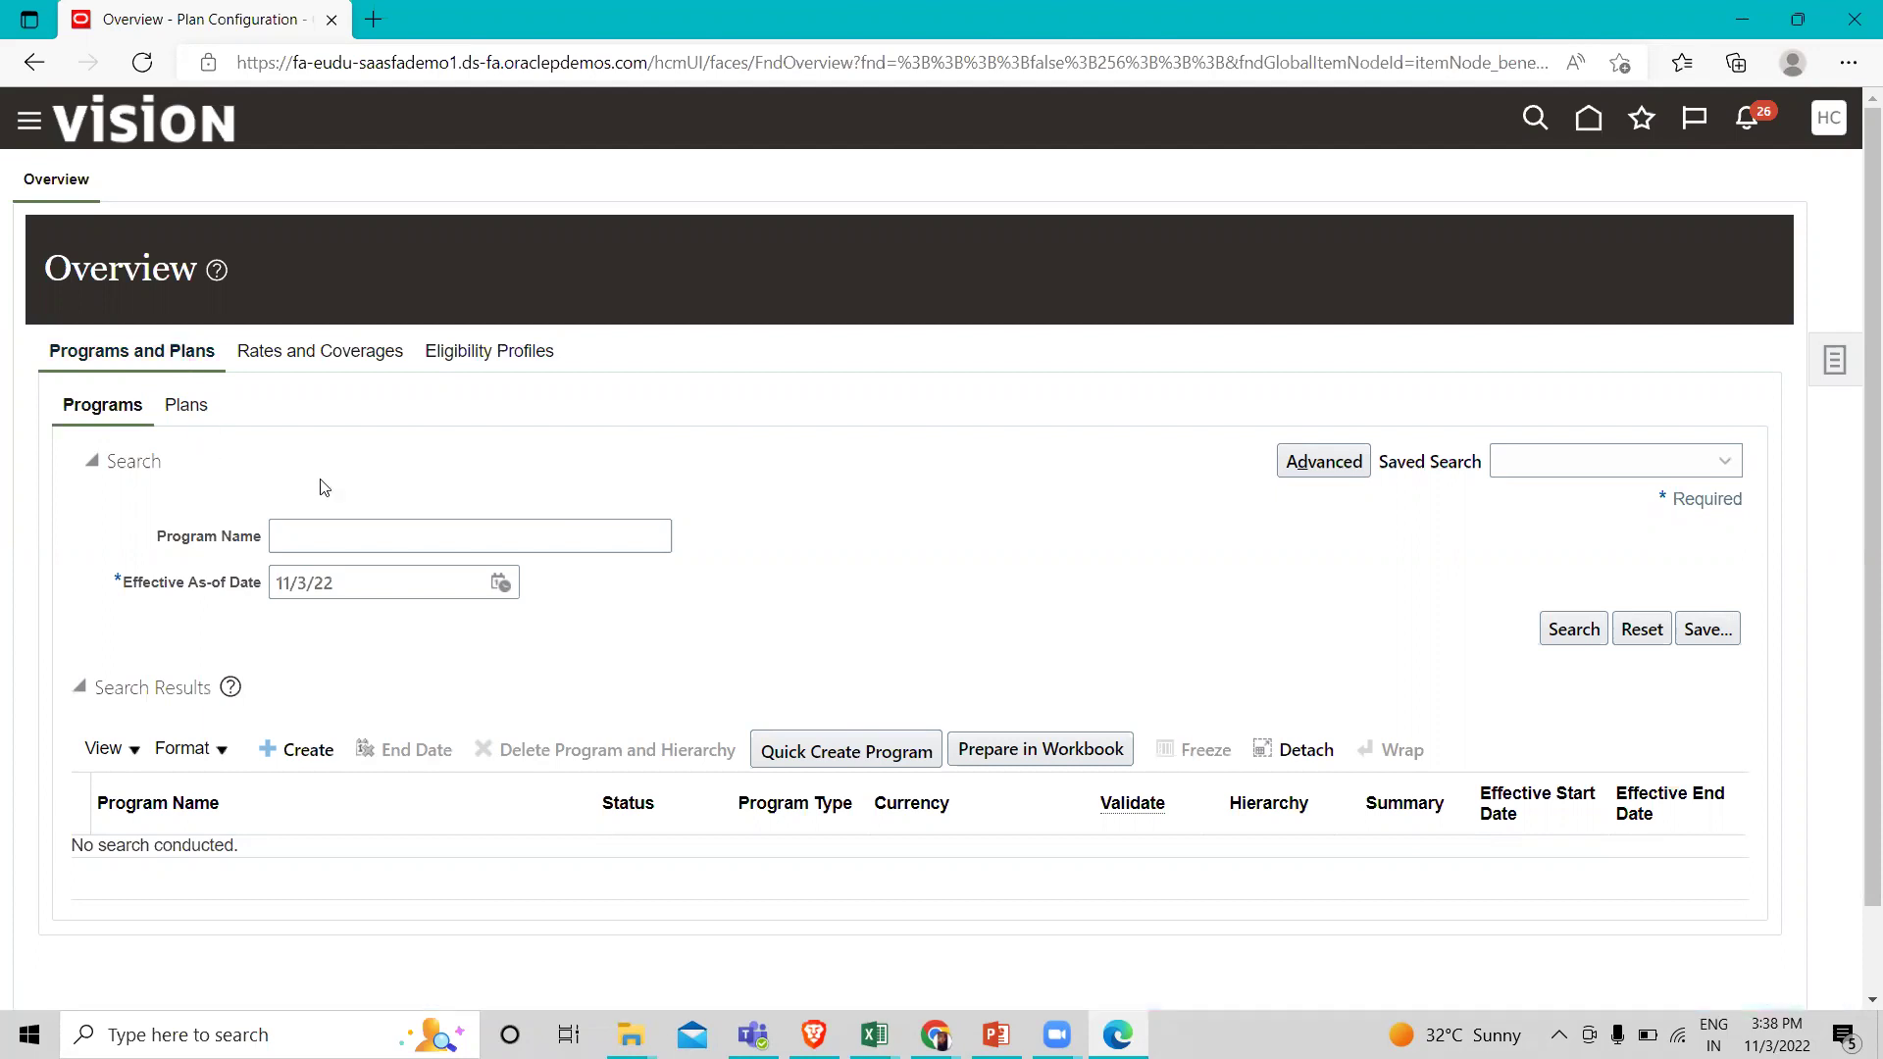
# Search the benefit plans with an effective as-of date of 1/1/22.
pyautogui.click(201, 405)
pyautogui.click(290, 585)
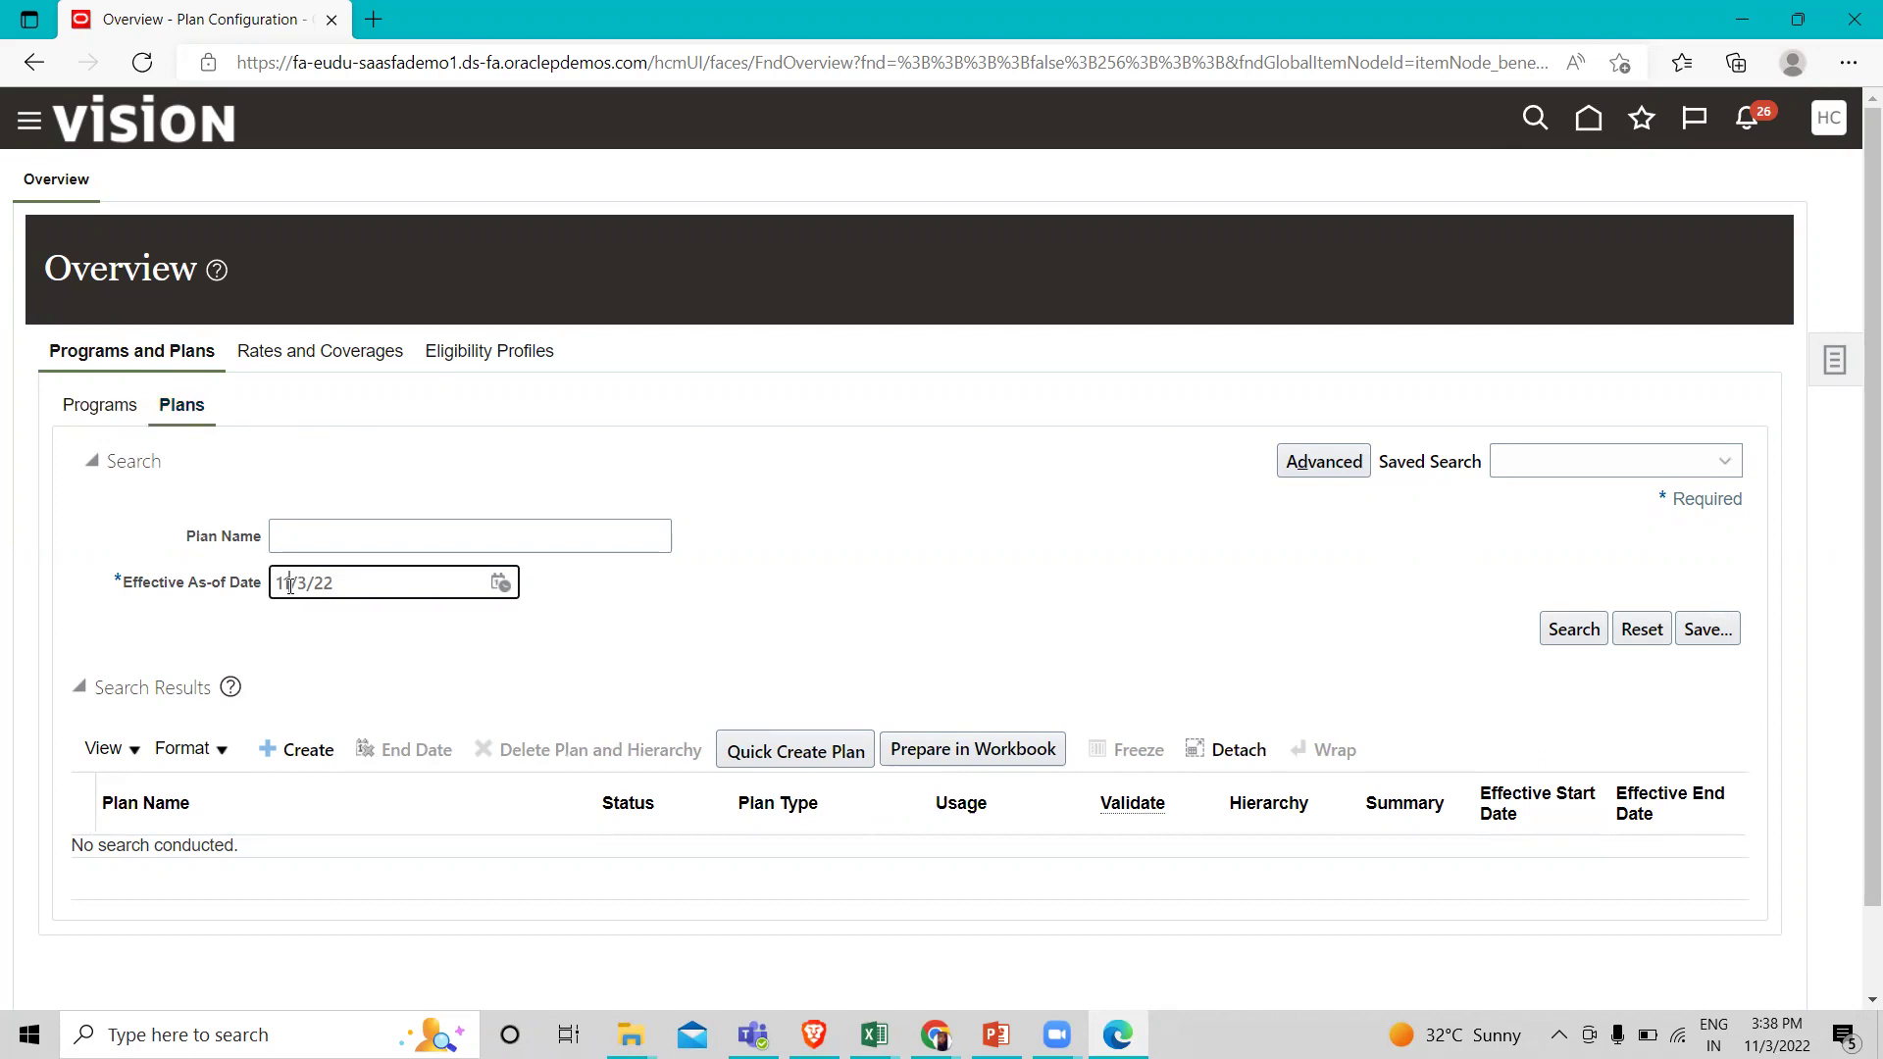
pyautogui.press('Right')
pyautogui.press('BackSpace')
pyautogui.write('1')
pyautogui.press('BackSpace')
pyautogui.click(1573, 629)
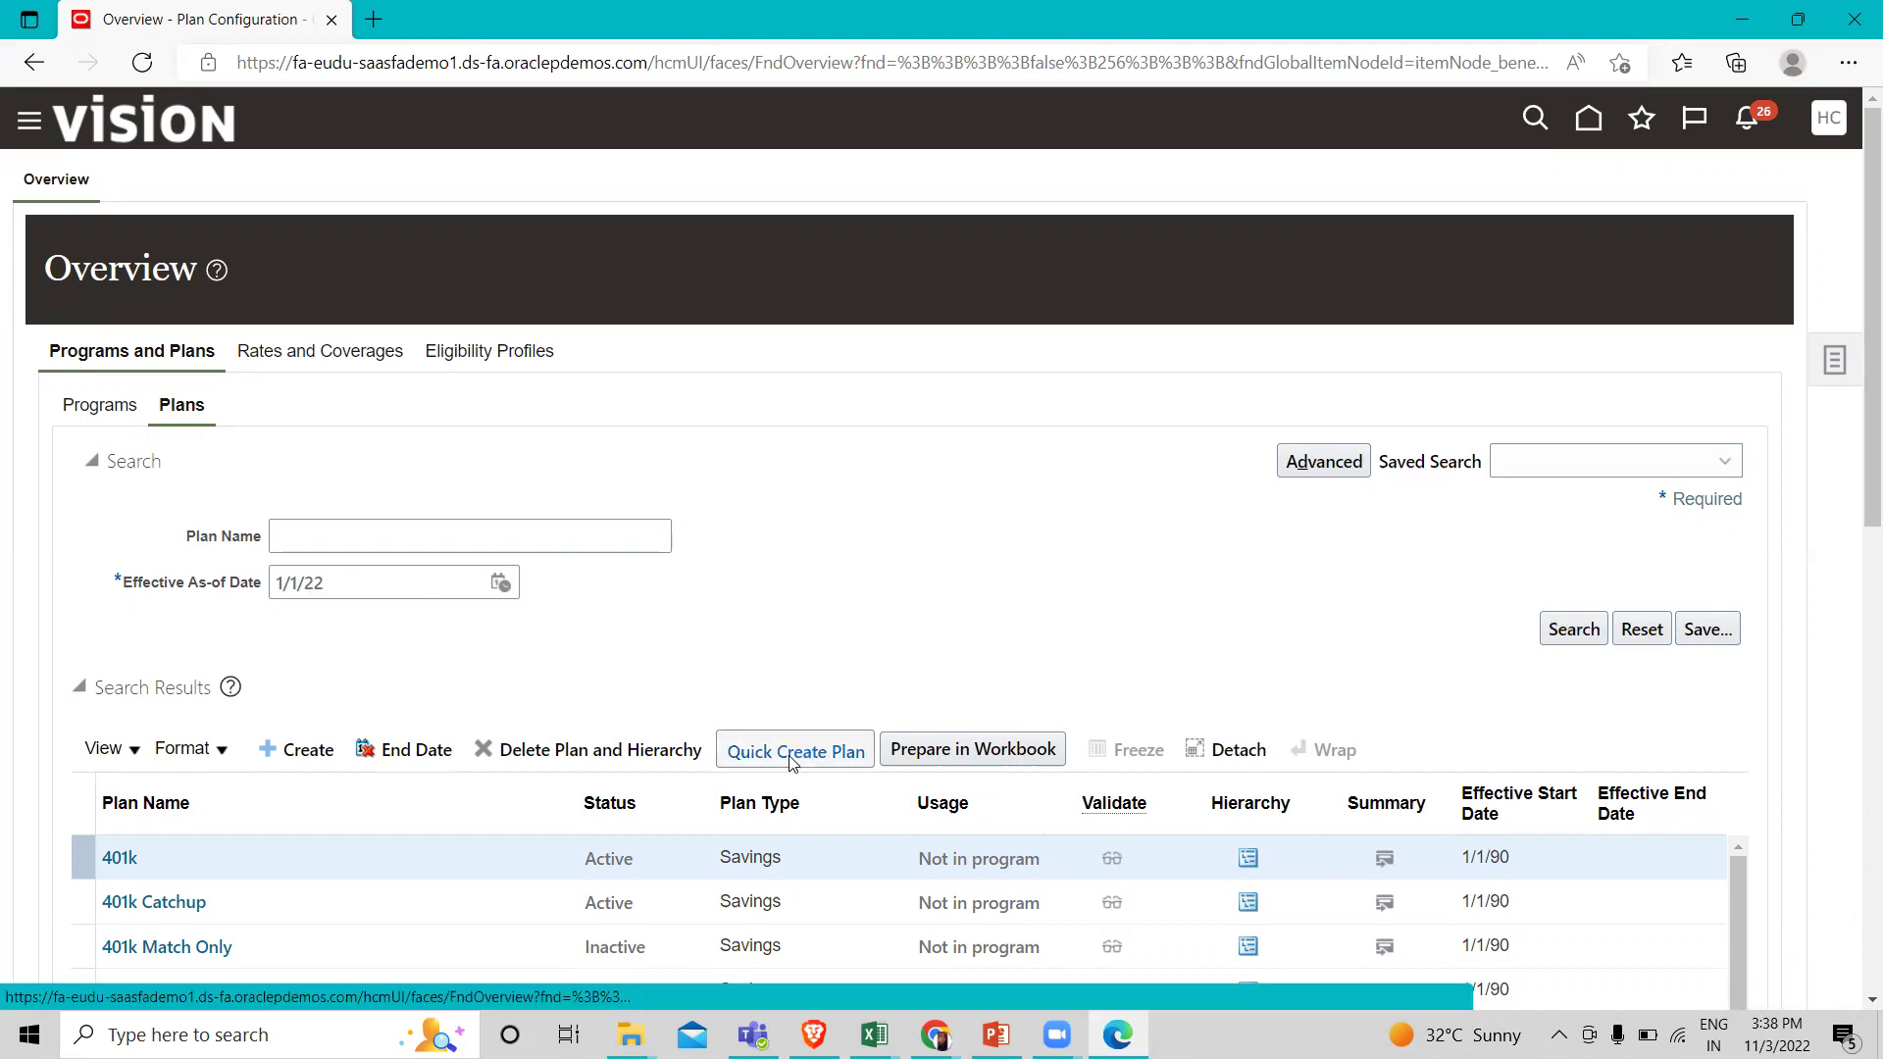
# Start a quick-created plan named Fusion savings and set its usage to Not in program.
pyautogui.scroll(-2, 684, 793)
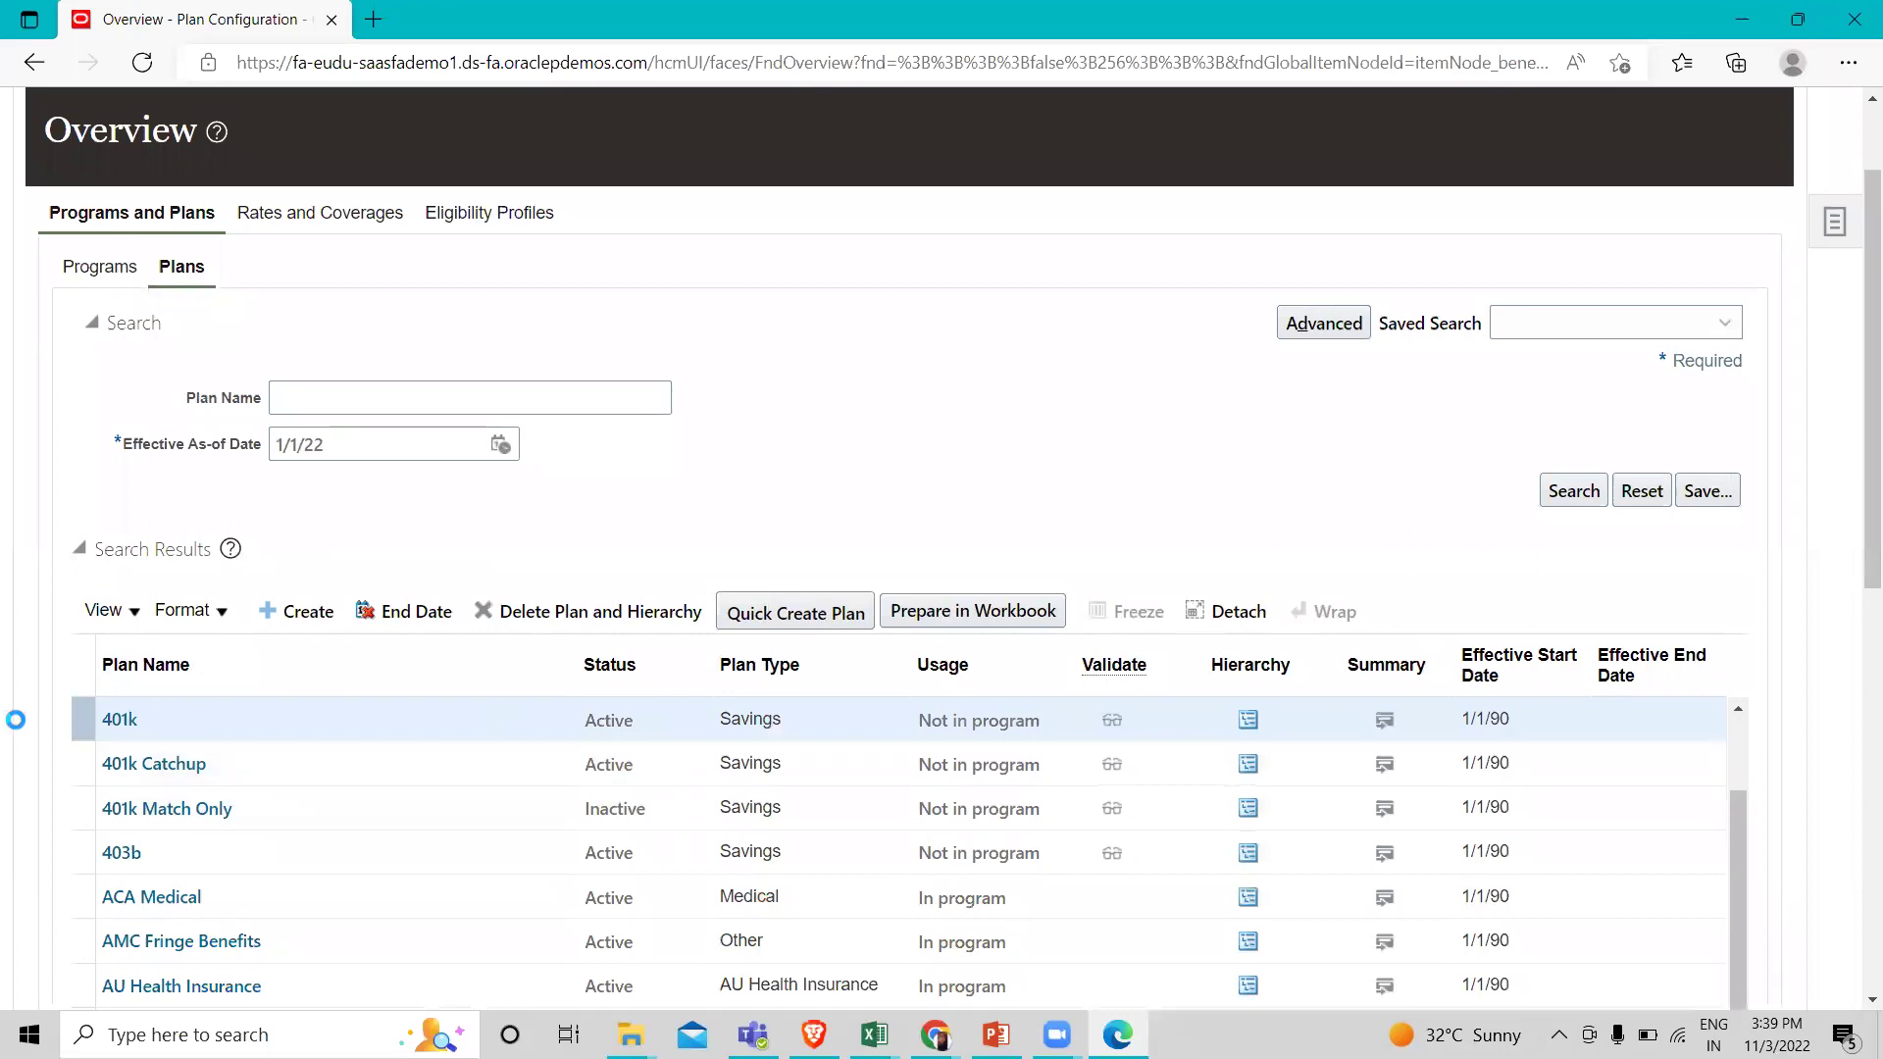
pyautogui.scroll(-1, 28, 733)
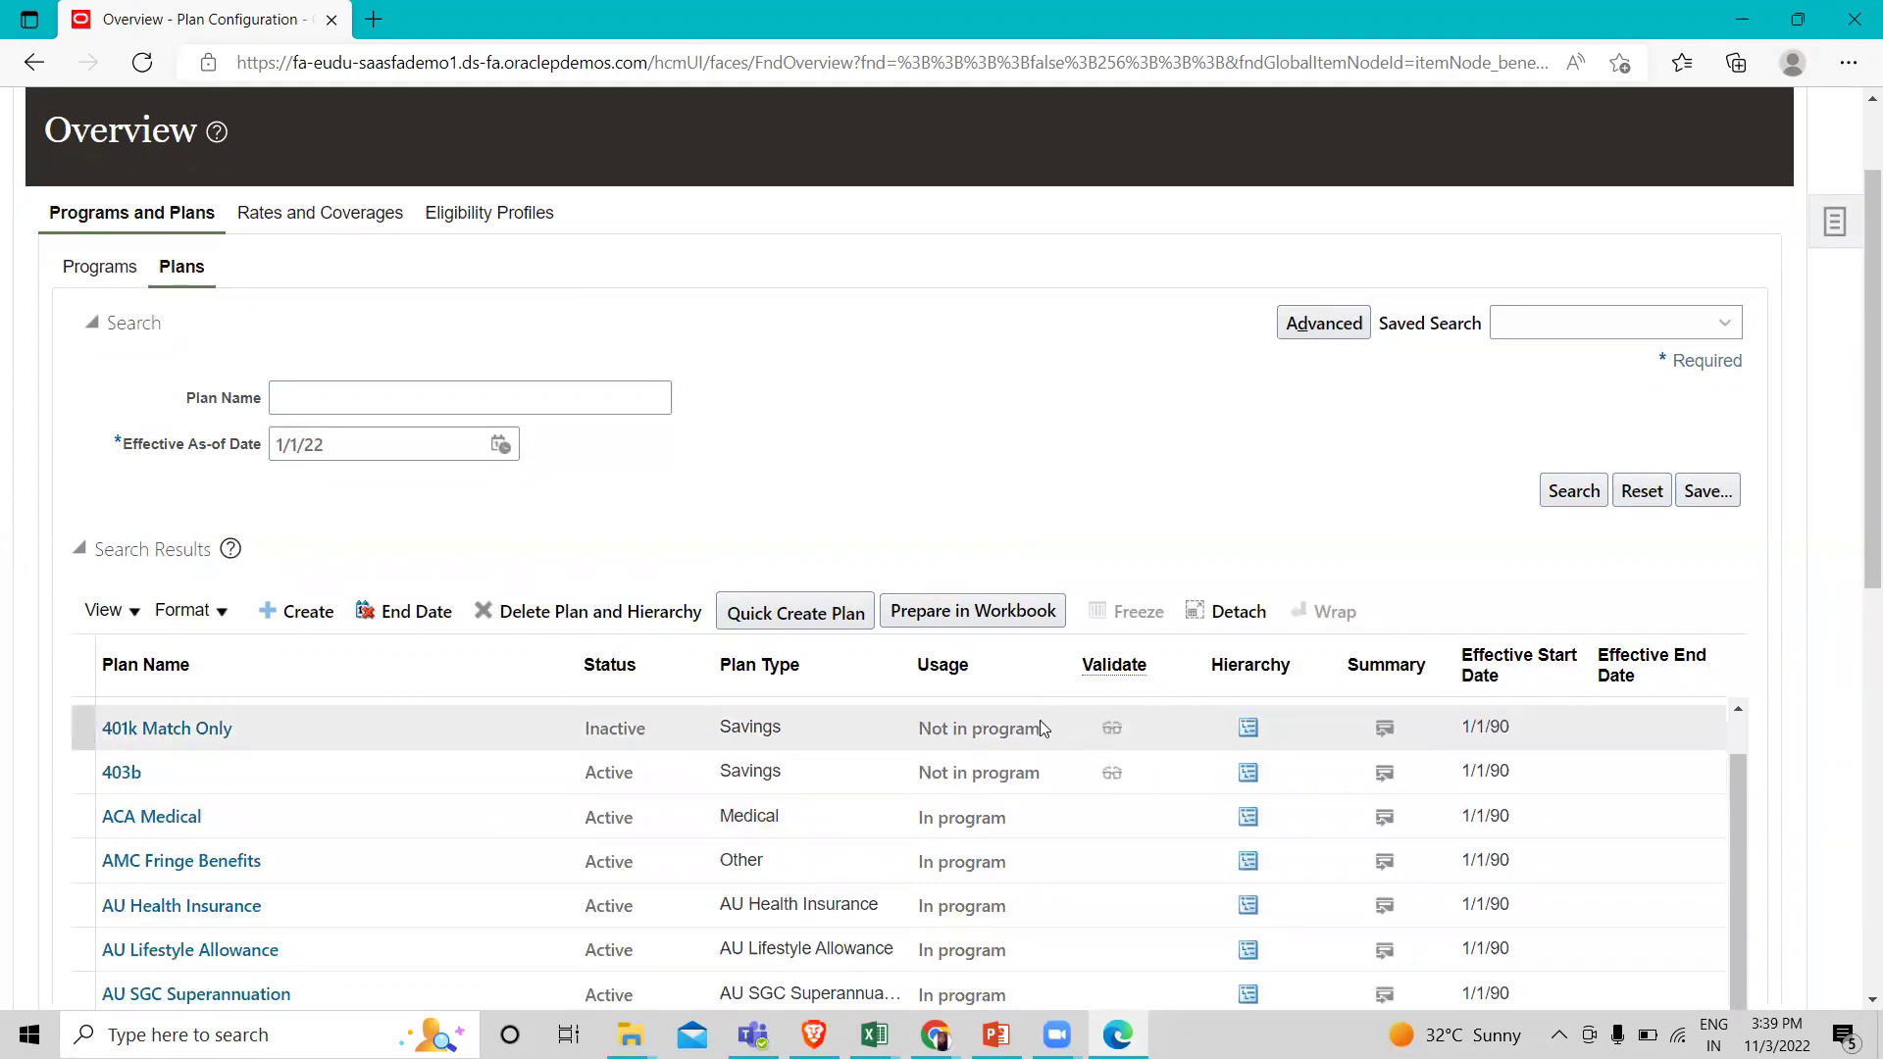
pyautogui.click(806, 625)
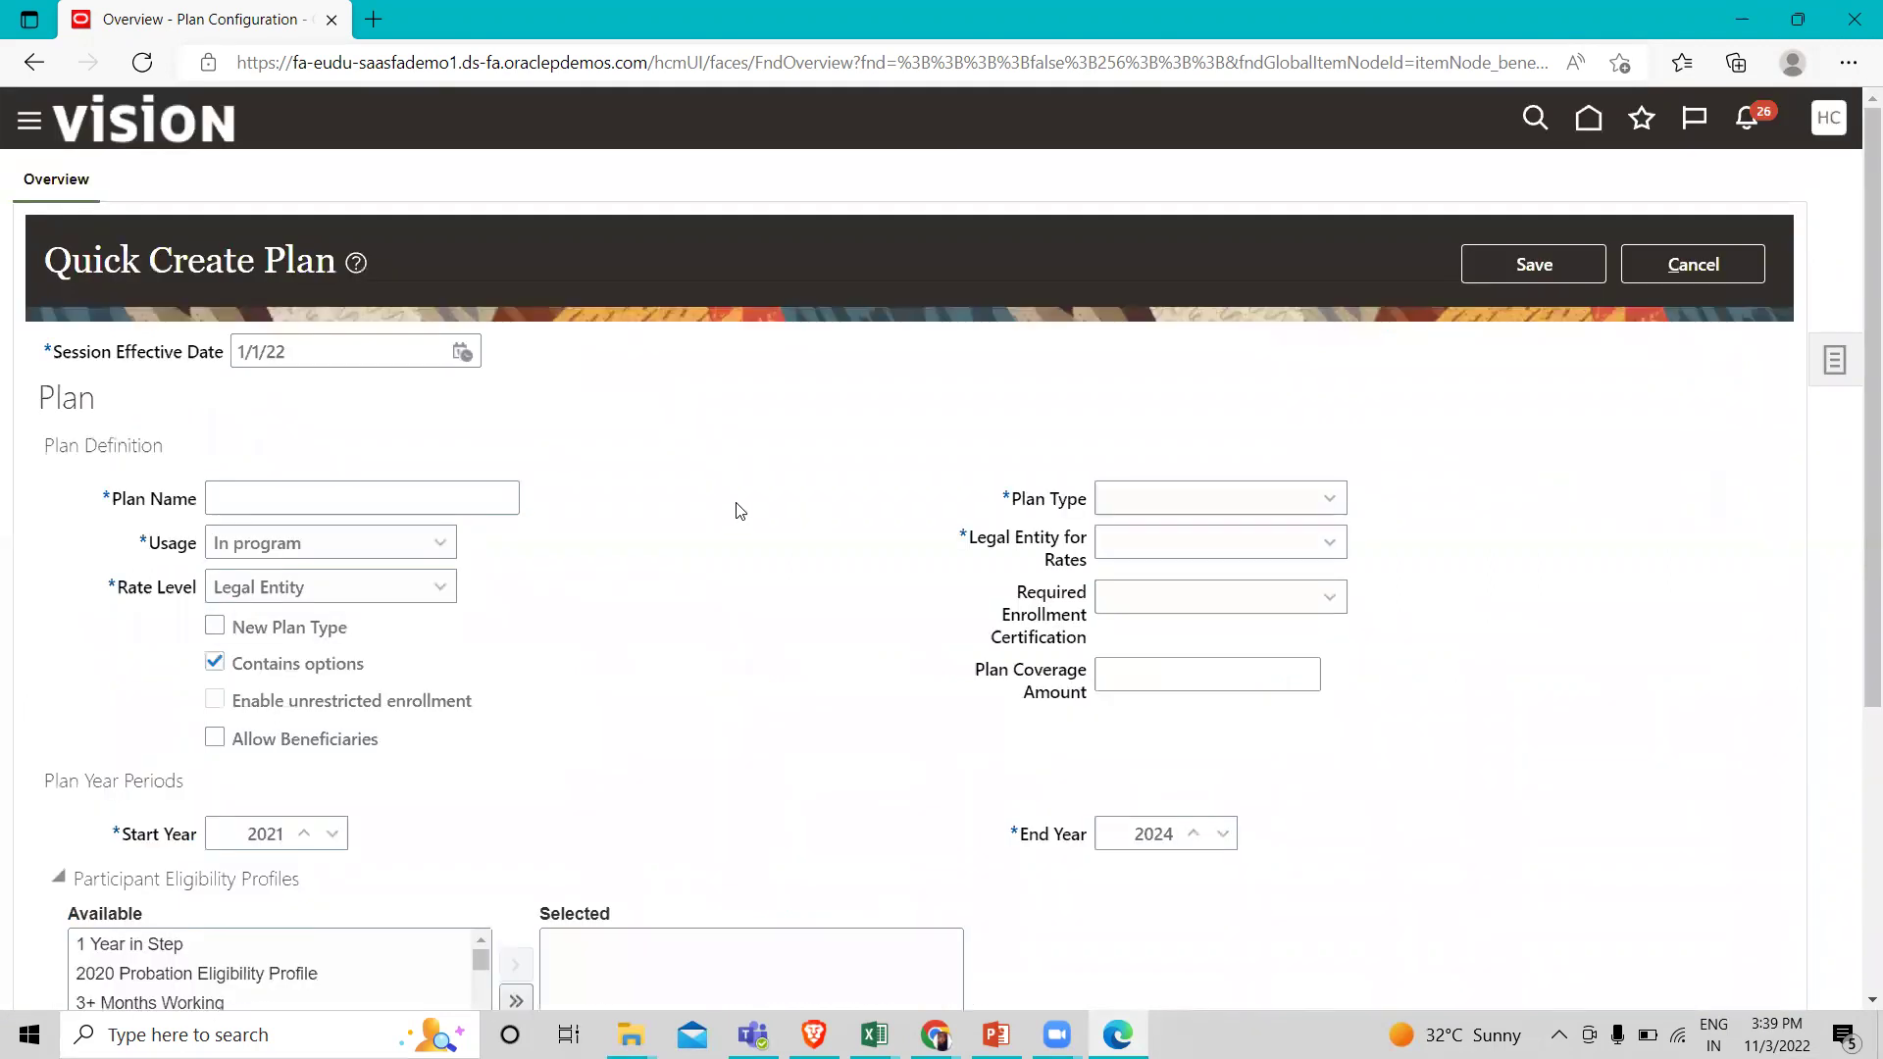
pyautogui.click(375, 487)
pyautogui.write('F')
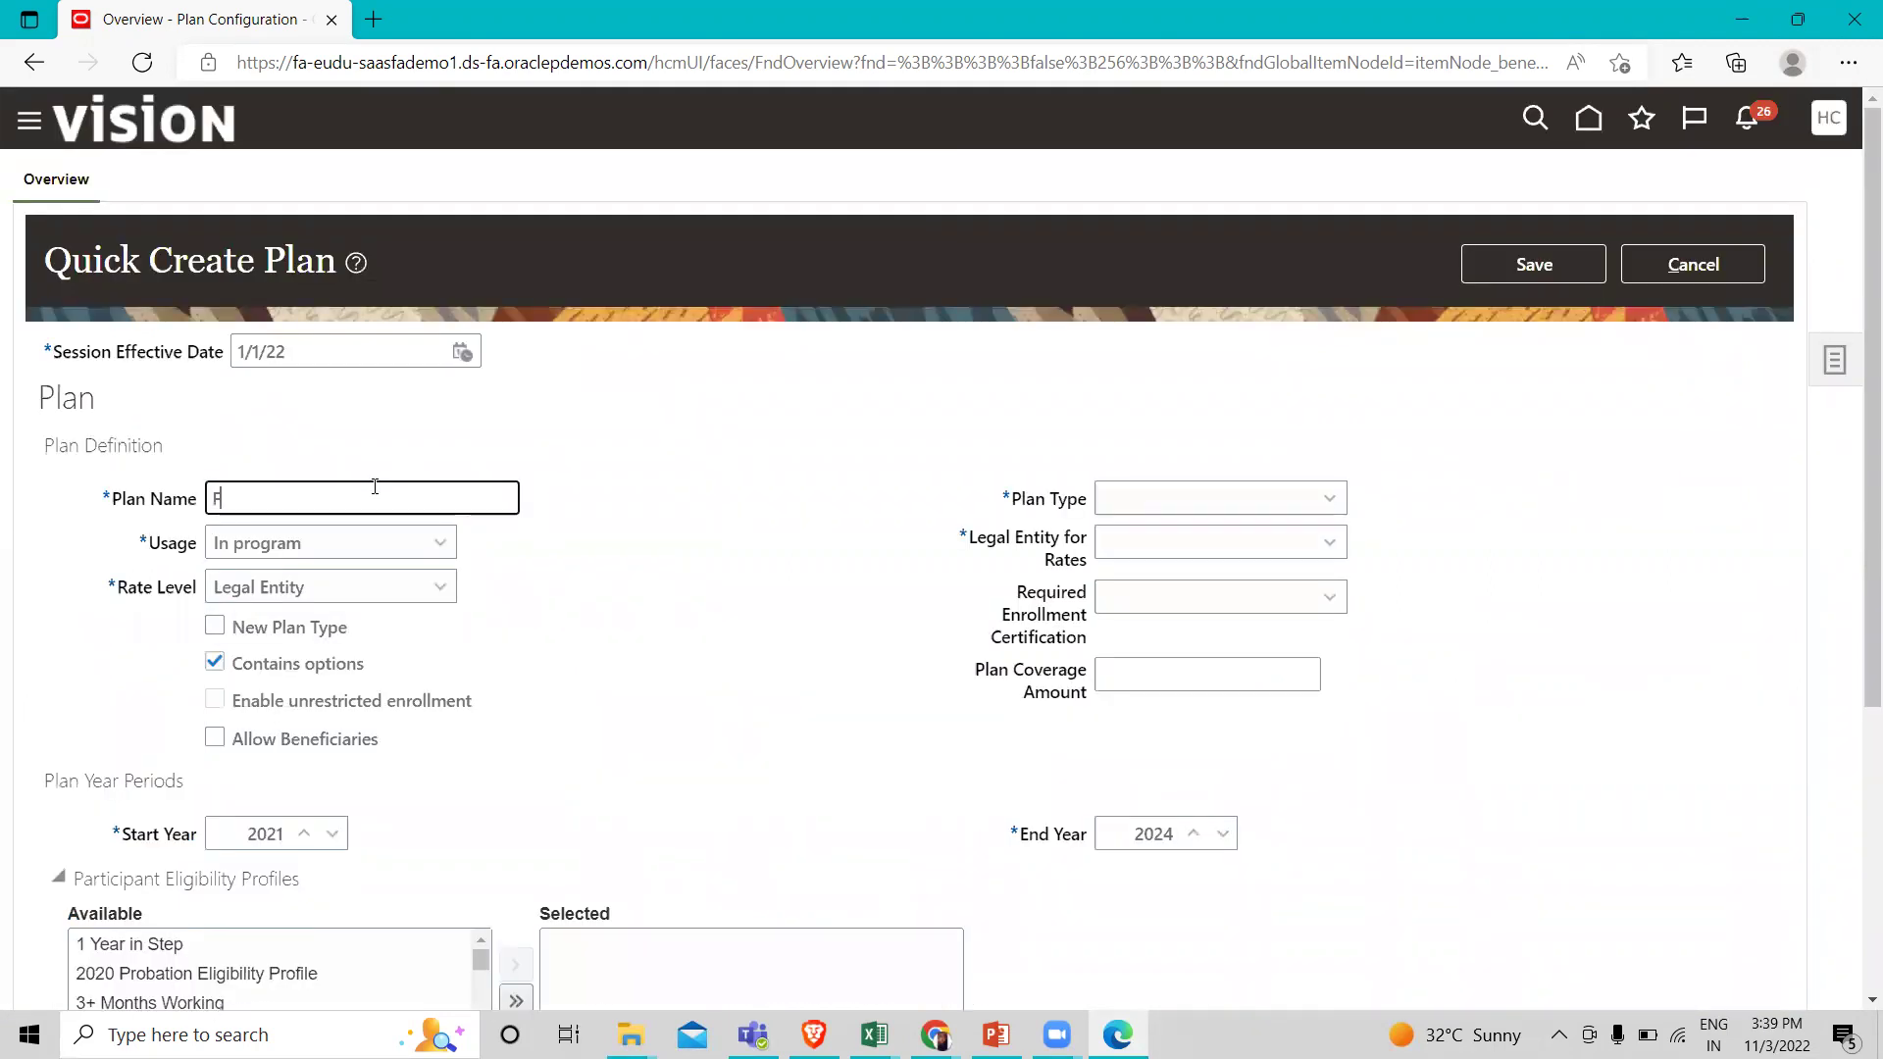
pyautogui.write('usion savings')
pyautogui.click(339, 545)
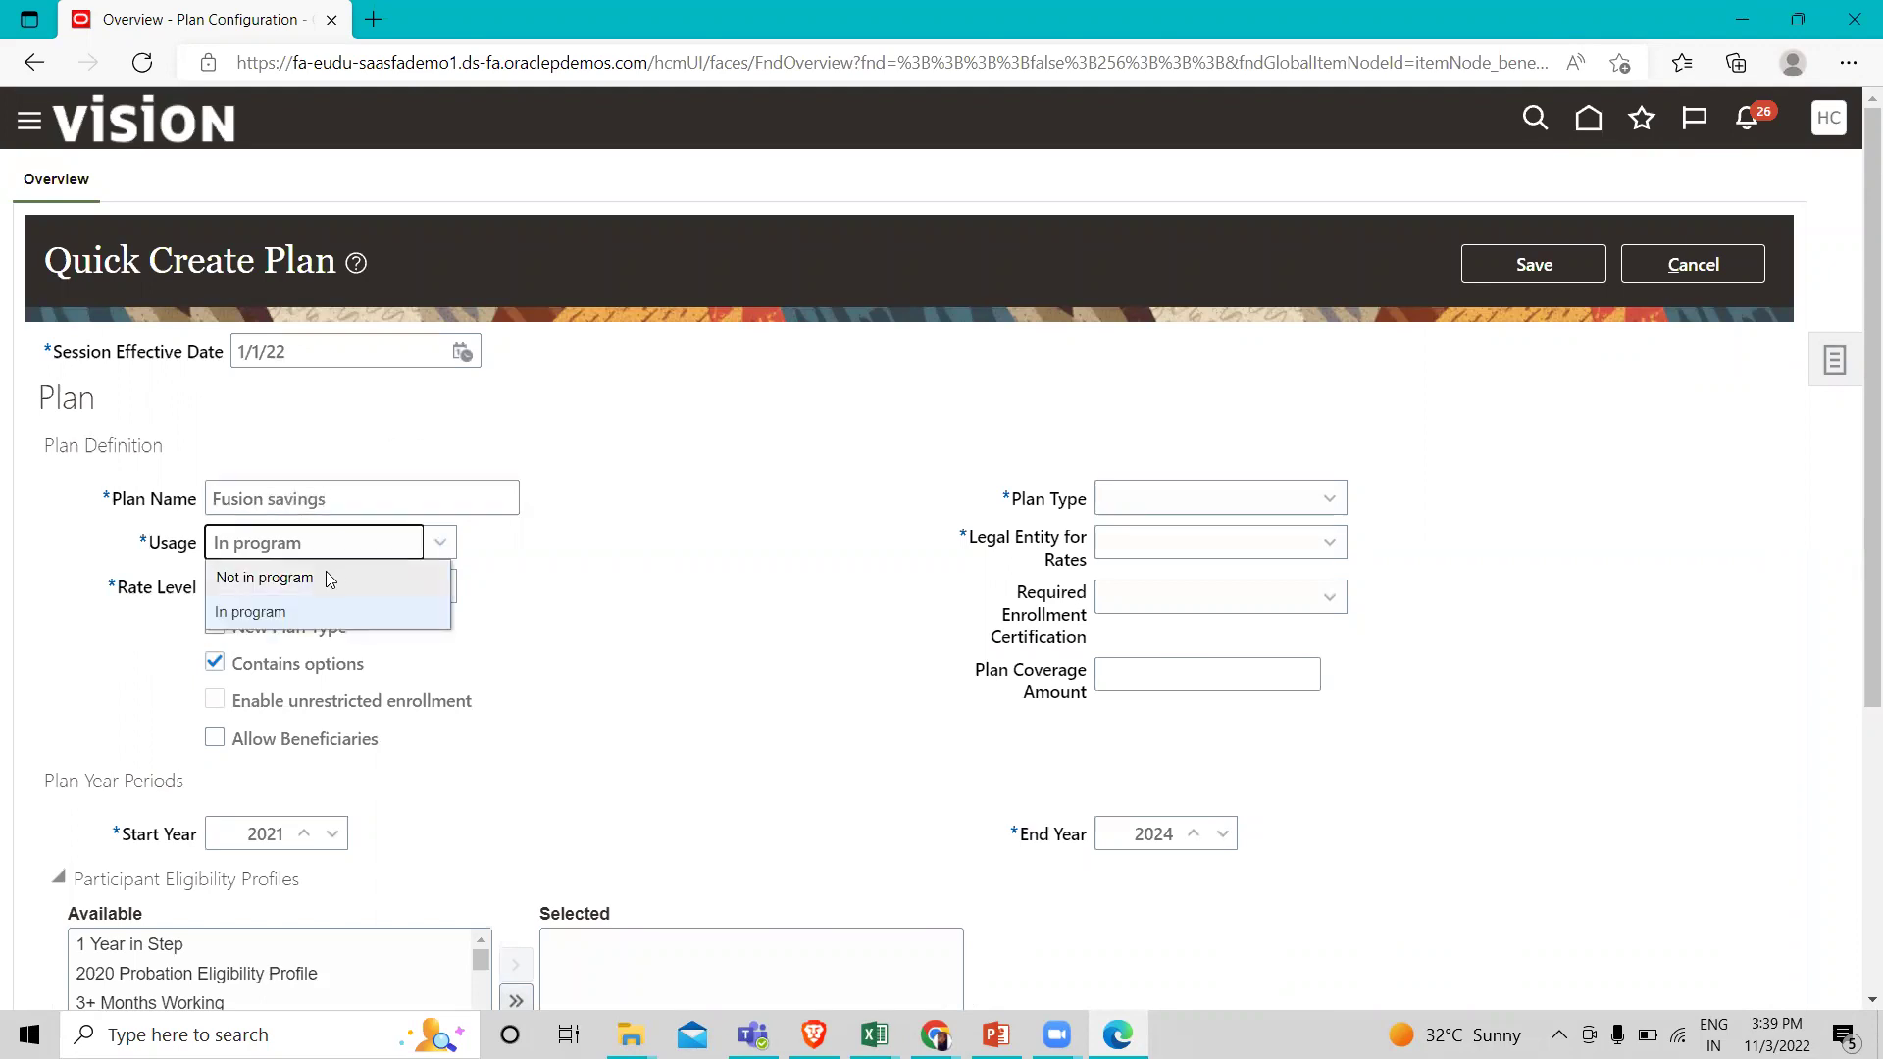
pyautogui.click(328, 579)
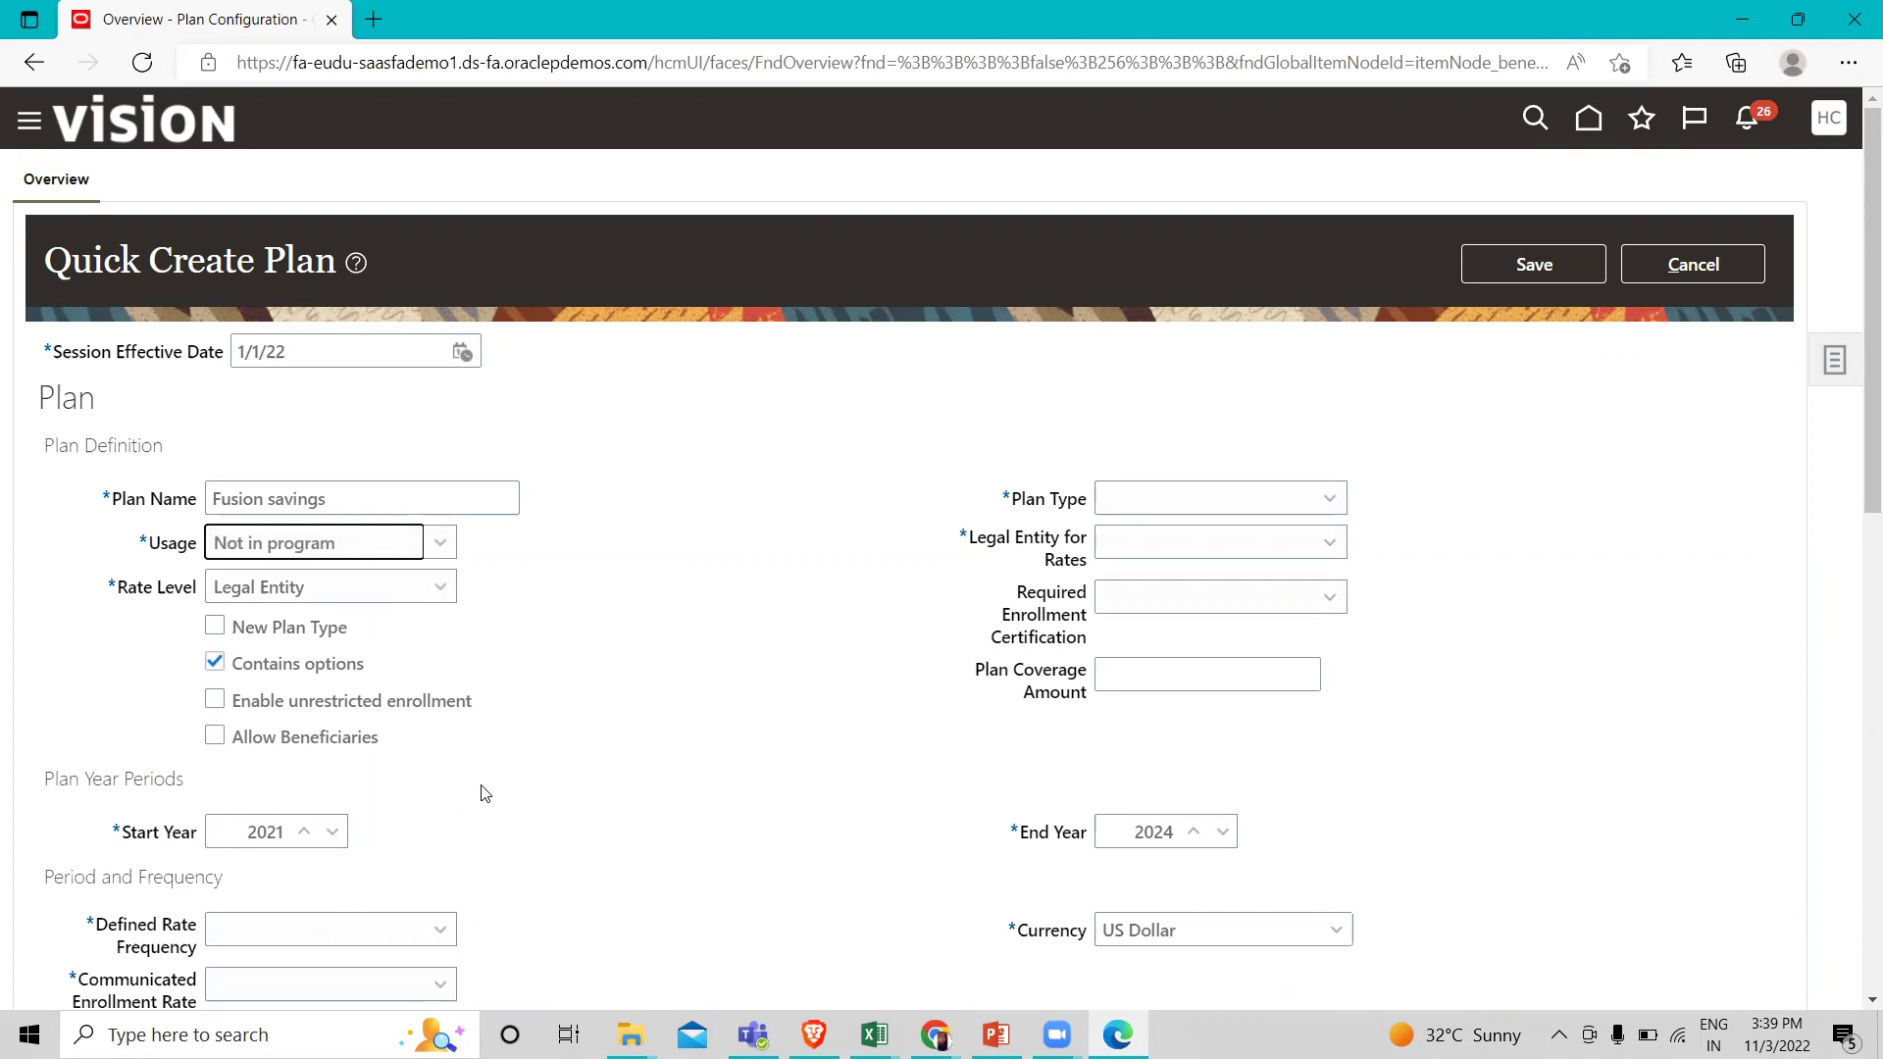
# Switch the plan's usage to In program, compare the form's sections, and return the usage to Not in program.
pyautogui.click(440, 543)
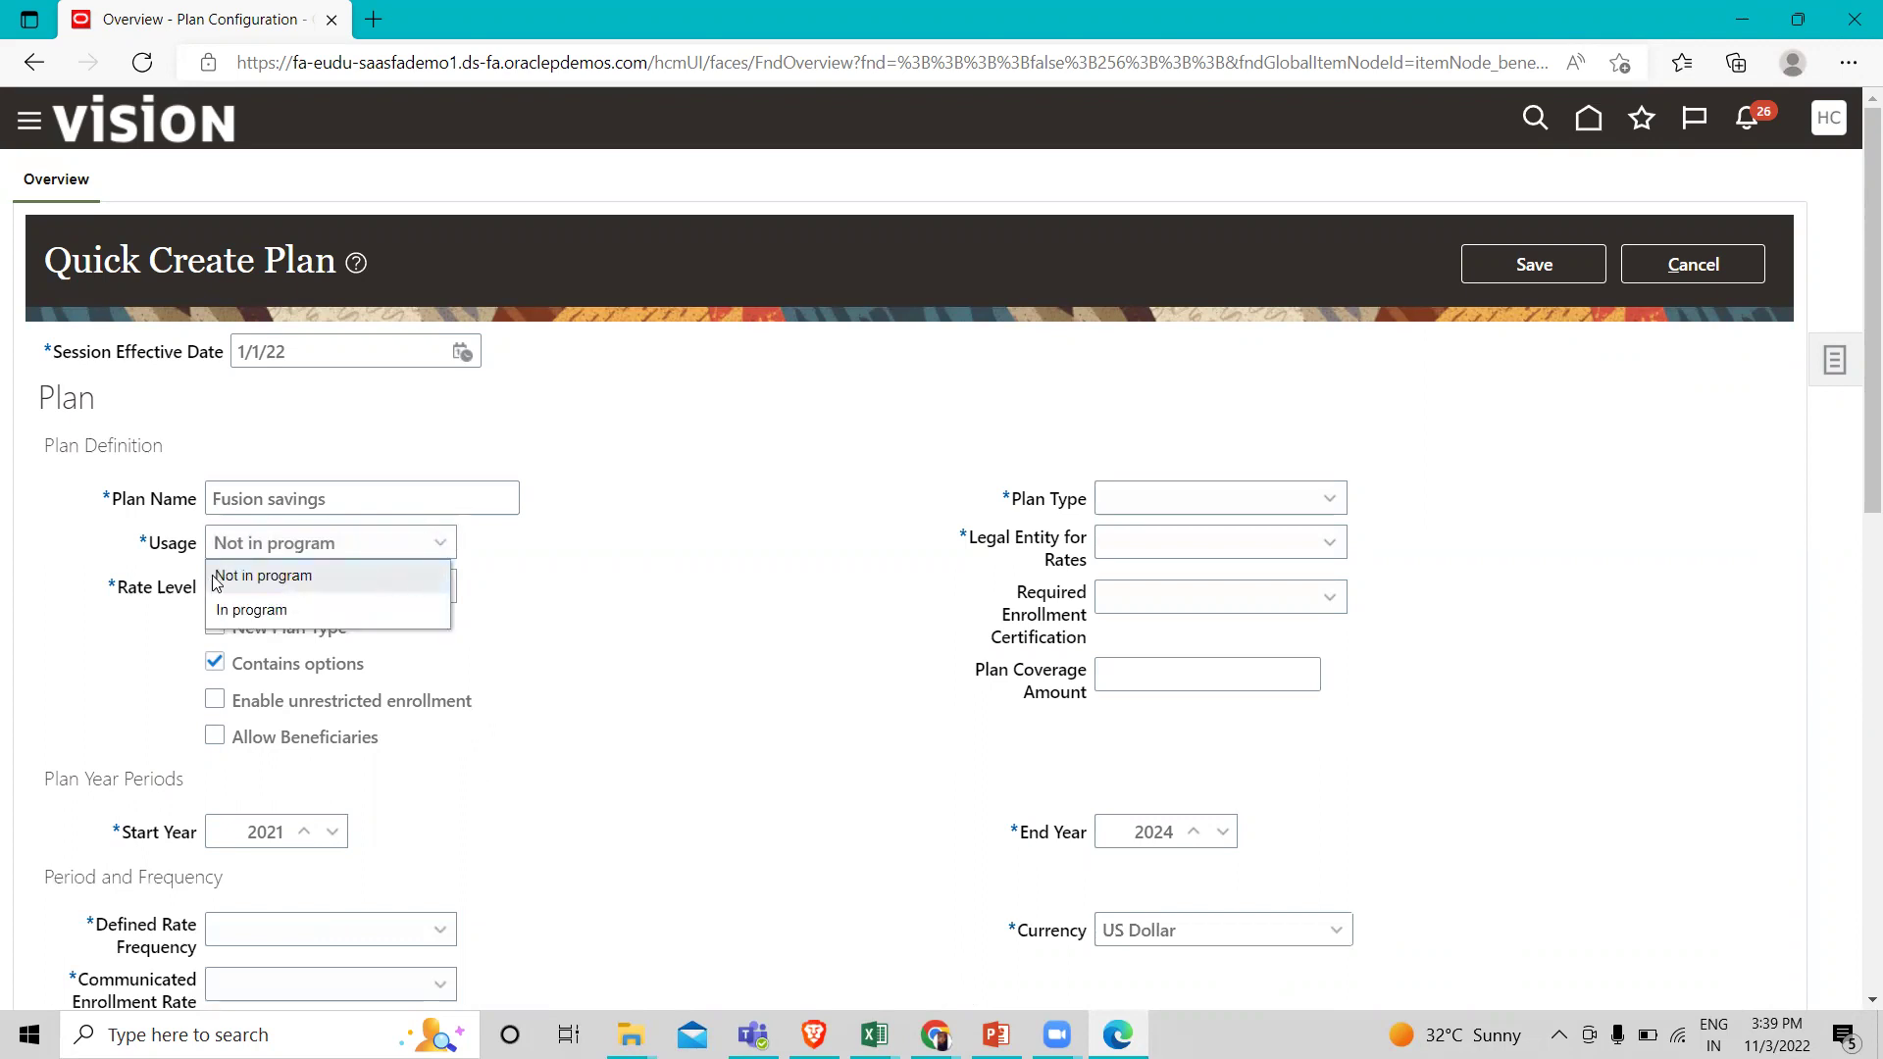
pyautogui.scroll(-3, 307, 595)
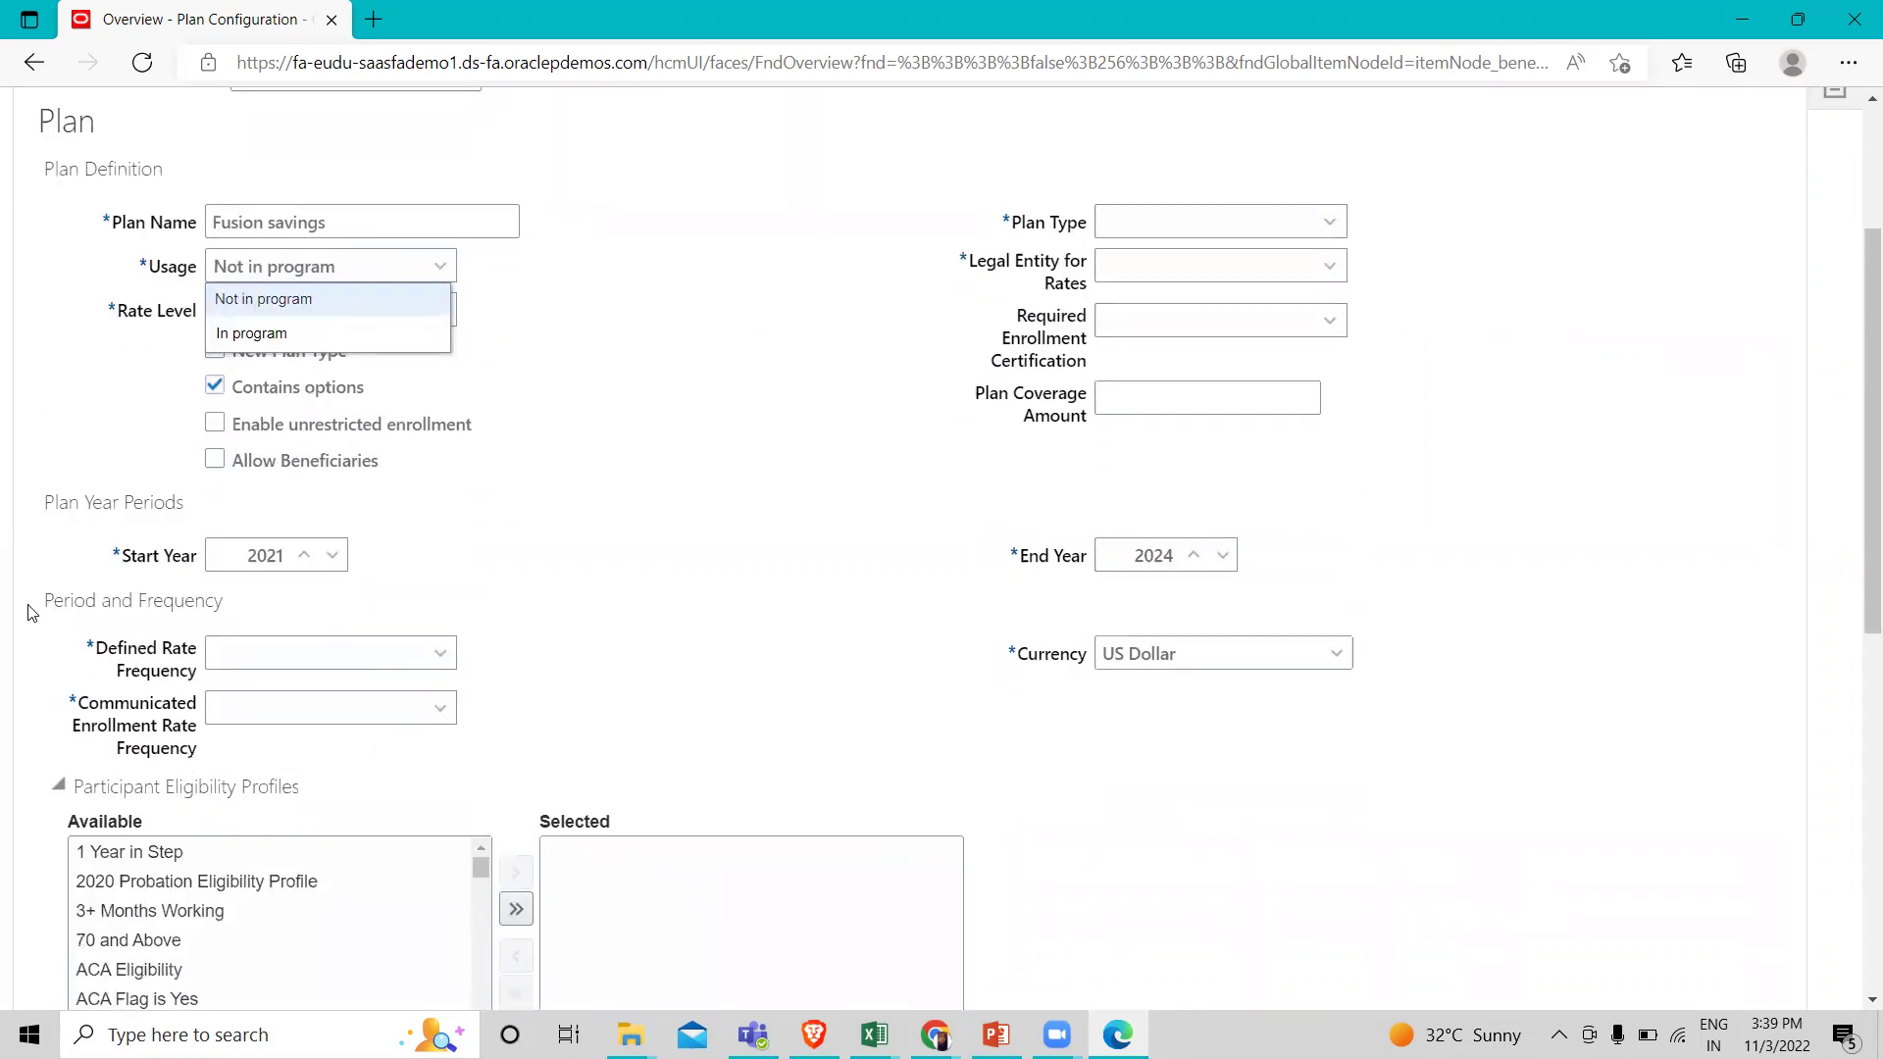
pyautogui.scroll(-5, 502, 616)
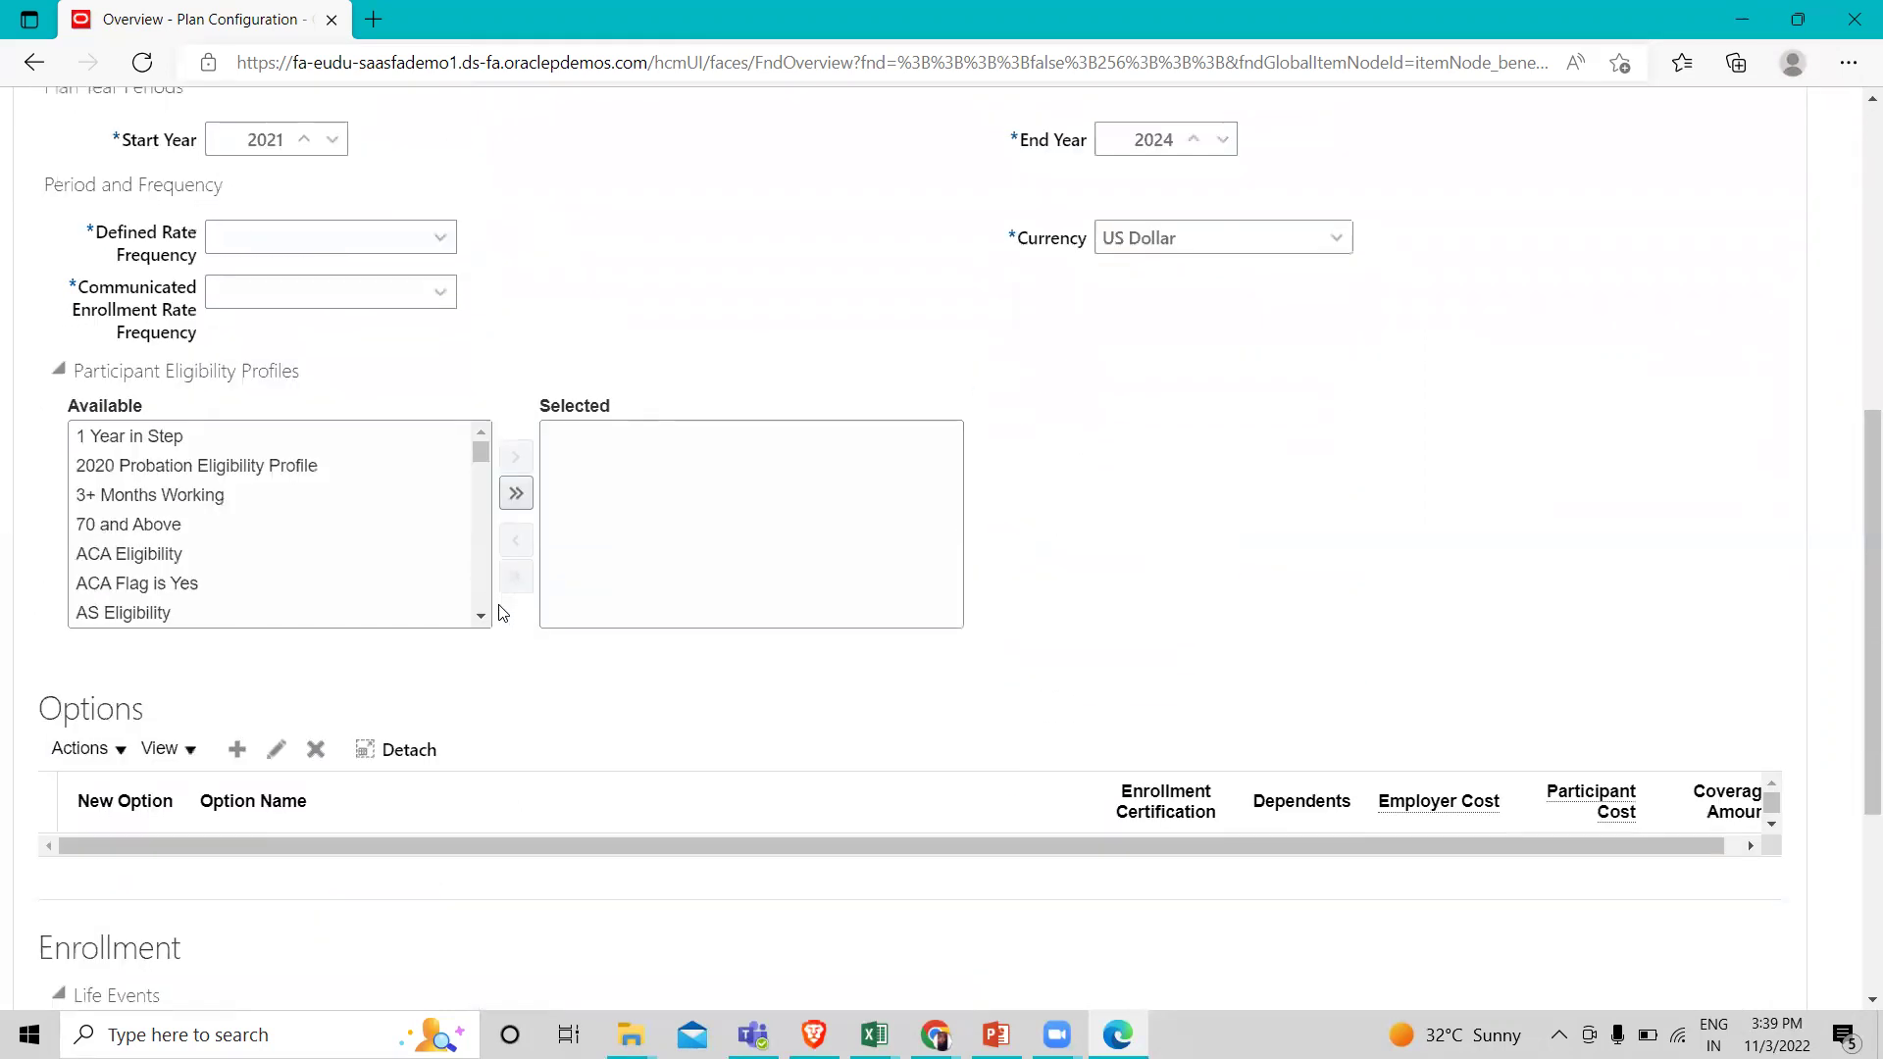
pyautogui.scroll(3, 504, 658)
pyautogui.scroll(4, 502, 657)
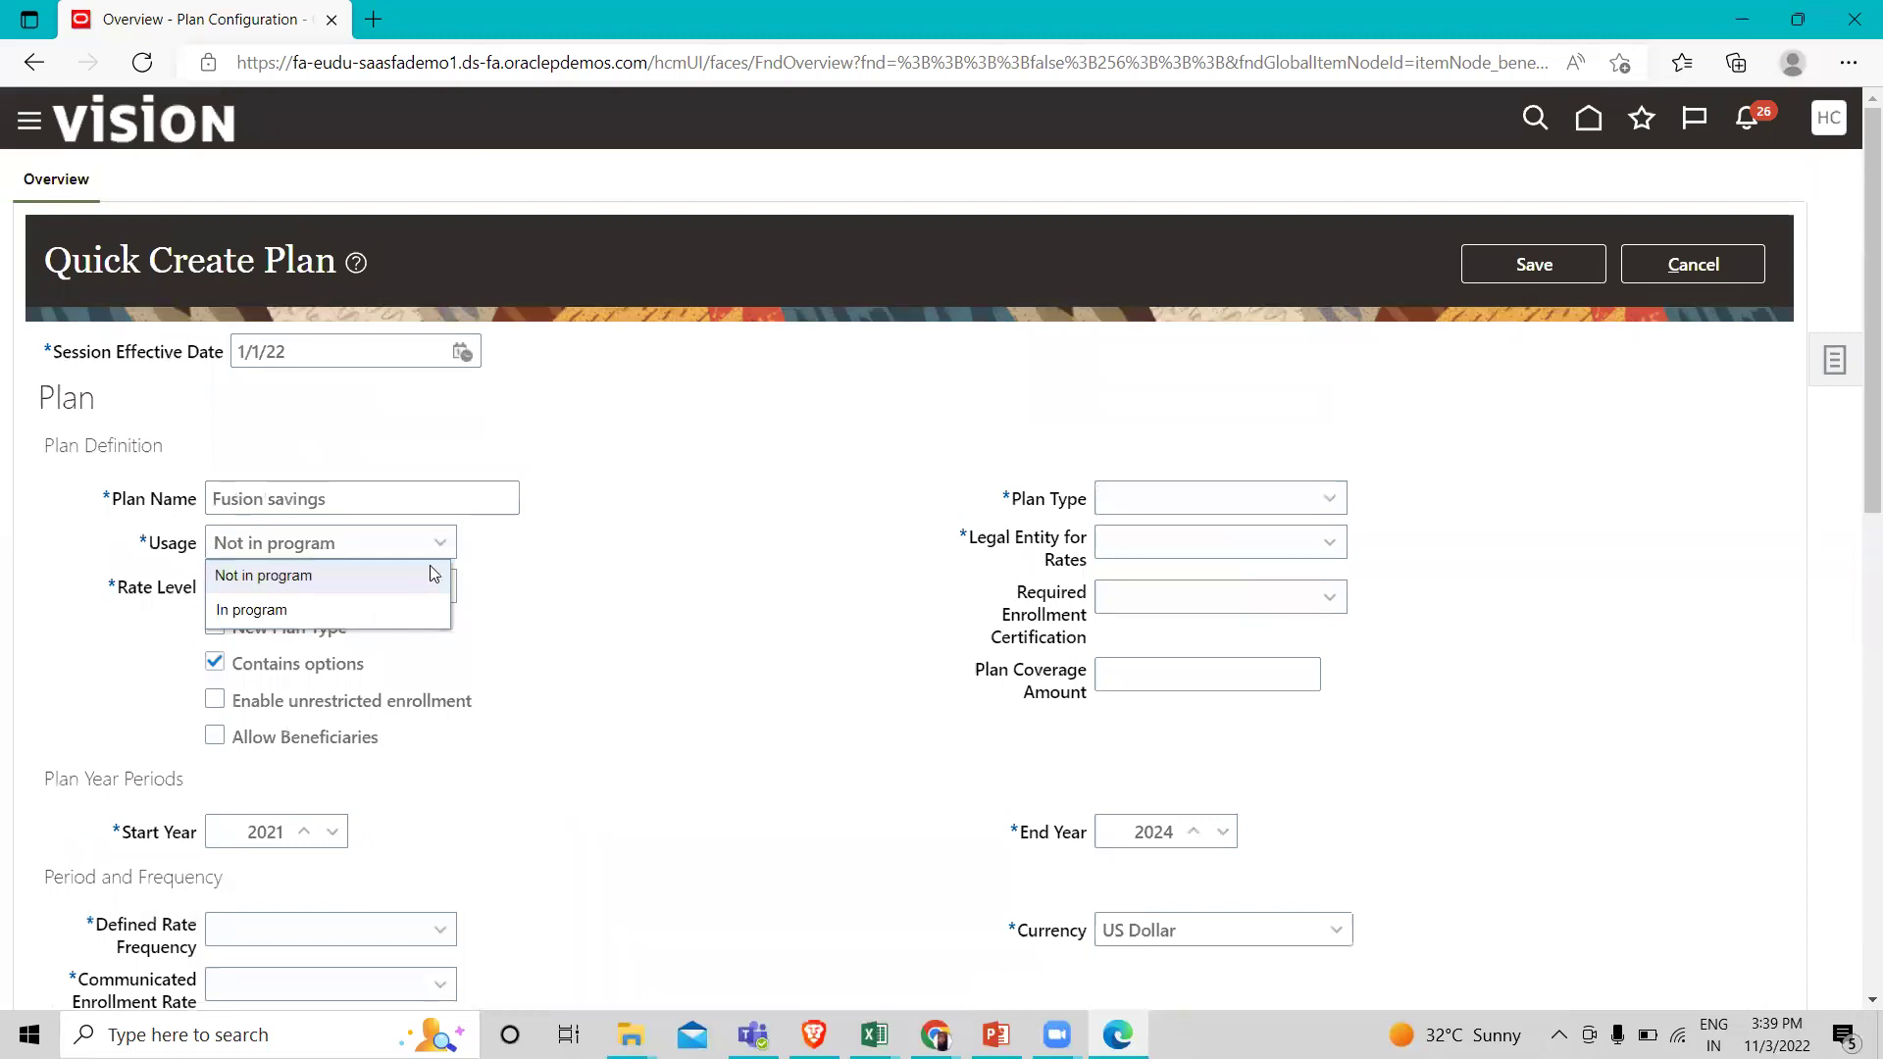
pyautogui.click(324, 609)
pyautogui.scroll(-3, 606, 626)
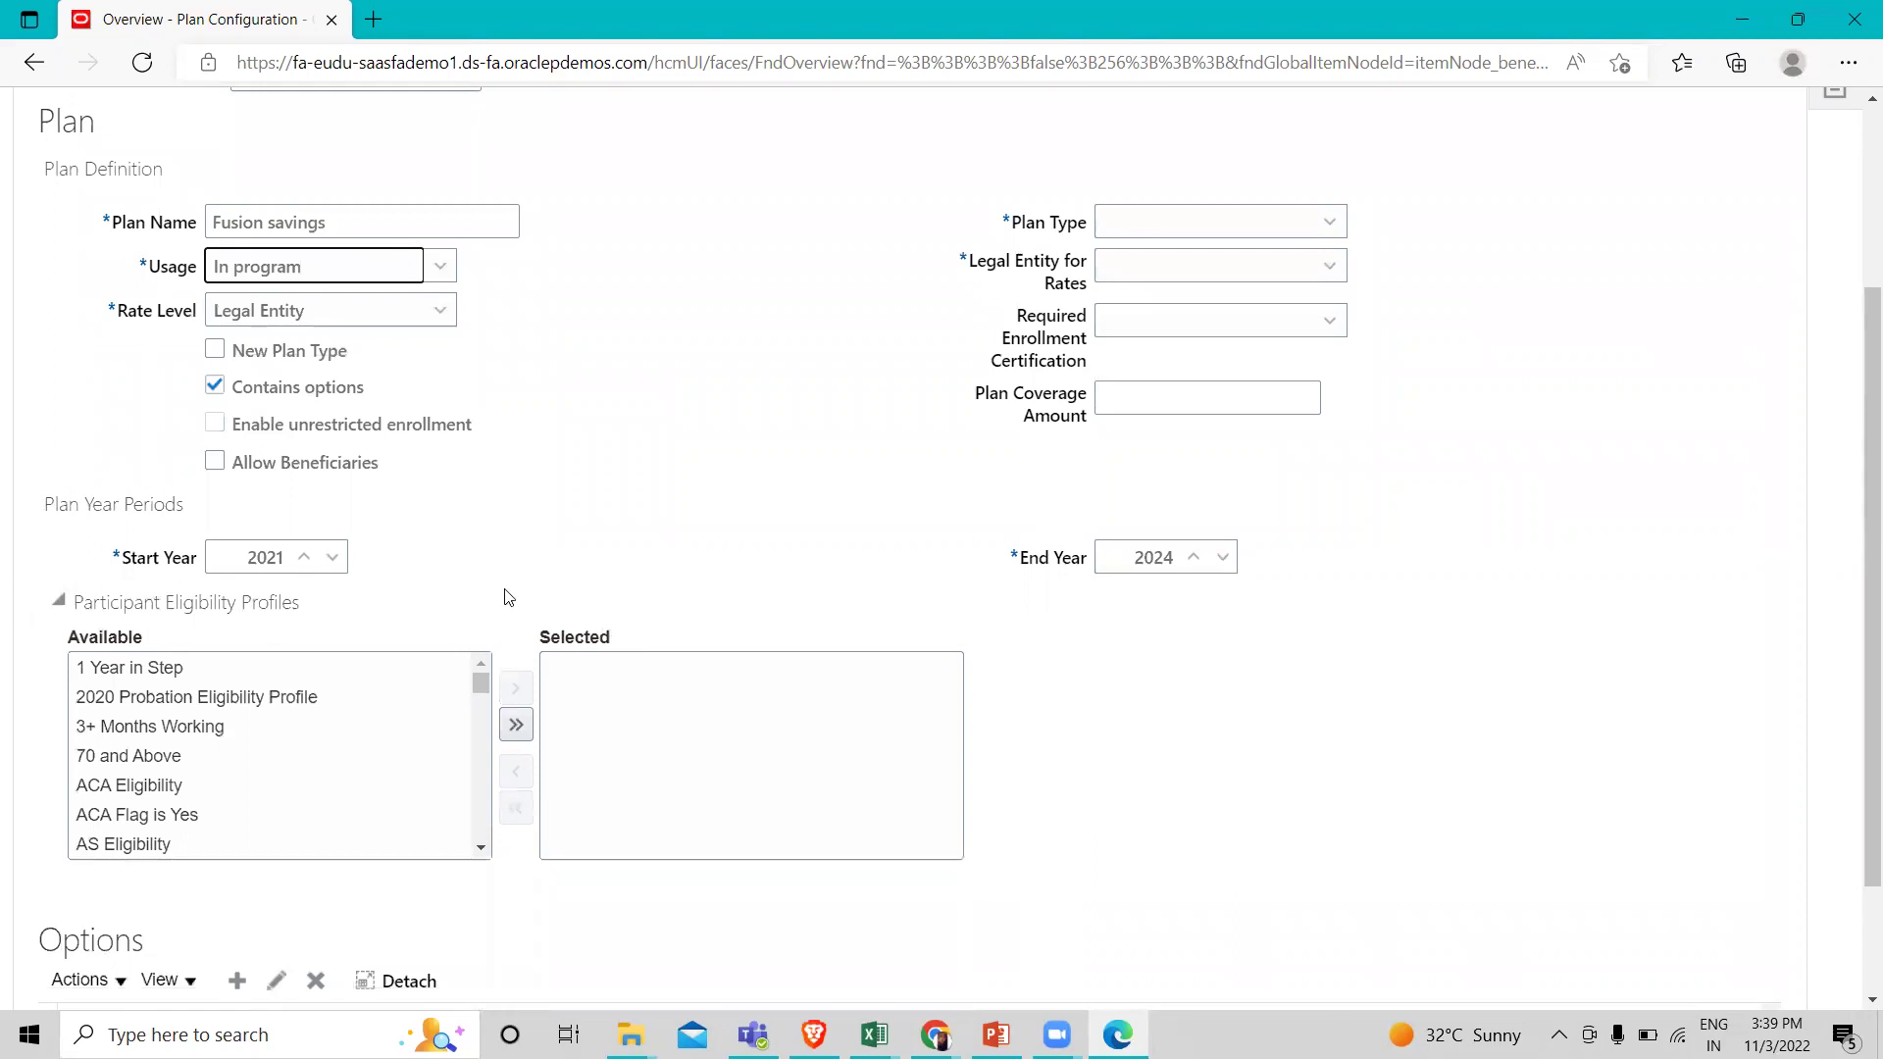
pyautogui.scroll(-2, 508, 598)
pyautogui.scroll(3, 508, 593)
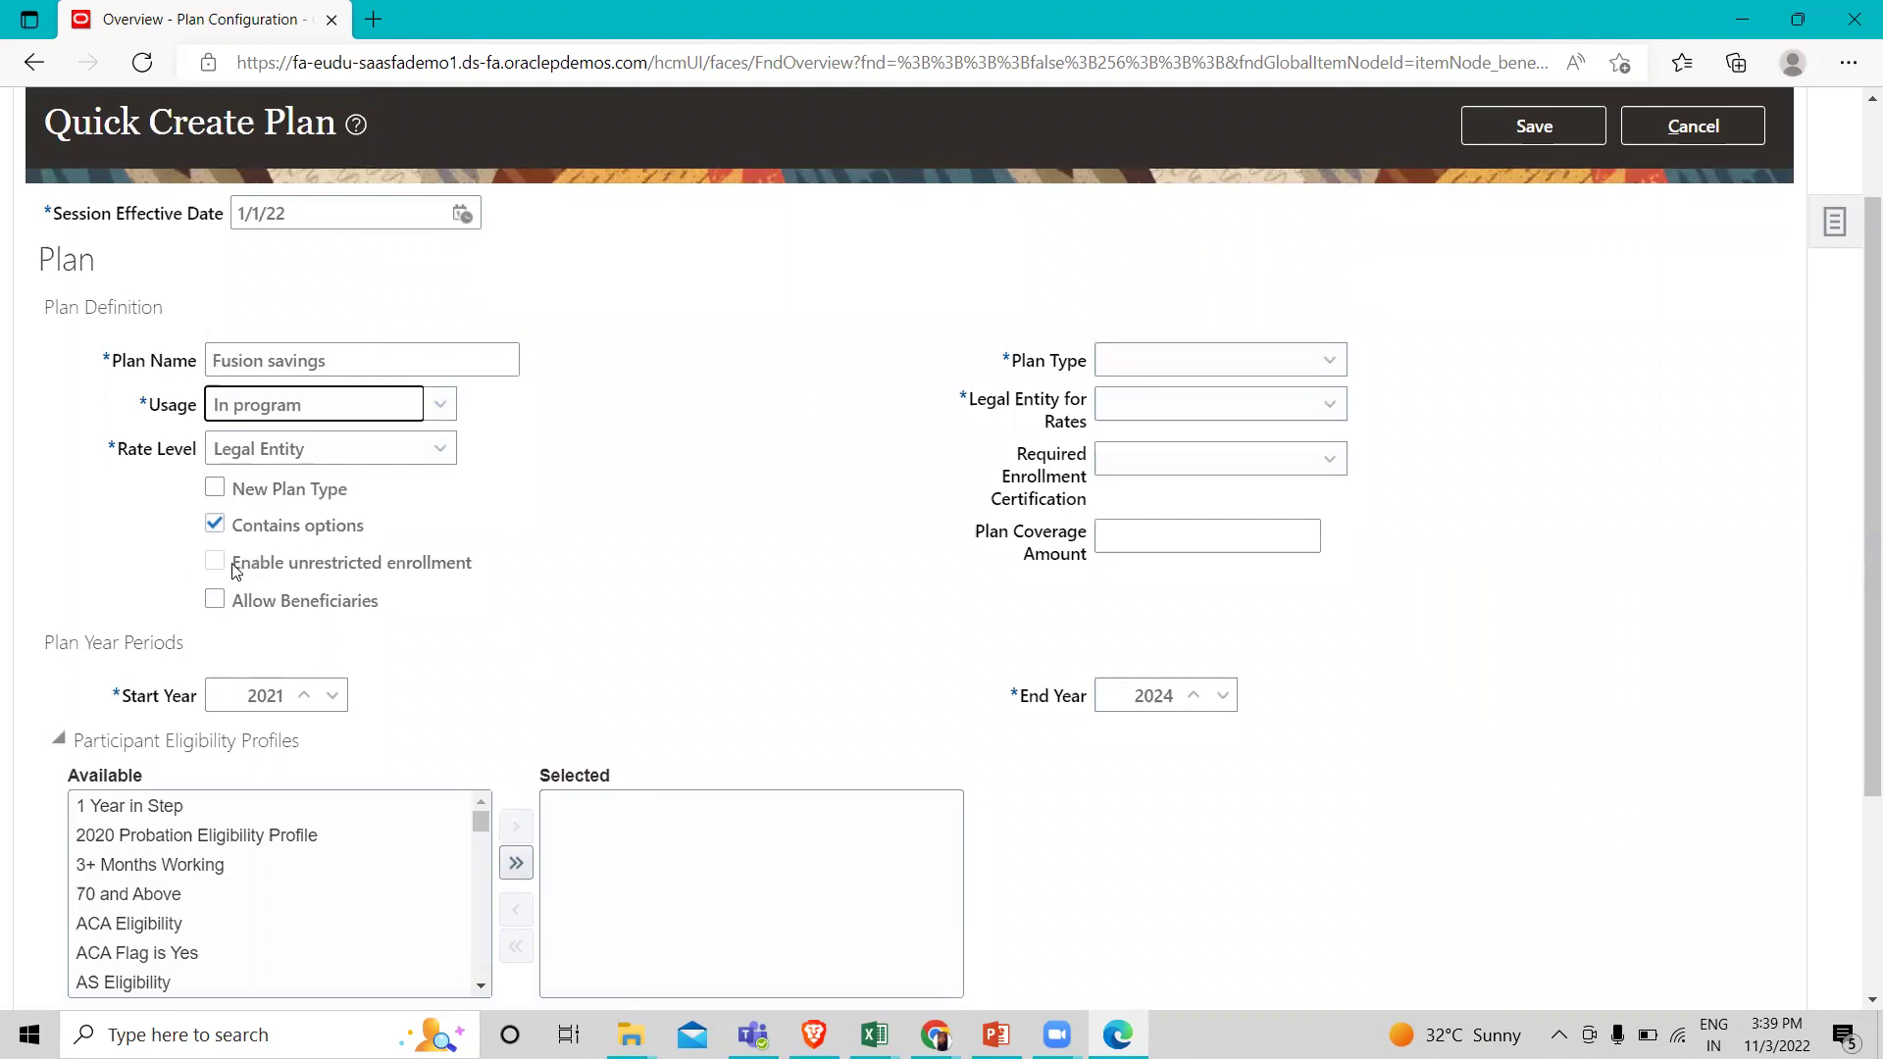
pyautogui.click(429, 417)
pyautogui.click(294, 440)
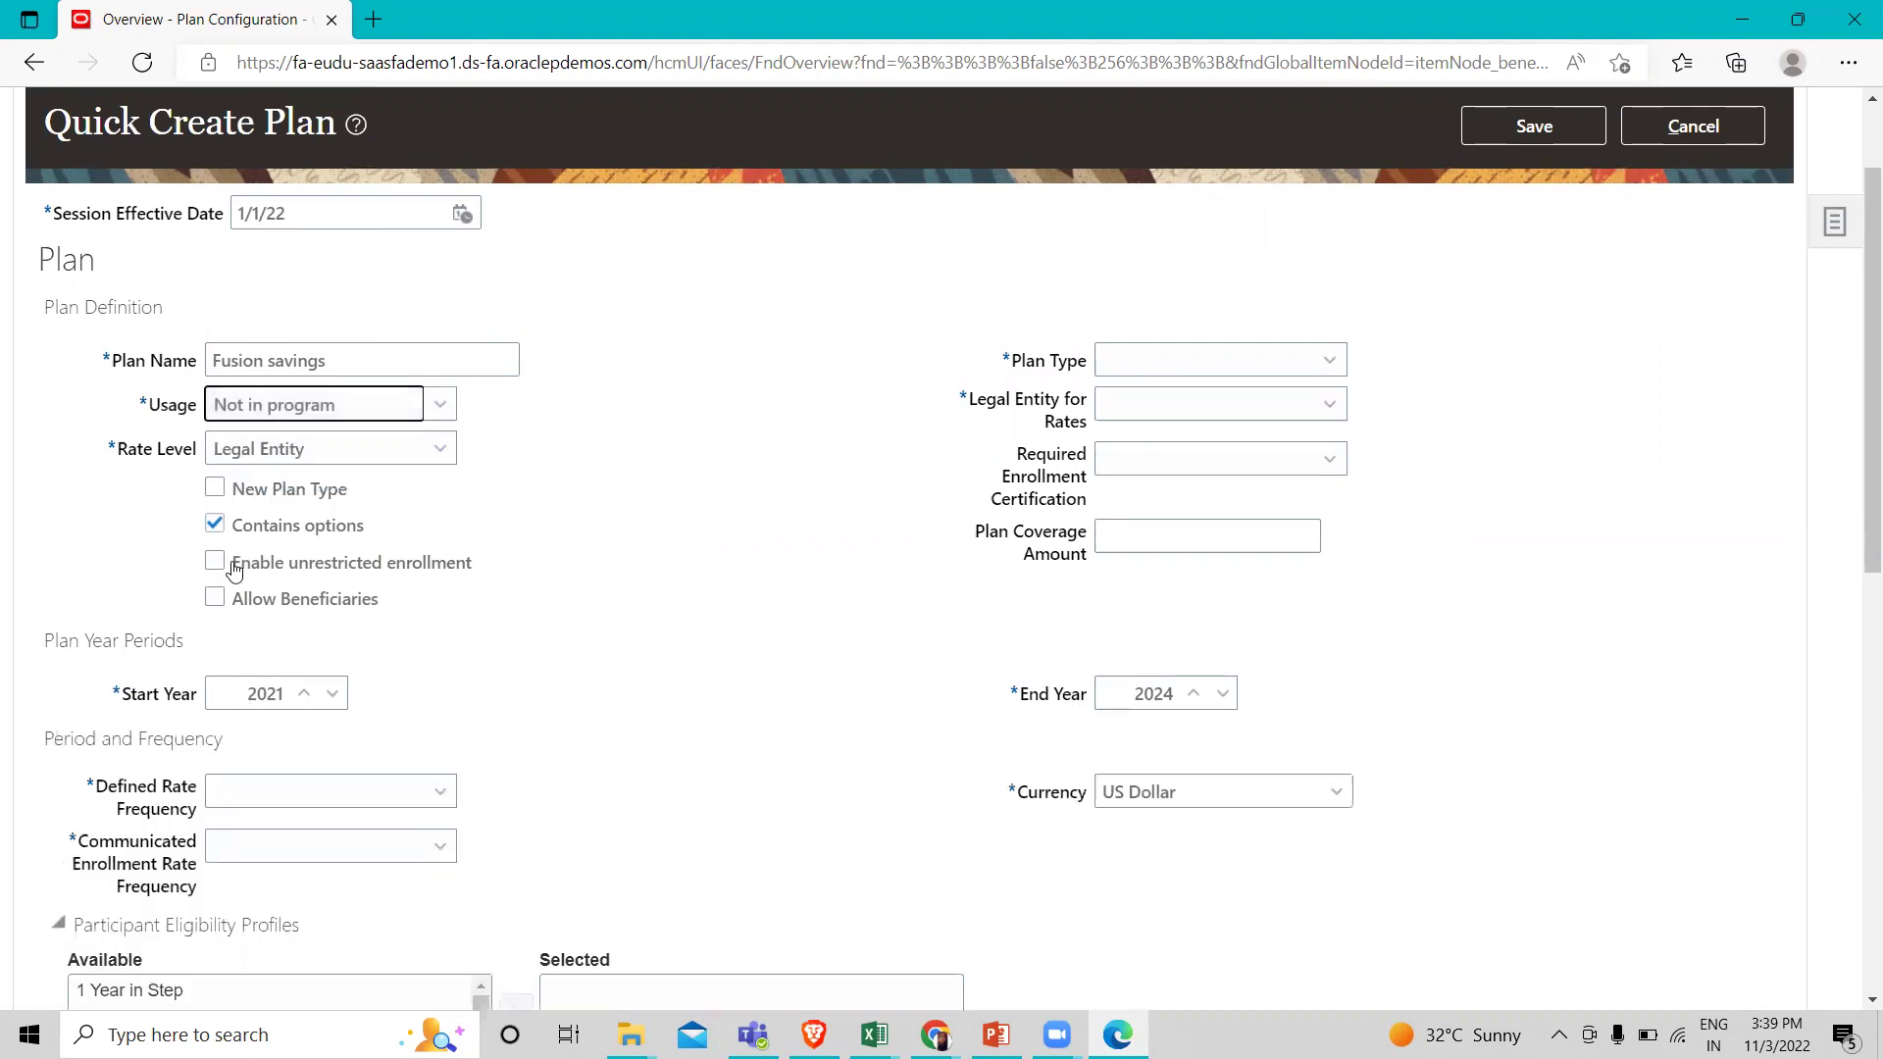
# Disable Contains options for the plan, and enable unrestricted enrollment and Allow Beneficiaries.
pyautogui.click(216, 527)
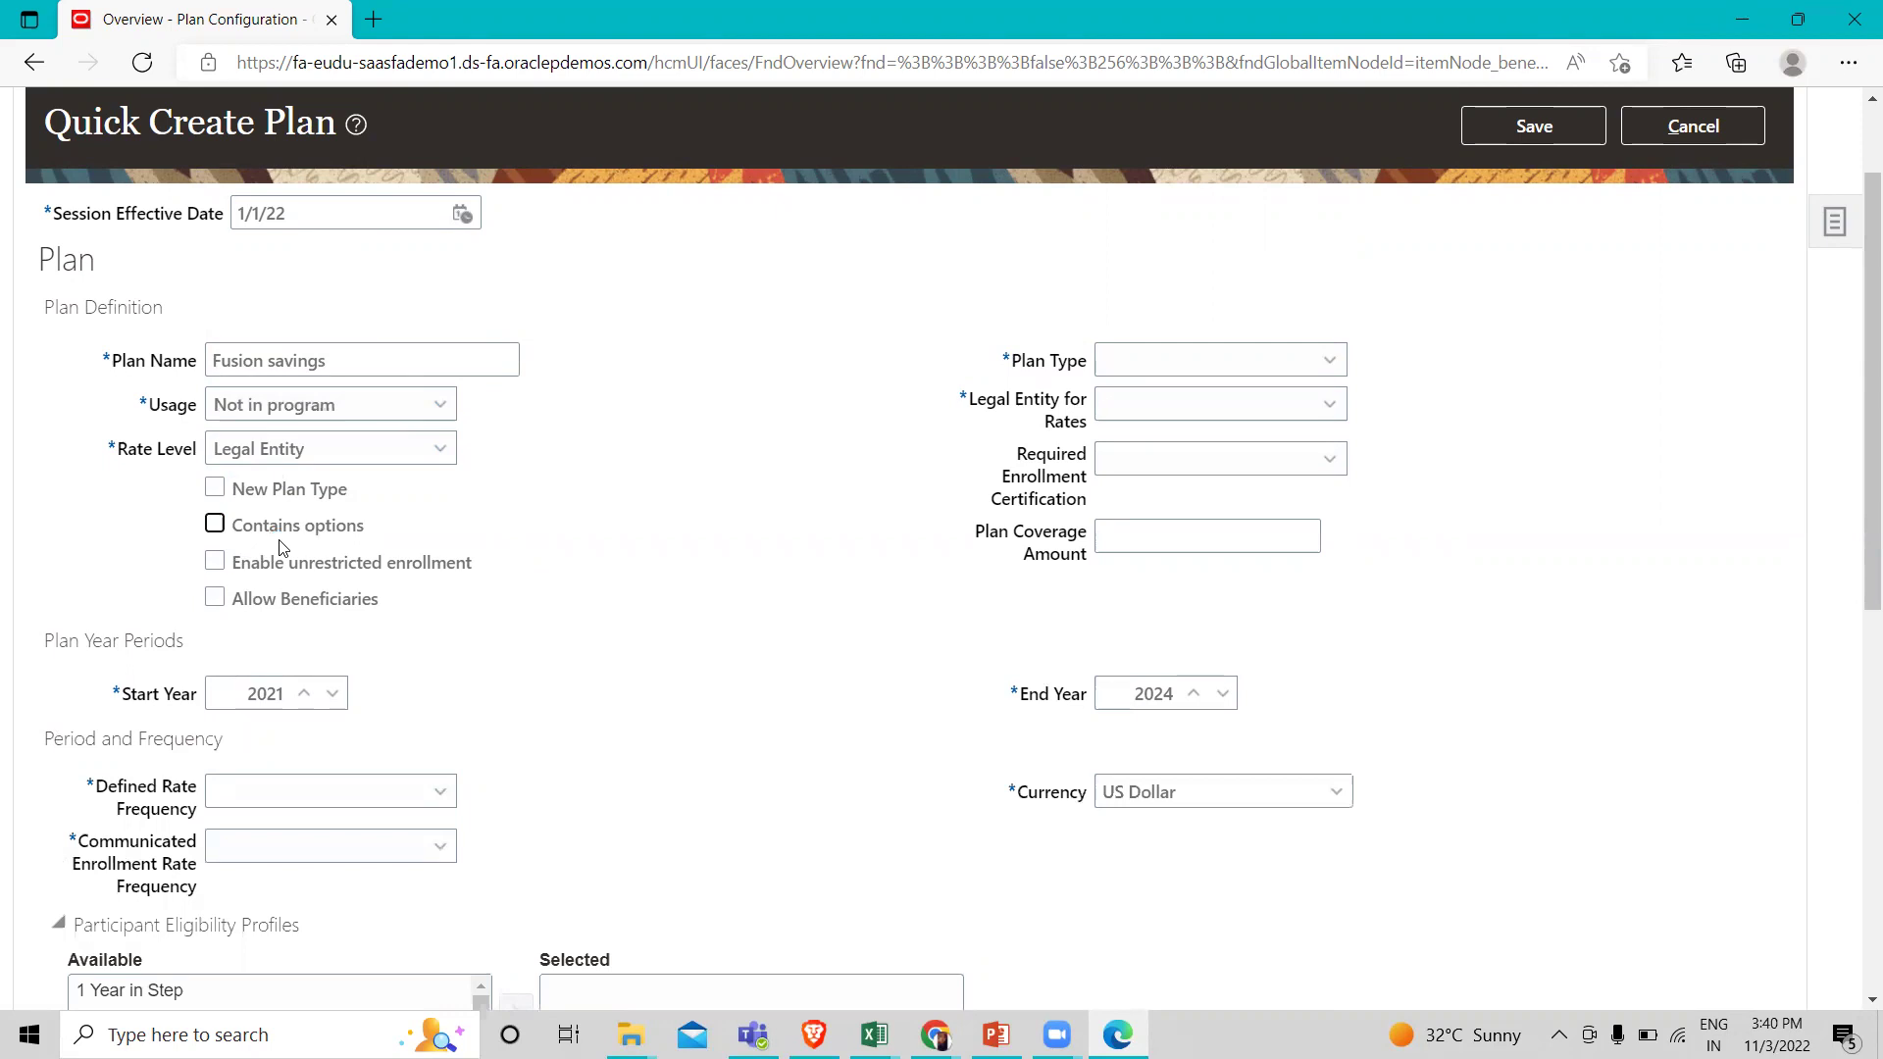
pyautogui.click(216, 562)
pyautogui.click(214, 597)
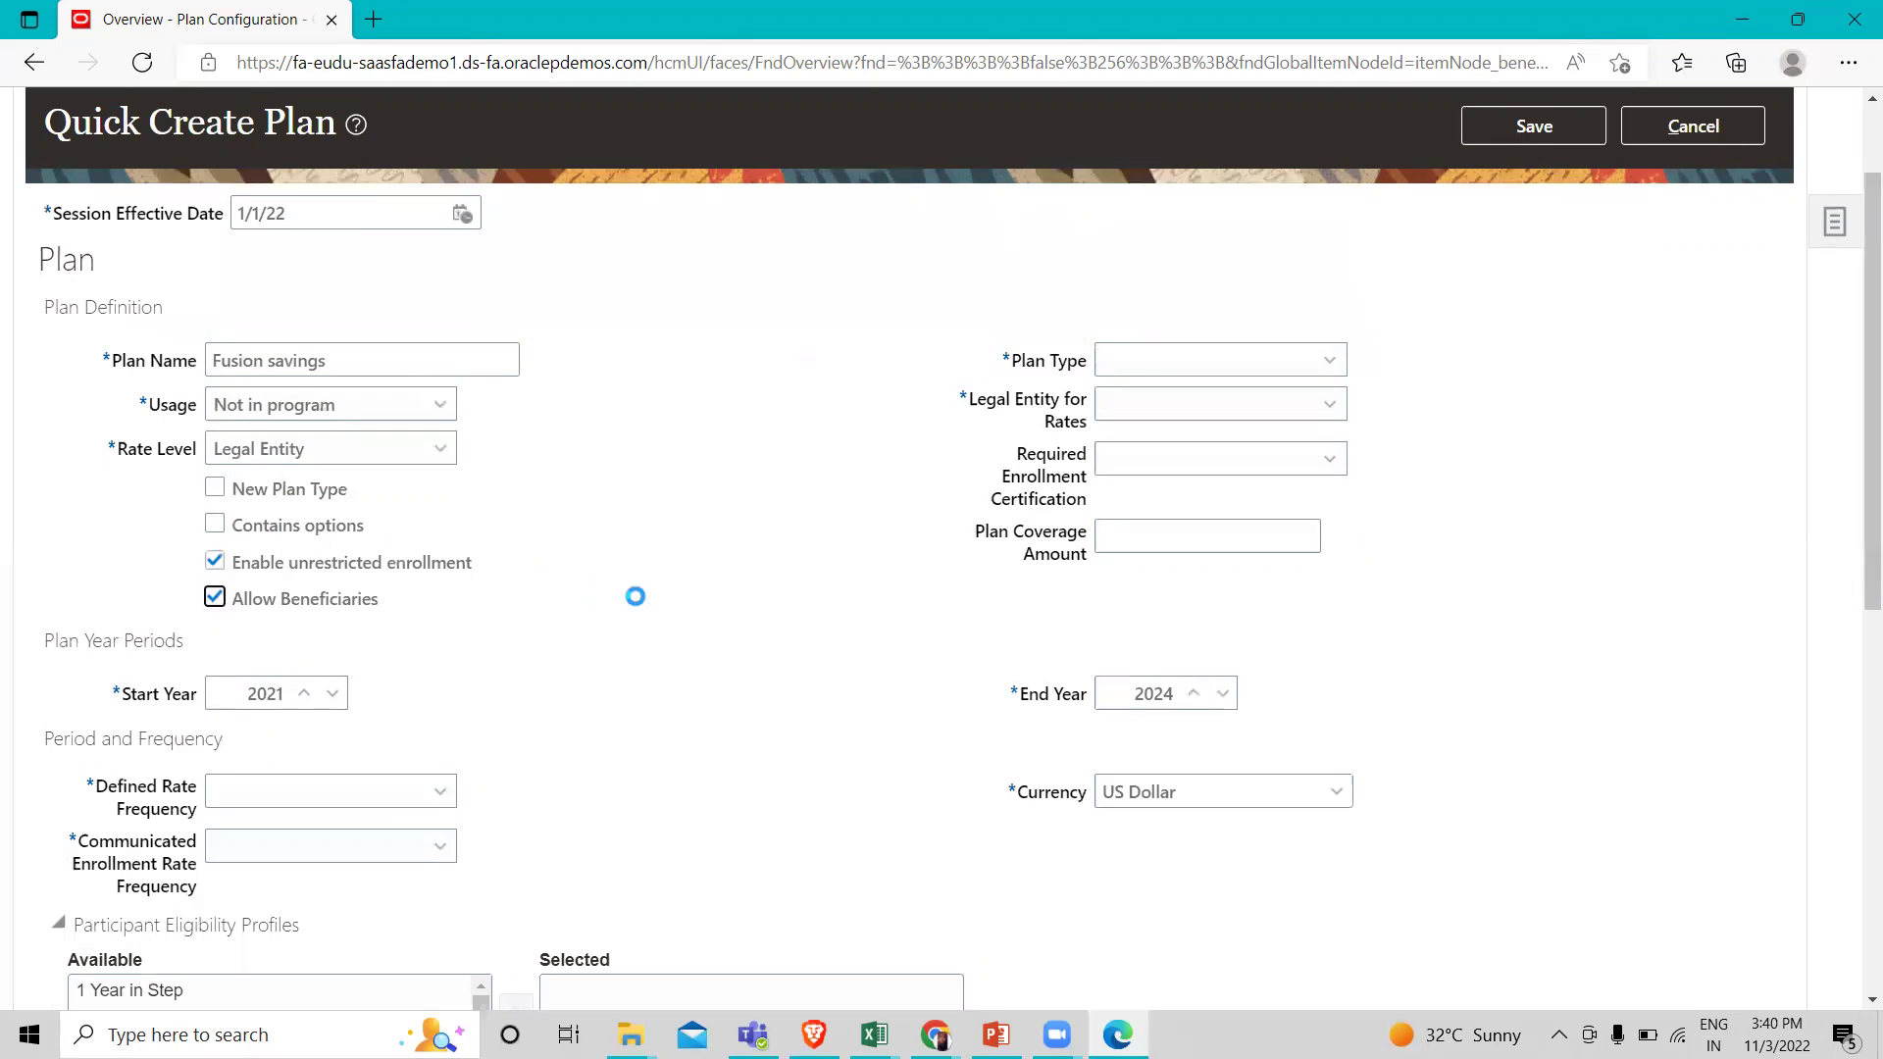
# Set the plan type to Savings.
pyautogui.click(1228, 374)
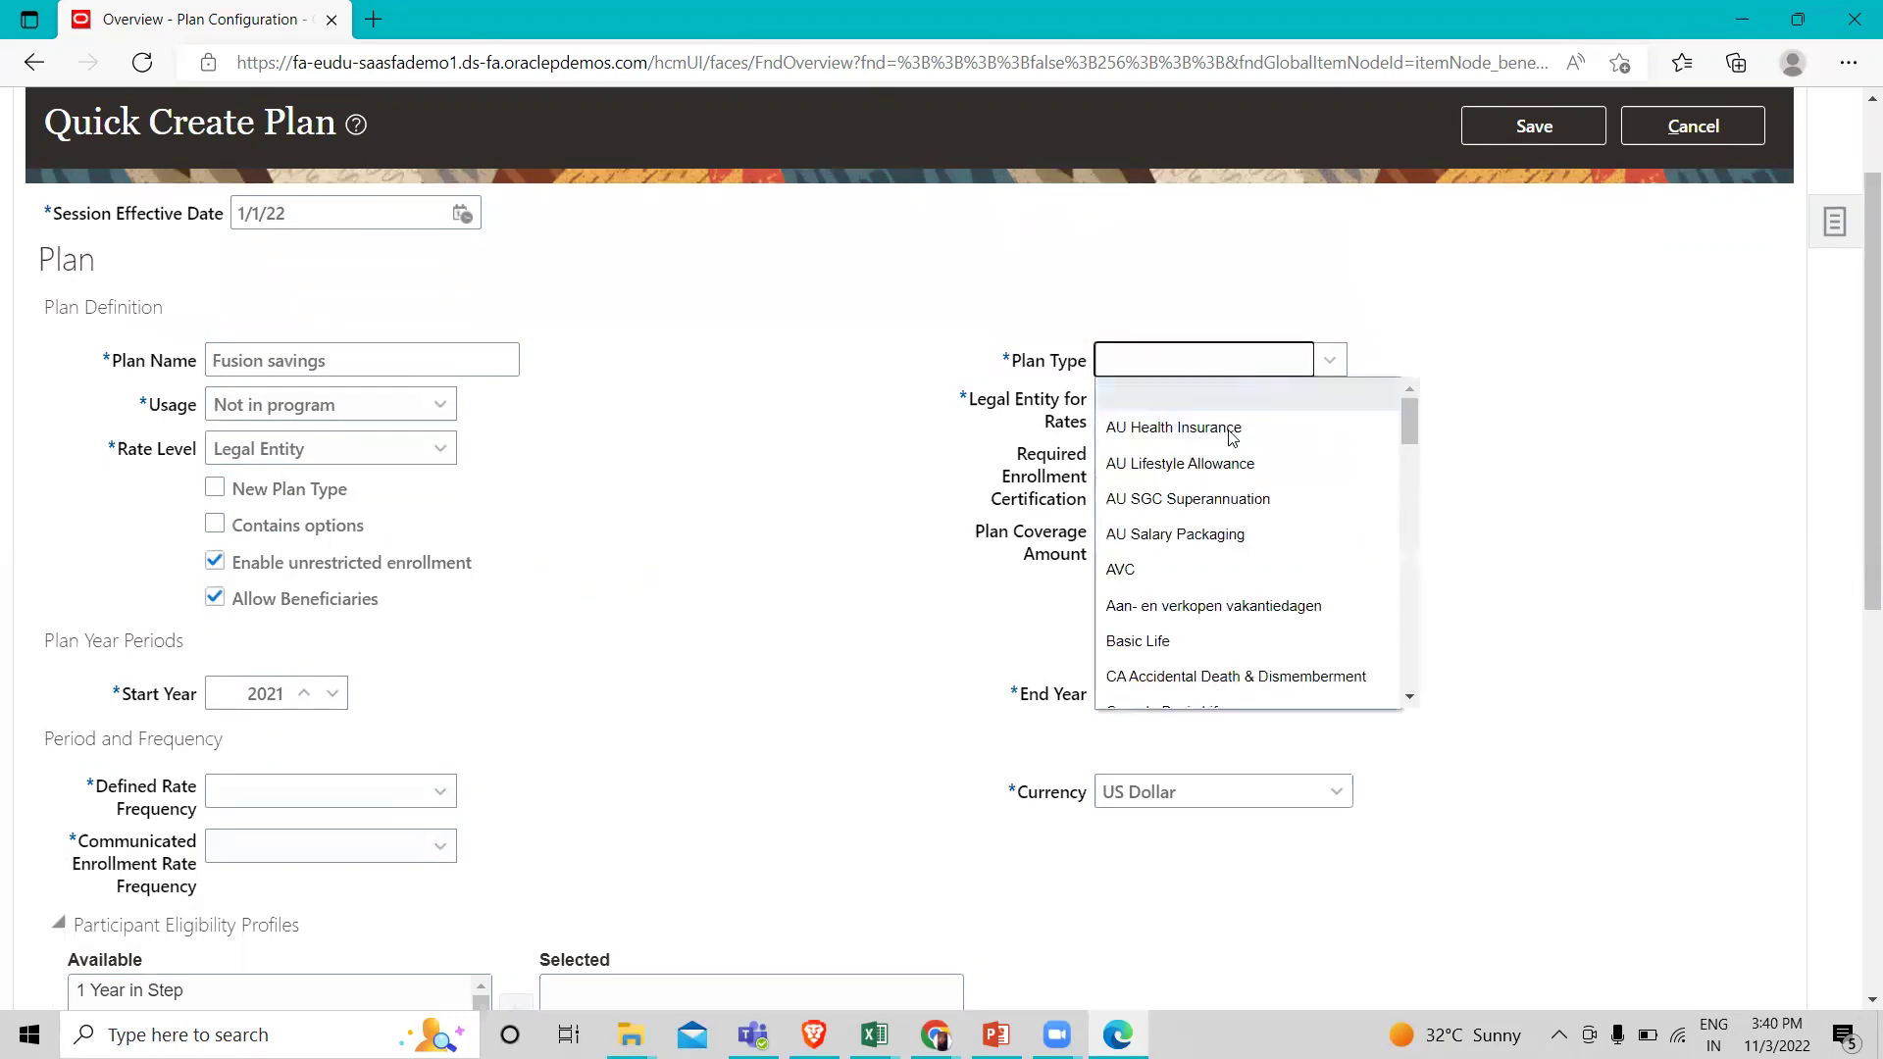
pyautogui.scroll(-2, 1242, 469)
pyautogui.scroll(-20, 1242, 469)
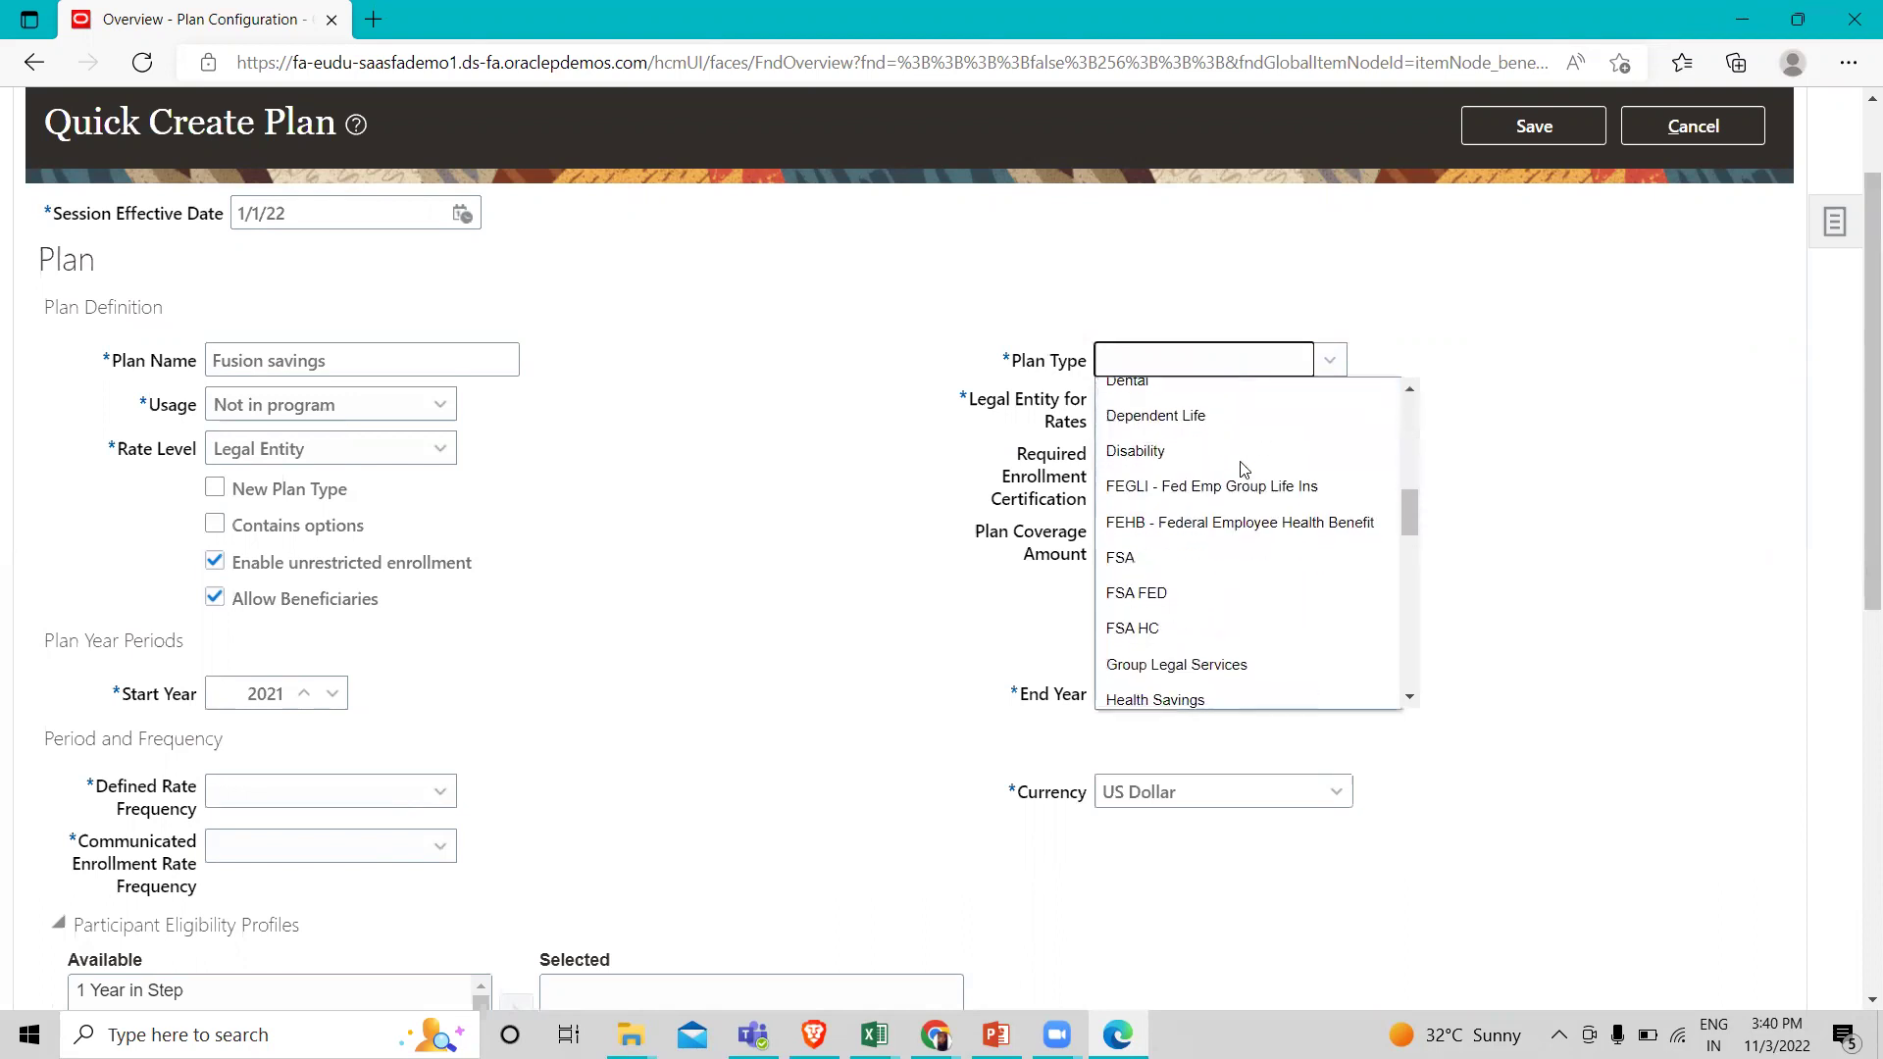
pyautogui.scroll(-3, 1241, 469)
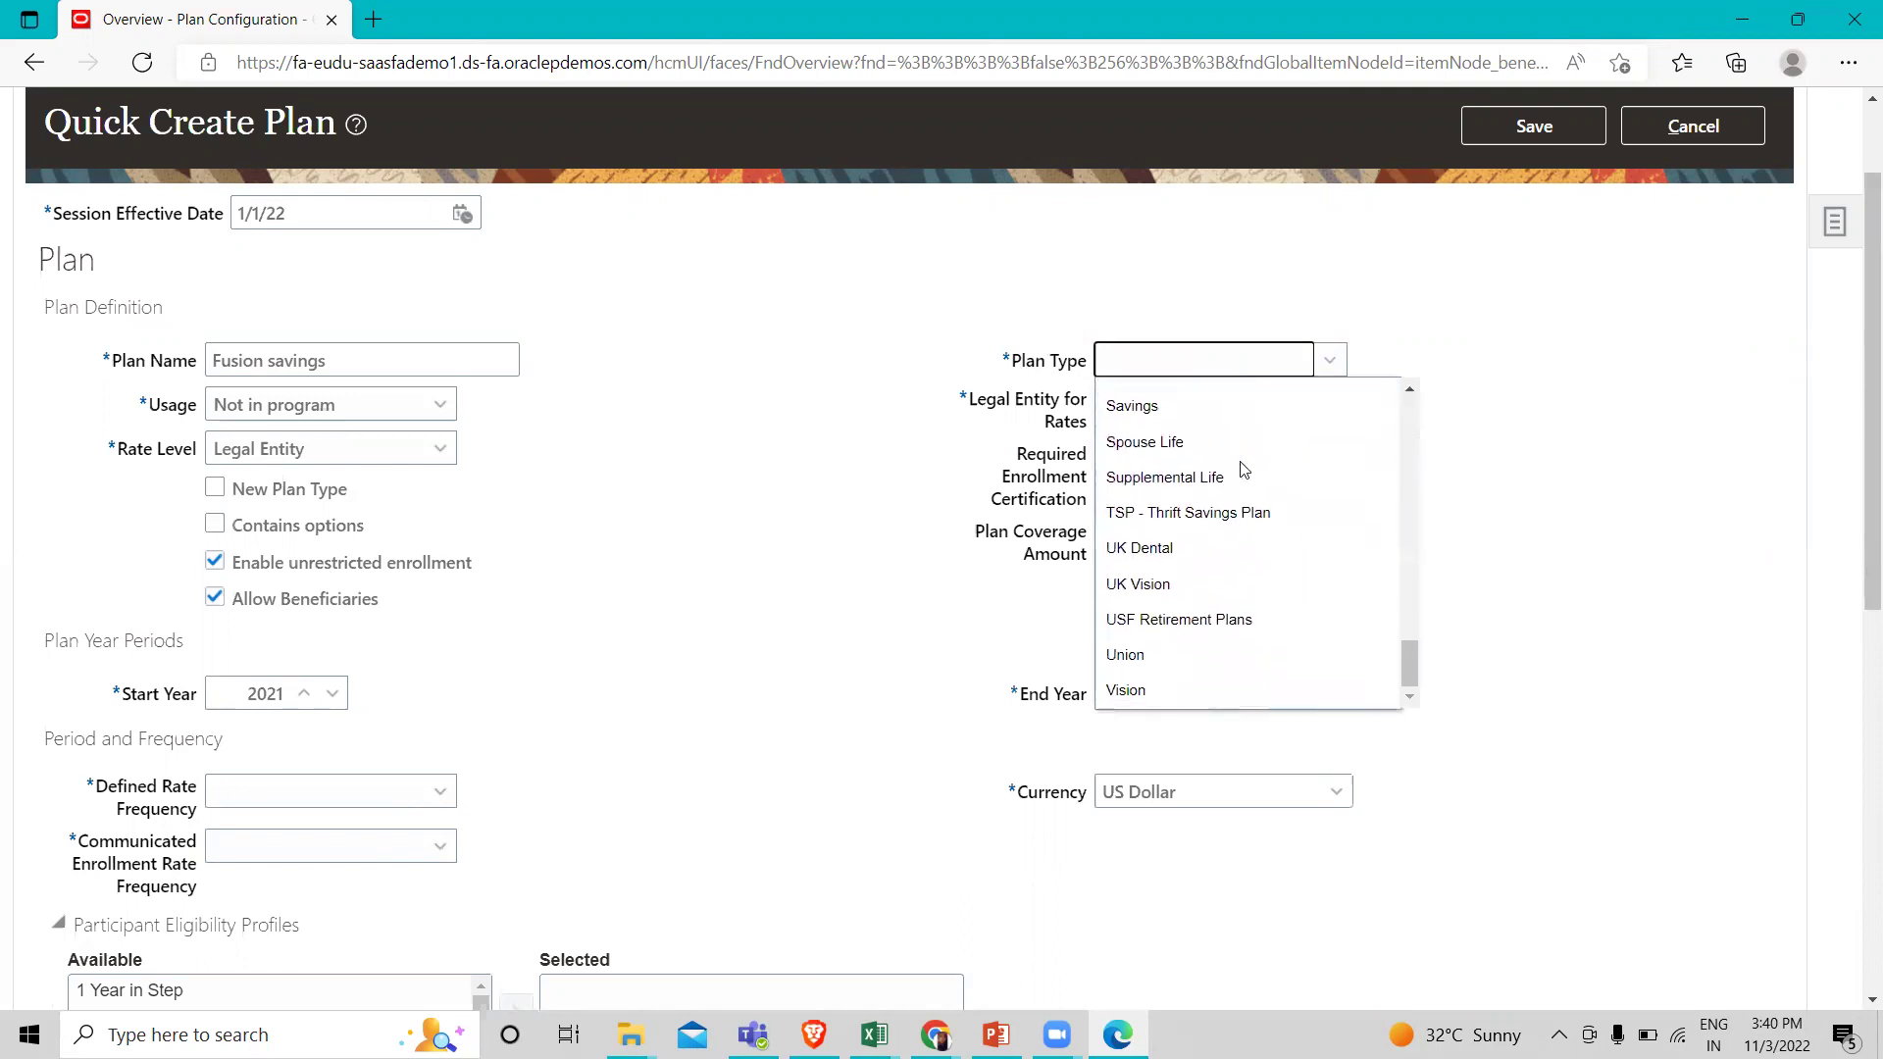
pyautogui.click(1156, 412)
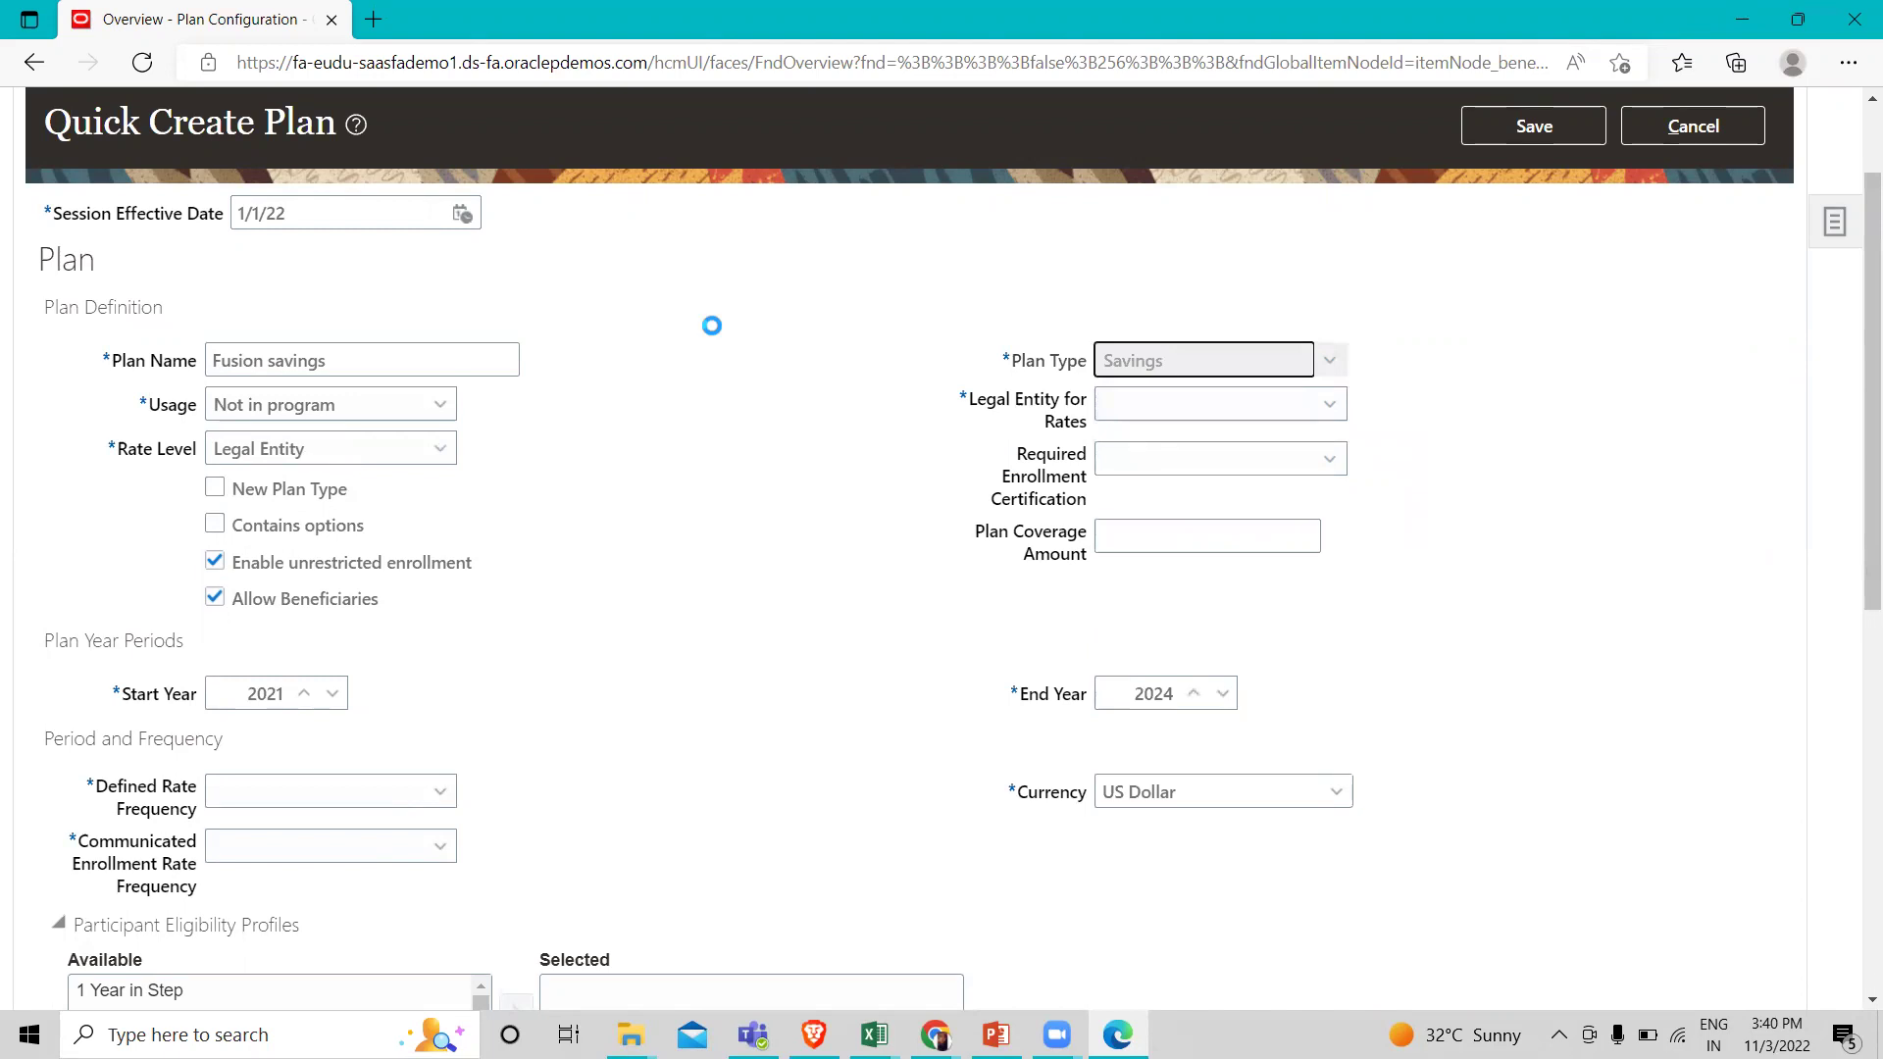
# Choose US1 Legal Entity as the plan's legal entity for rates.
pyautogui.click(1202, 407)
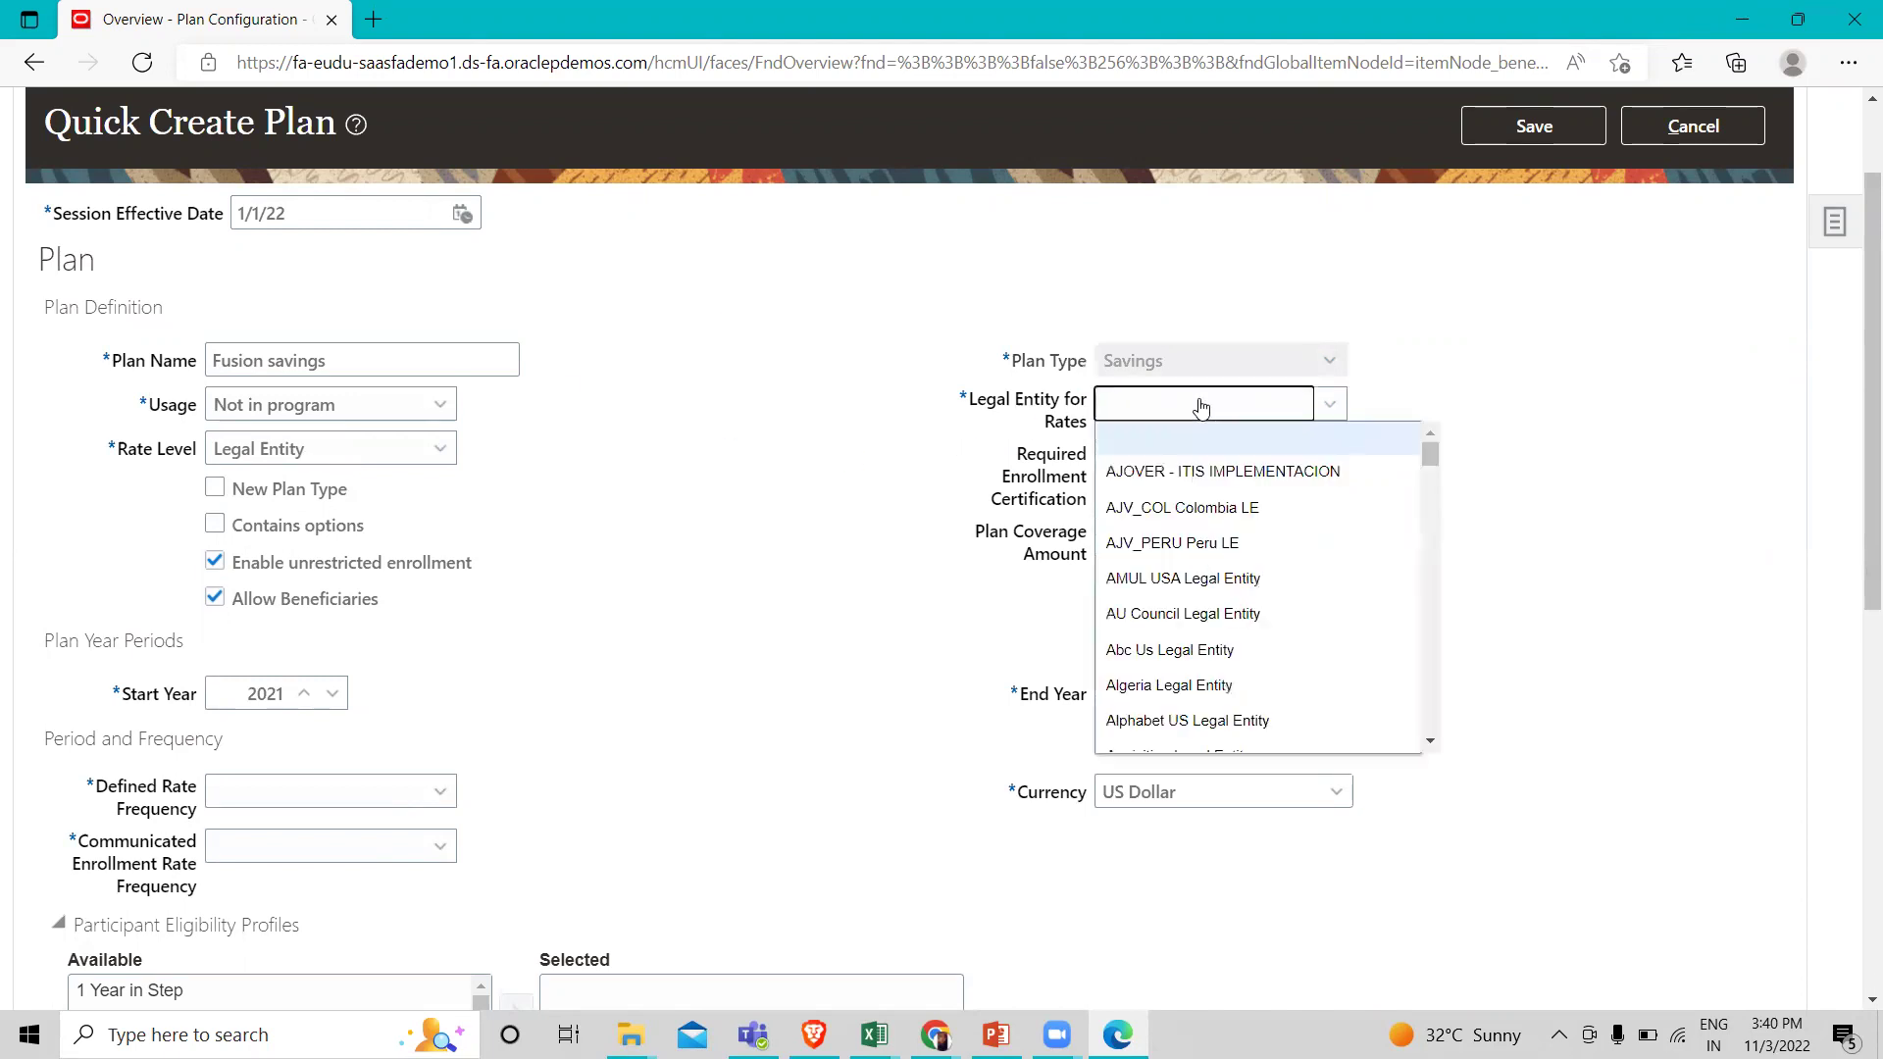
pyautogui.press('End')
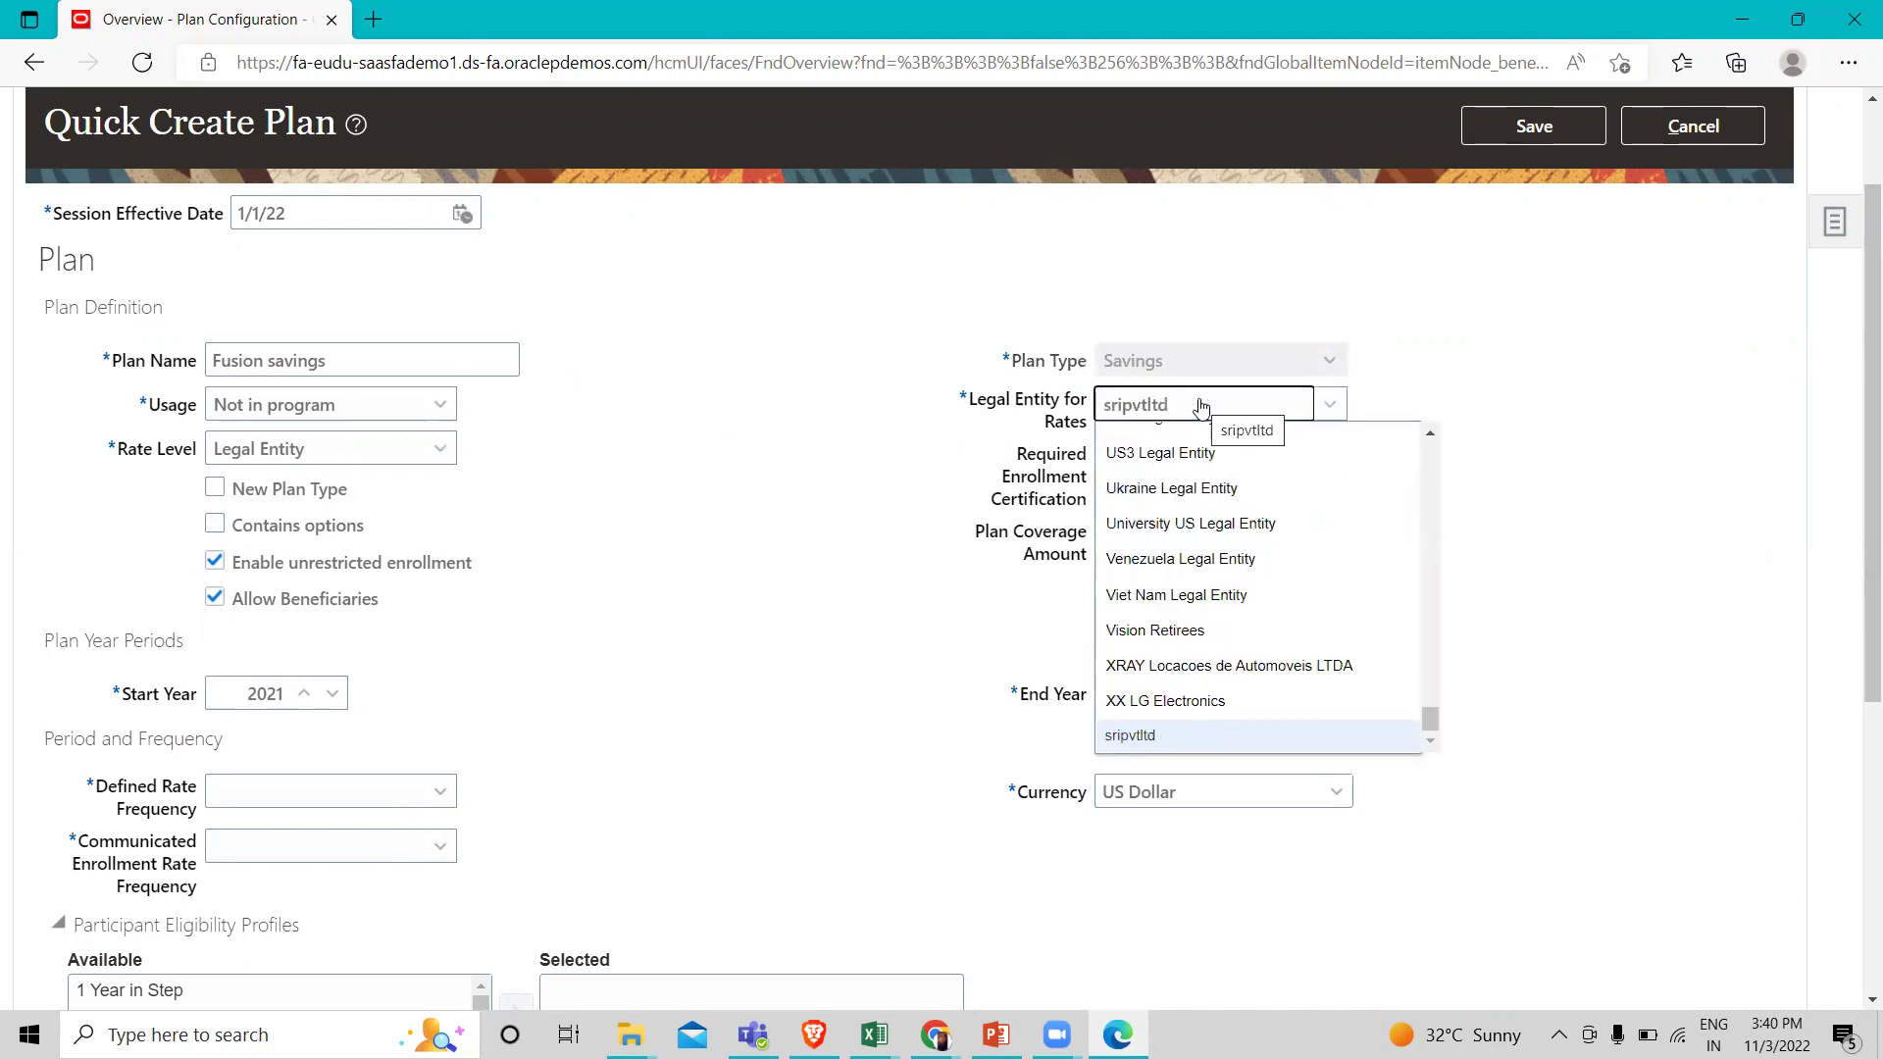
pyautogui.press('pageup')
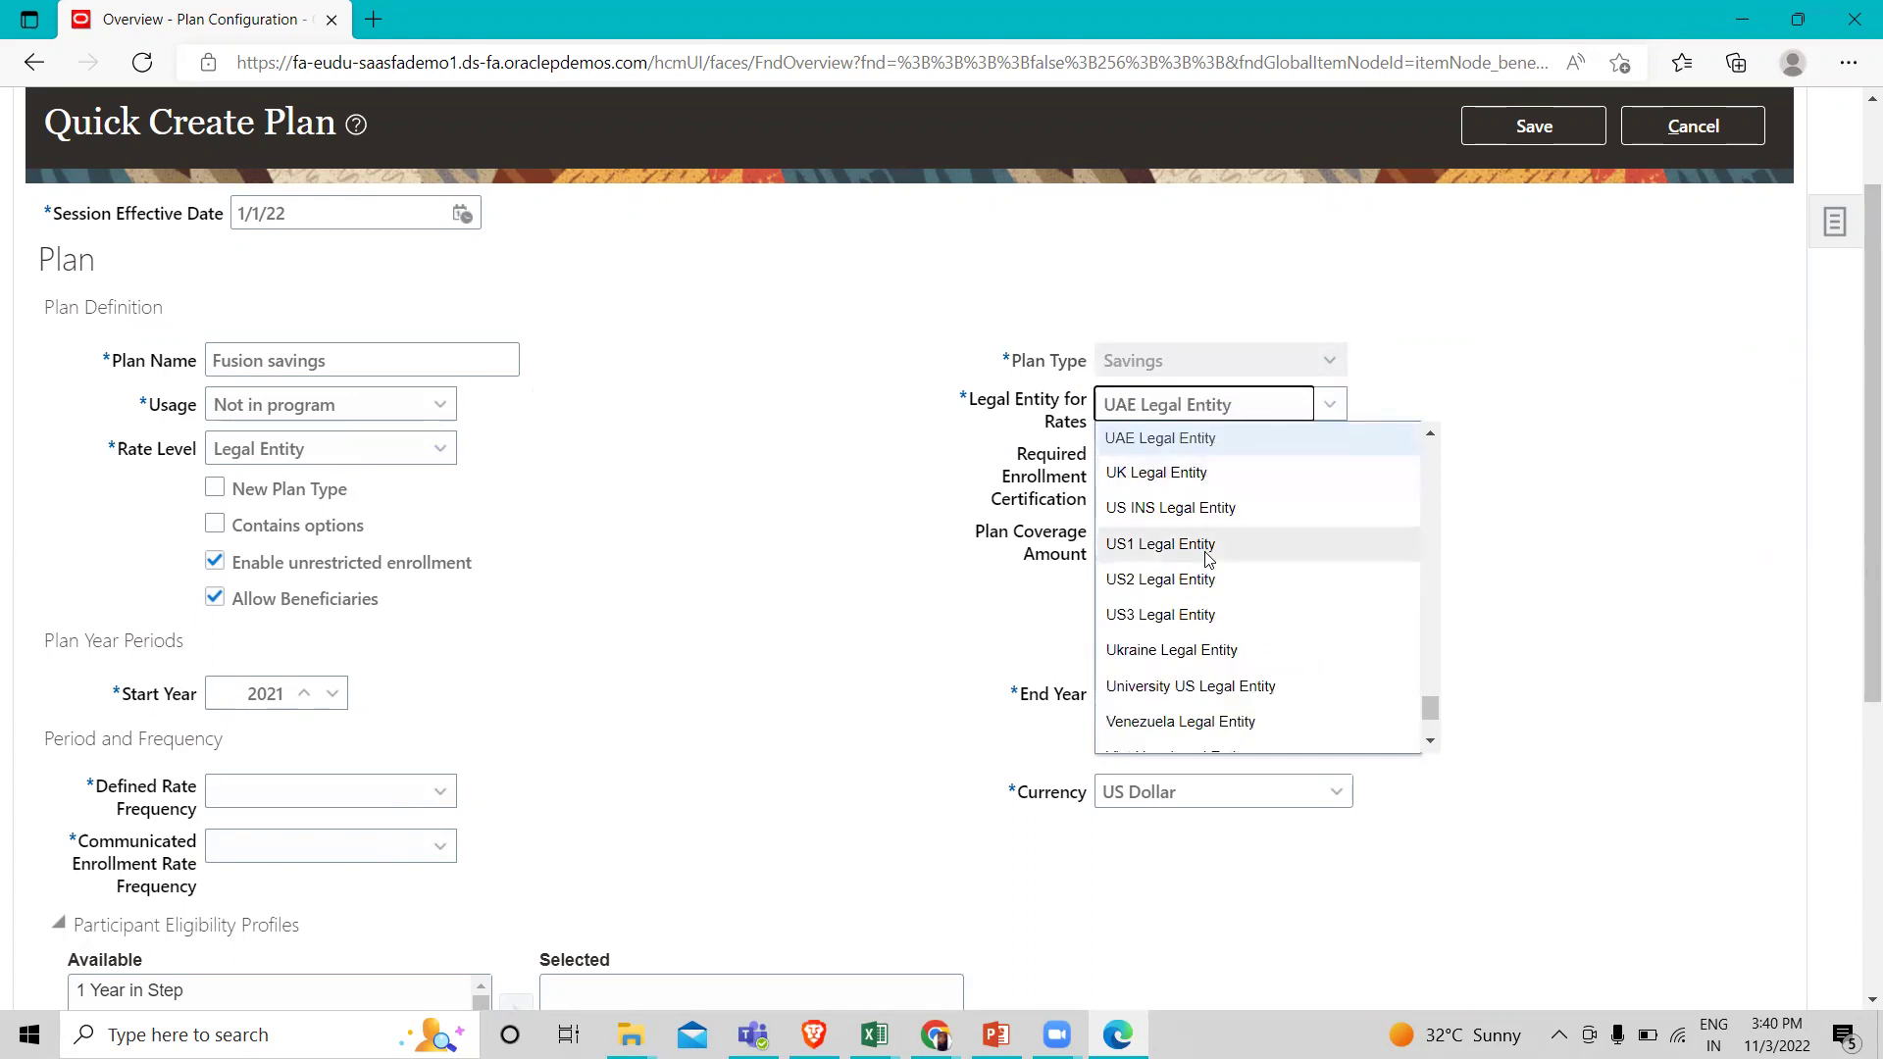
pyautogui.scroll(-1, 1217, 539)
pyautogui.click(1195, 449)
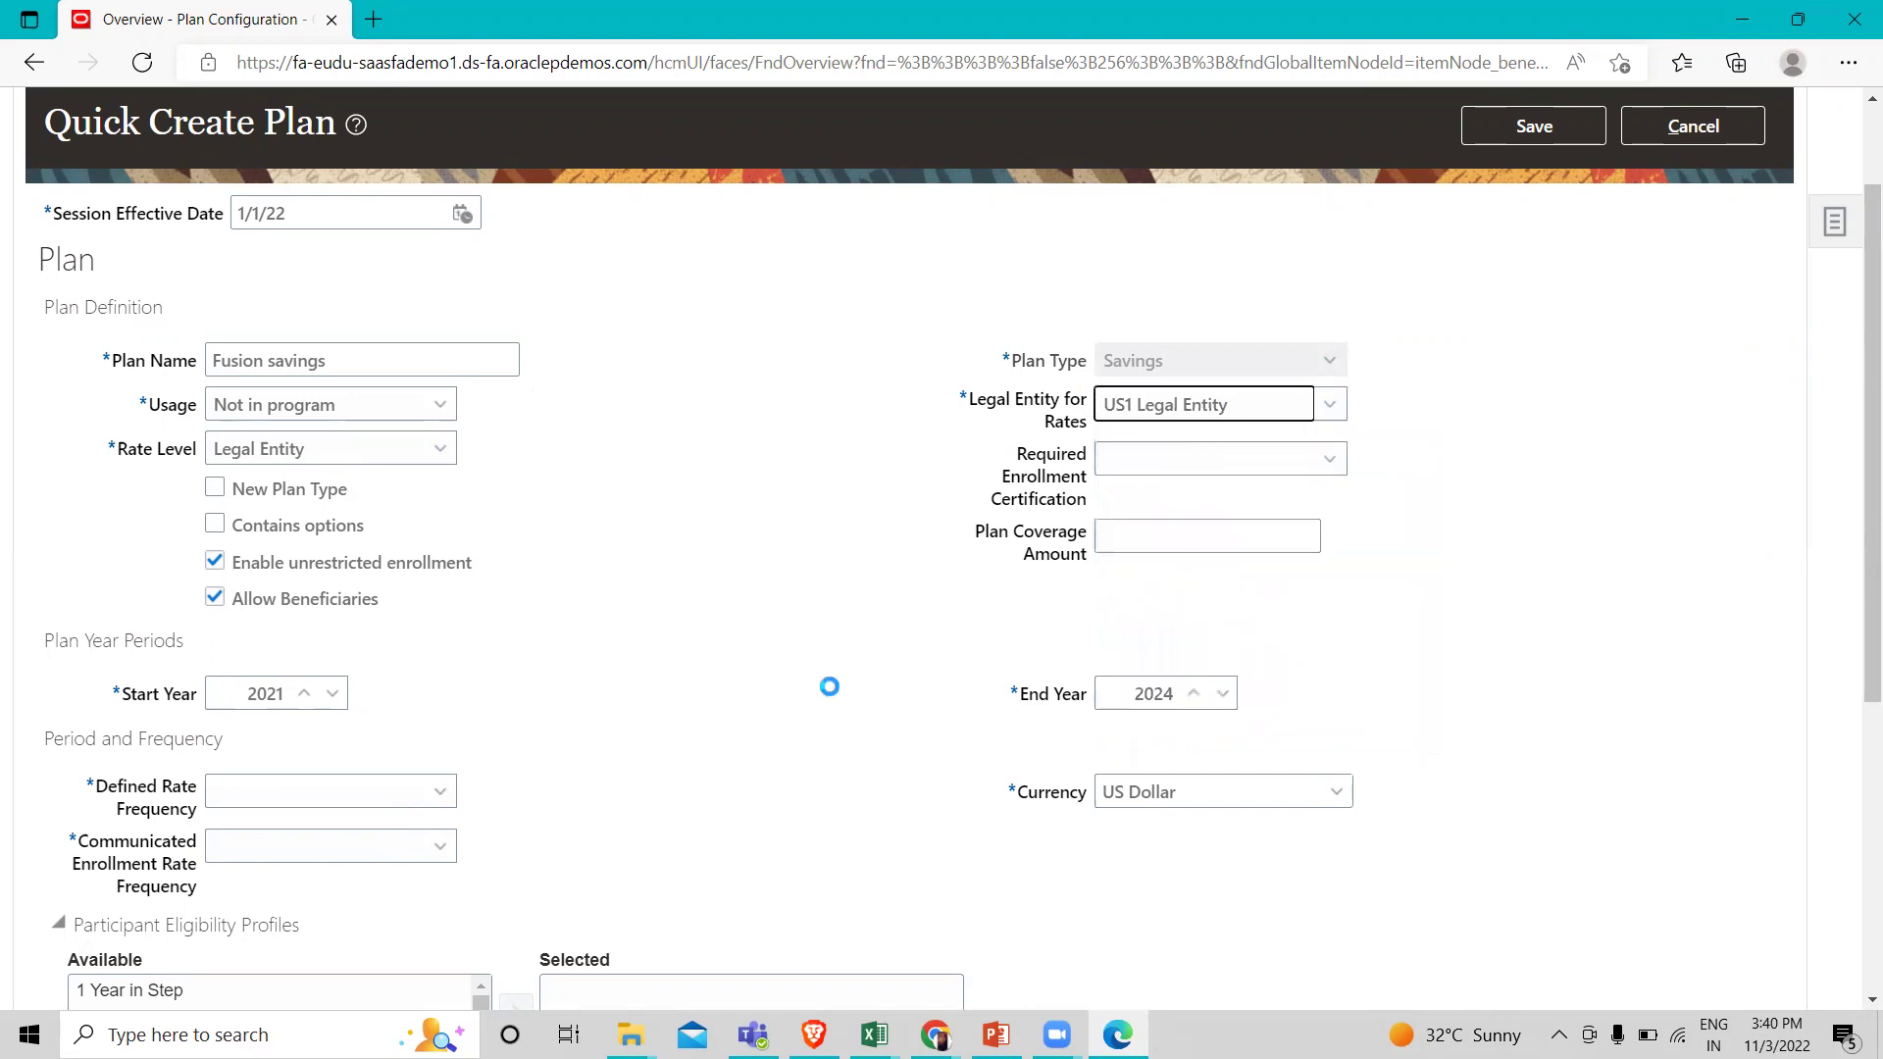
# Set the plan year periods to start in 2022 and end in 2027.
pyautogui.scroll(-1, 830, 686)
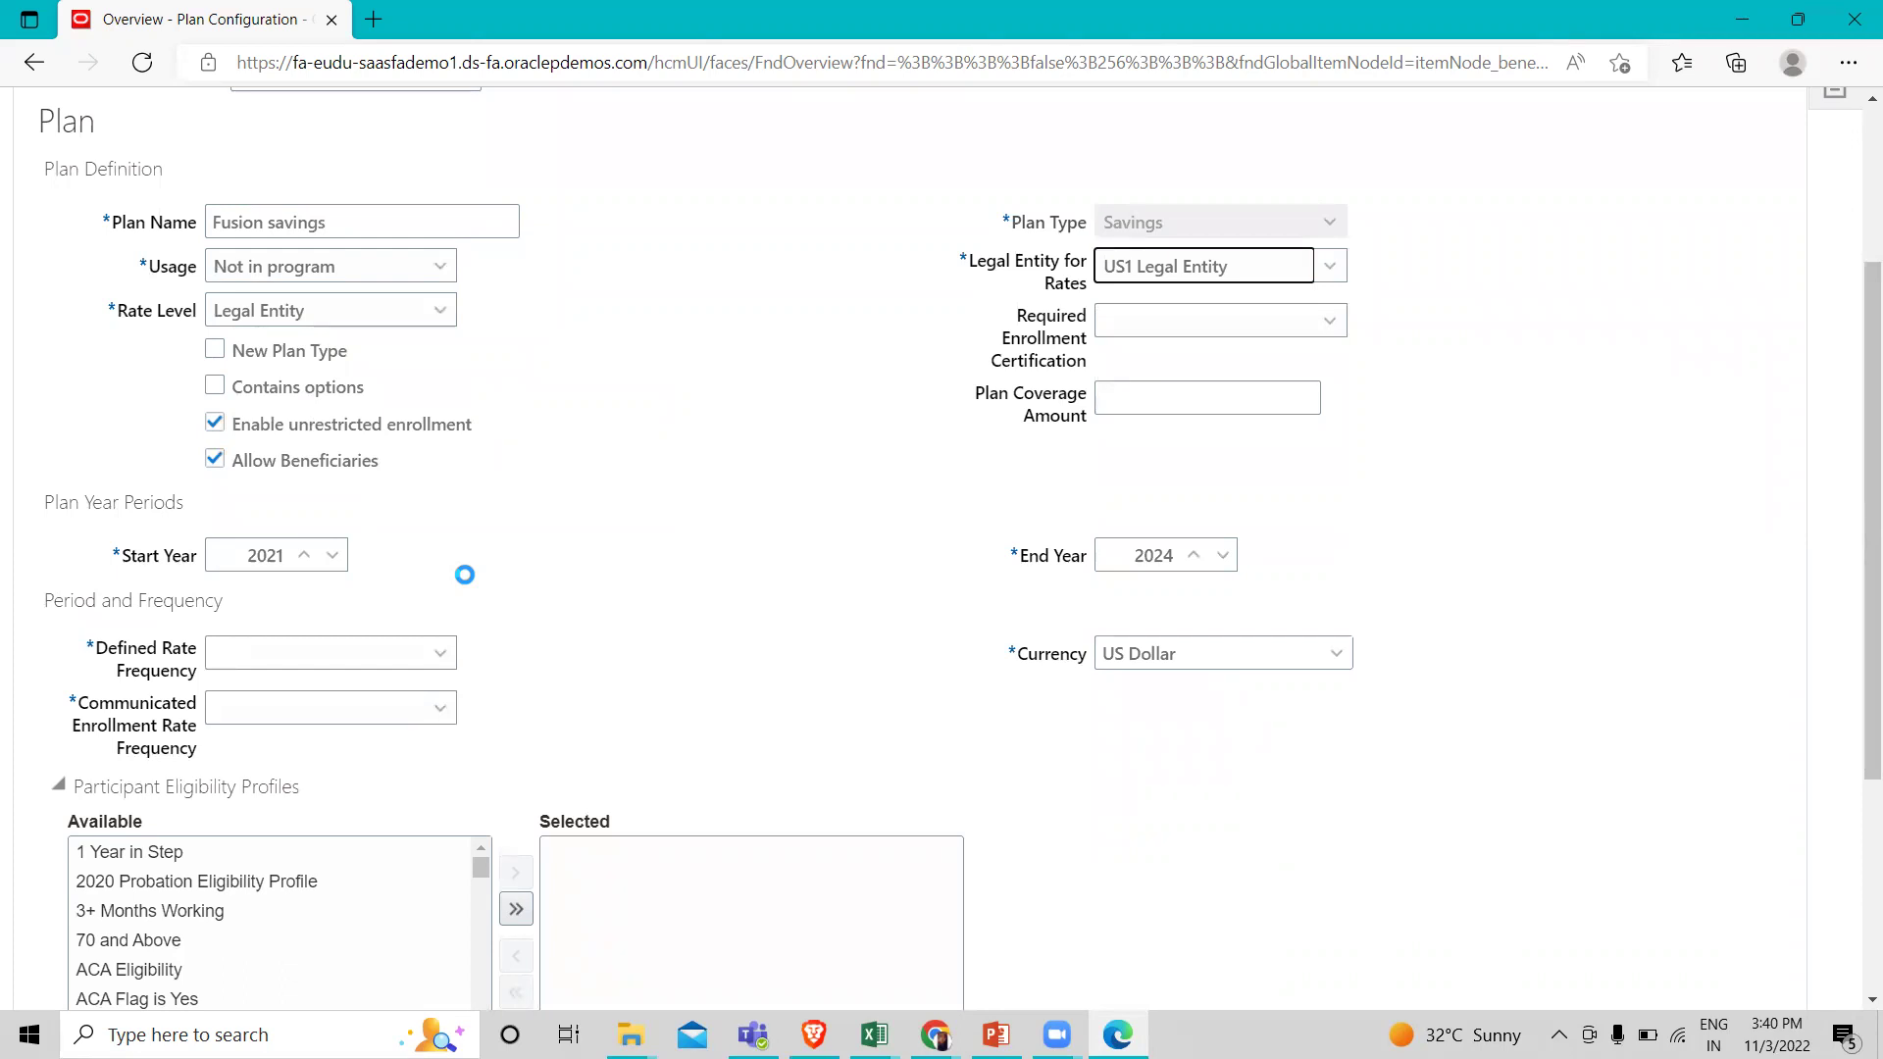
pyautogui.click(305, 557)
pyautogui.click(333, 556)
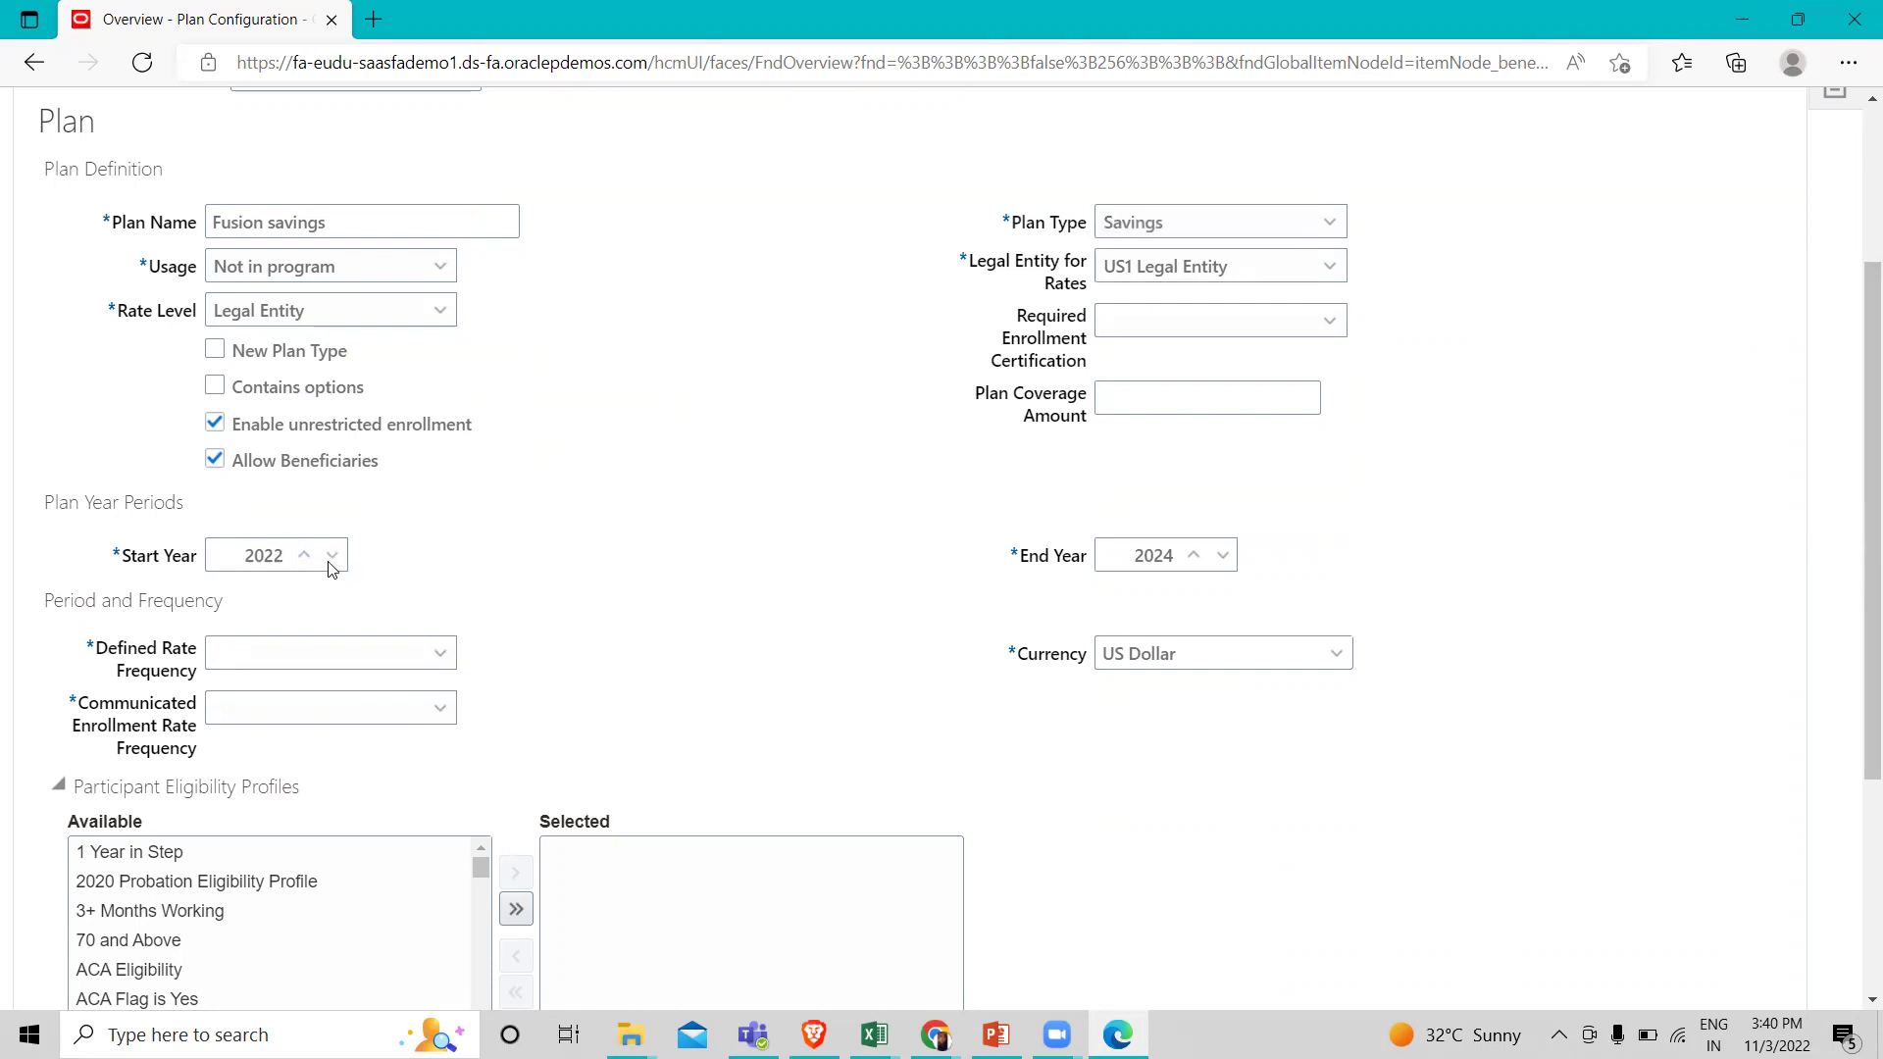
pyautogui.click(1194, 557)
# Set the defined rate frequency to Monthly and the communicated enrollment rate frequency to Per pay period.
pyautogui.click(304, 667)
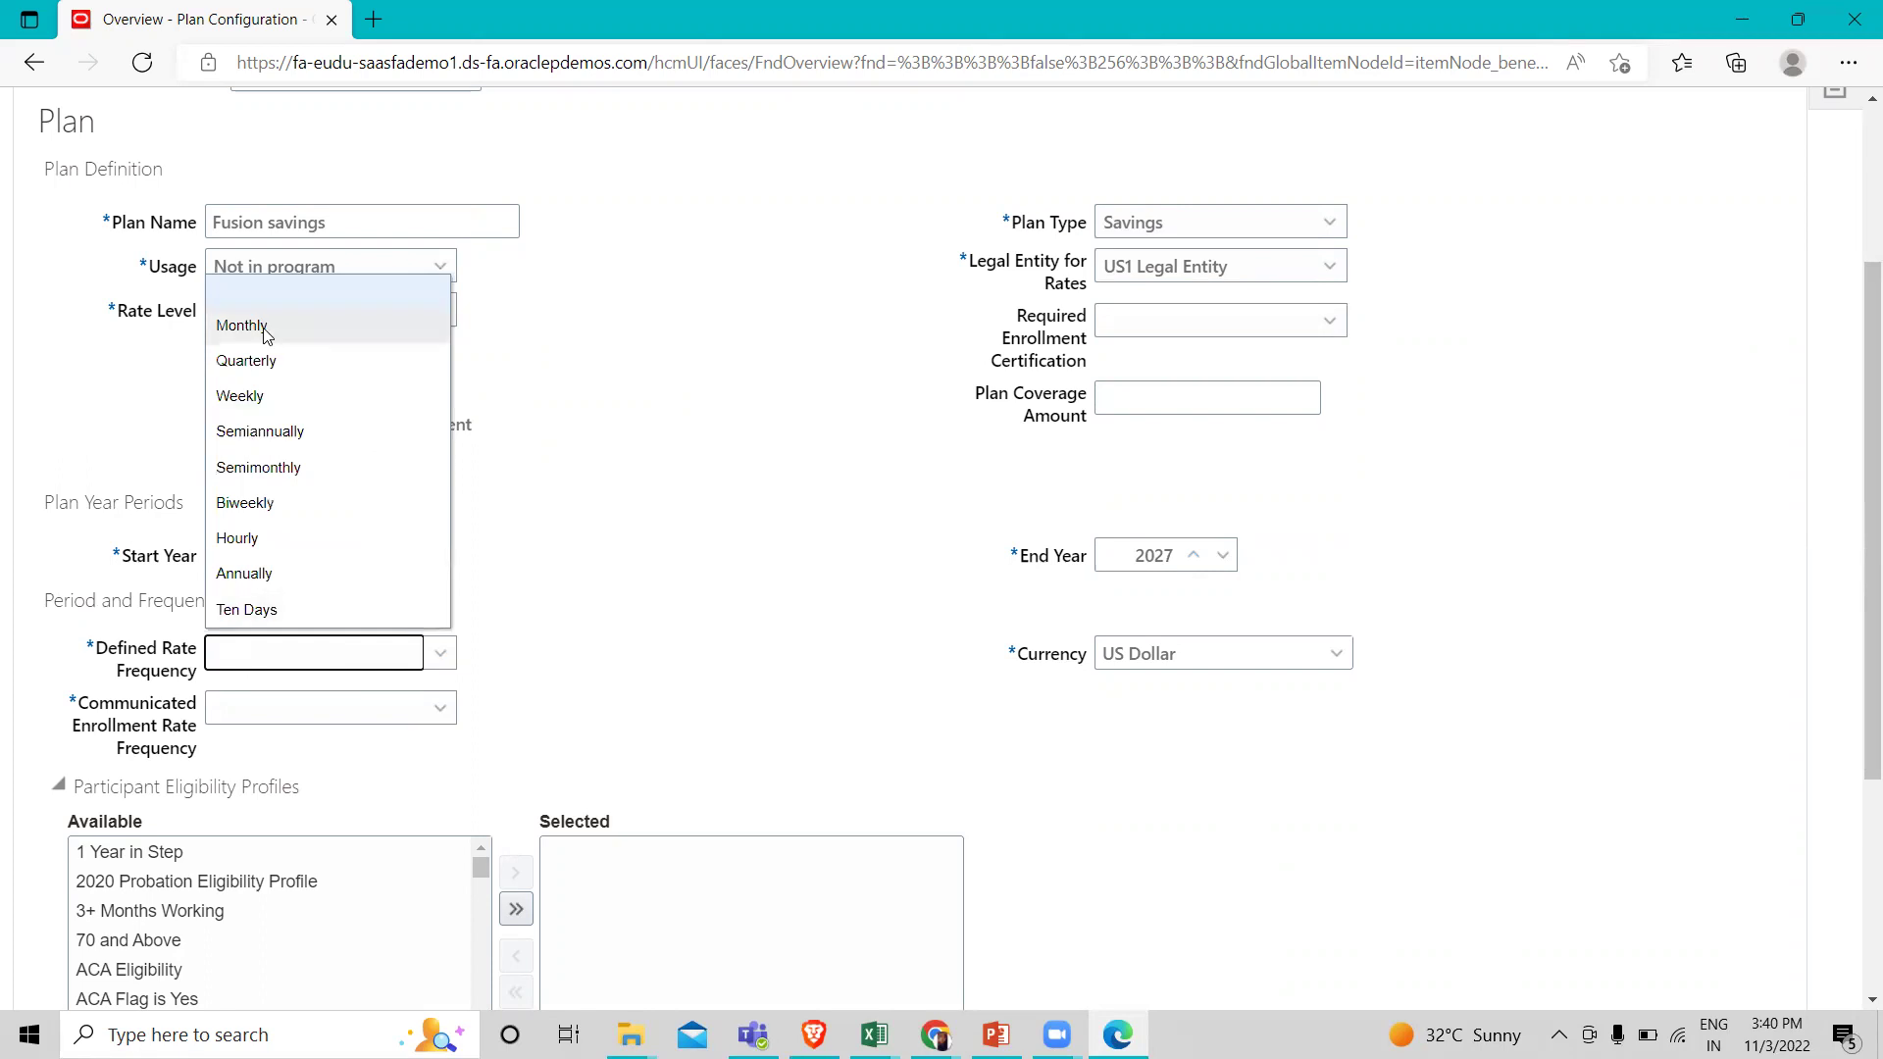
pyautogui.click(294, 323)
pyautogui.scroll(-1, 461, 580)
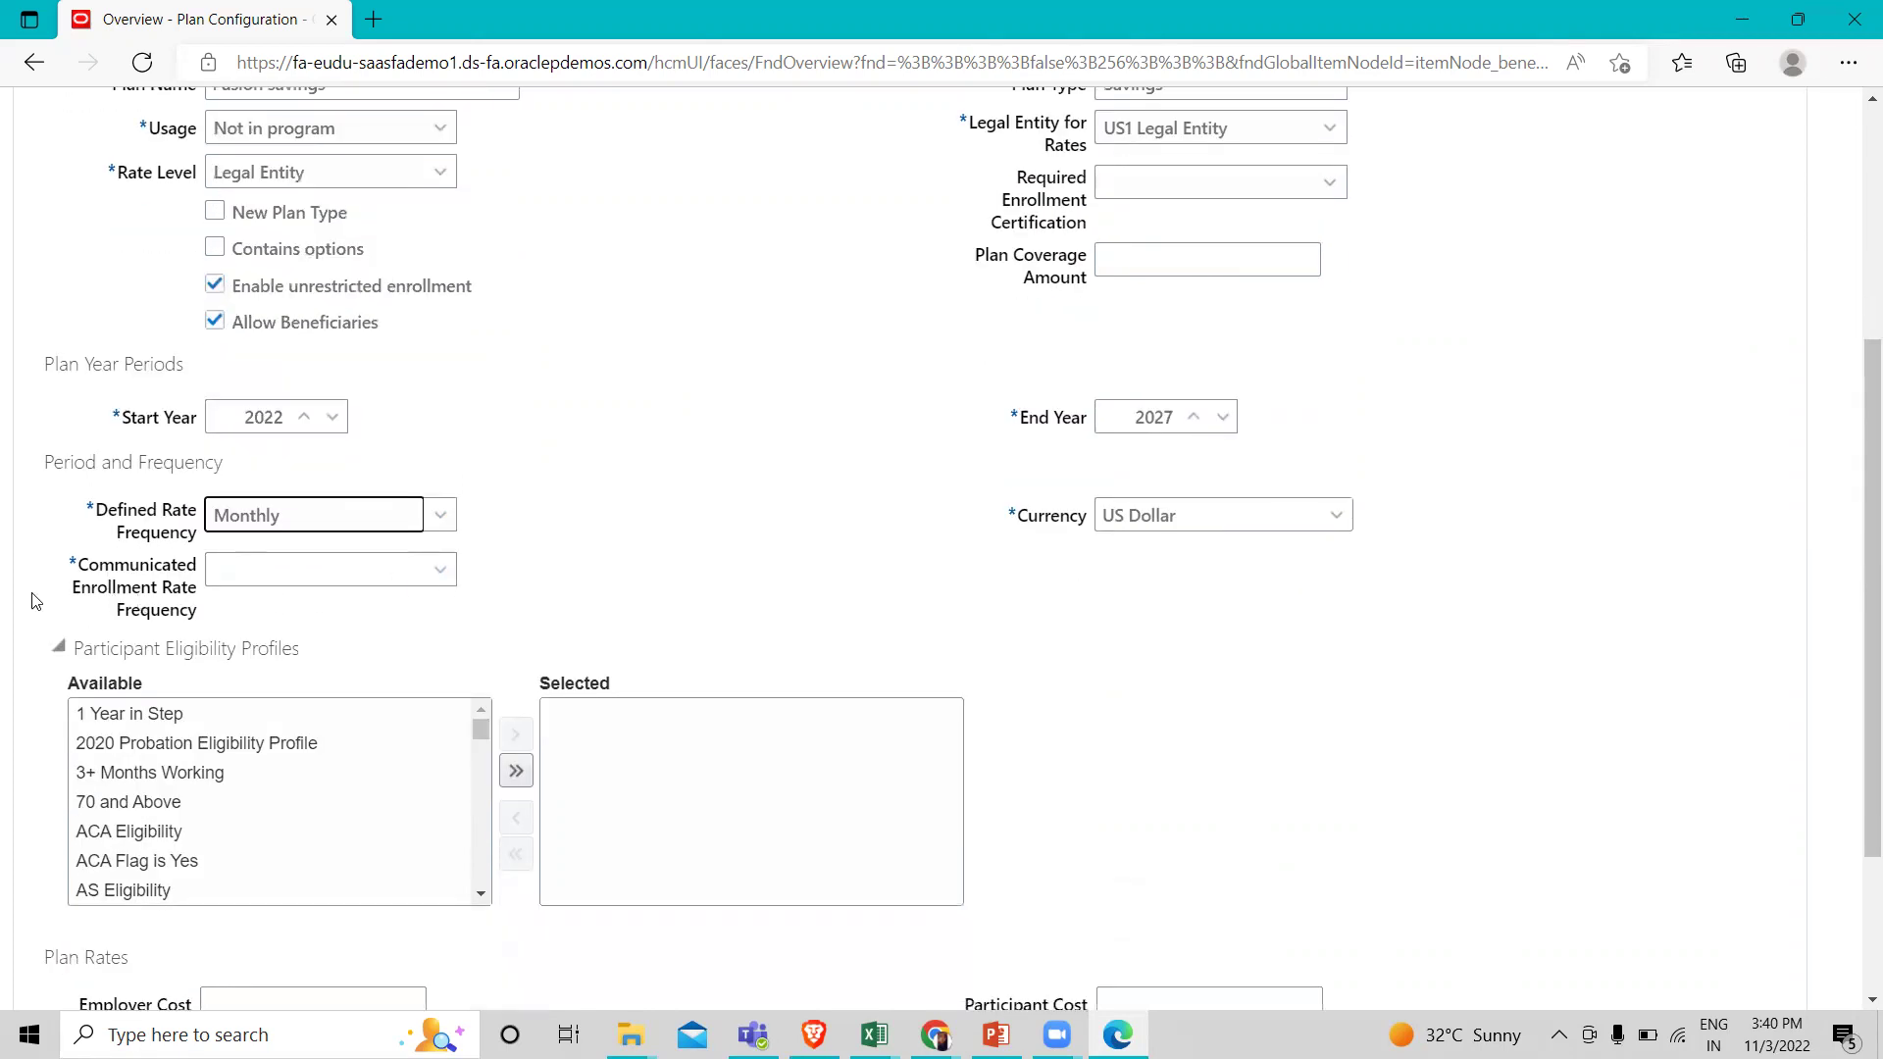
pyautogui.click(344, 574)
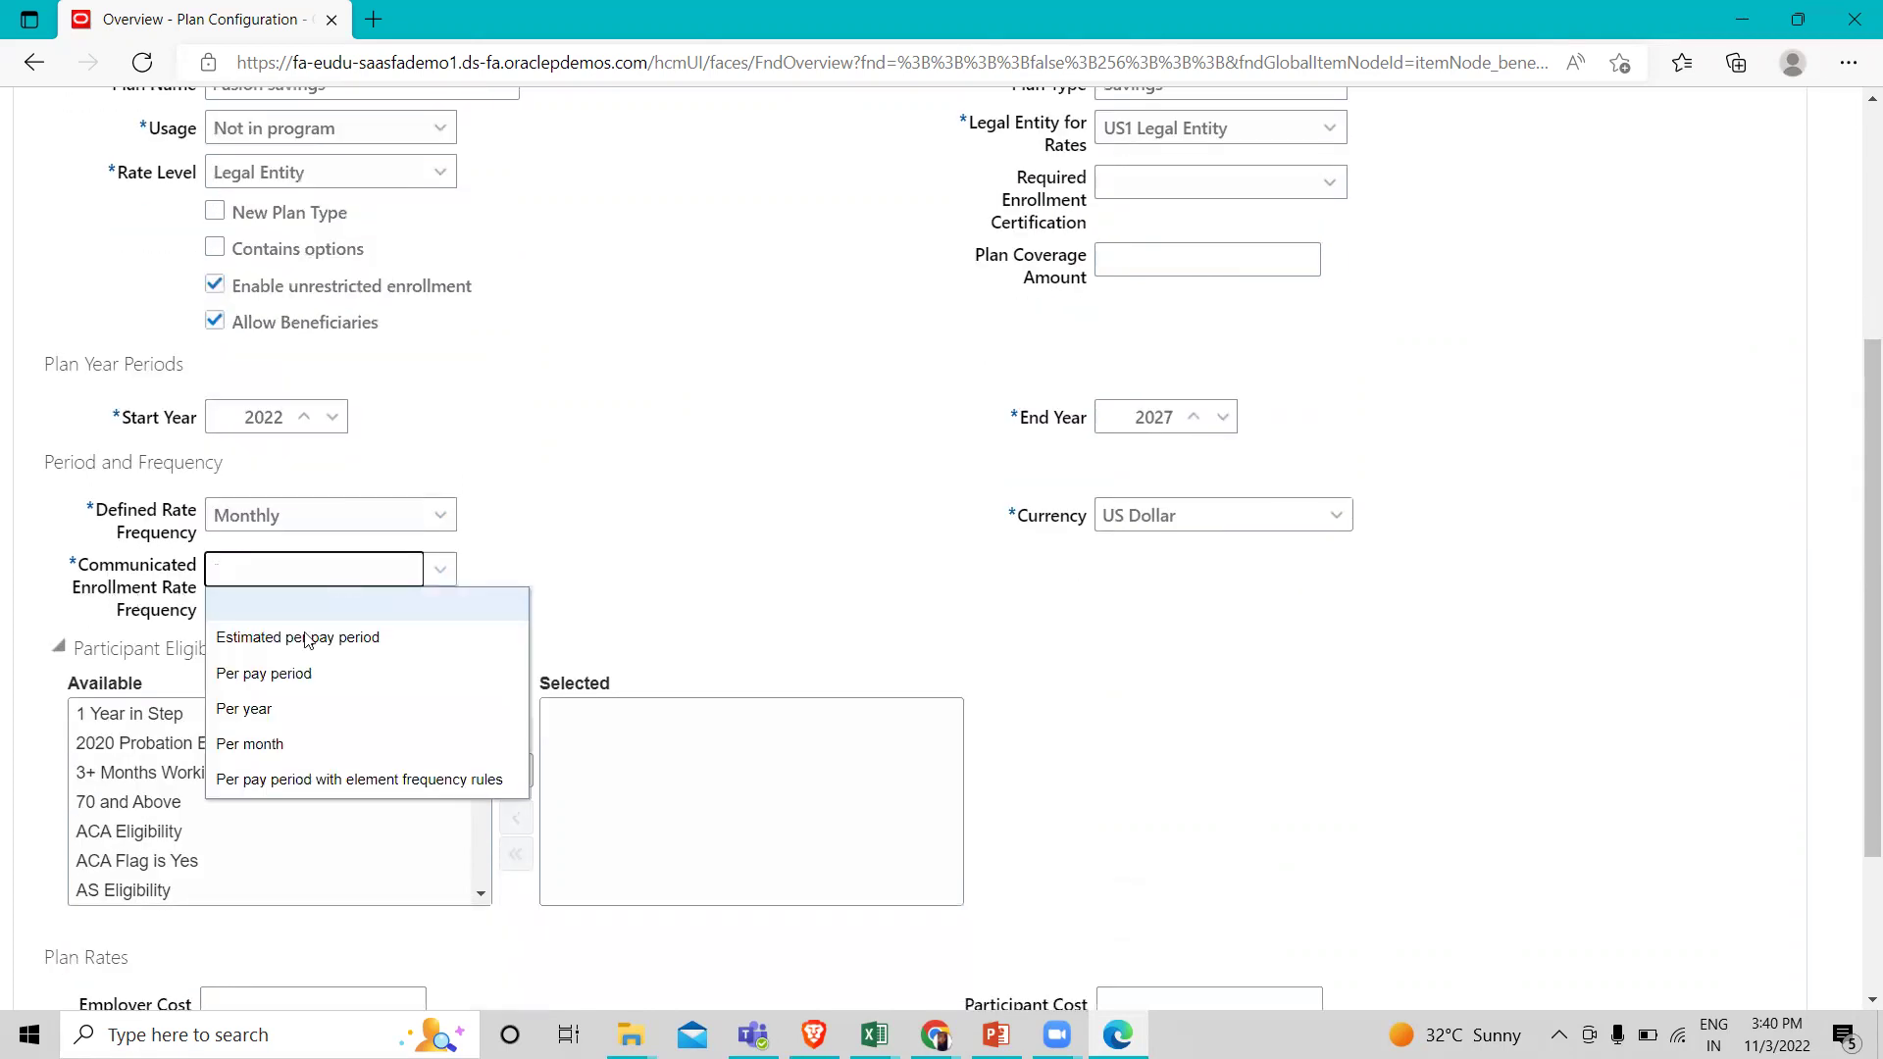
pyautogui.click(288, 673)
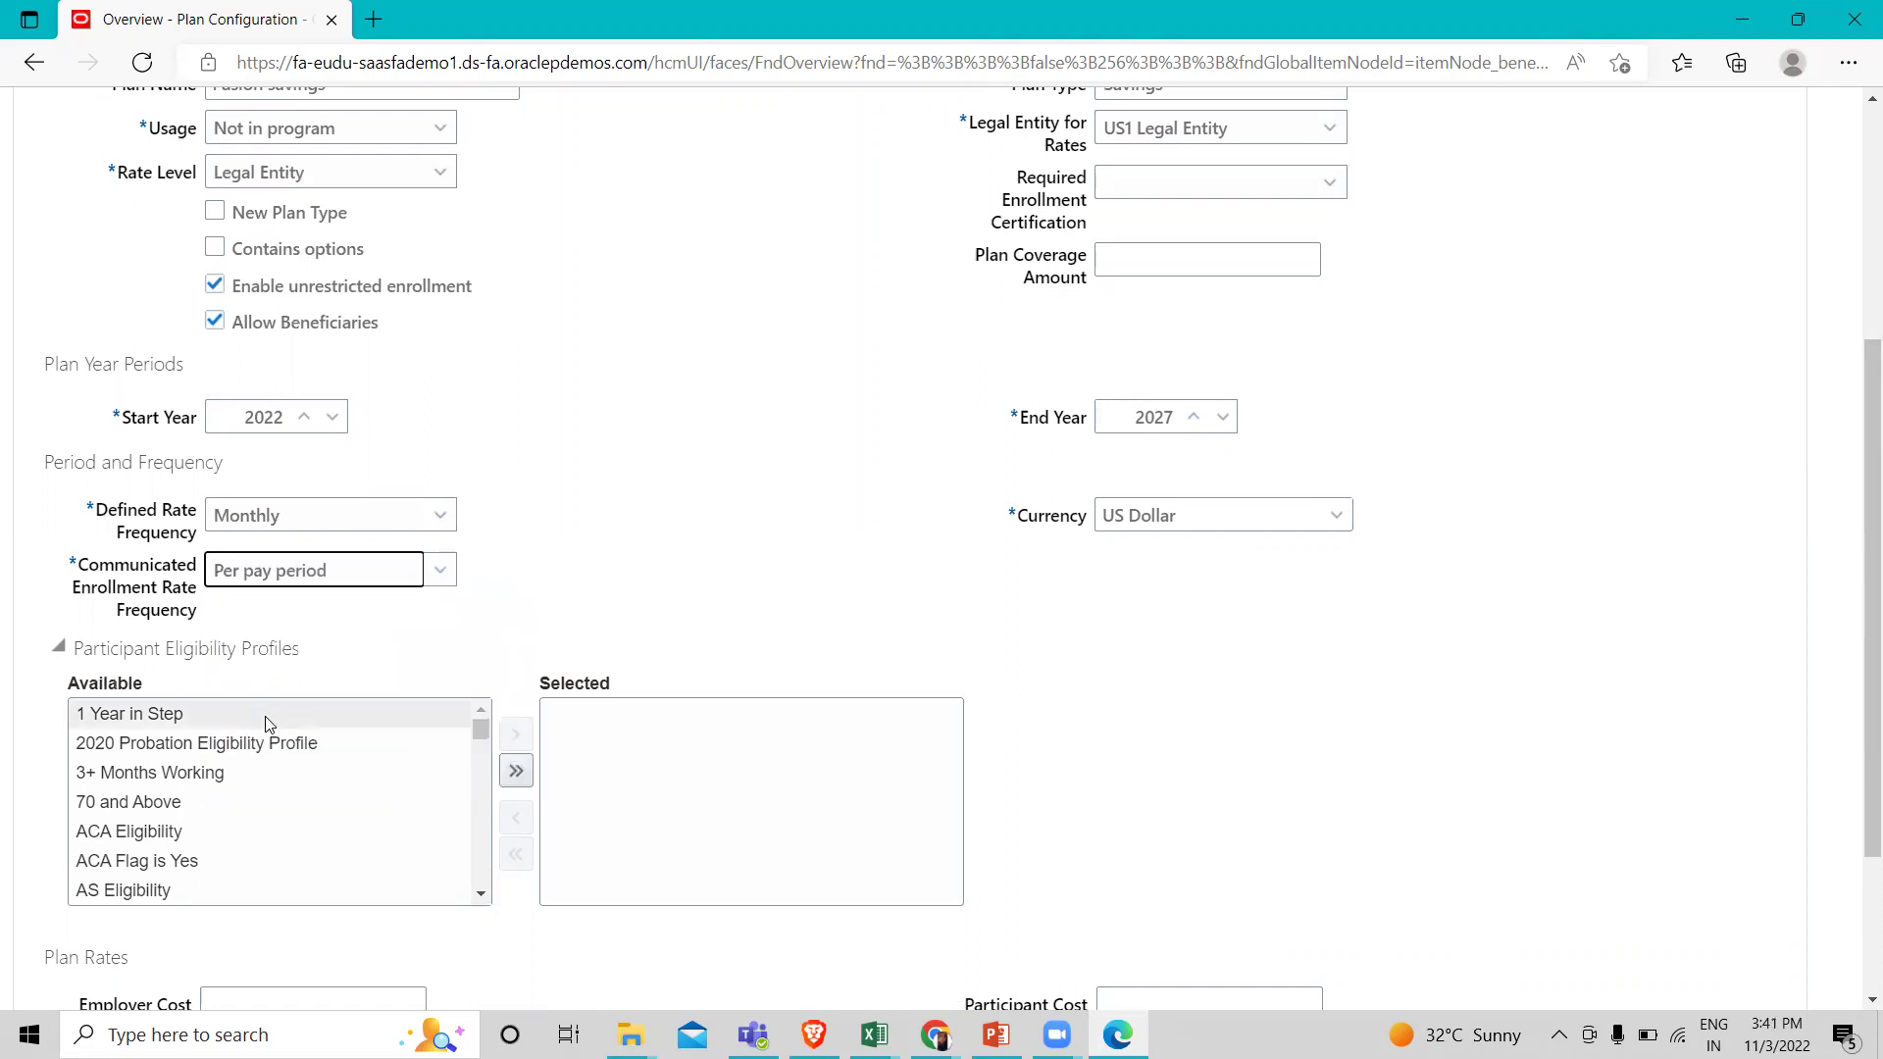
# Look through the available participant eligibility profiles for the Fusion profiles.
pyautogui.scroll(-5, 243, 790)
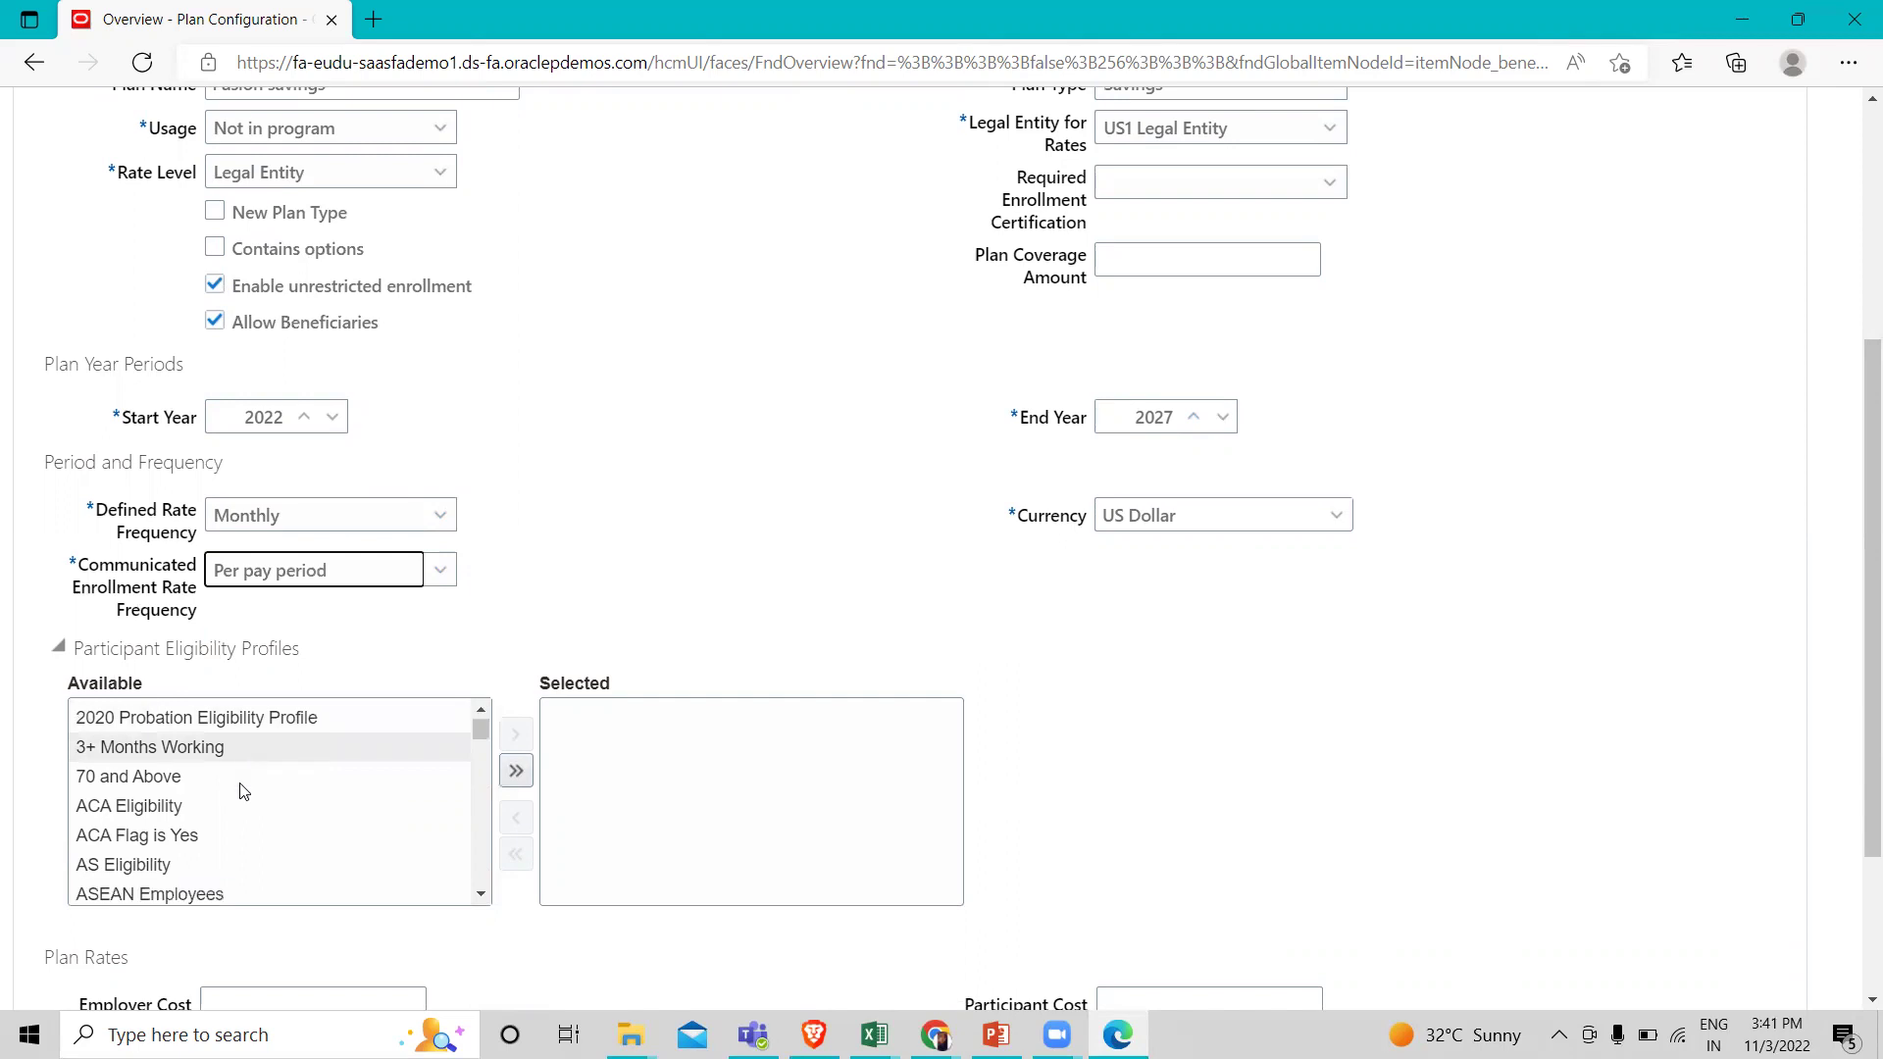
pyautogui.scroll(-7, 244, 790)
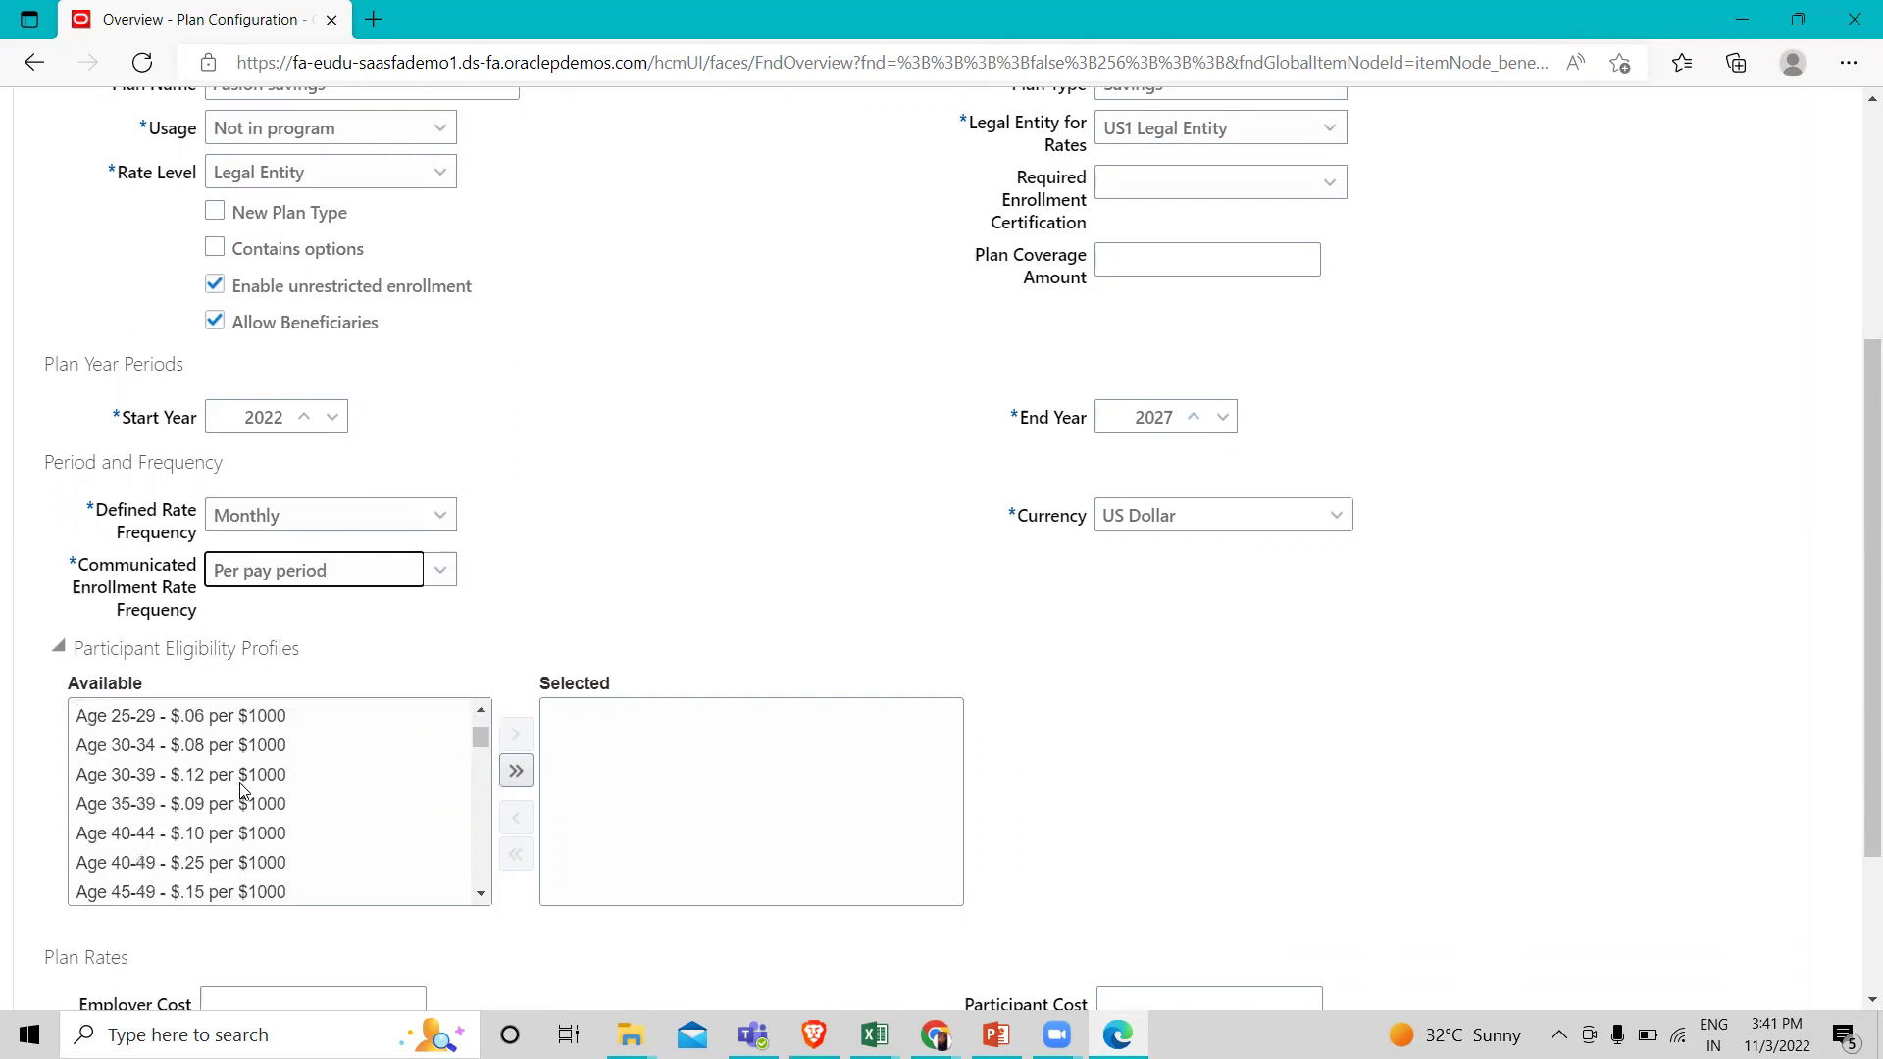
pyautogui.scroll(-3, 243, 791)
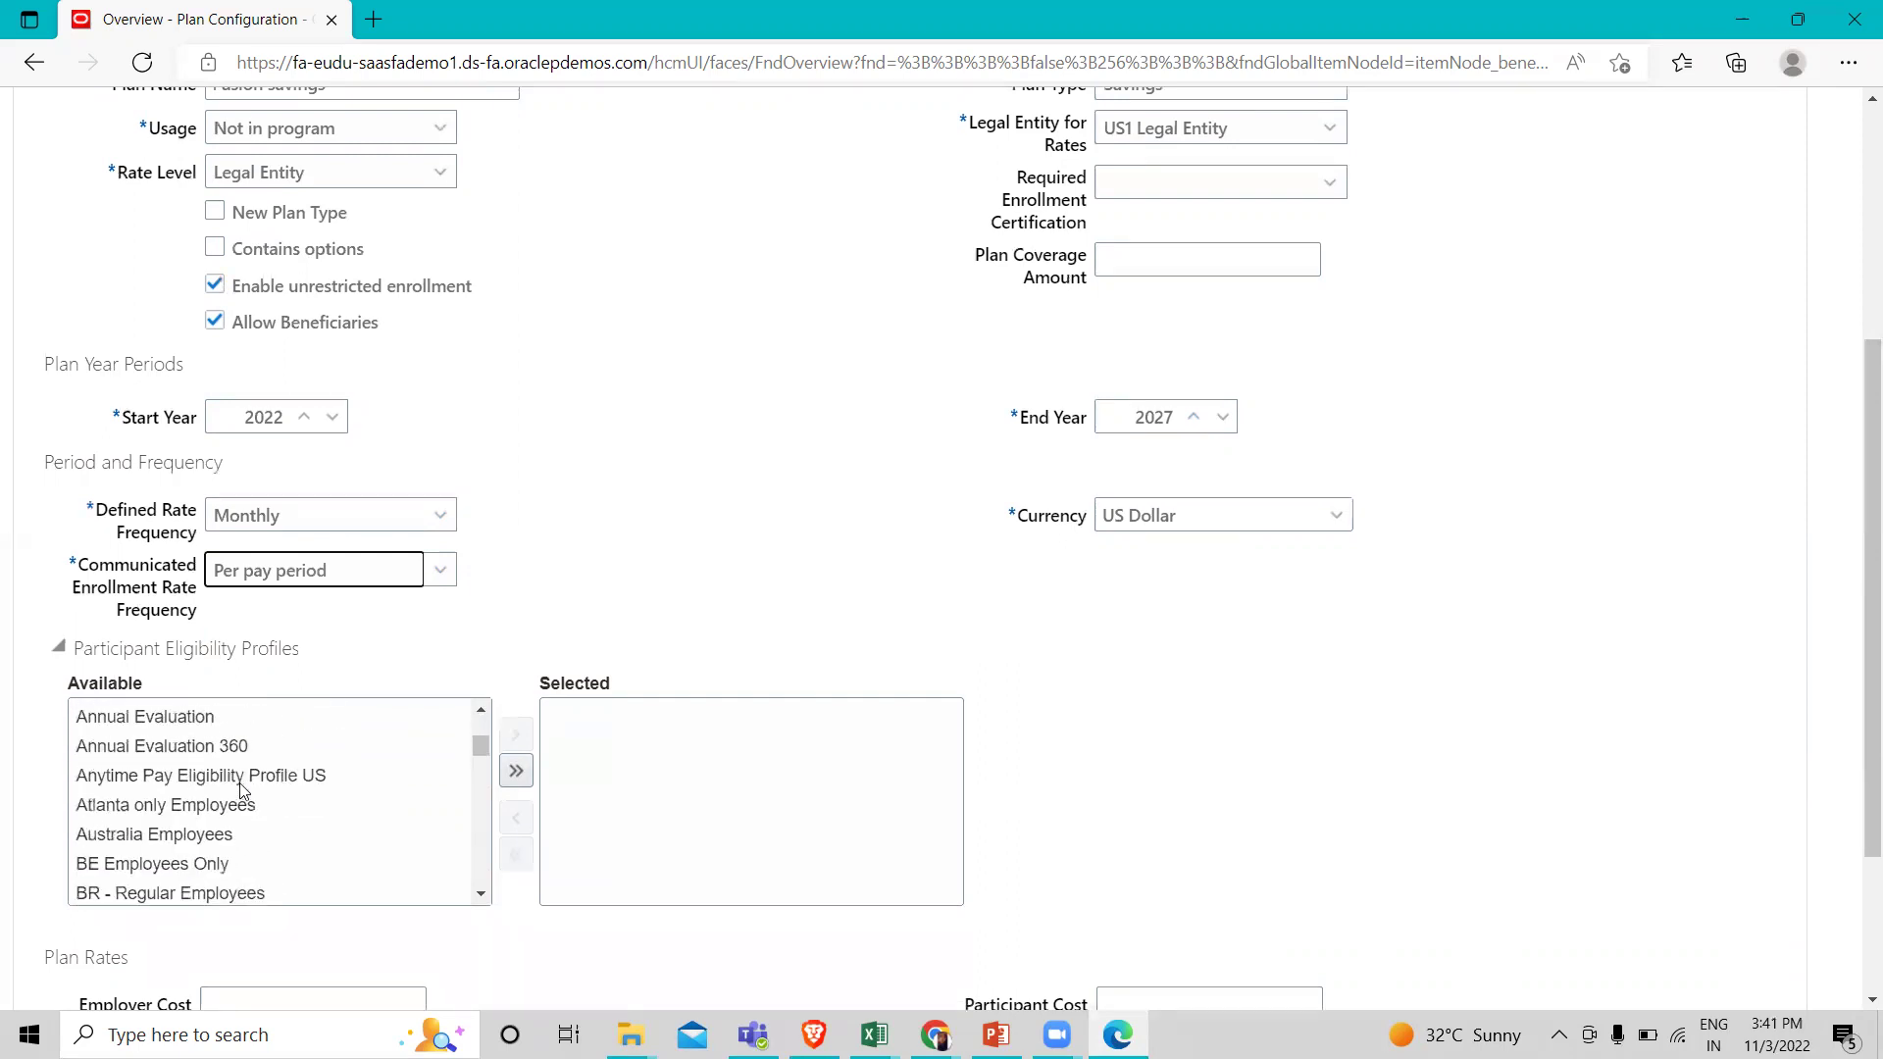
pyautogui.scroll(-2, 243, 791)
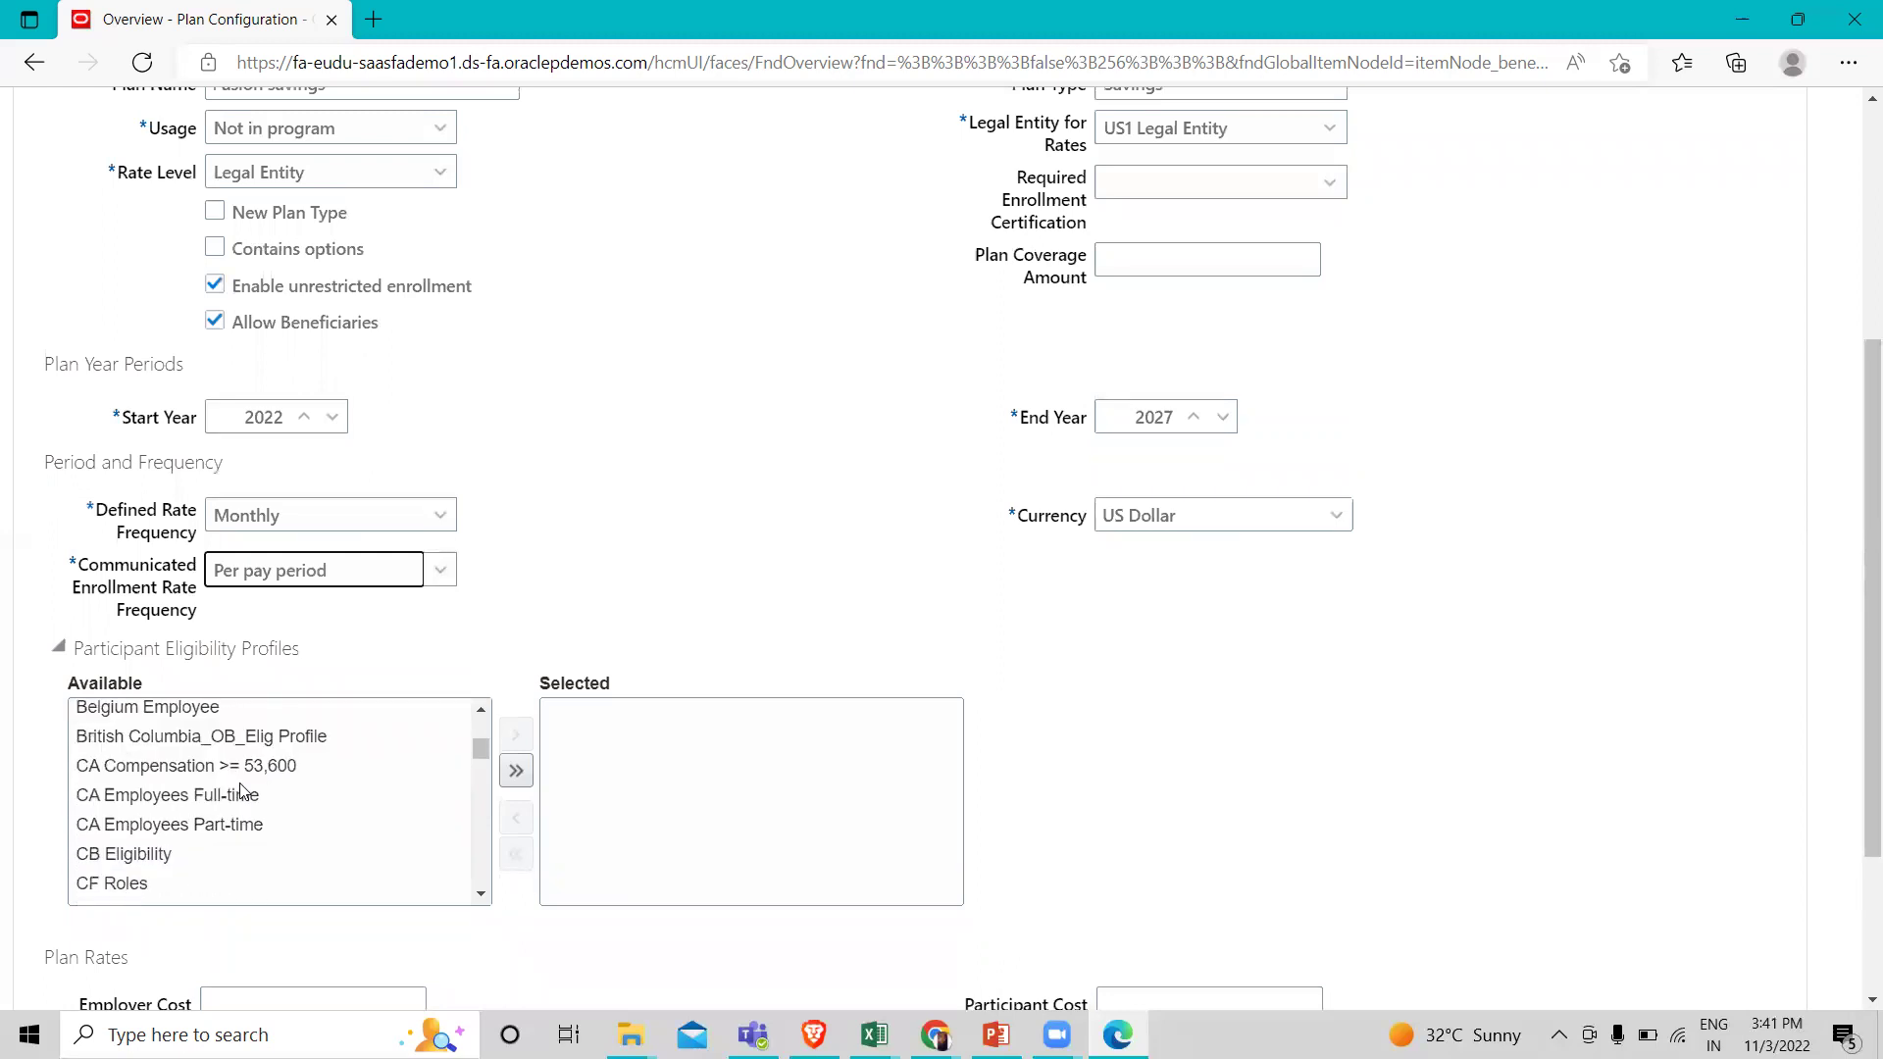
pyautogui.scroll(-3, 243, 791)
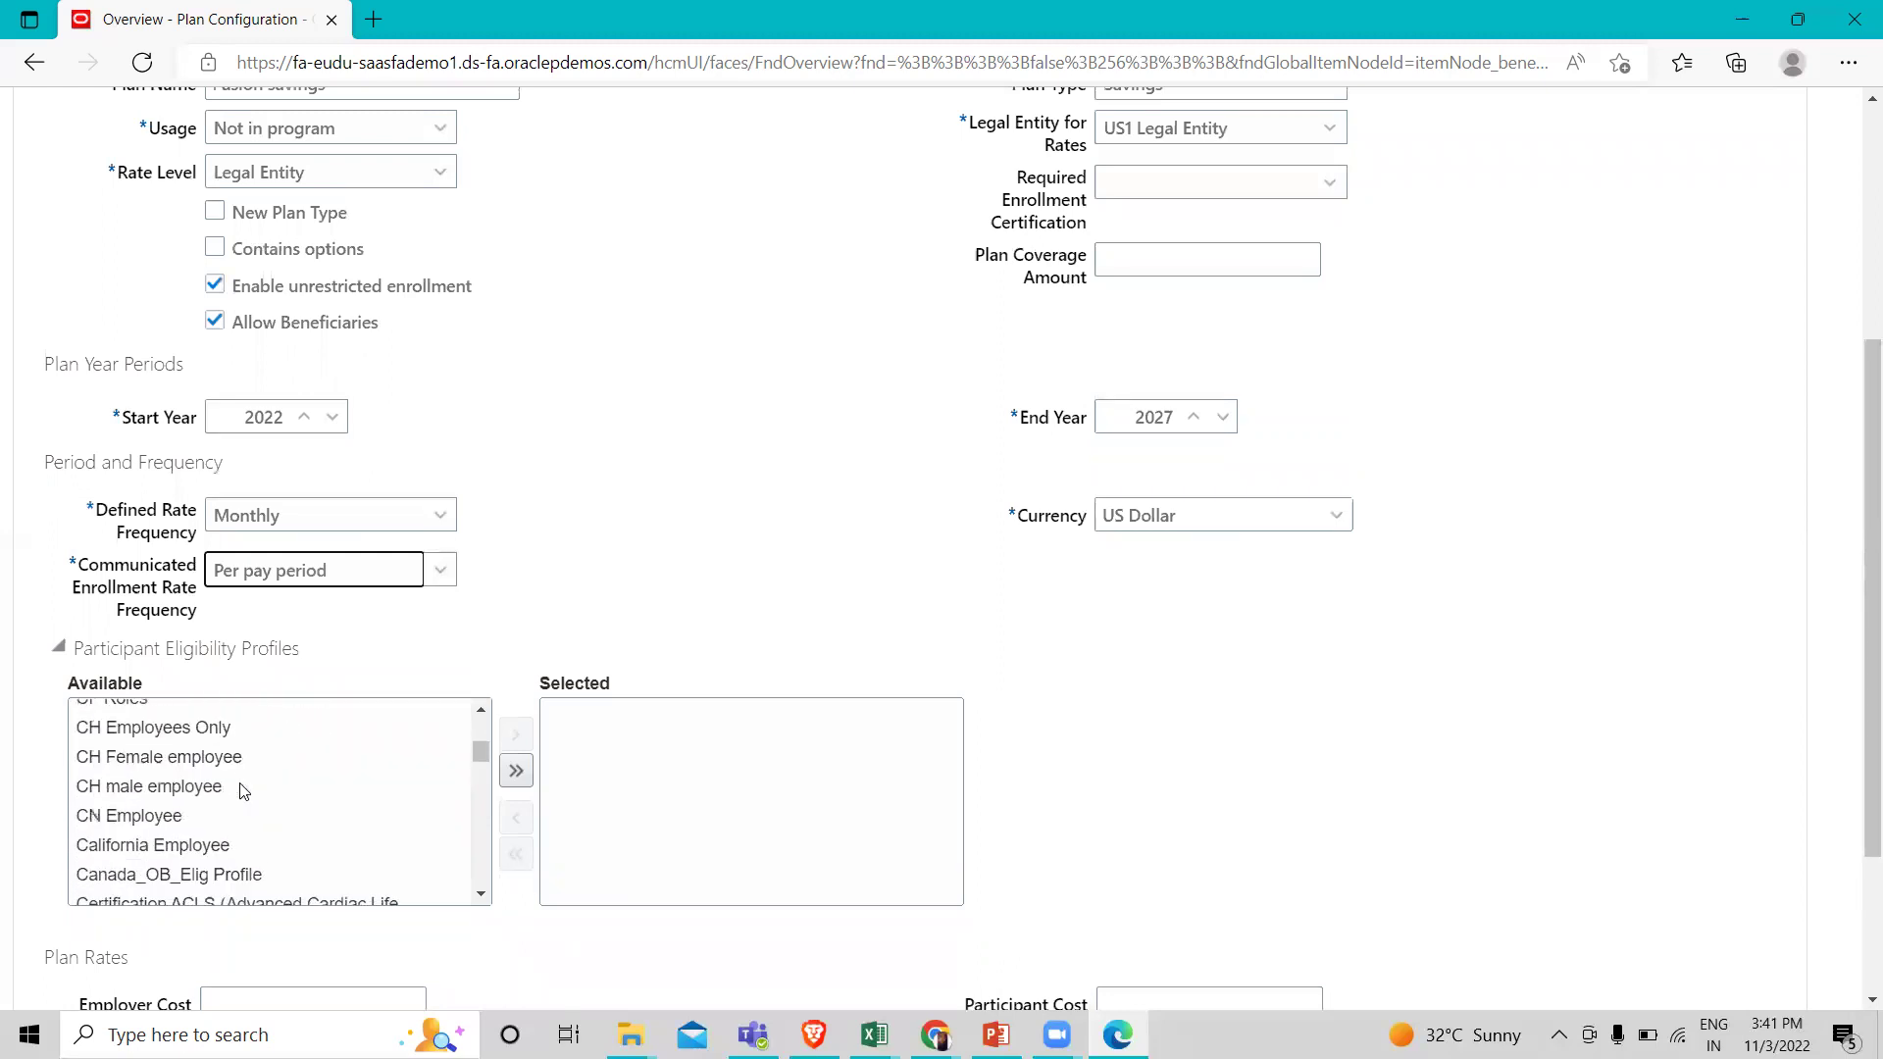
pyautogui.scroll(-2, 243, 790)
pyautogui.scroll(-3, 244, 790)
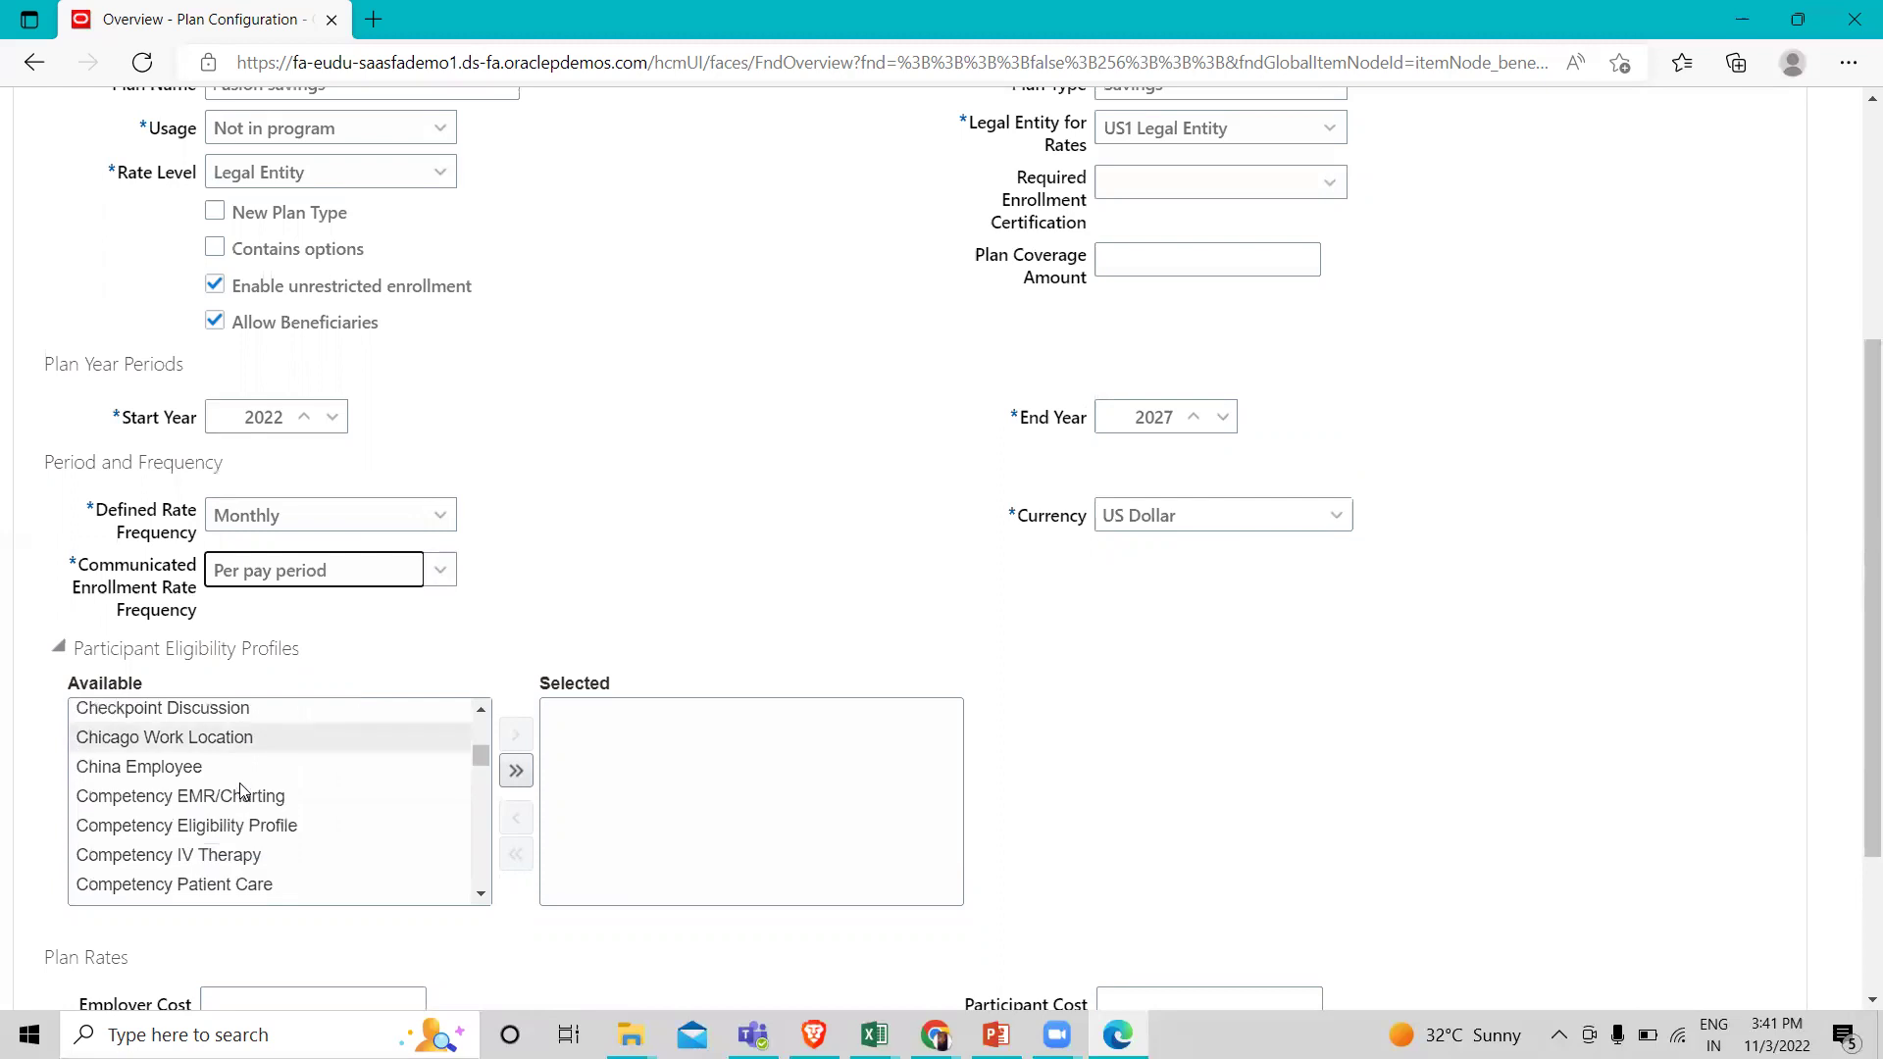
pyautogui.scroll(-3, 243, 791)
pyautogui.scroll(-3, 243, 790)
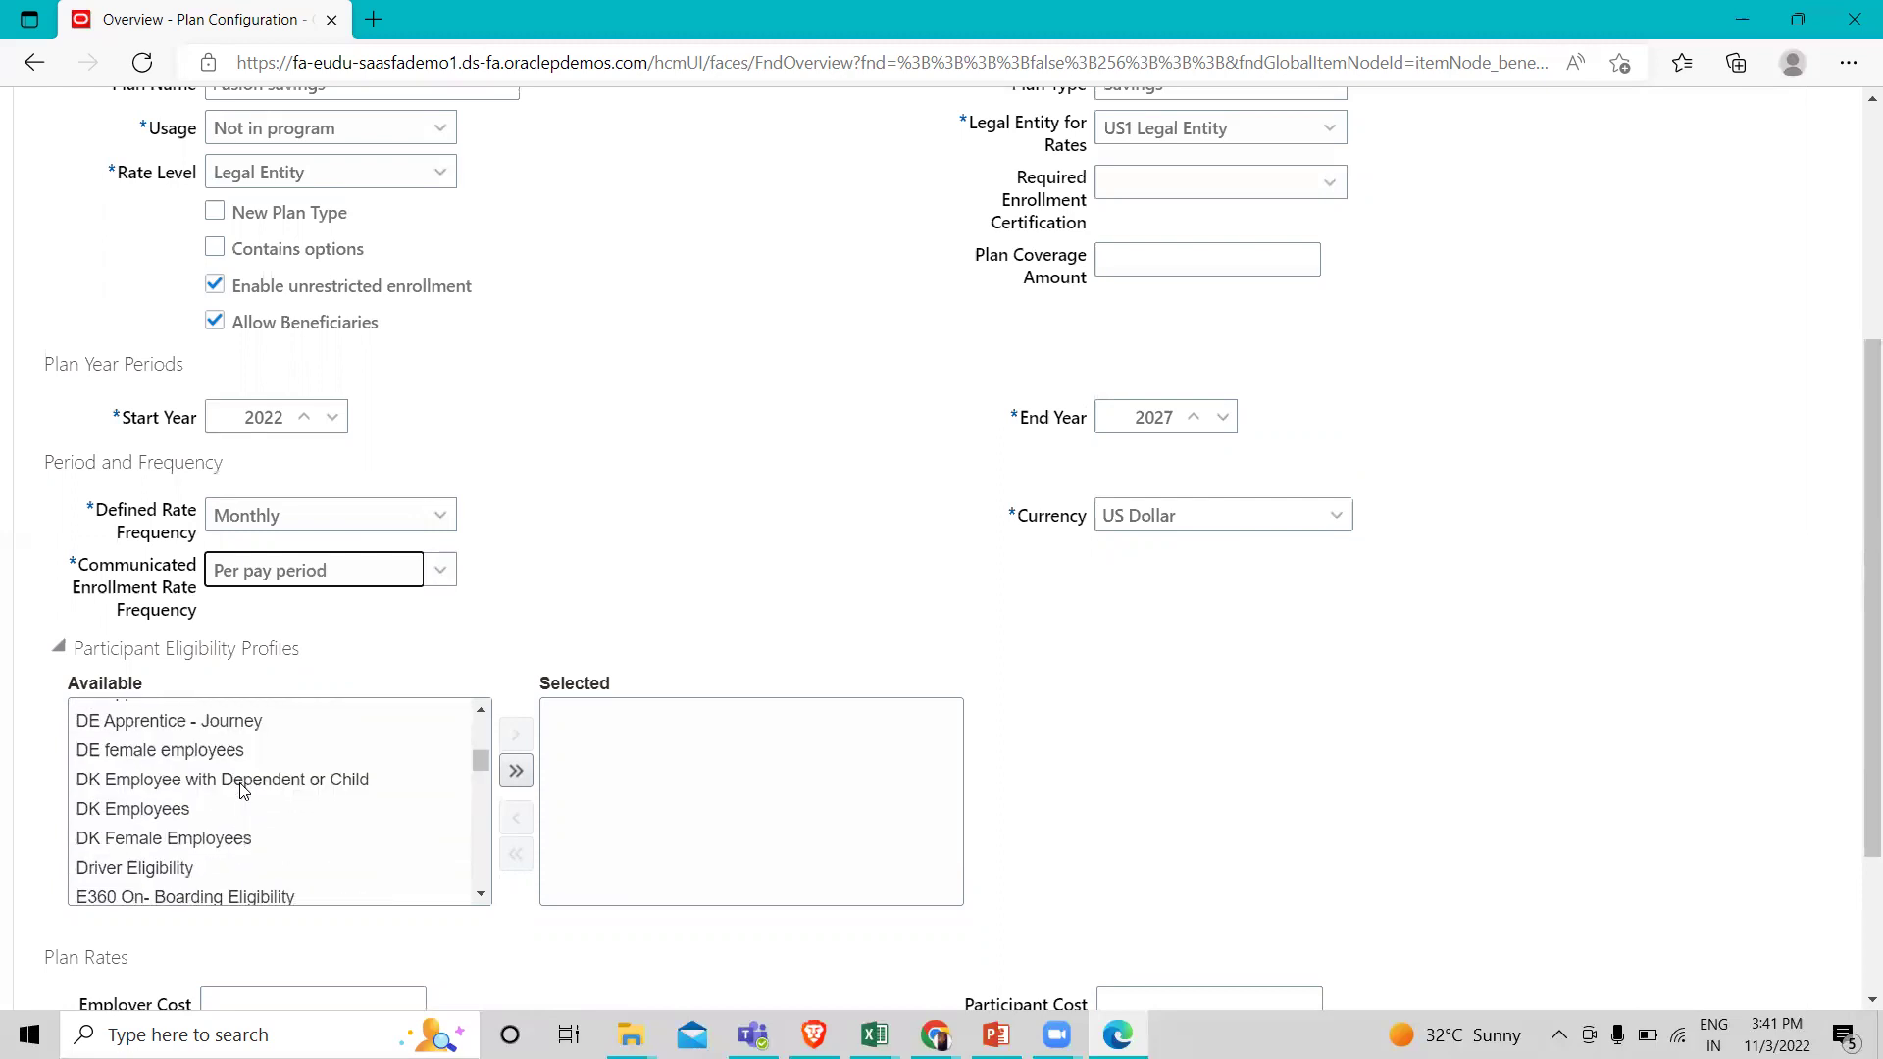
pyautogui.scroll(-5, 243, 791)
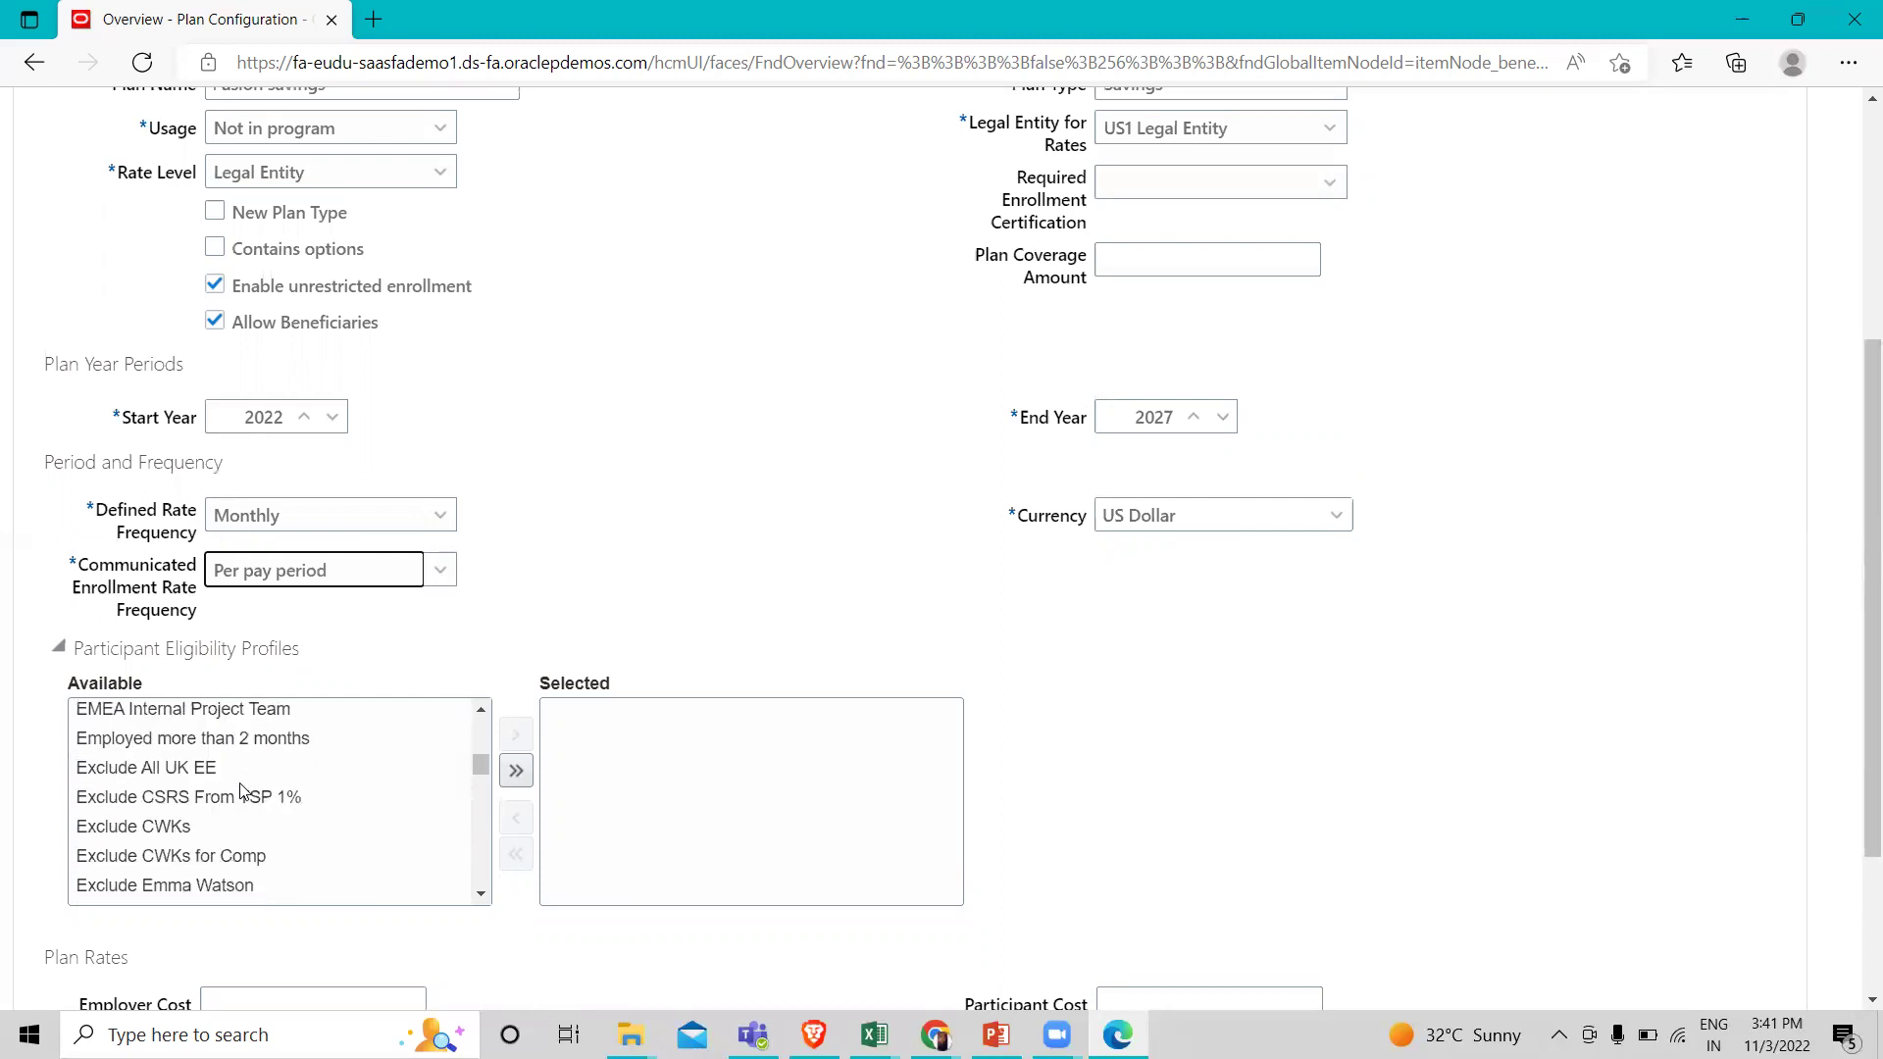
pyautogui.scroll(-2, 244, 790)
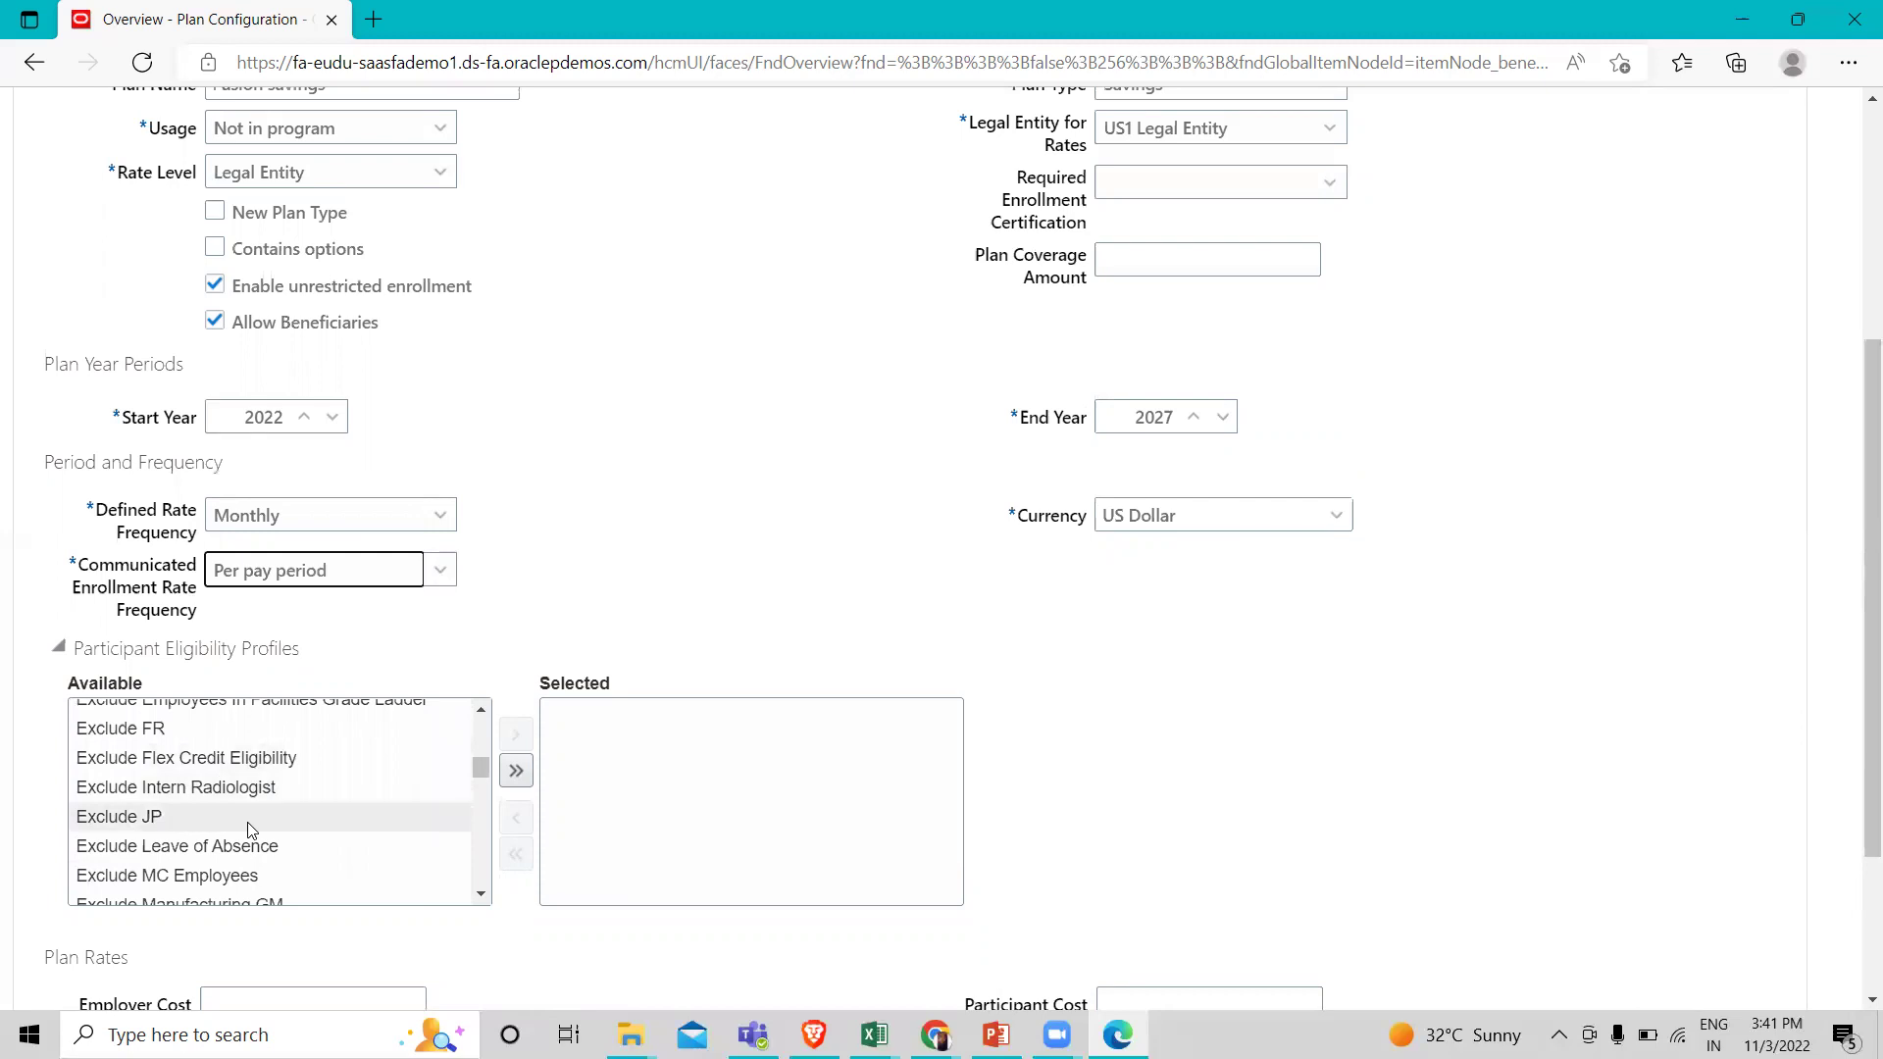
pyautogui.scroll(-3, 250, 830)
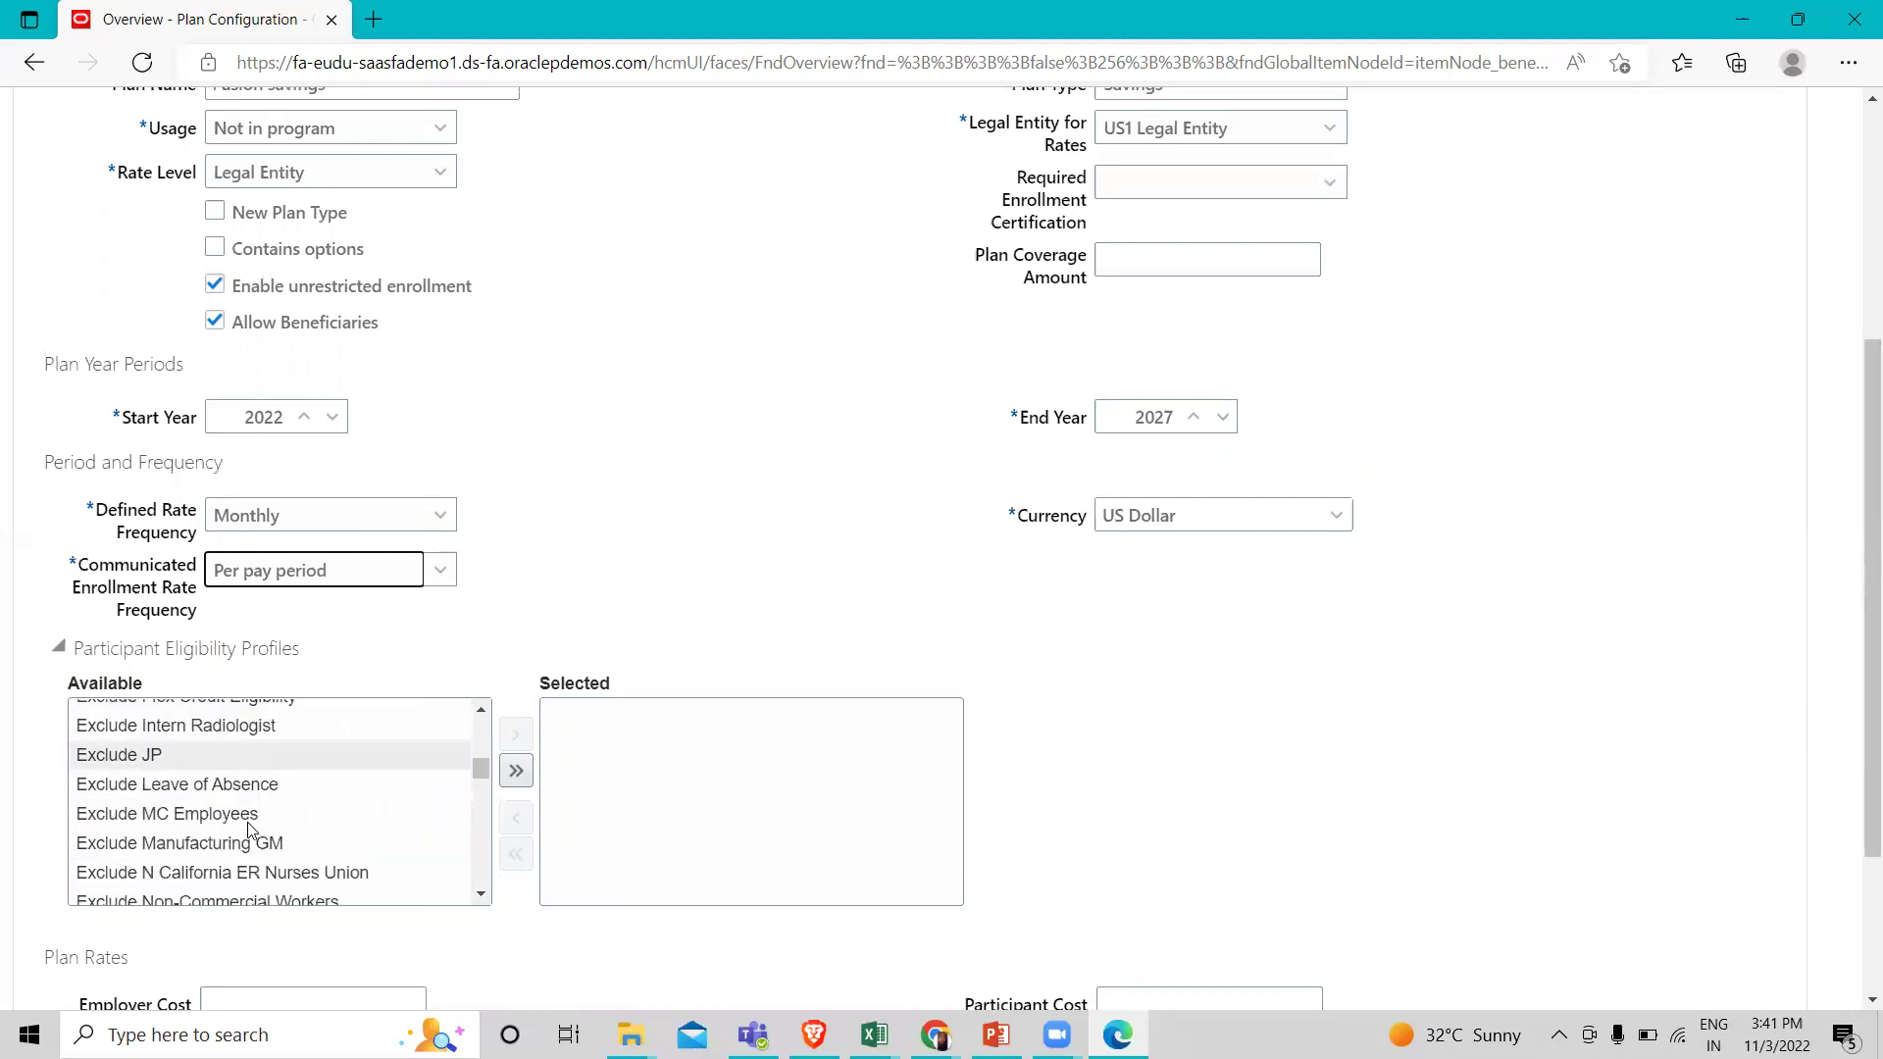
pyautogui.scroll(-4, 250, 830)
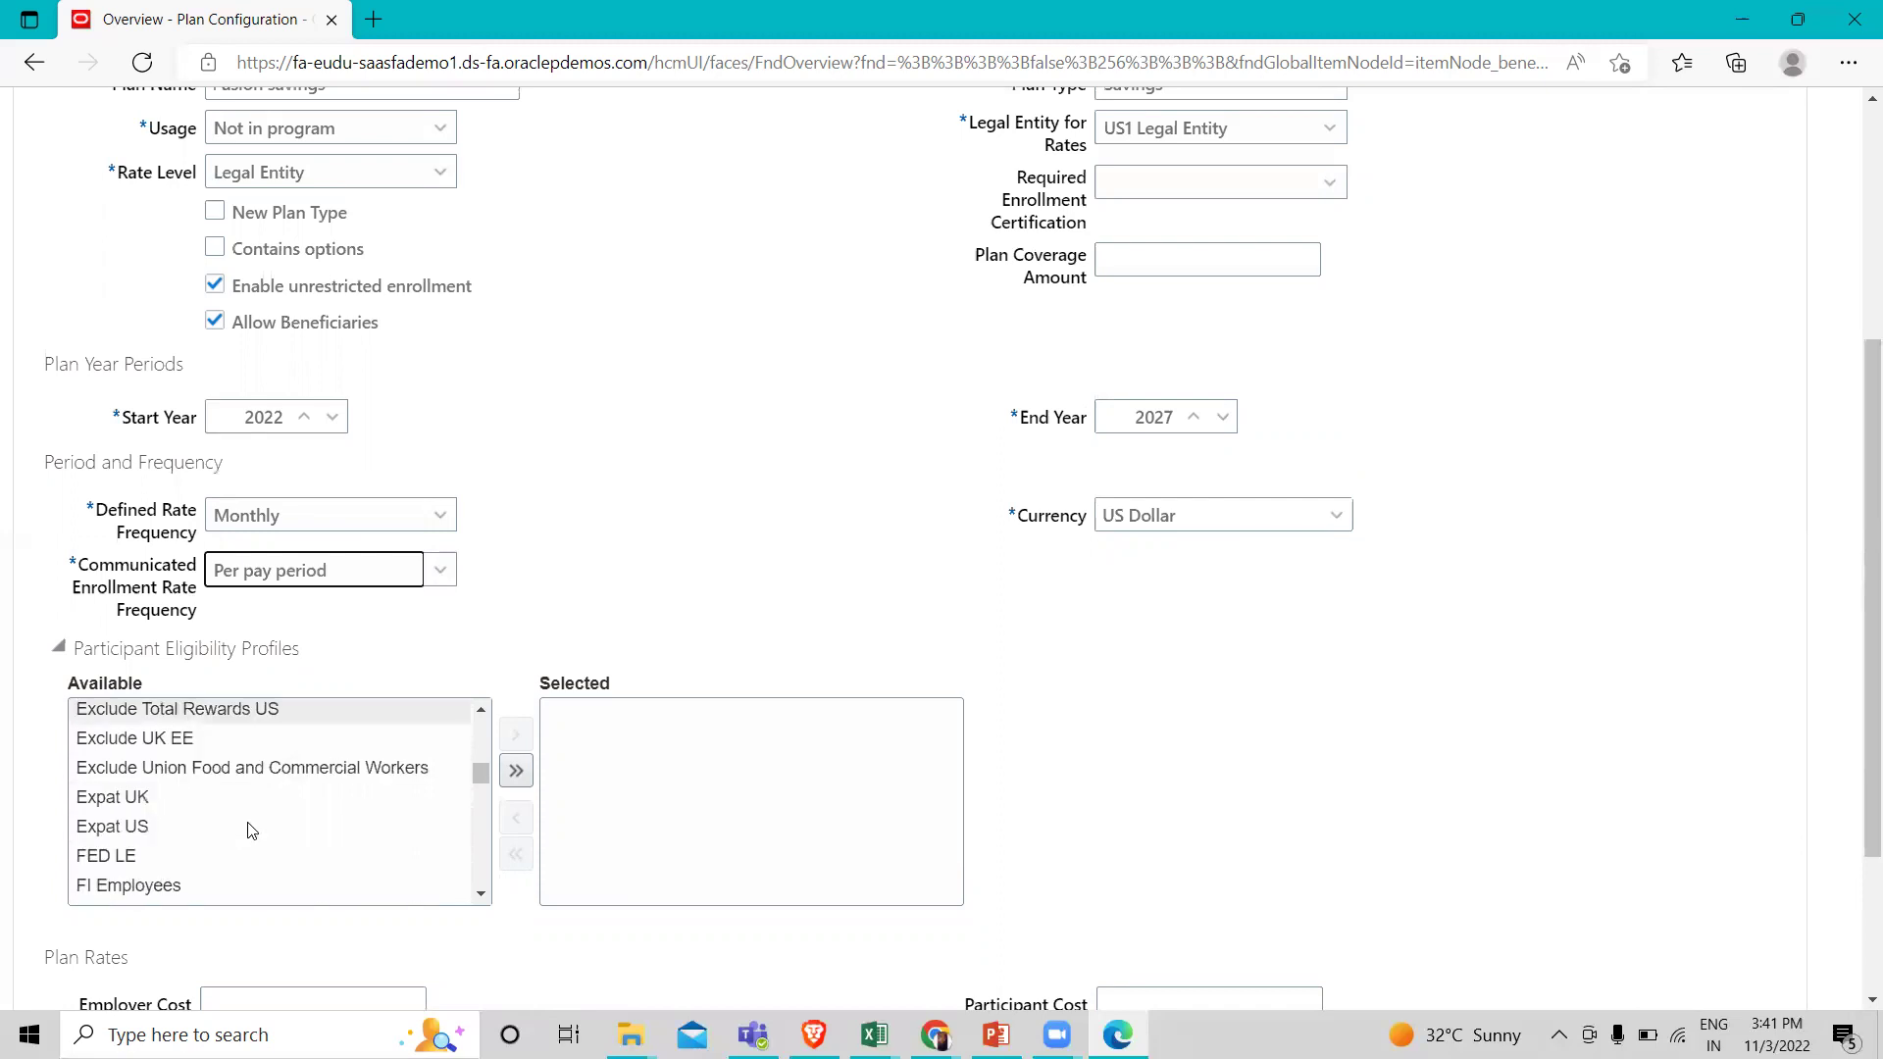
pyautogui.scroll(-2, 251, 830)
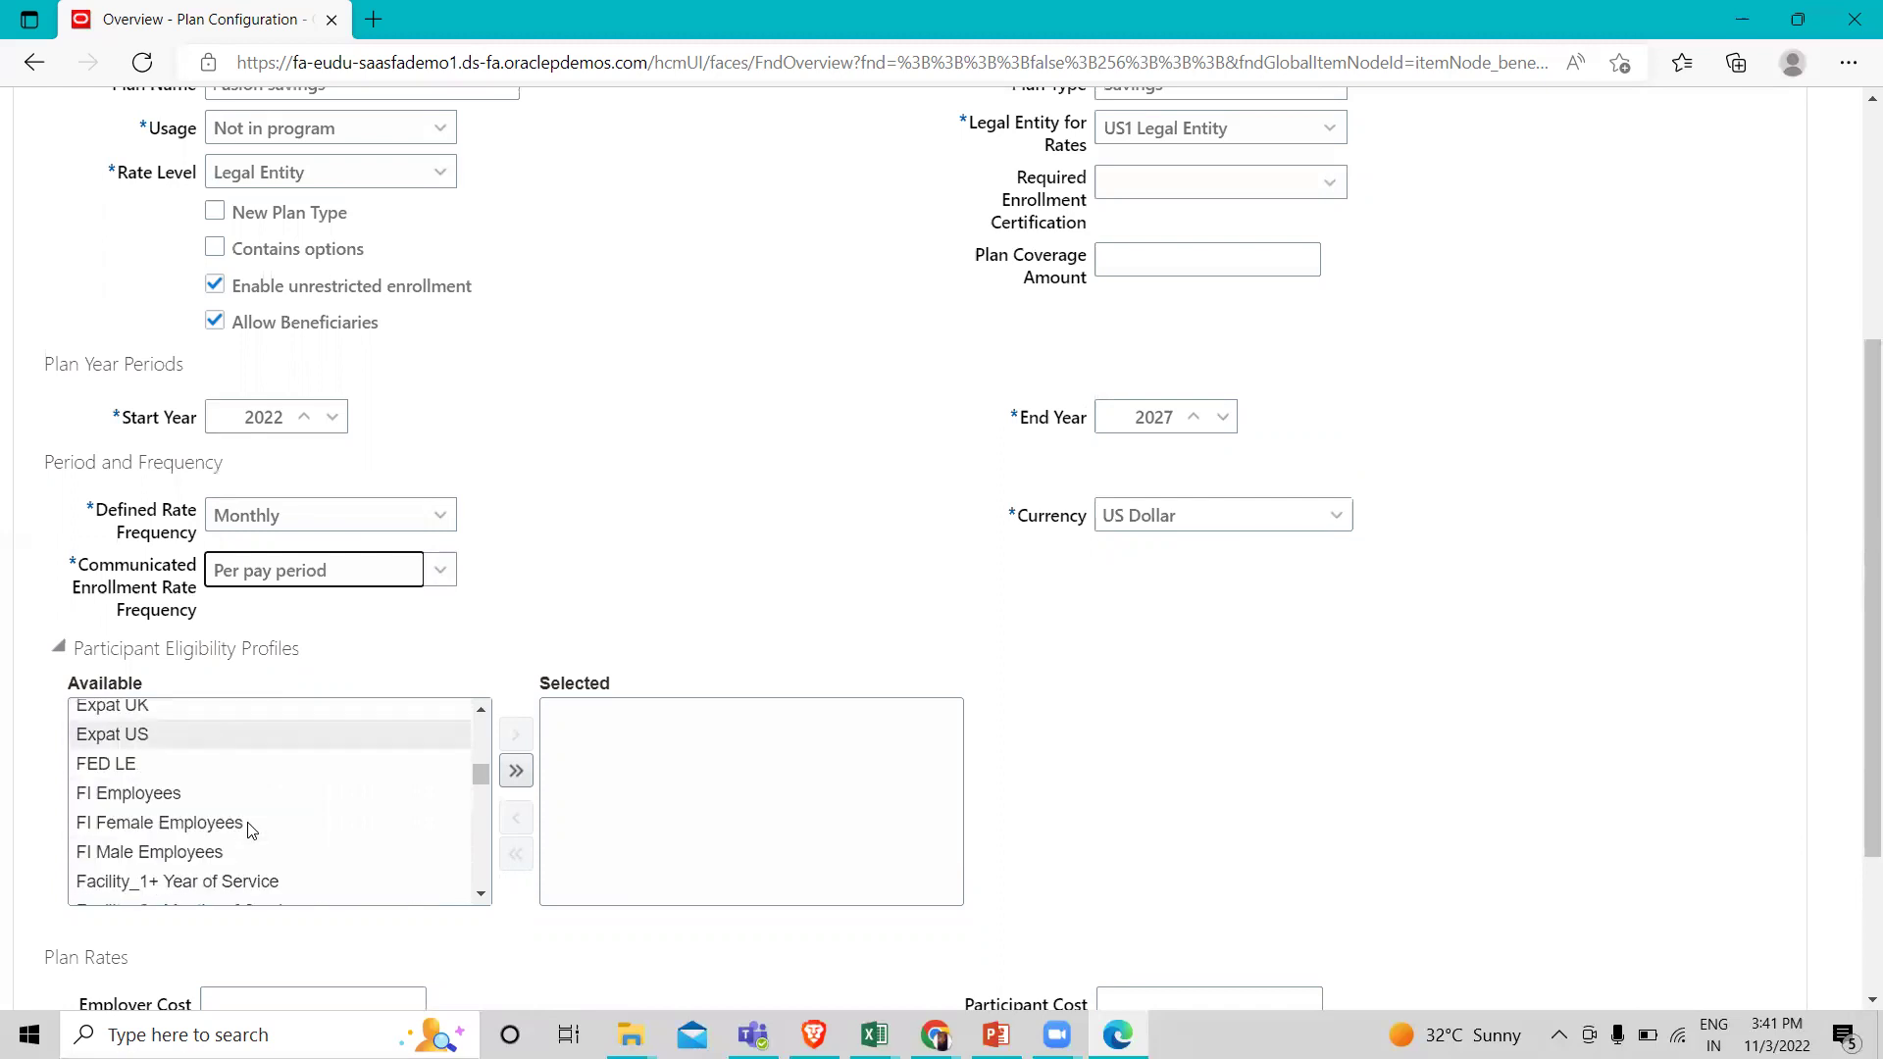
pyautogui.scroll(-5, 250, 830)
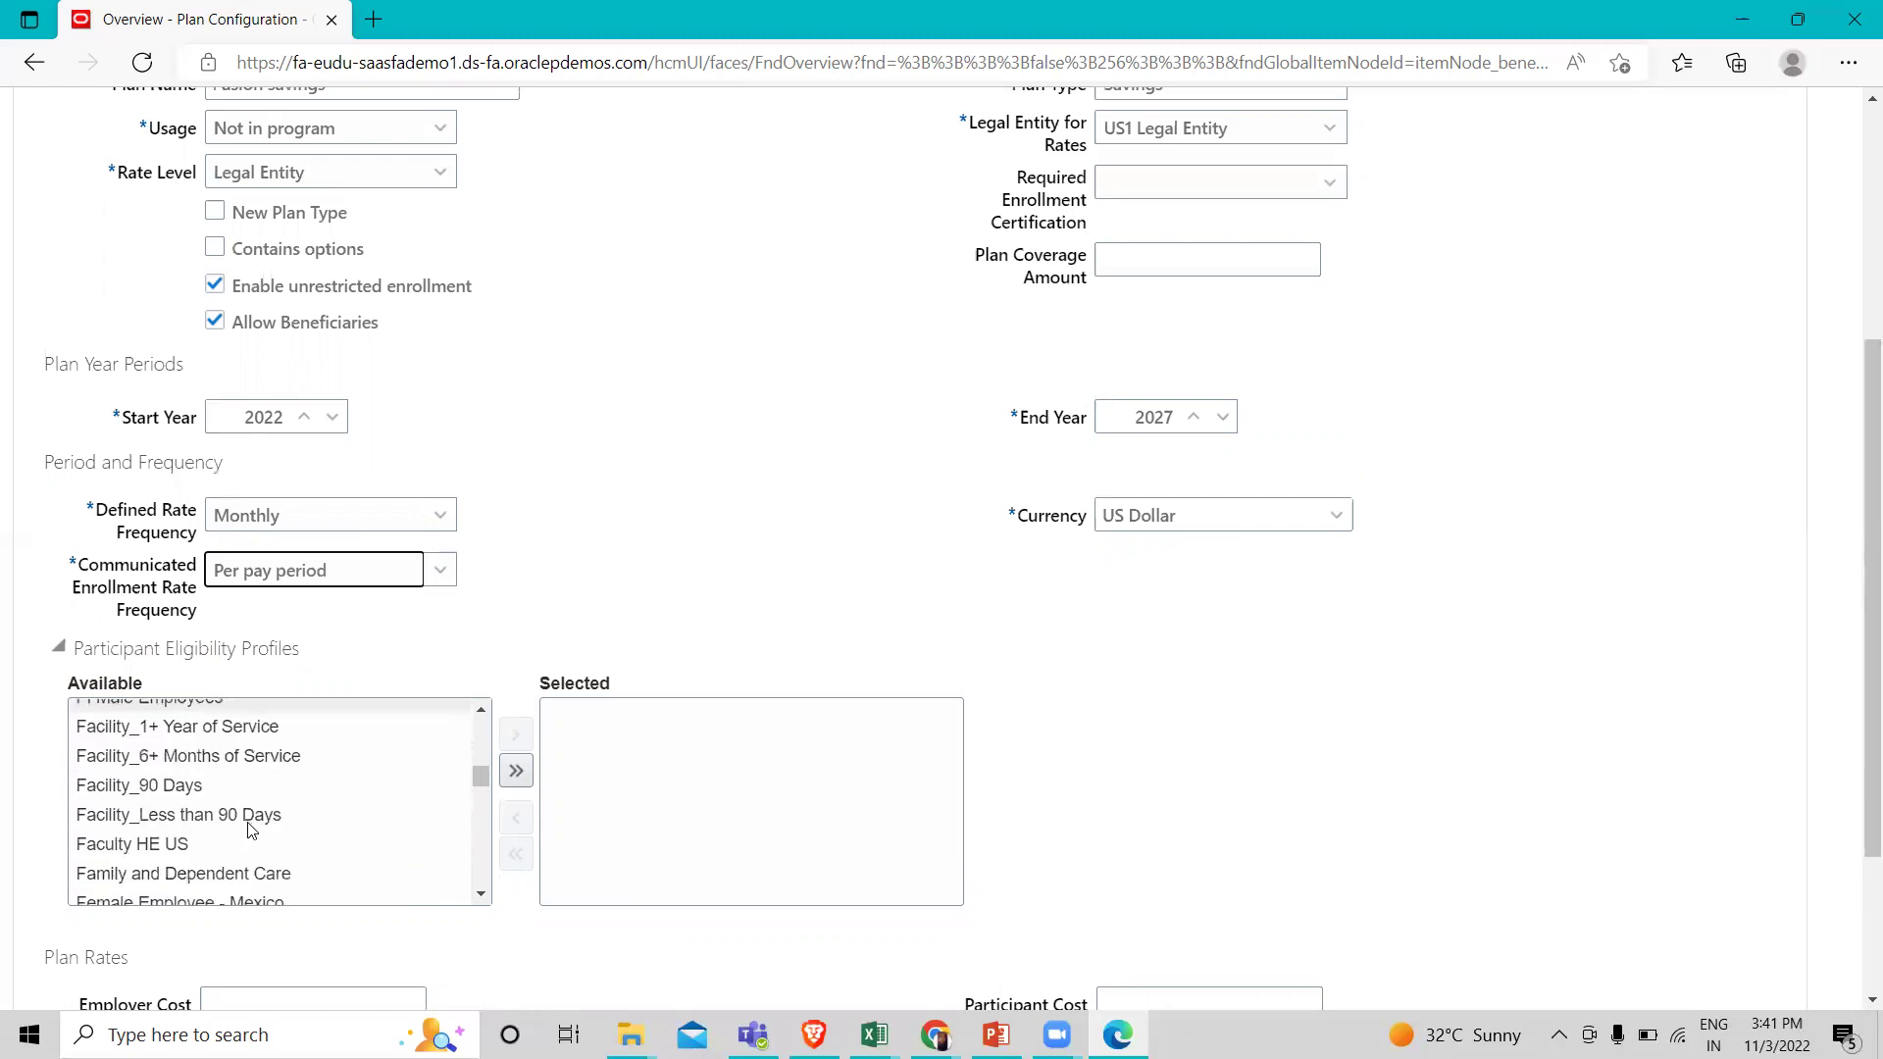
pyautogui.scroll(-3, 249, 829)
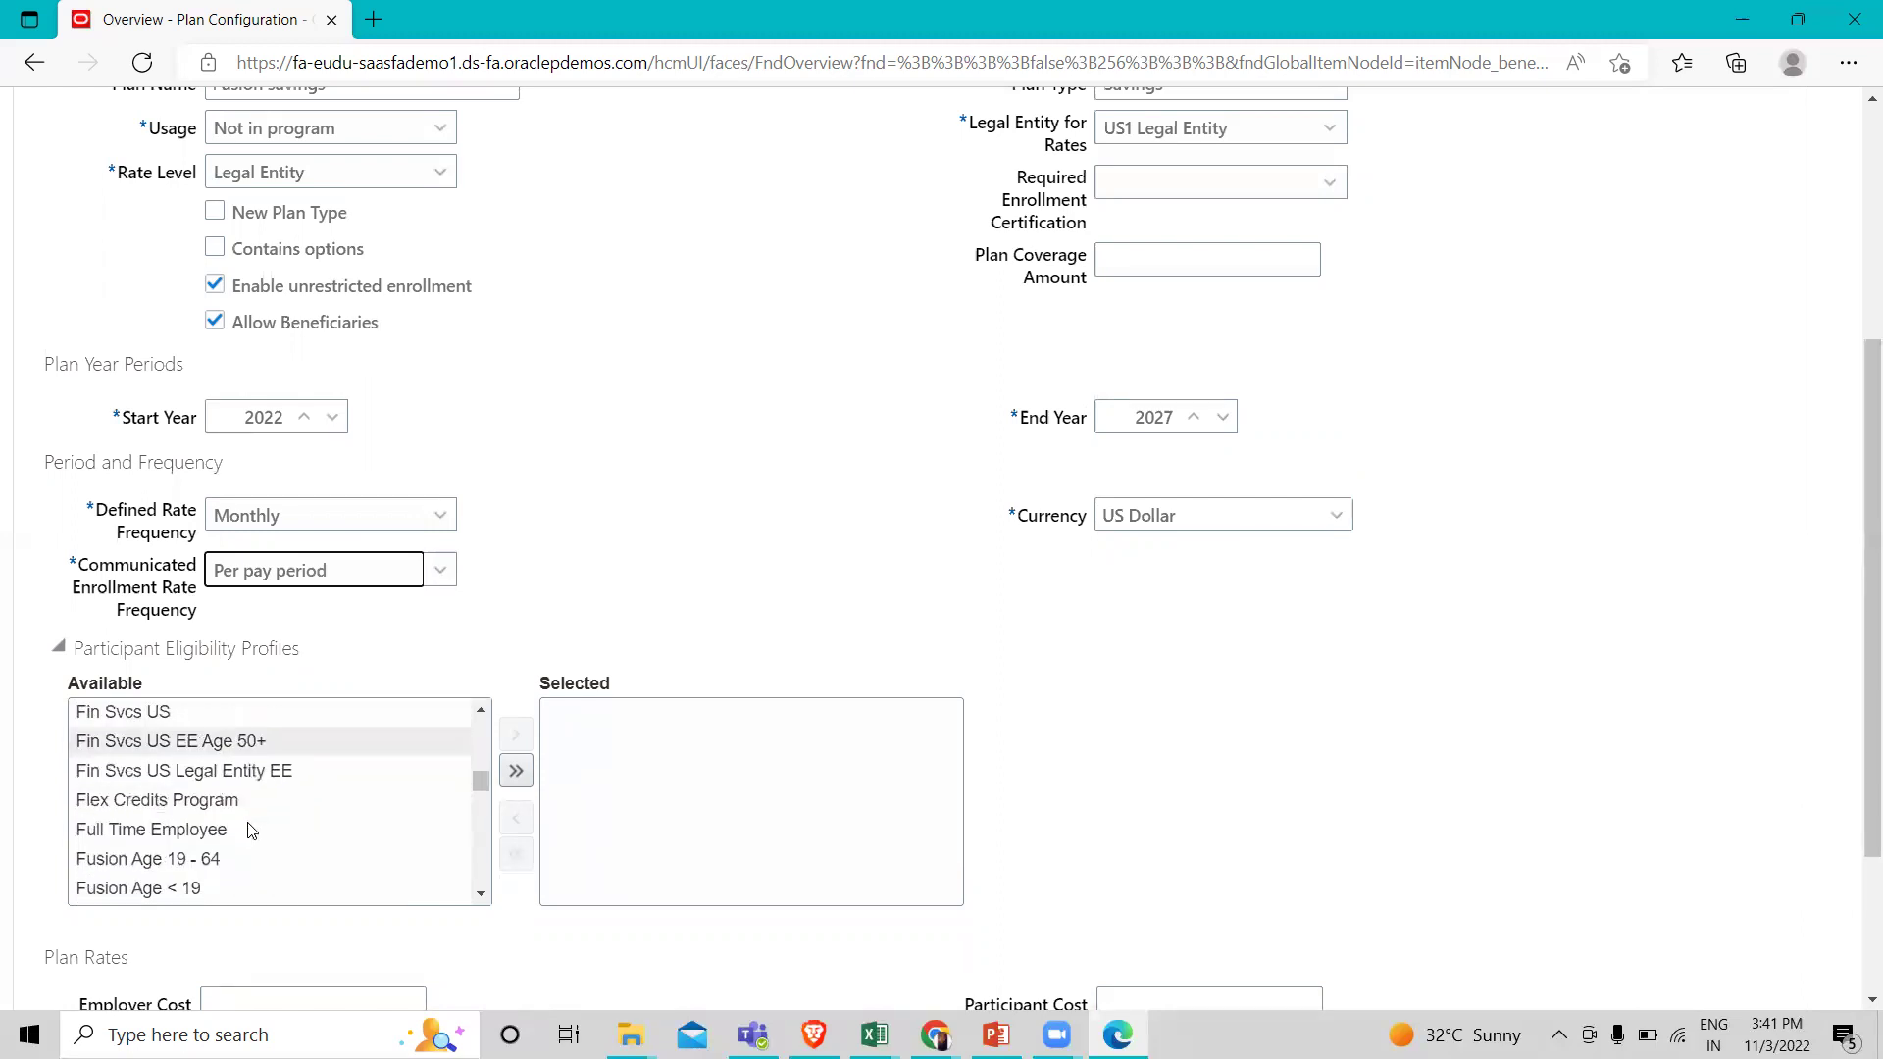
pyautogui.scroll(-1, 251, 830)
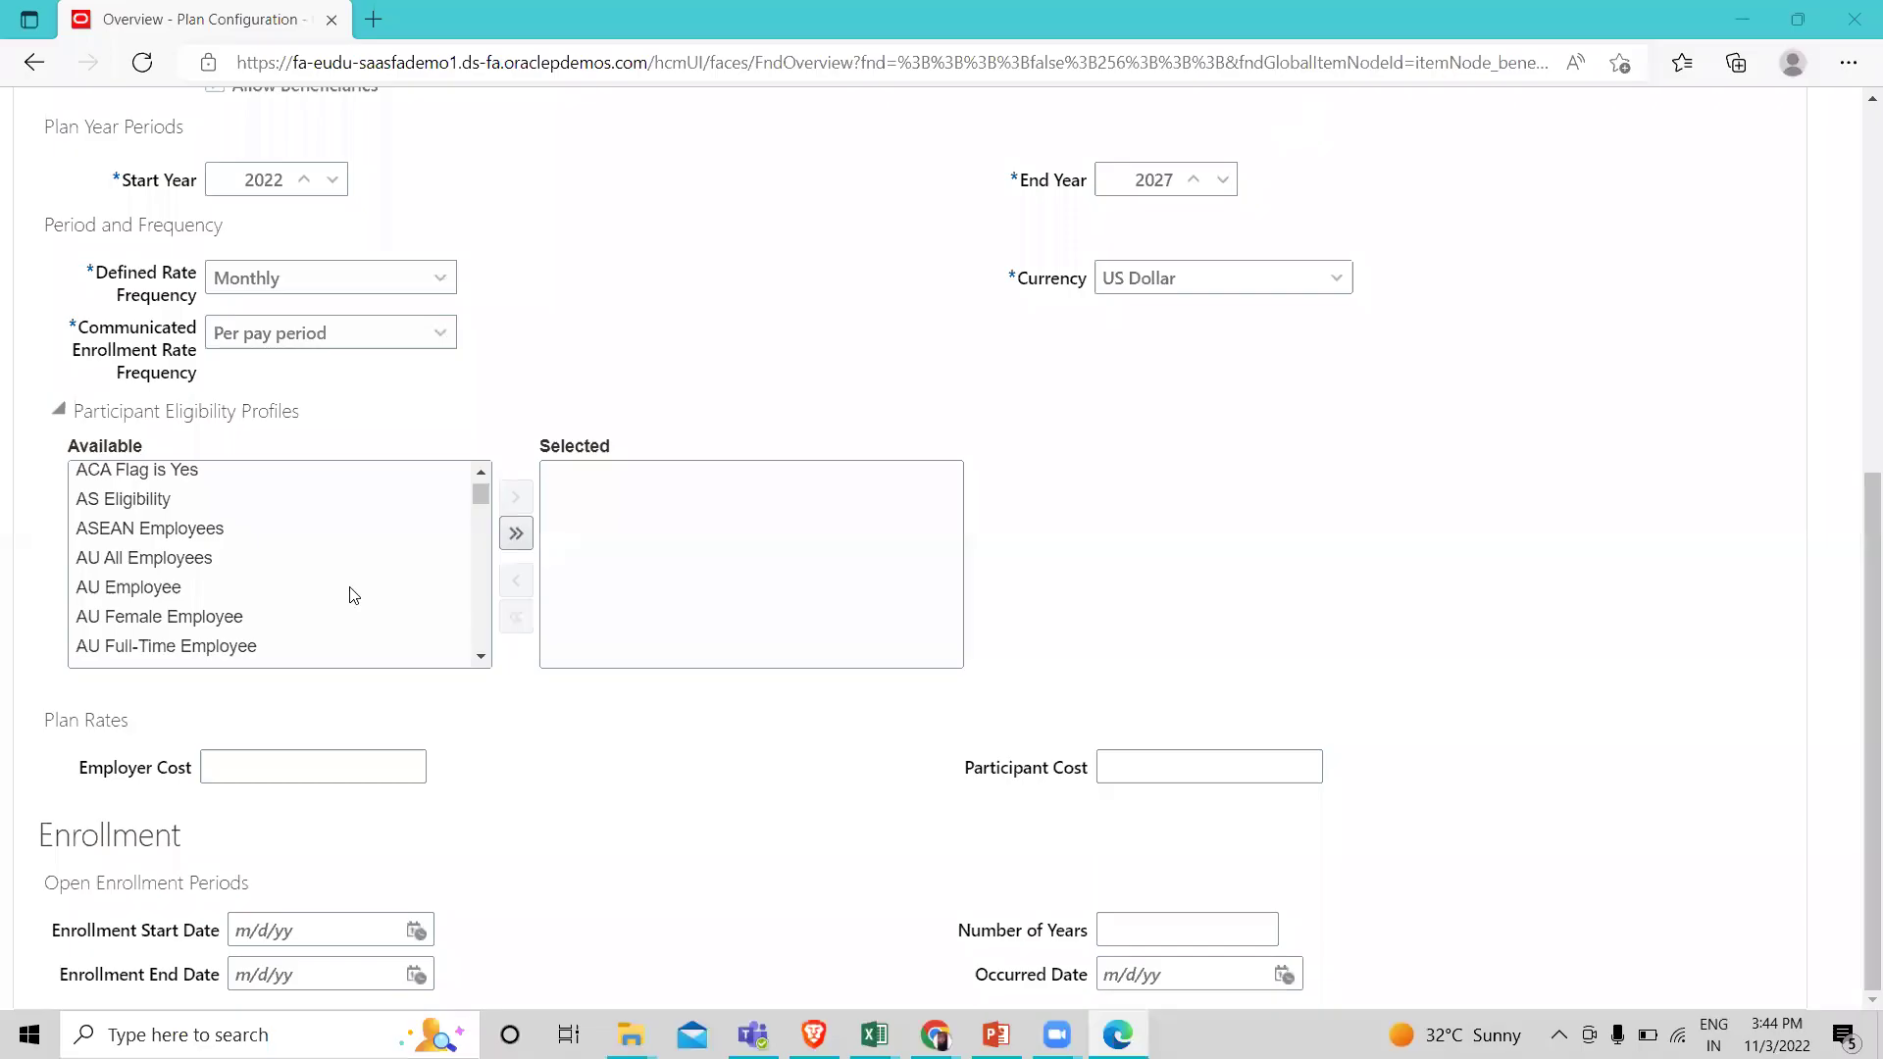
# Add the Fusion Benefit Group profile to the plan's selected participant eligibility profiles.
pyautogui.scroll(-10, 354, 595)
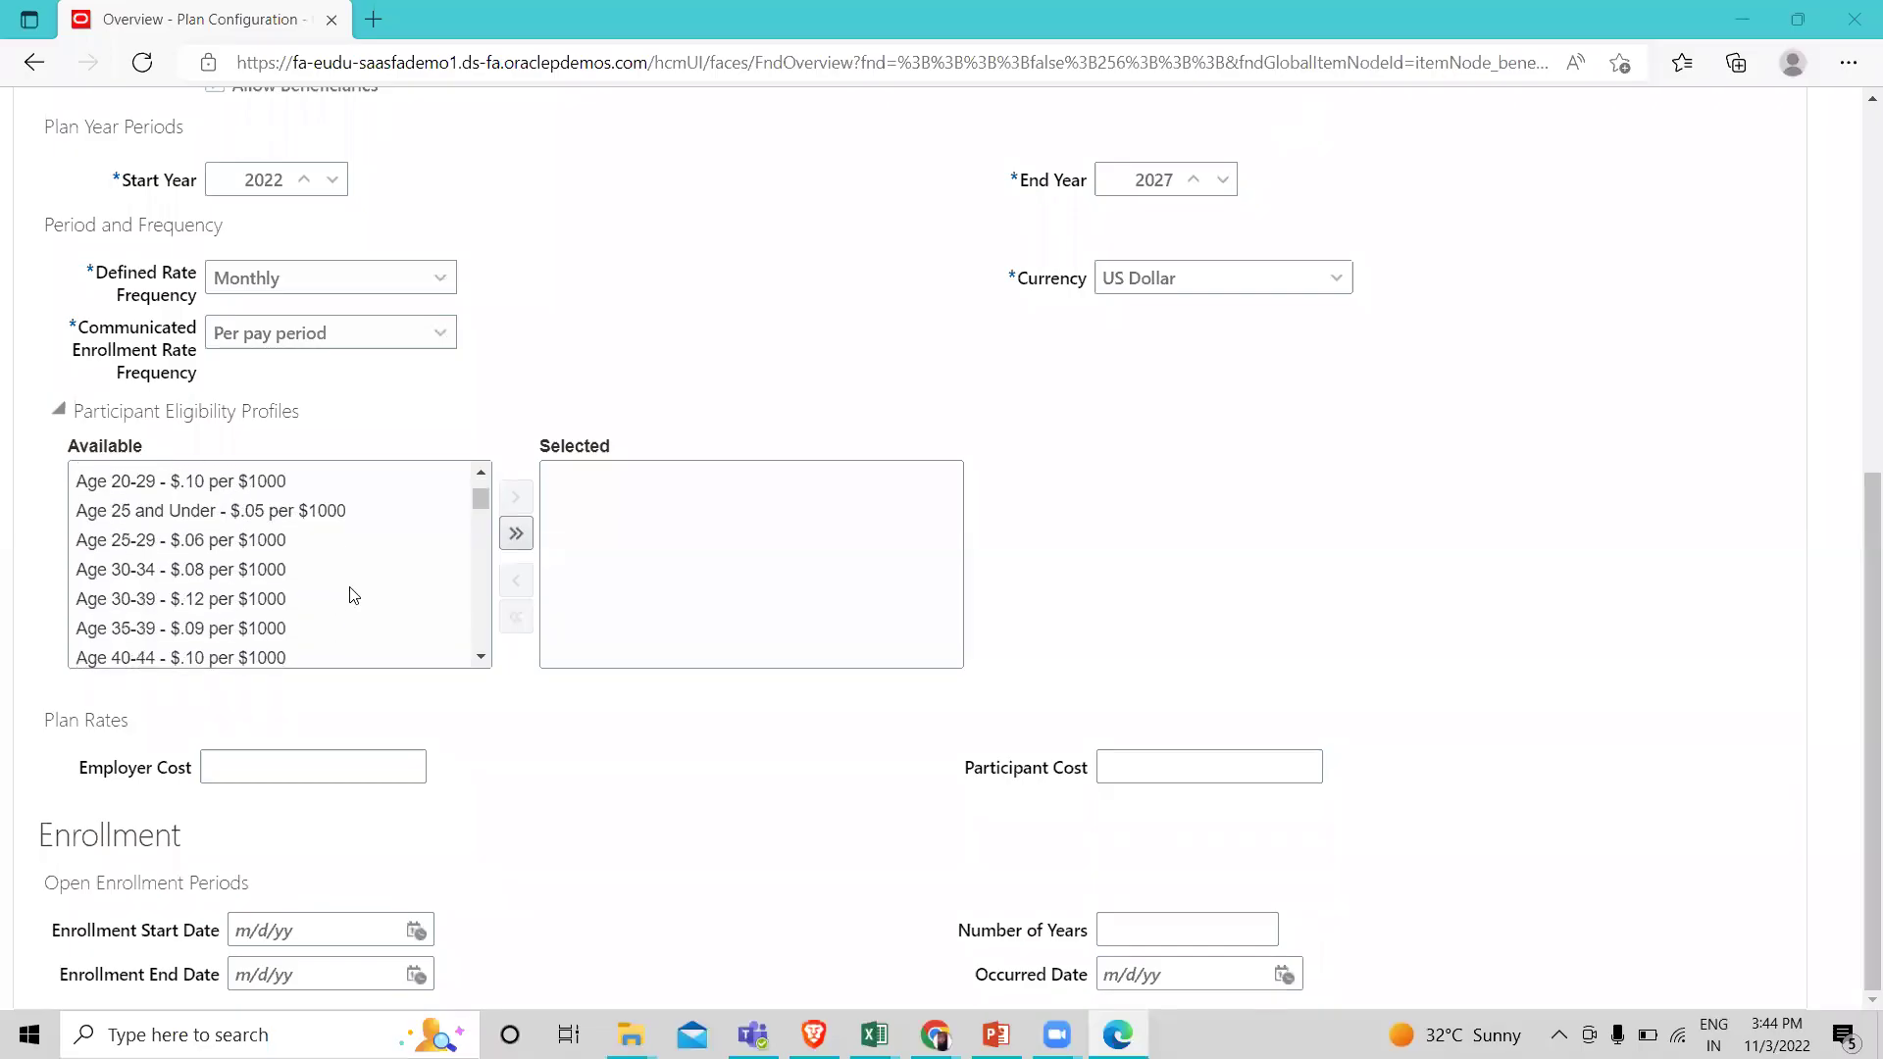
pyautogui.scroll(-2, 353, 595)
pyautogui.scroll(-1, 354, 595)
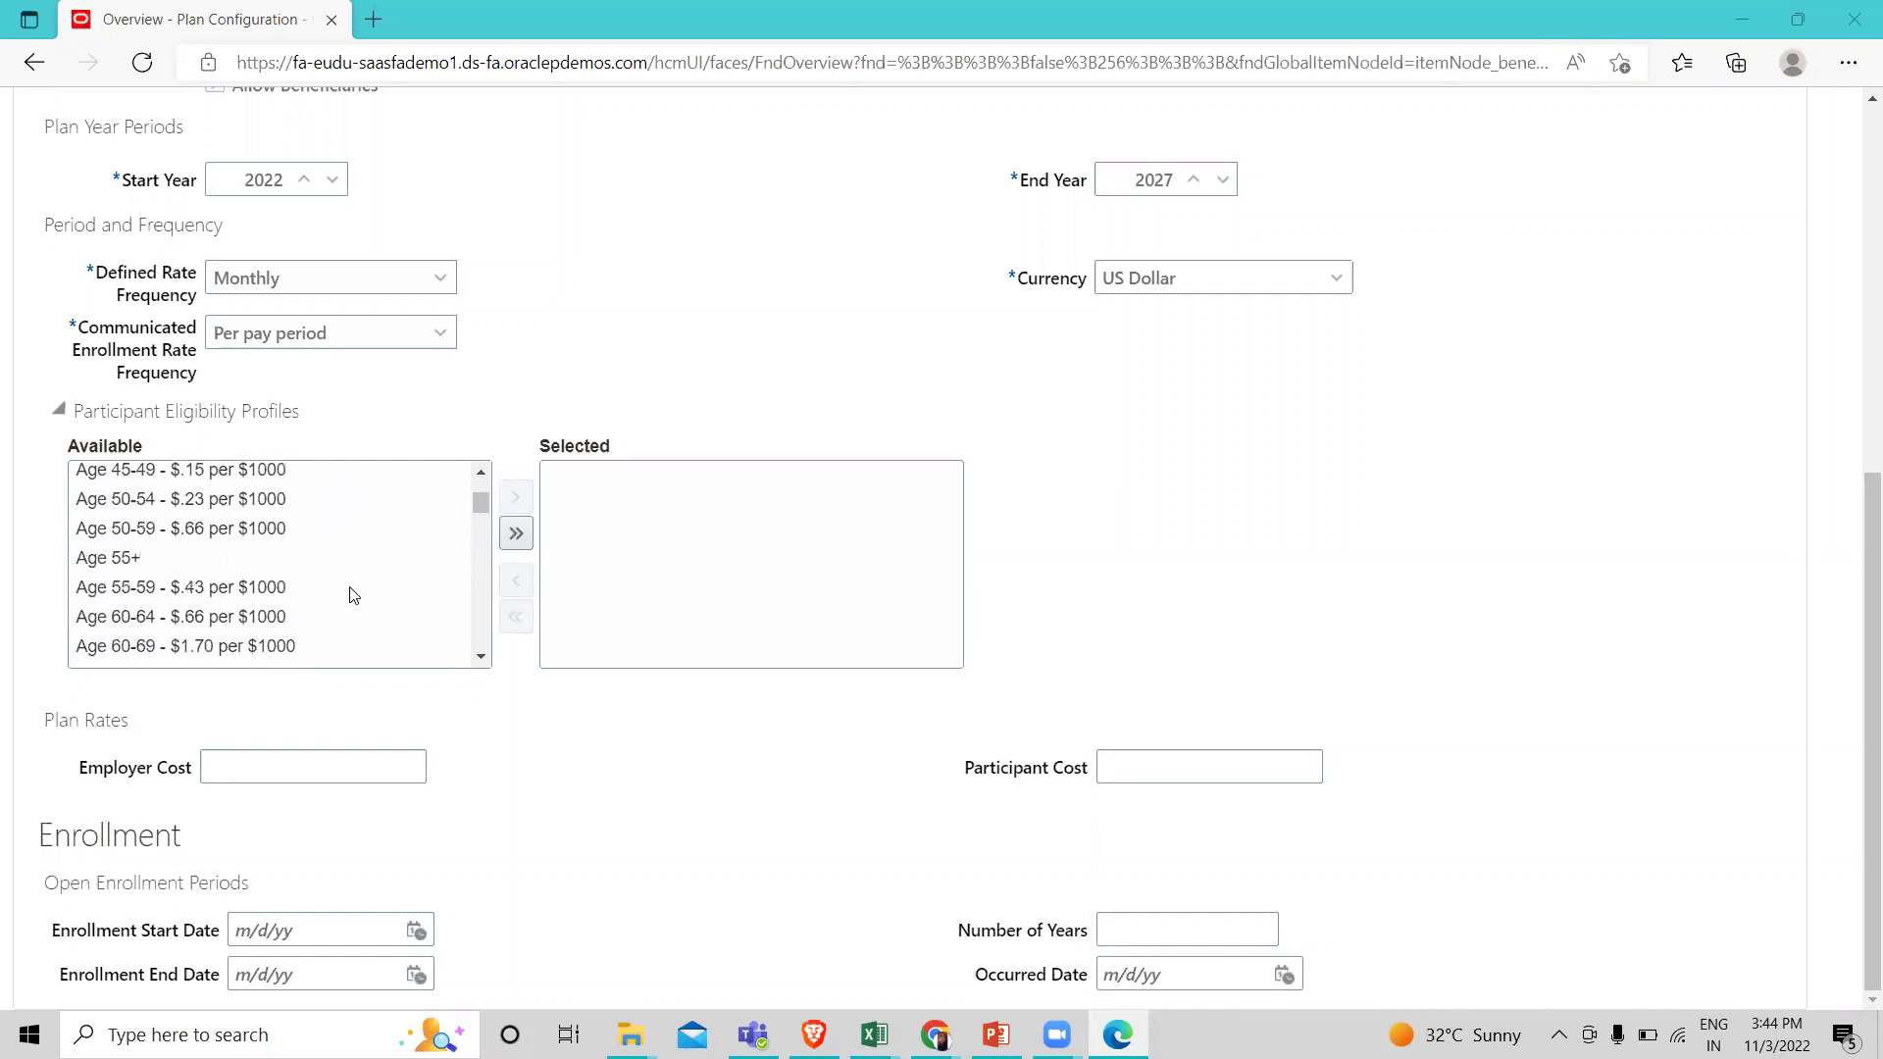
pyautogui.scroll(-1, 353, 595)
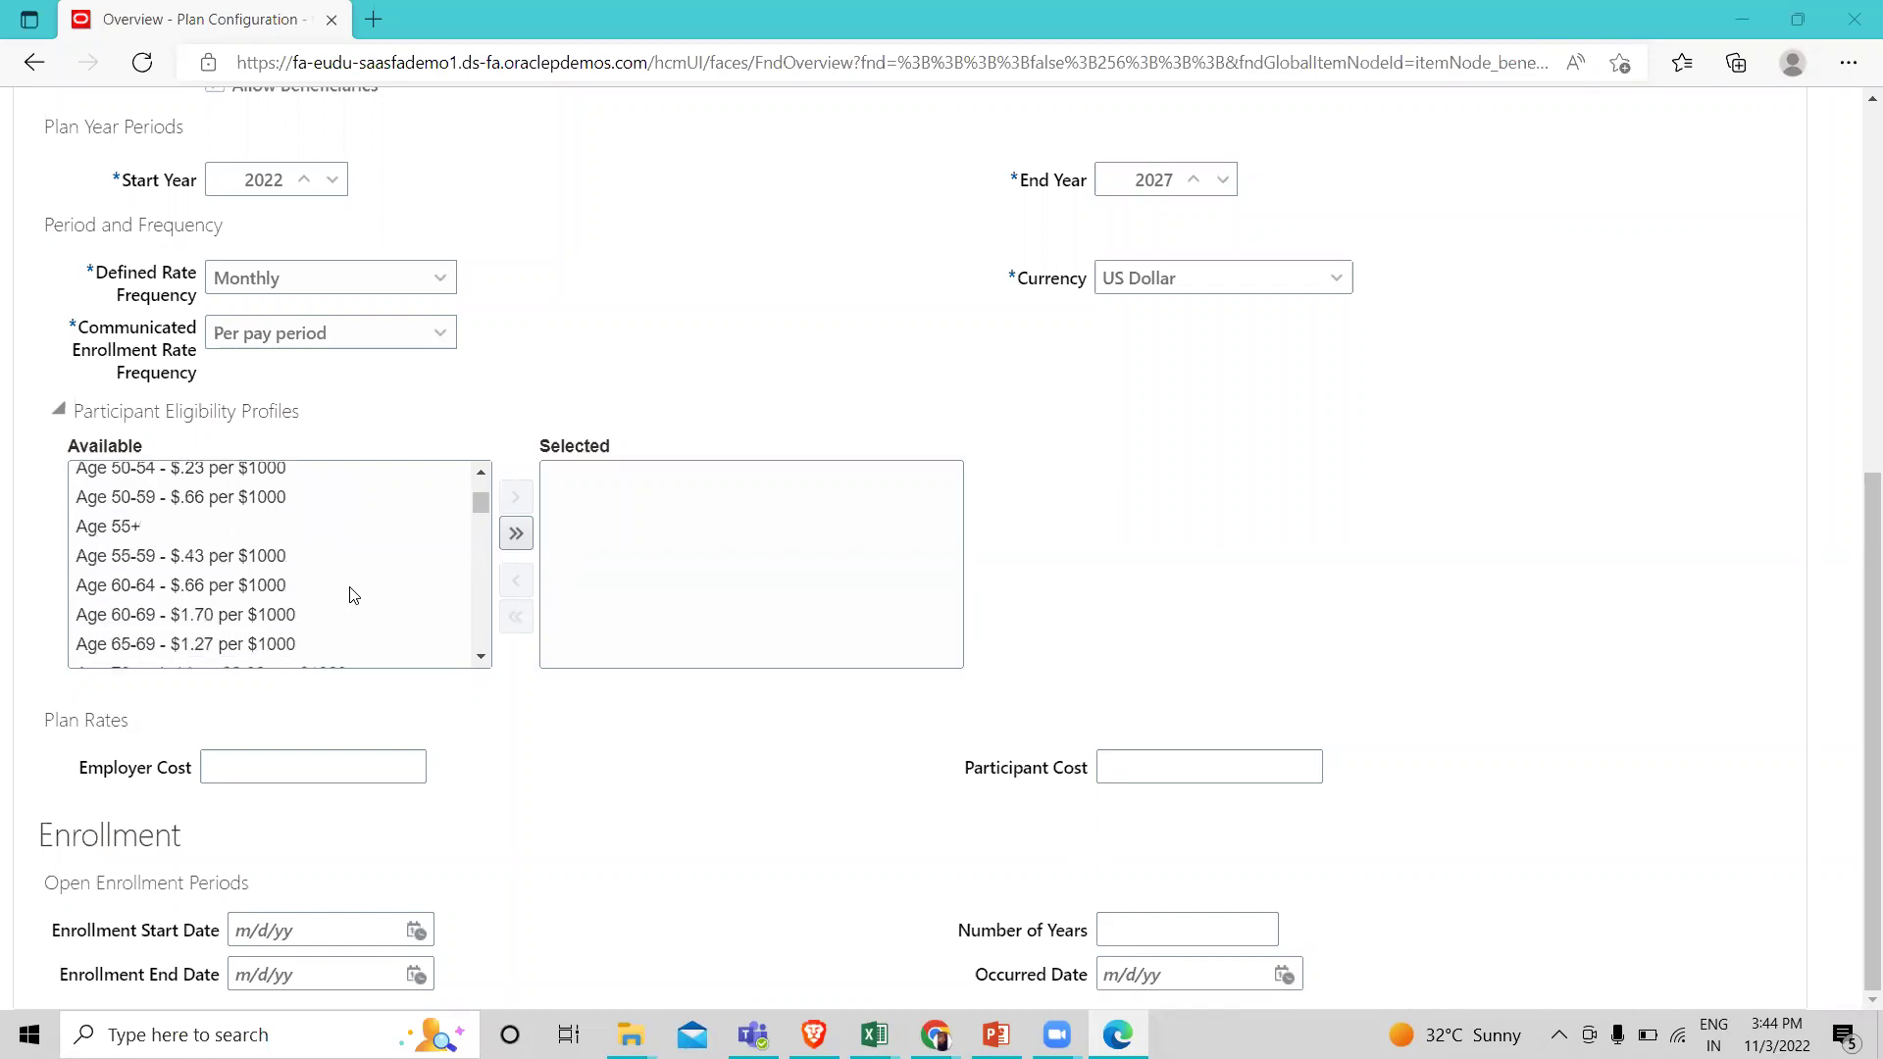
pyautogui.scroll(-5, 353, 595)
pyautogui.scroll(-2, 353, 596)
pyautogui.scroll(-2, 353, 595)
pyautogui.scroll(-6, 353, 596)
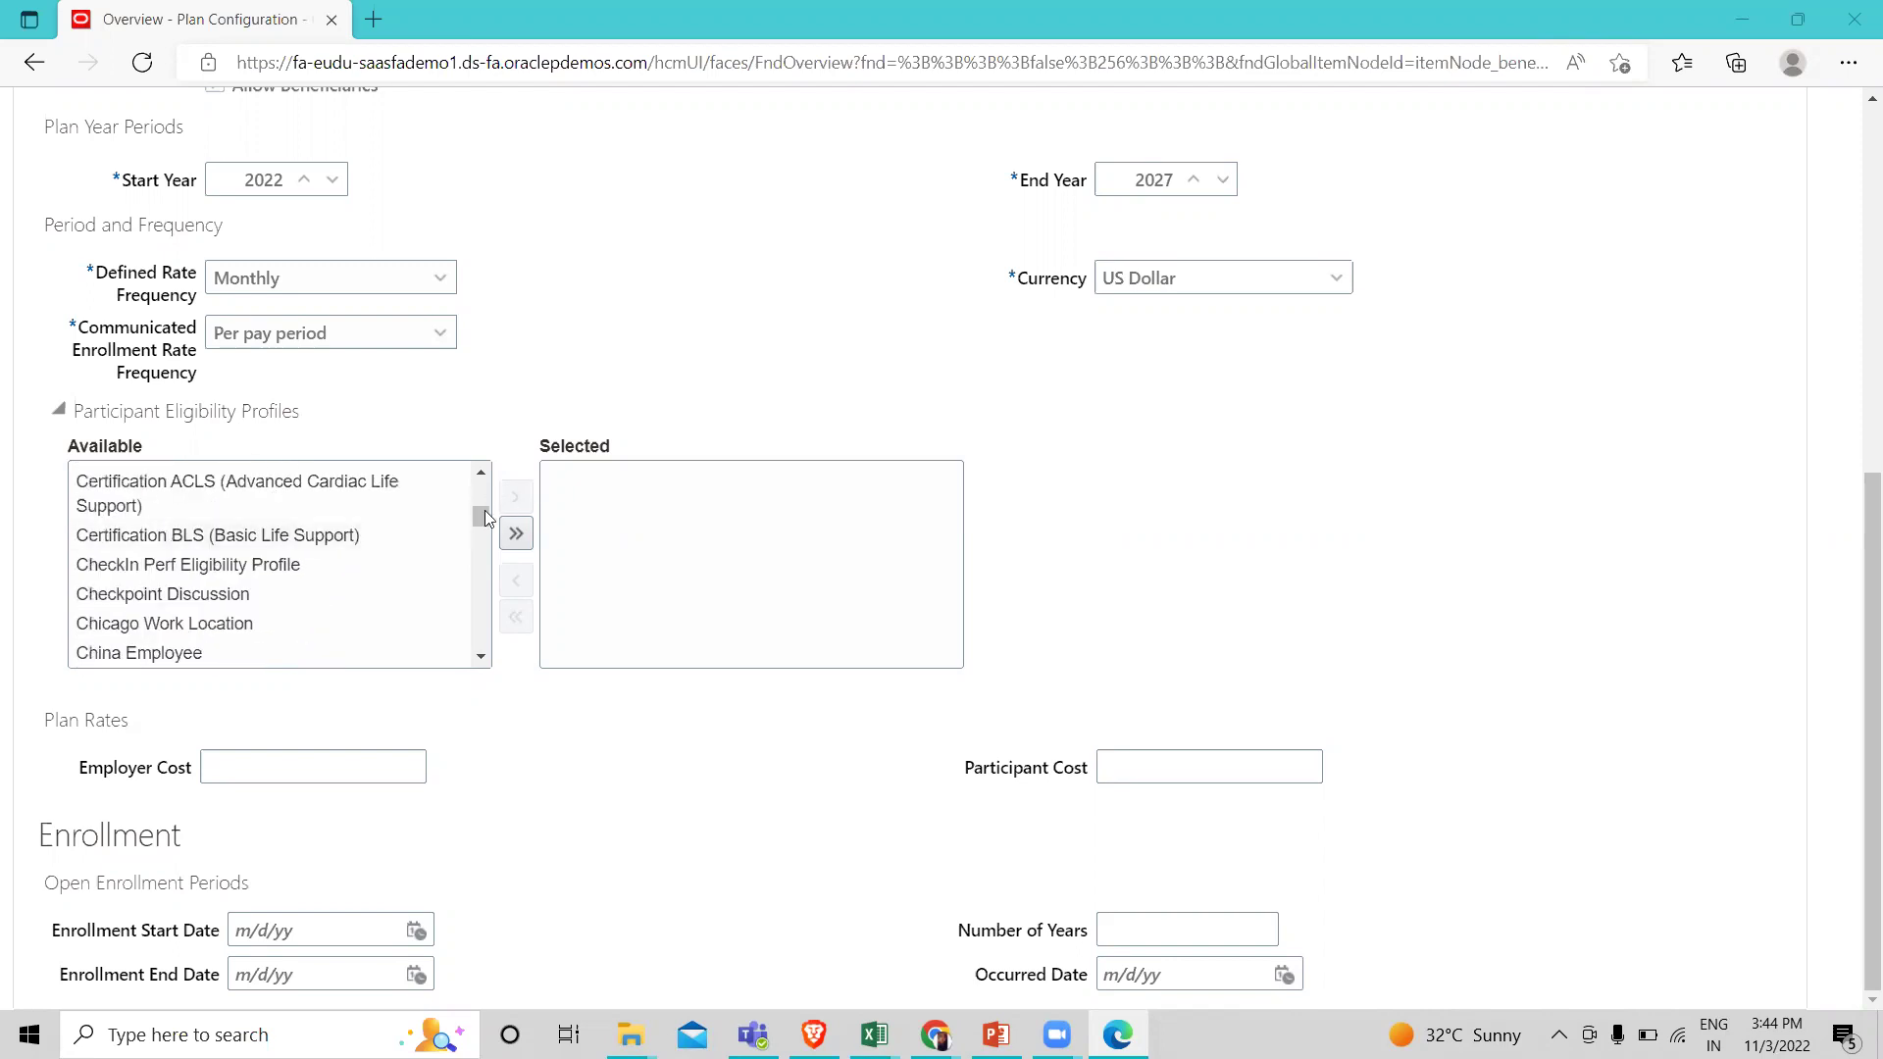
pyautogui.moveTo(484, 510); pyautogui.dragTo(485, 548)
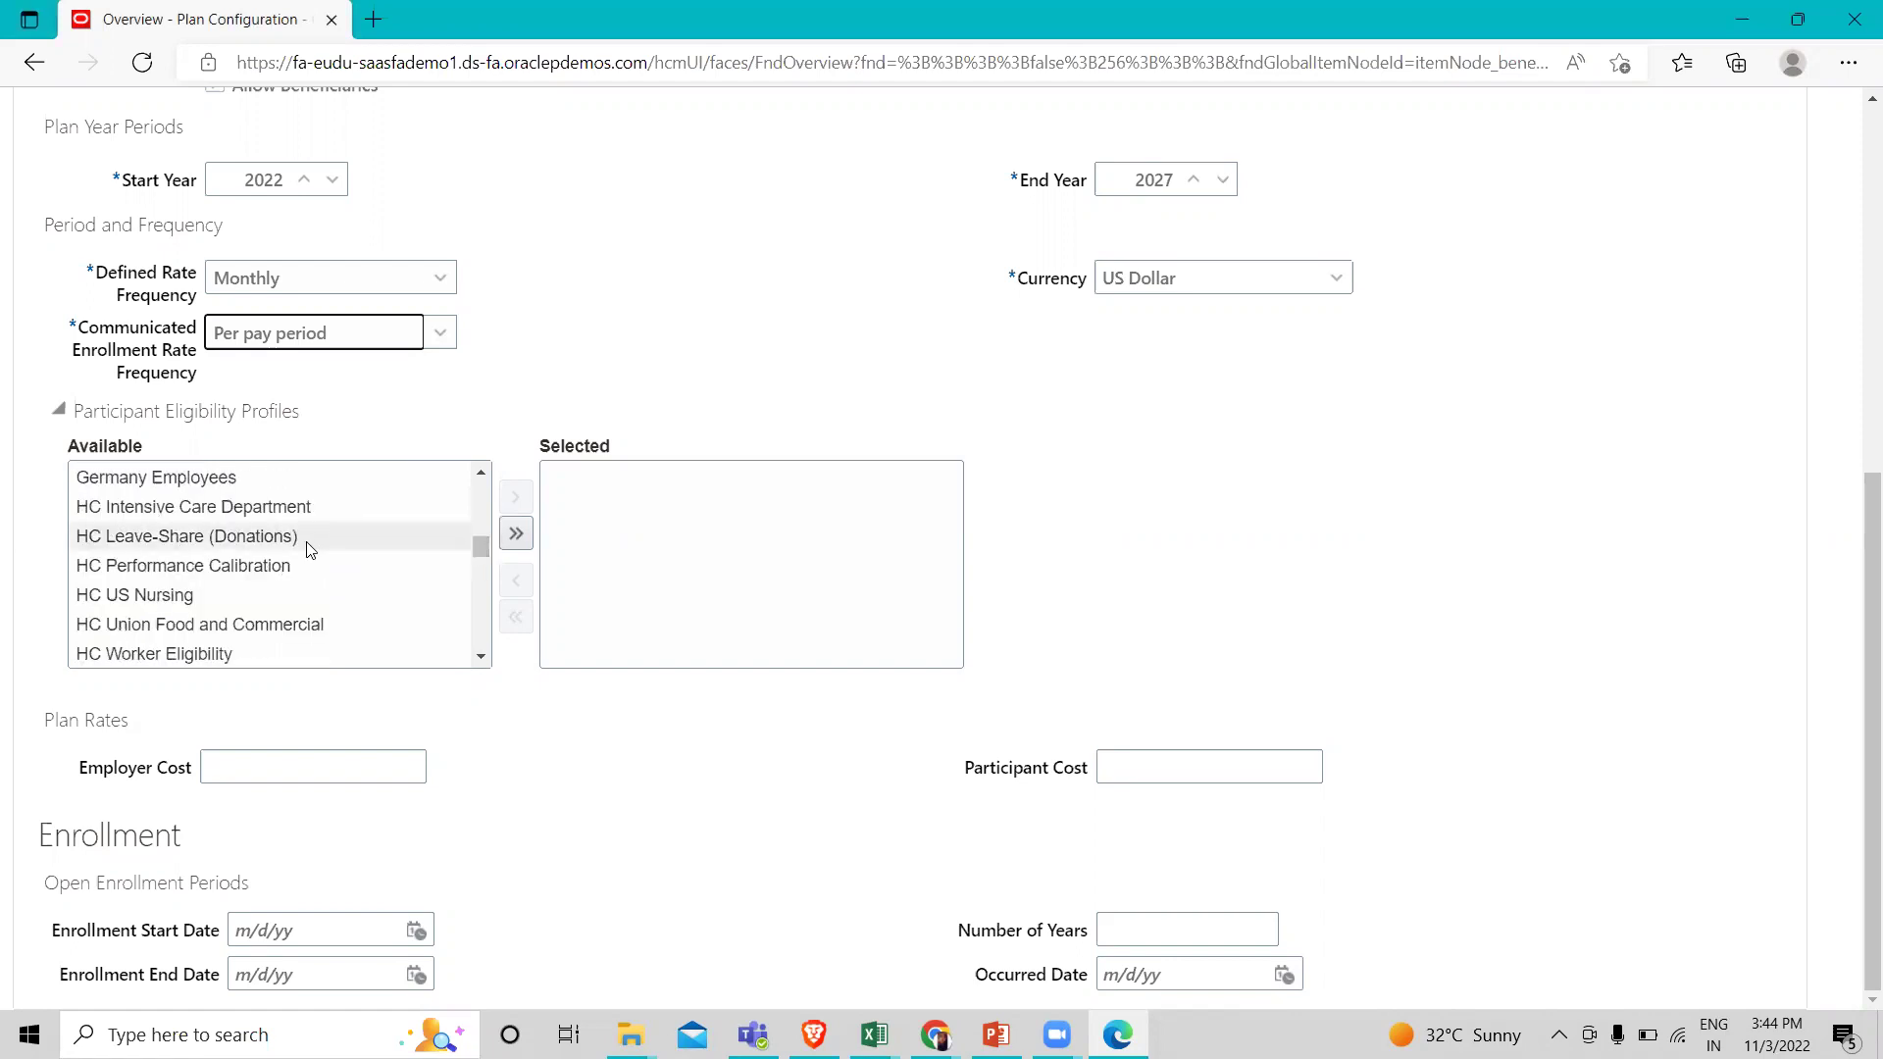
pyautogui.scroll(1, 307, 546)
pyautogui.click(145, 571)
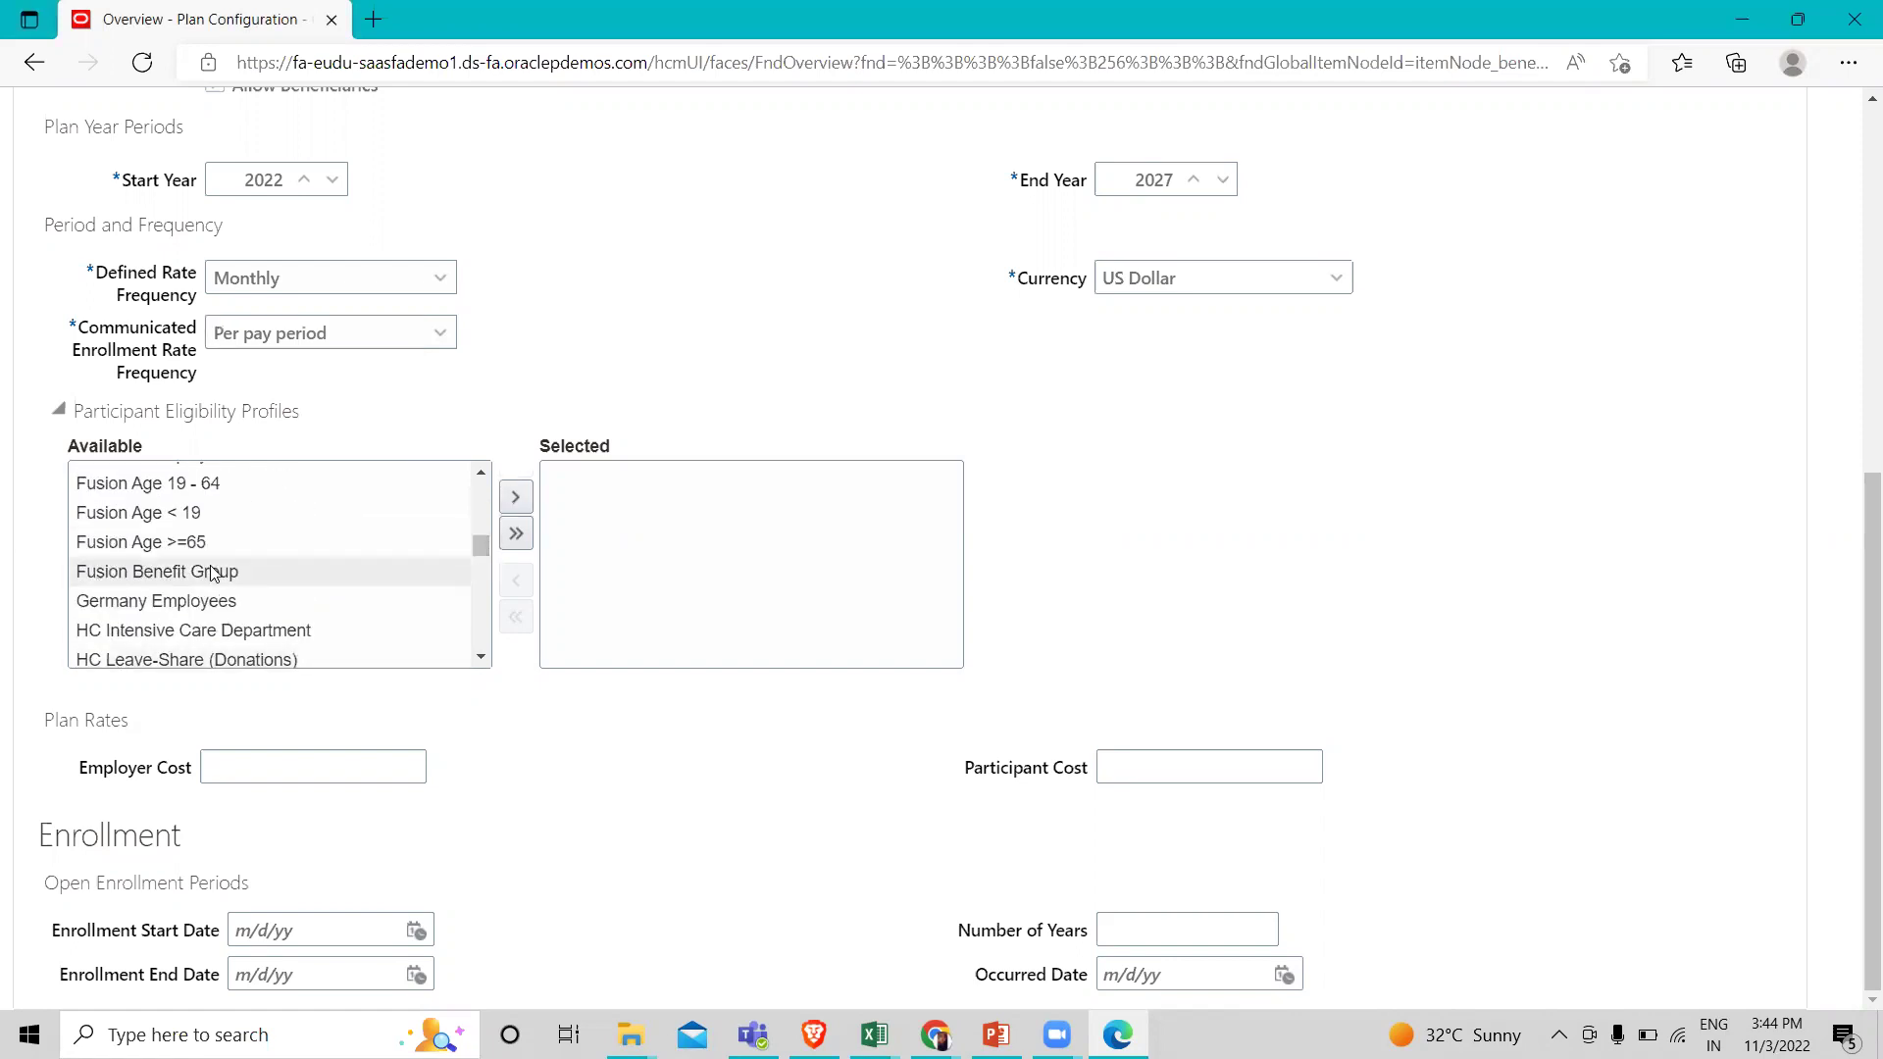
pyautogui.click(515, 501)
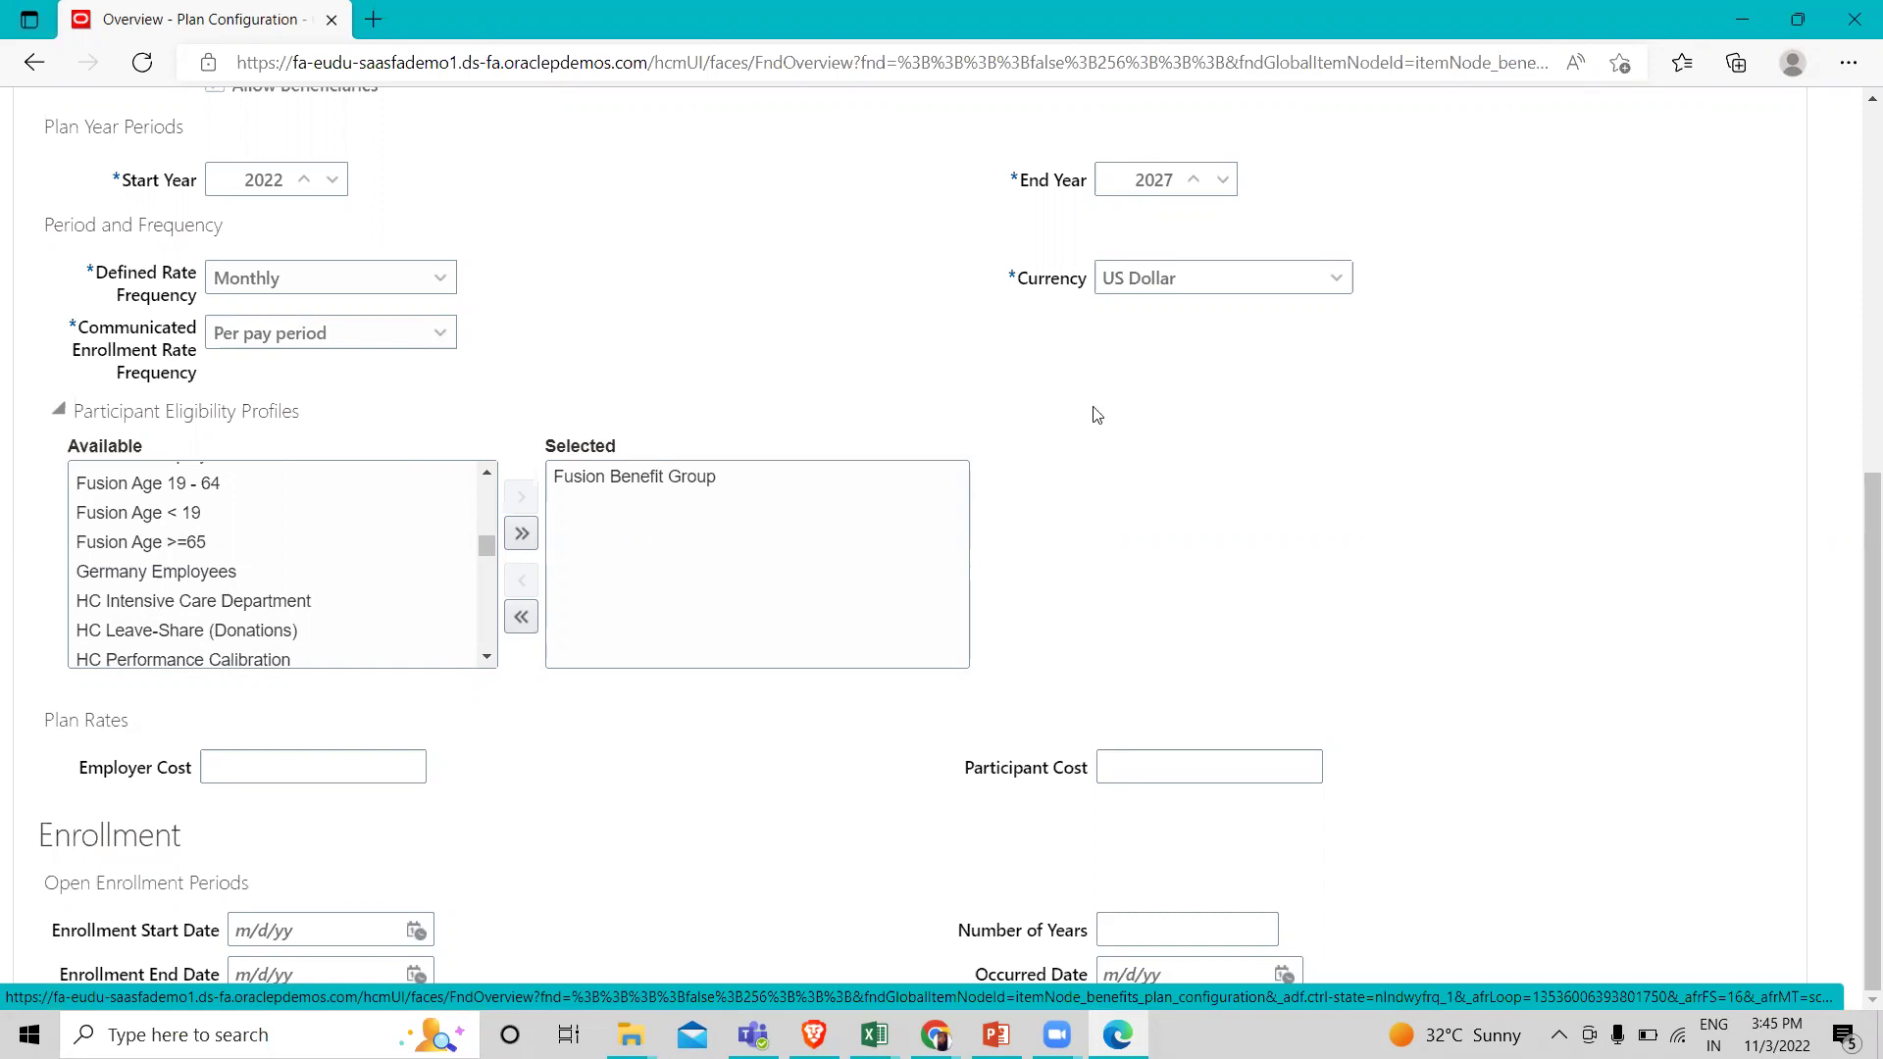
# Save the Fusion Savings plan, acknowledge the confirmation and return from the plan summary to the plans overview.
pyautogui.scroll(6, 1096, 415)
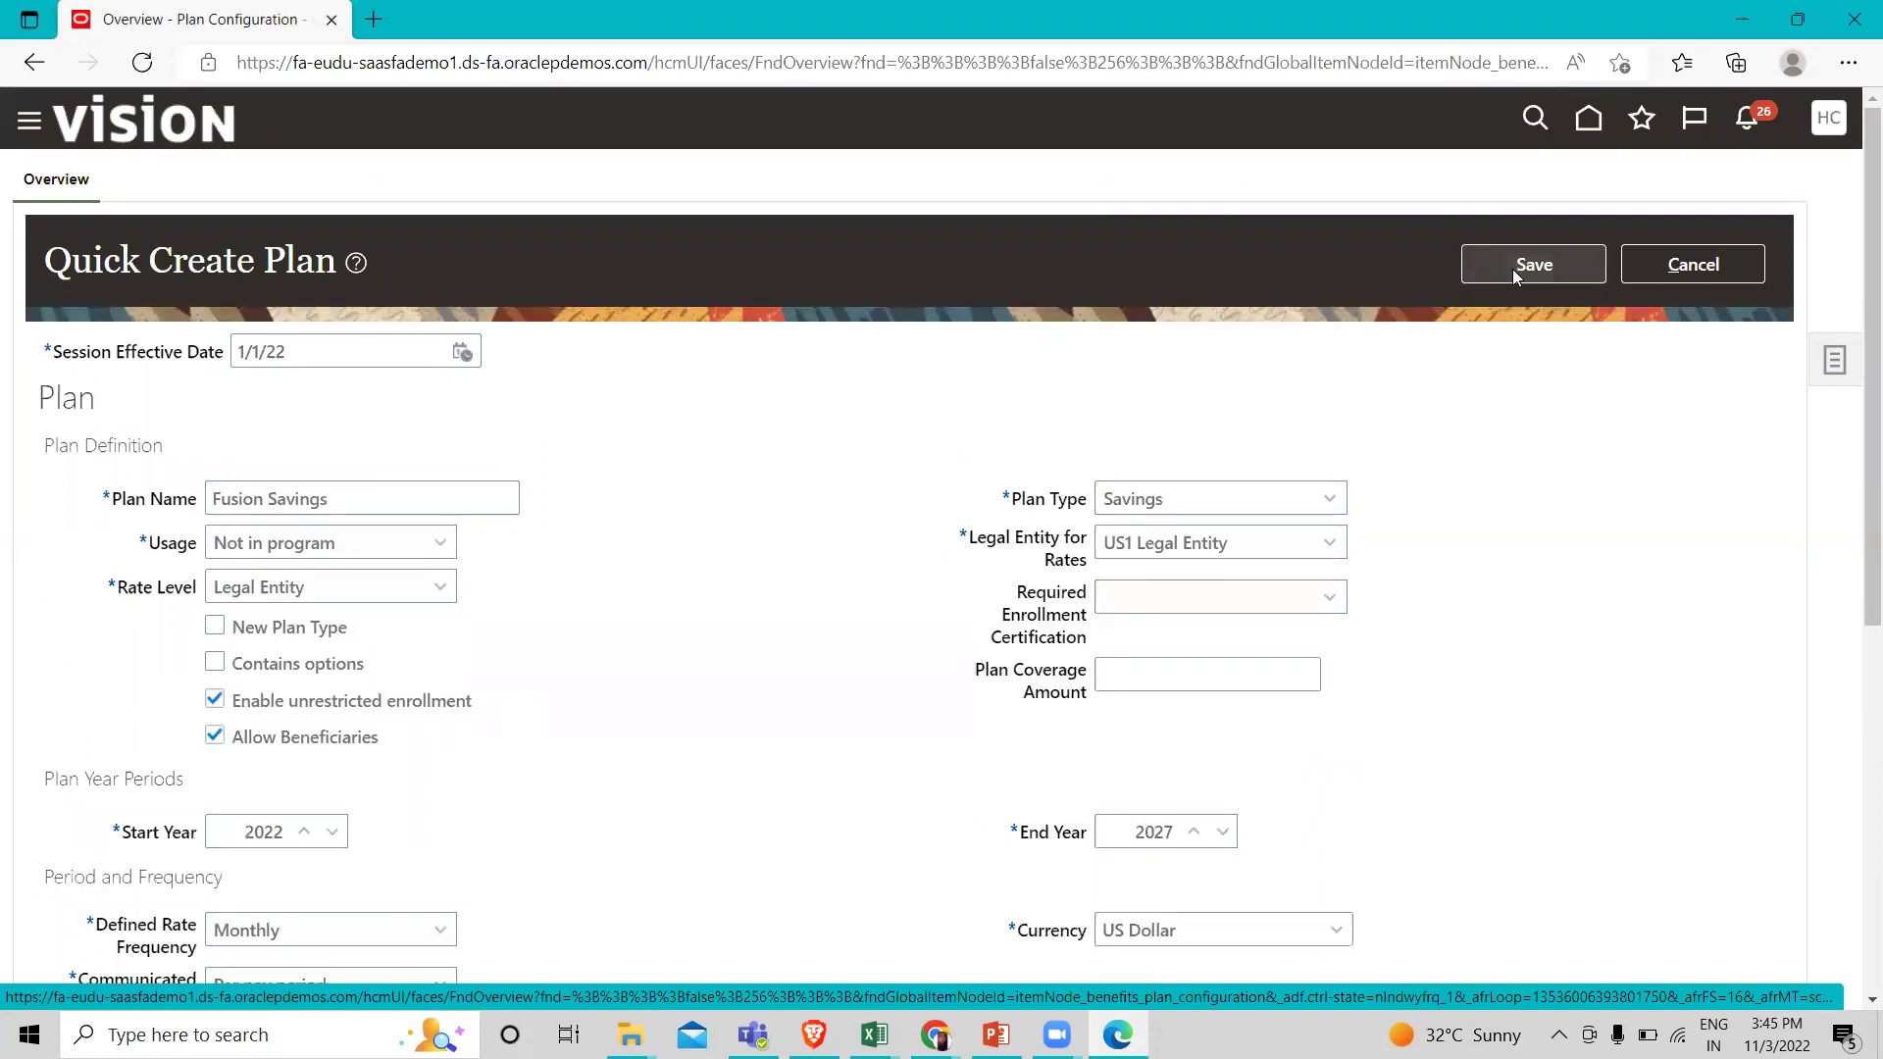
pyautogui.click(1516, 266)
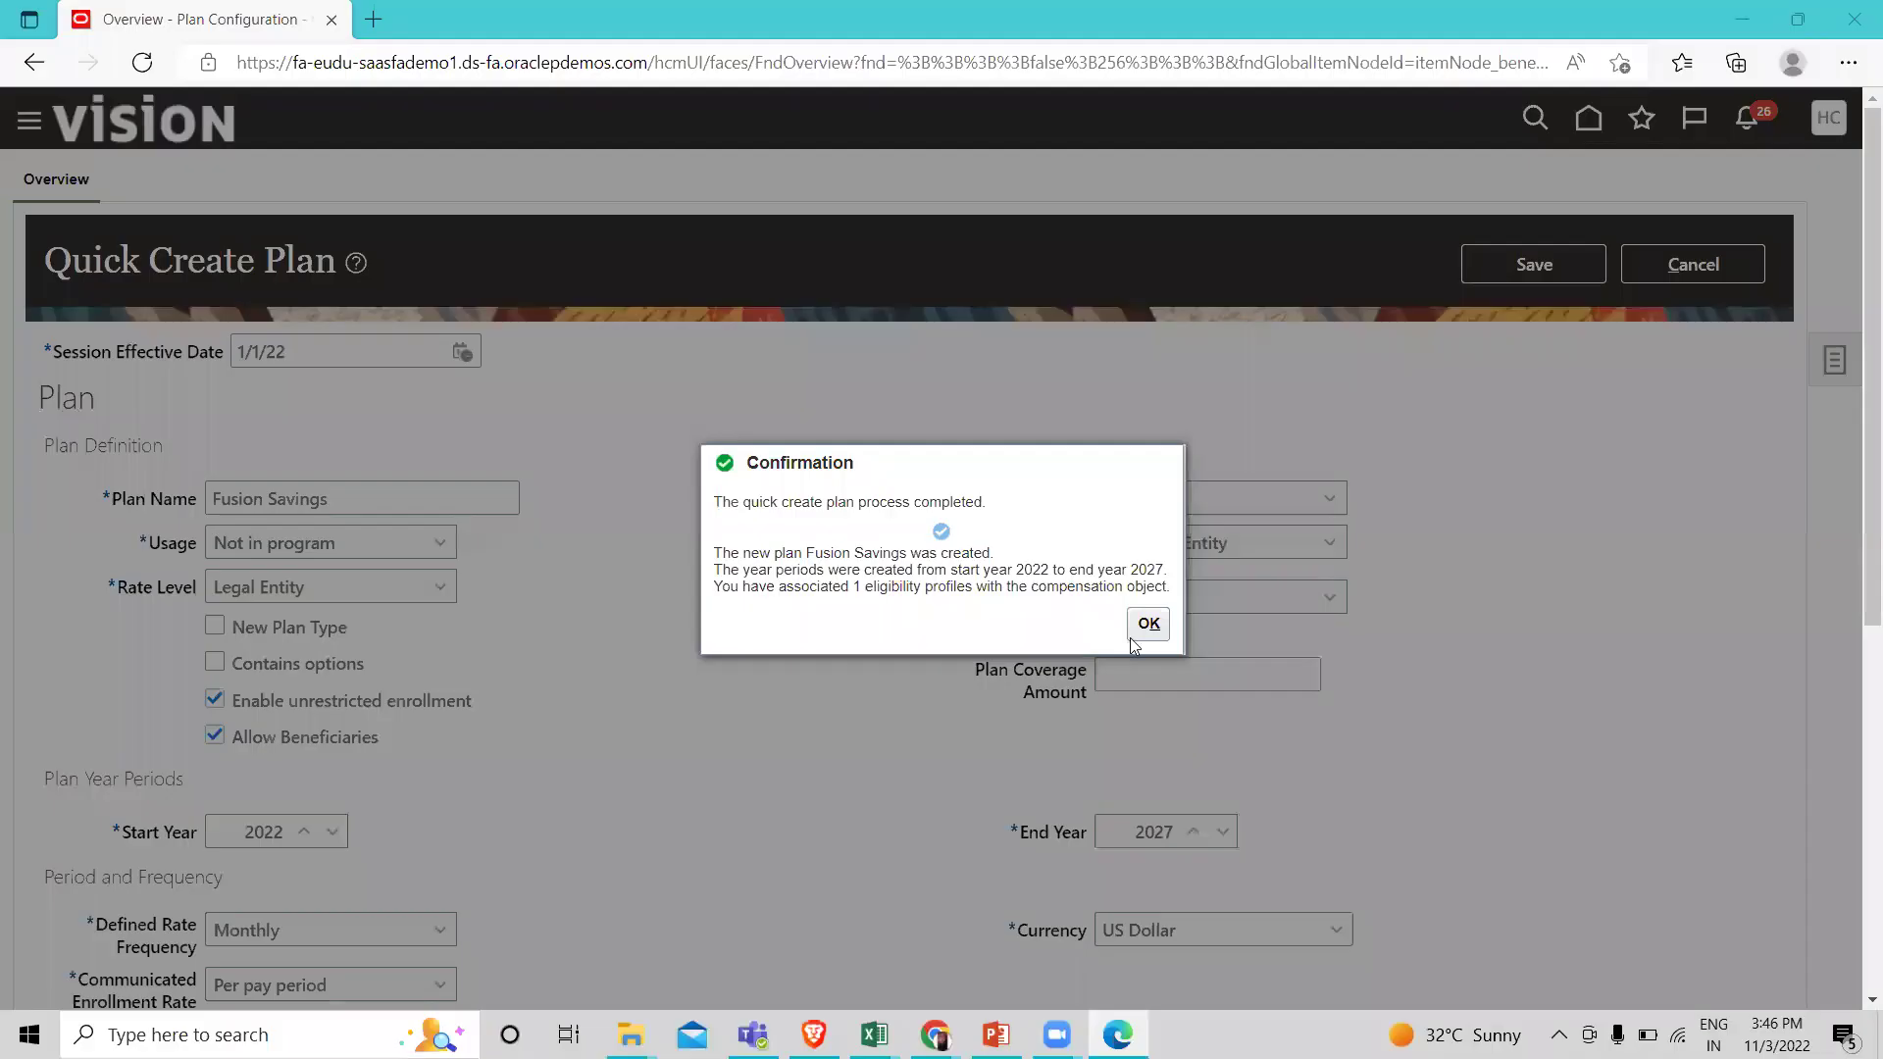
pyautogui.click(1148, 624)
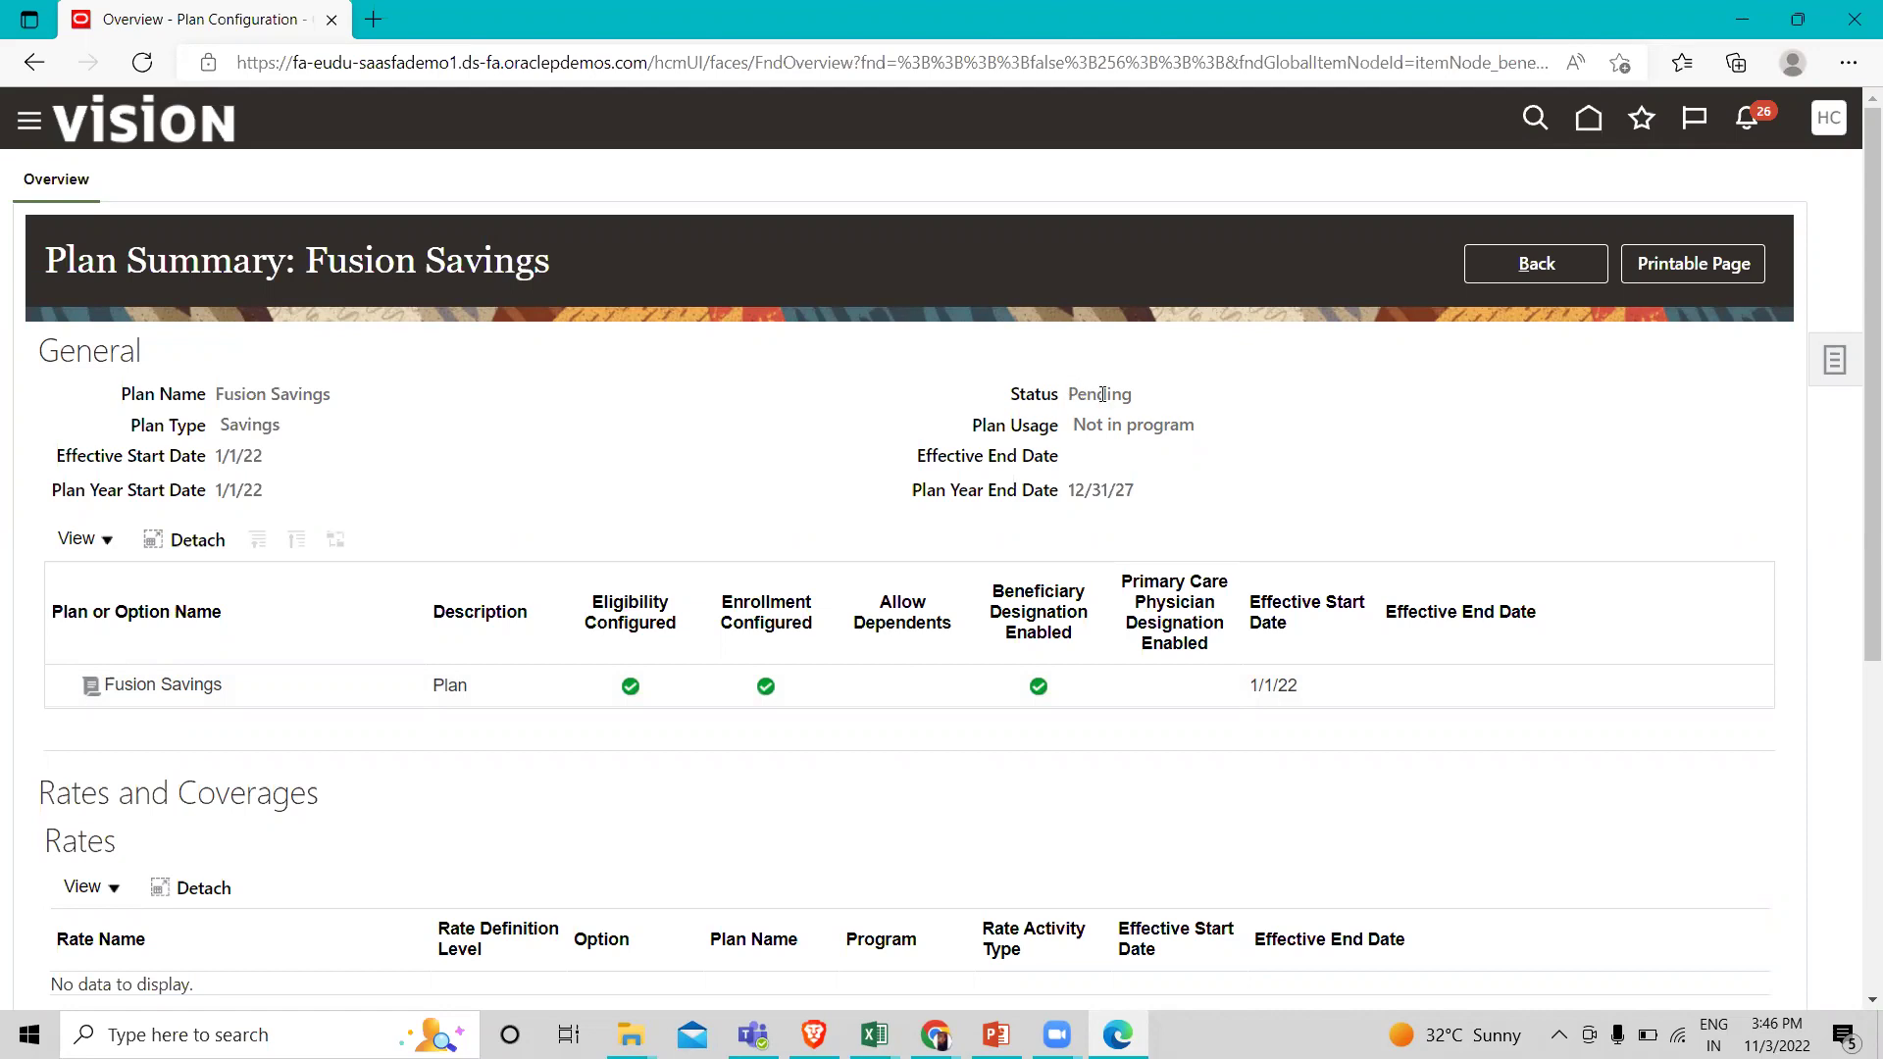
pyautogui.click(1548, 281)
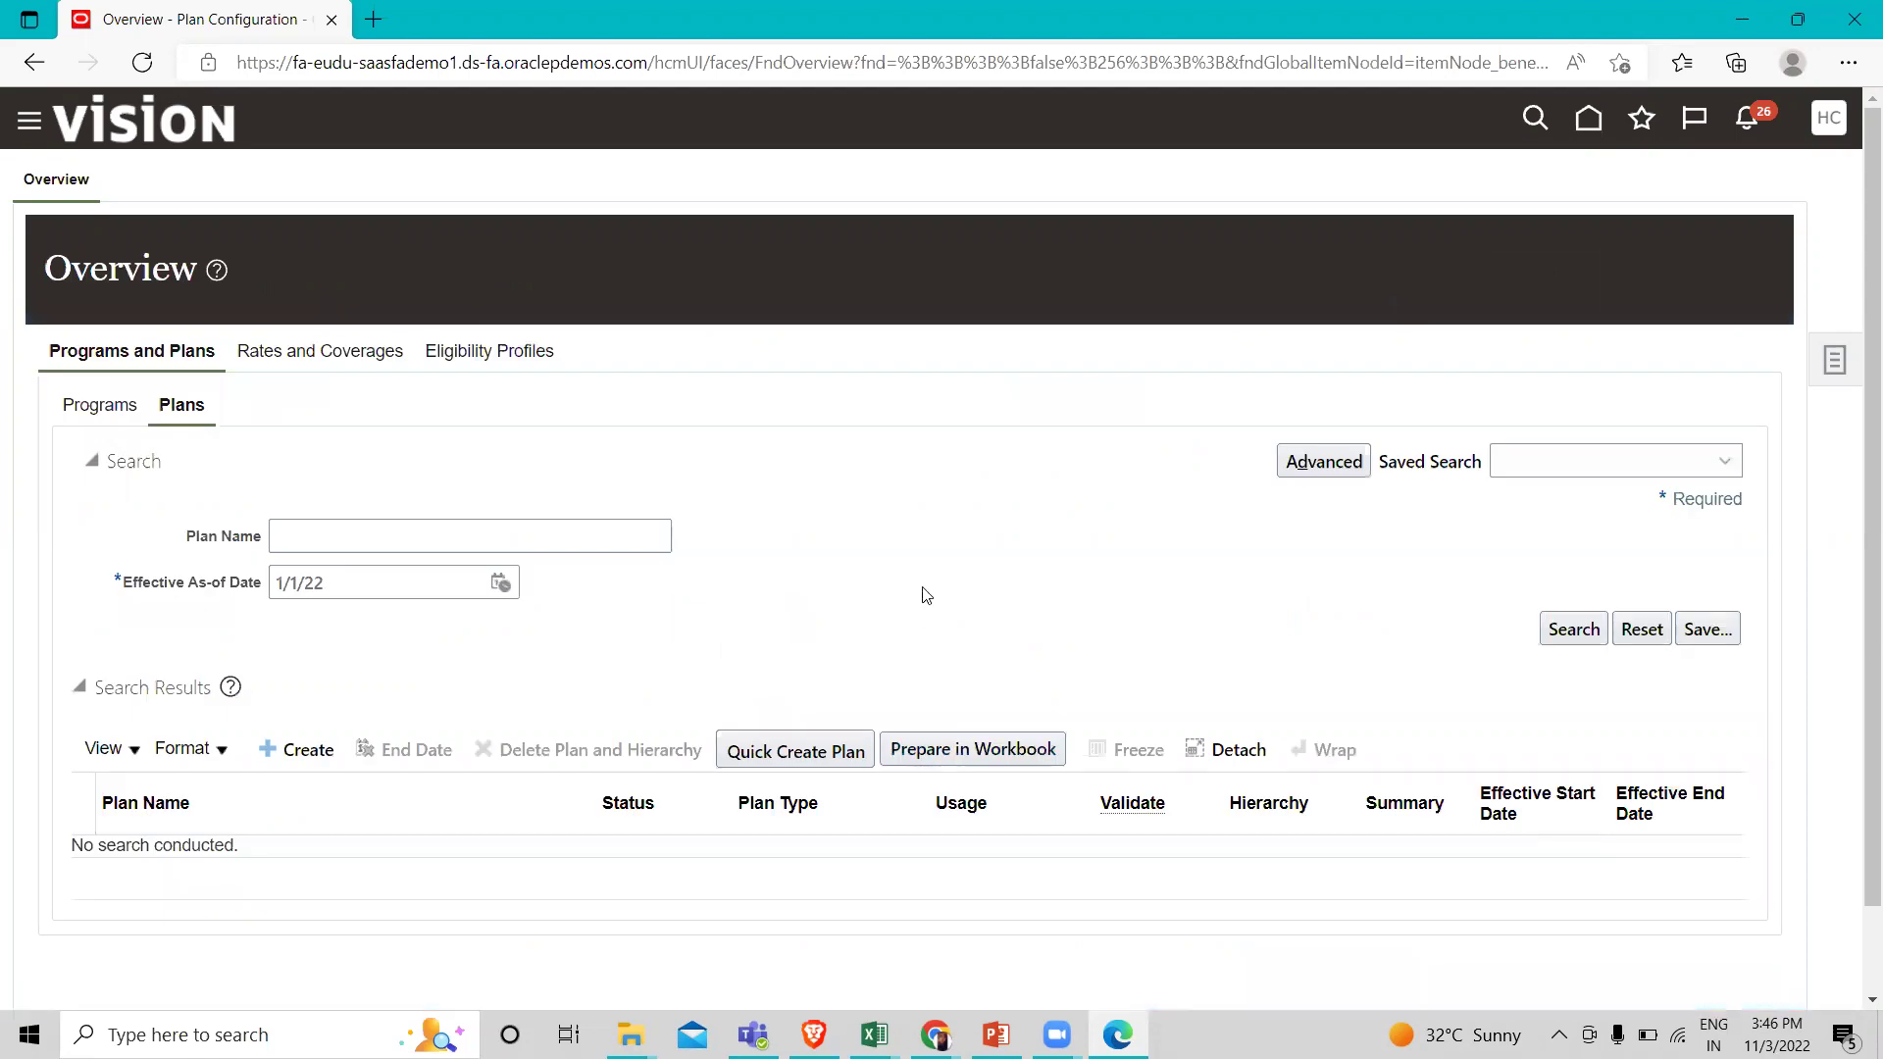
# Search the plans for "fusion" and open the Fusion Savings plan at its eligibility configuration.
pyautogui.click(353, 532)
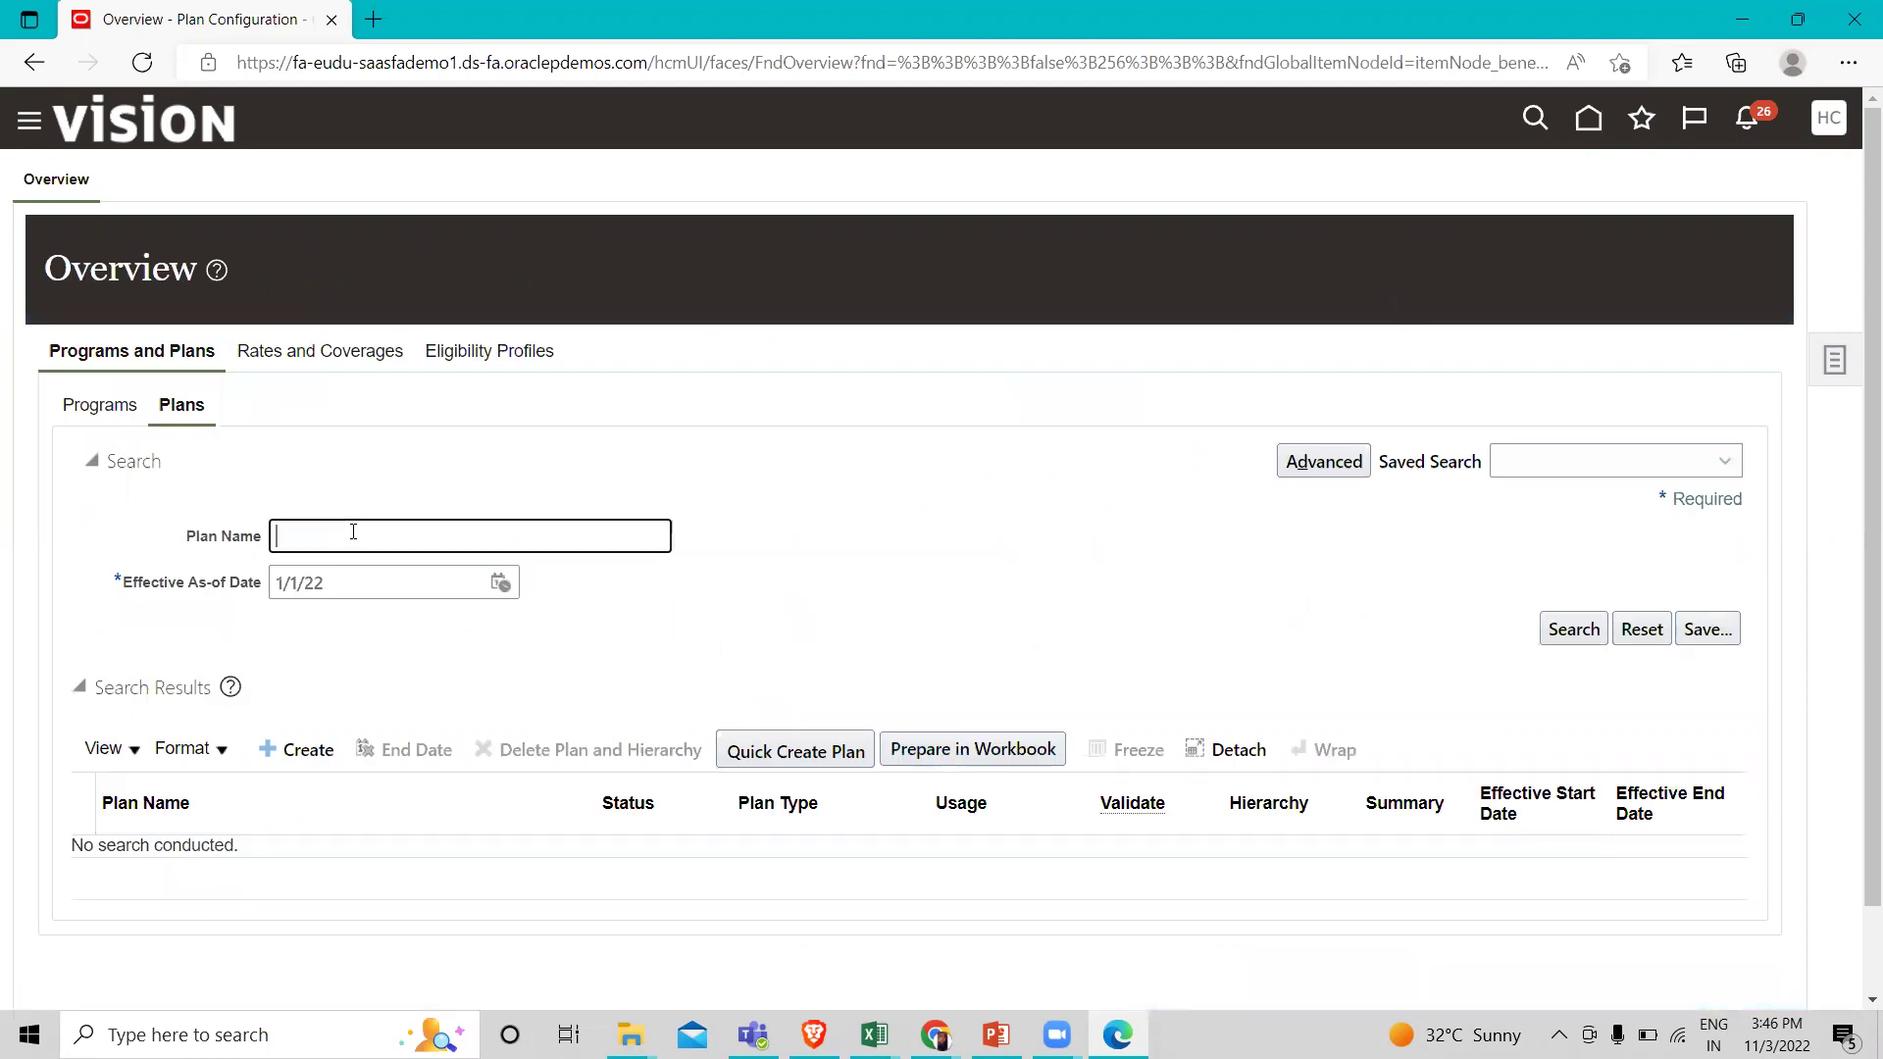
pyautogui.write('fusion')
pyautogui.press('Return')
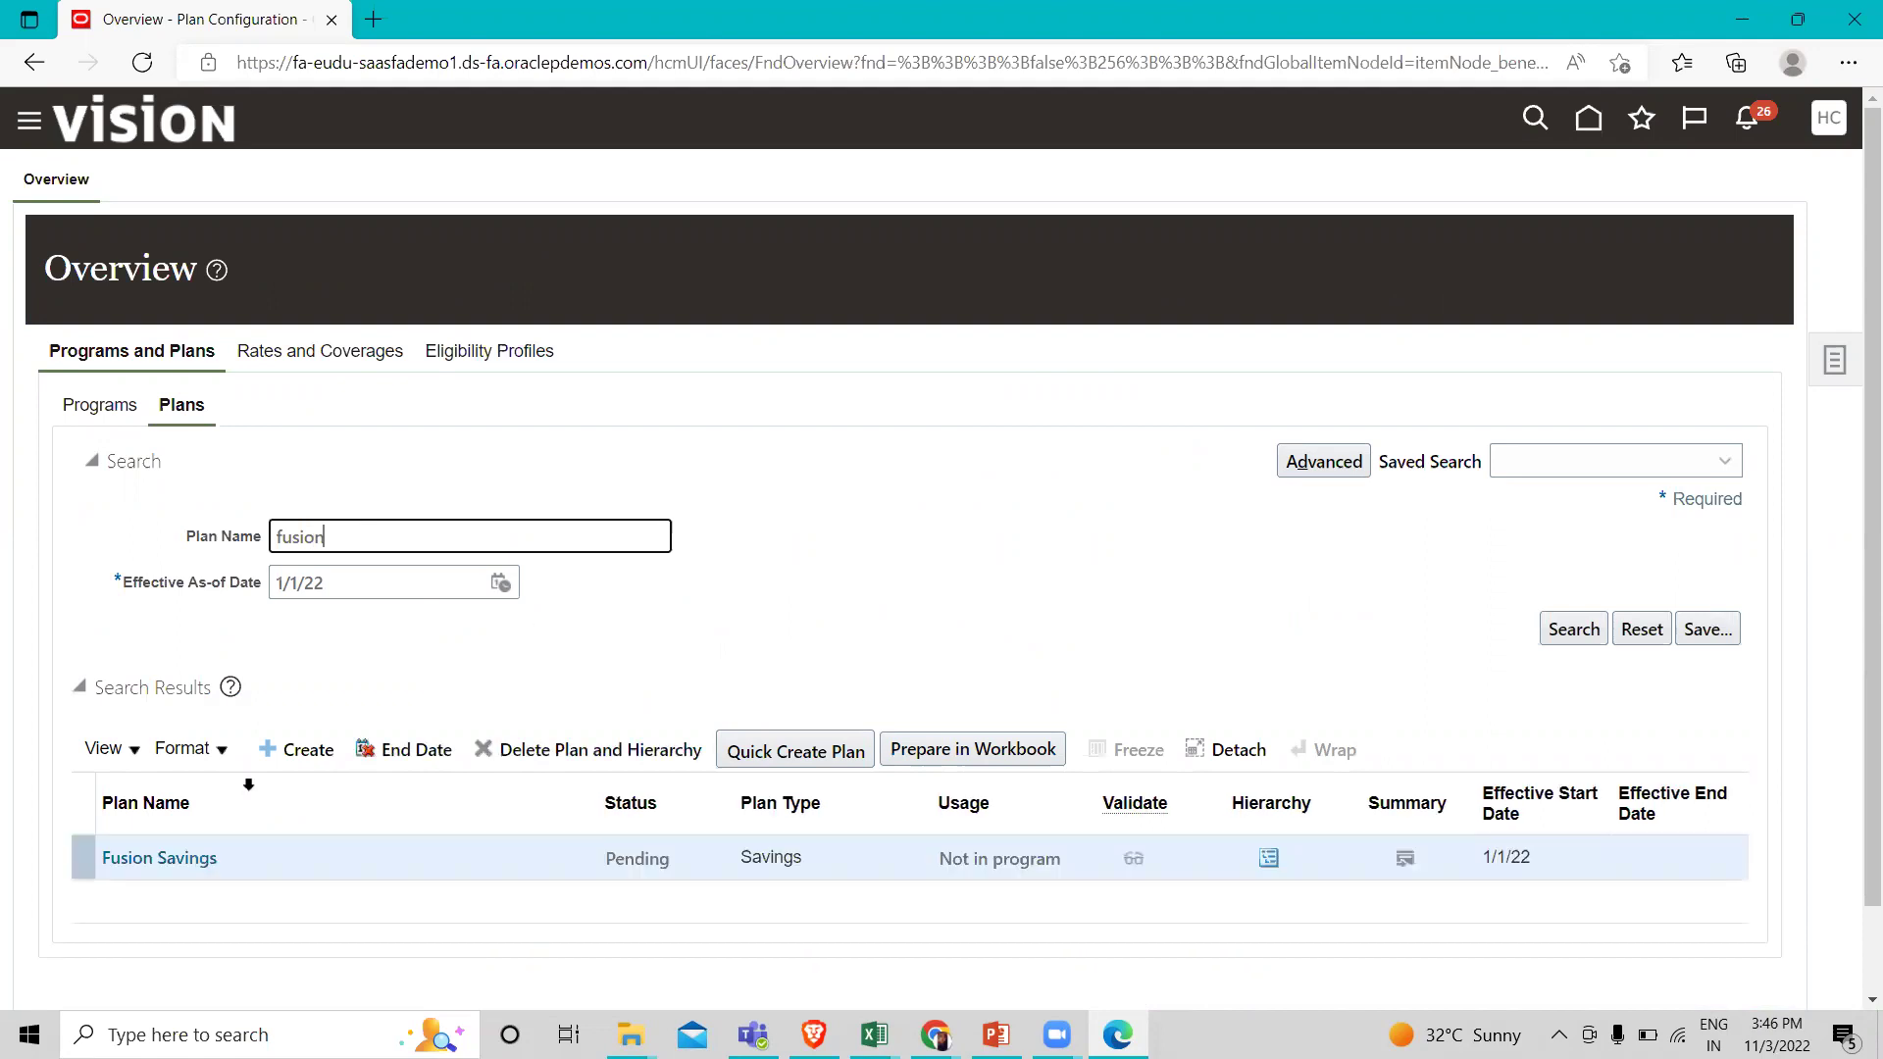
pyautogui.click(185, 860)
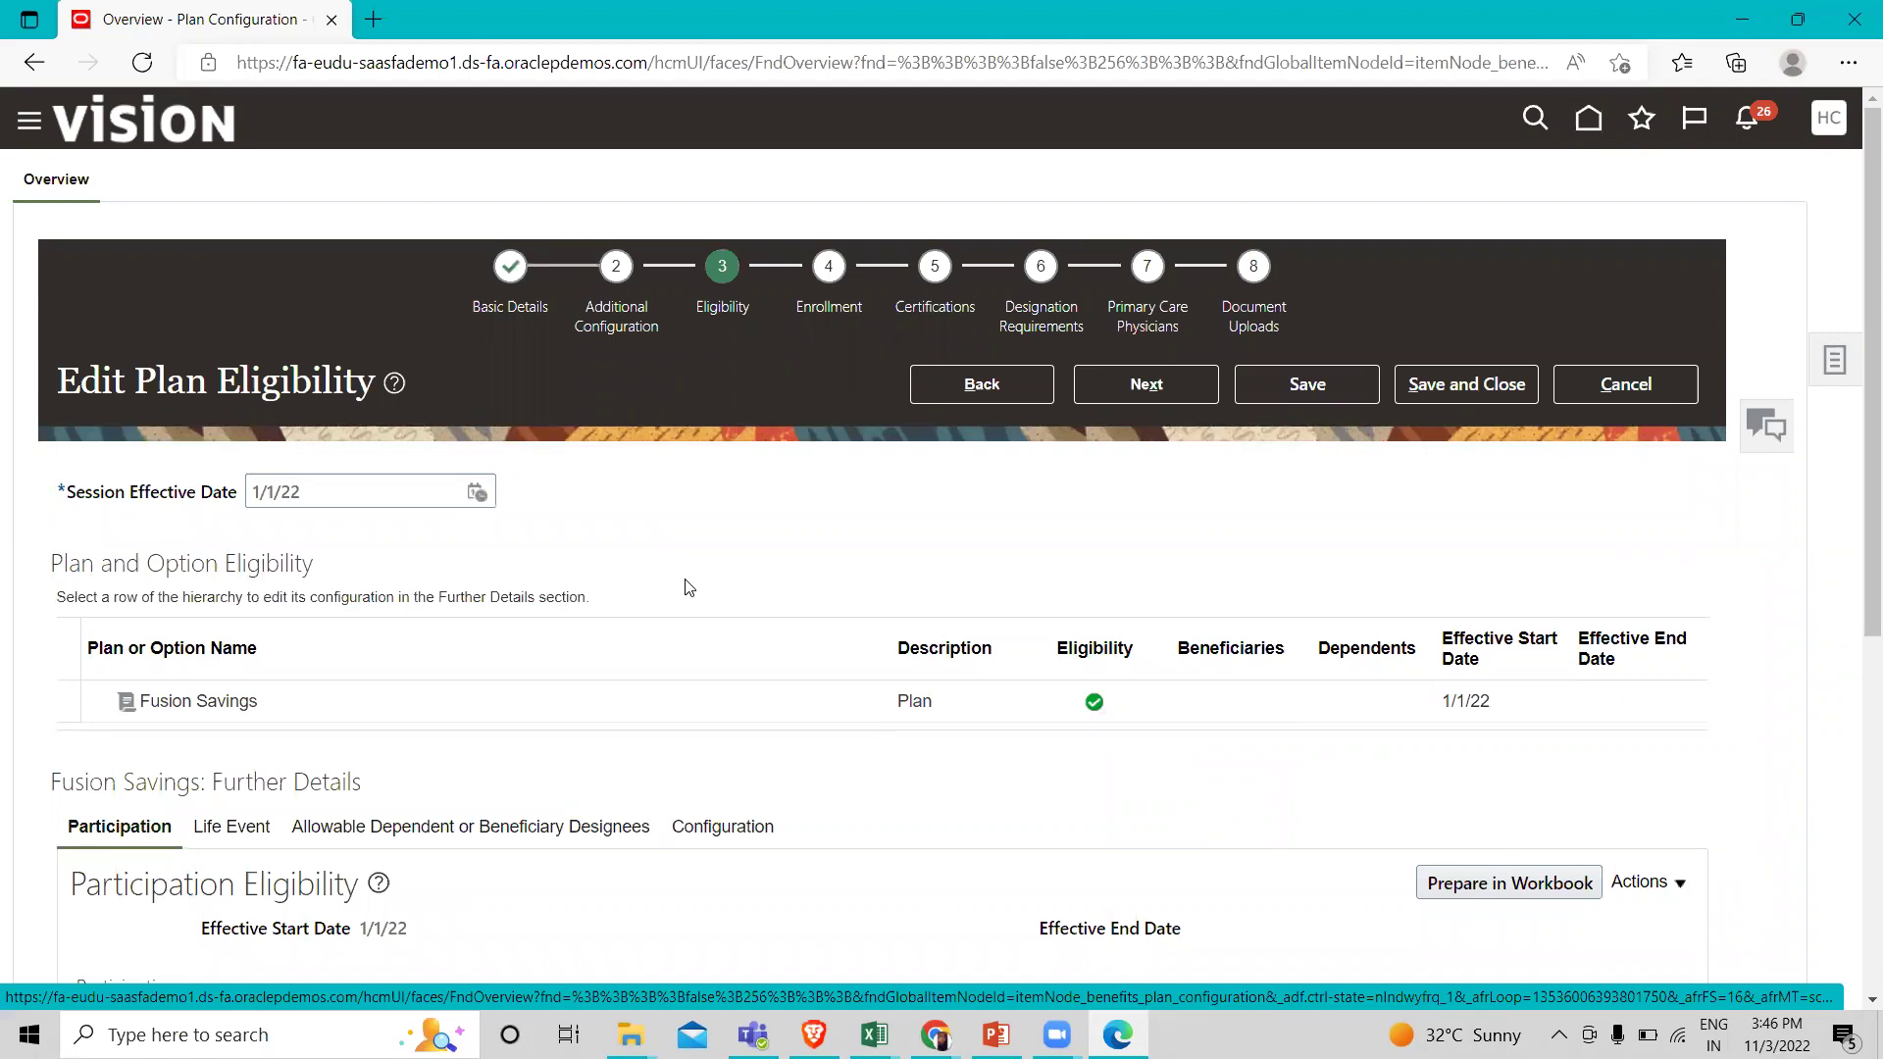
# Make the plan's participation eligibility editable and set its participation Start Date to As of event date.
pyautogui.scroll(-3, 690, 587)
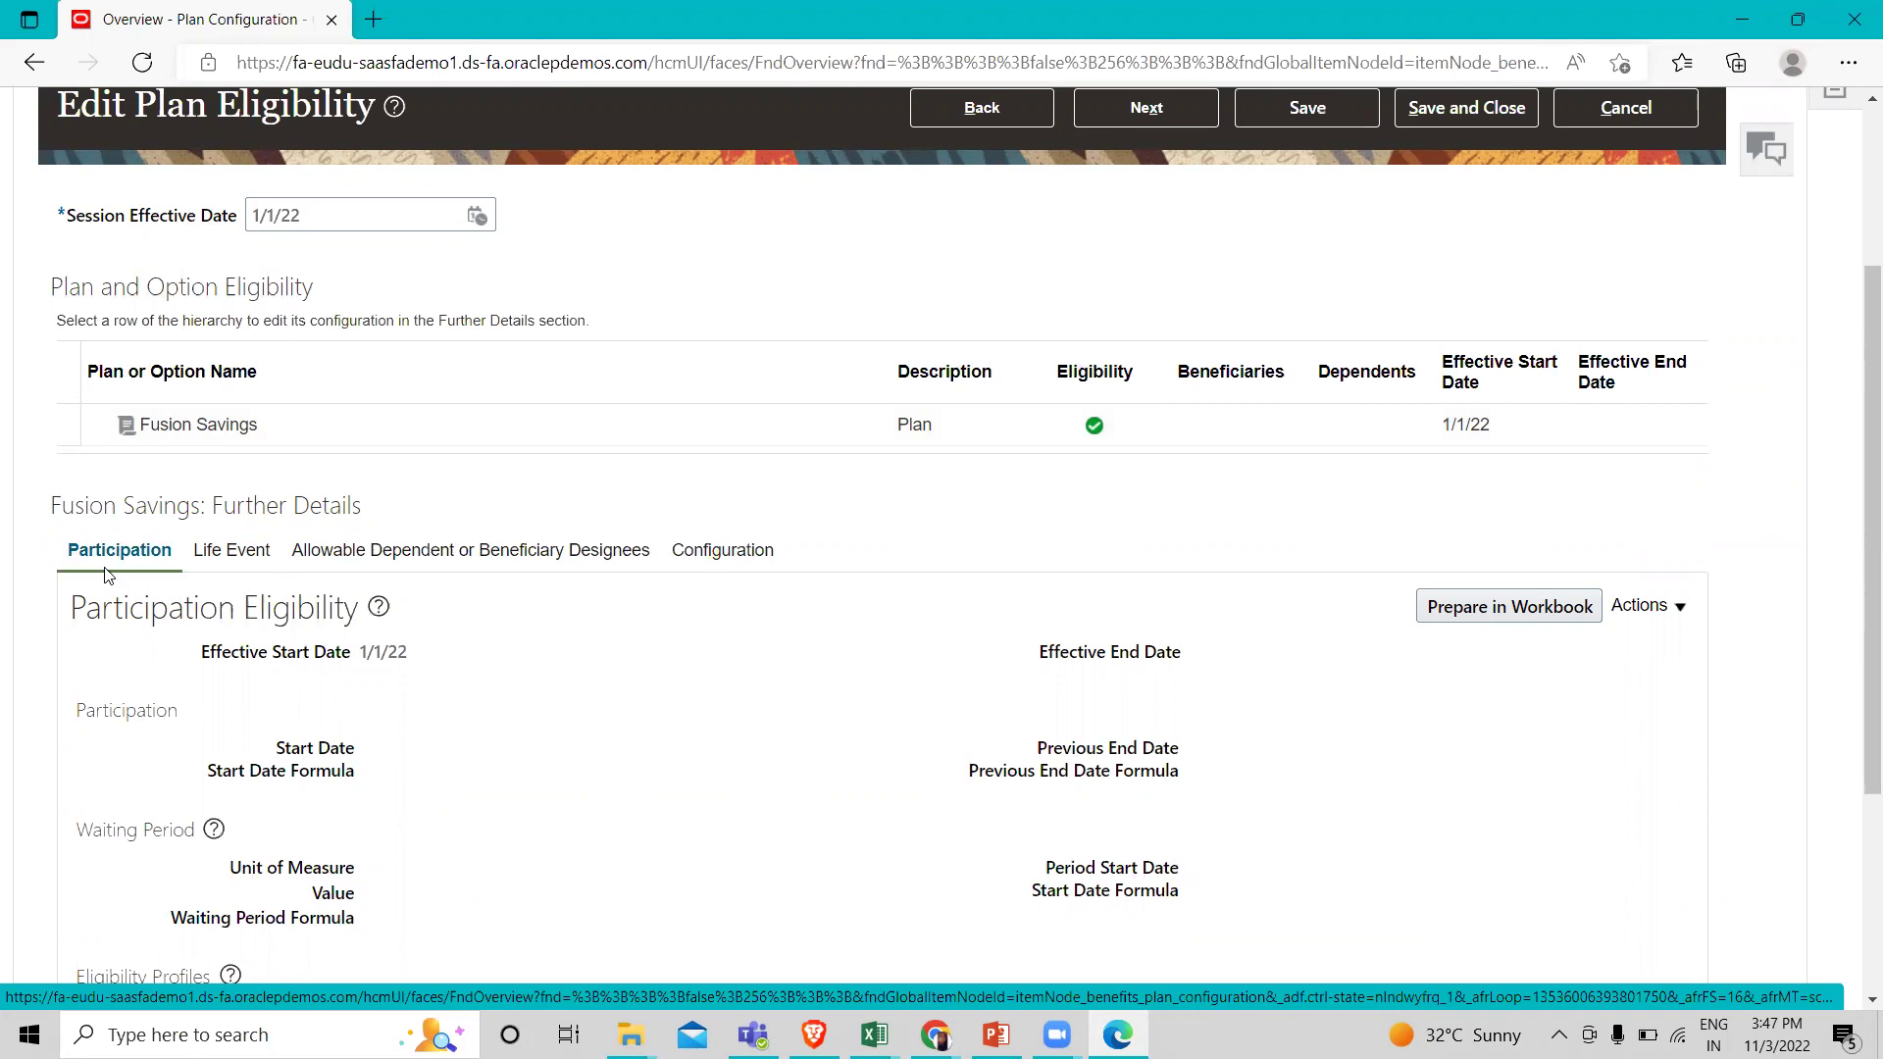
pyautogui.click(1664, 605)
pyautogui.click(1657, 683)
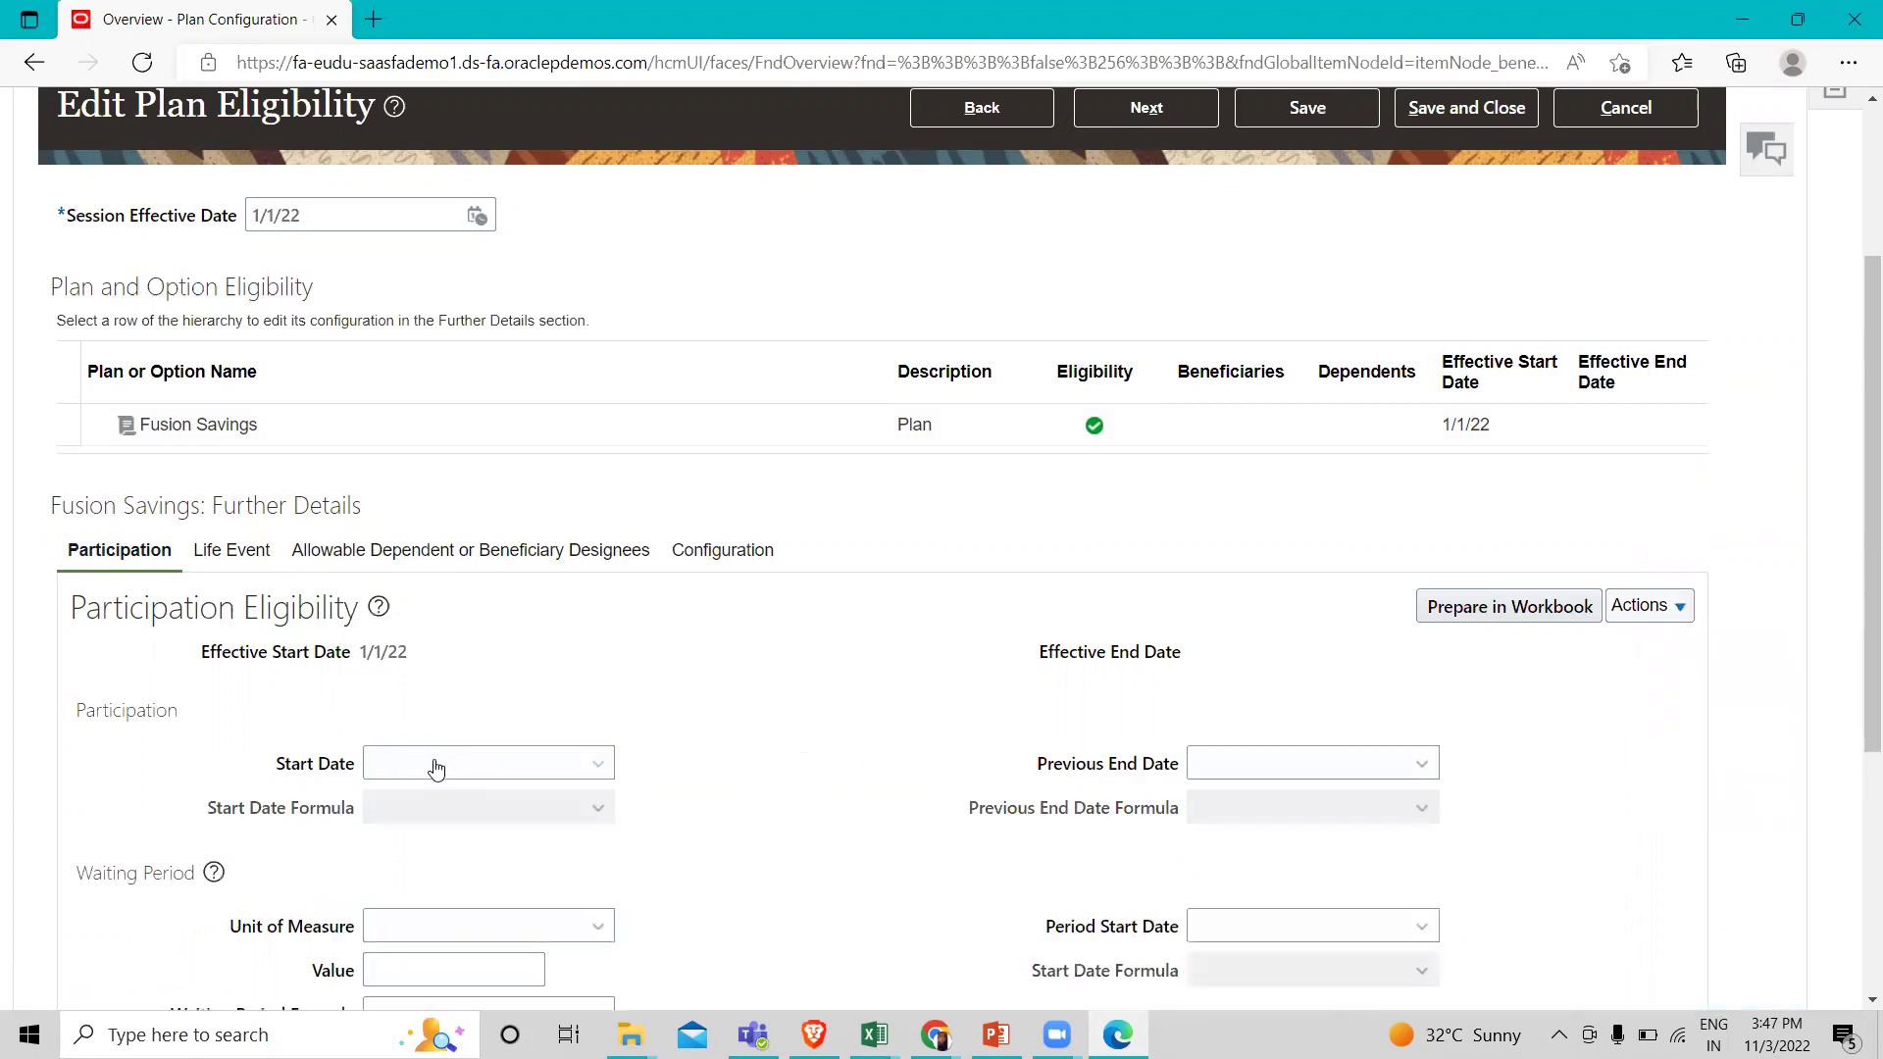
pyautogui.click(437, 767)
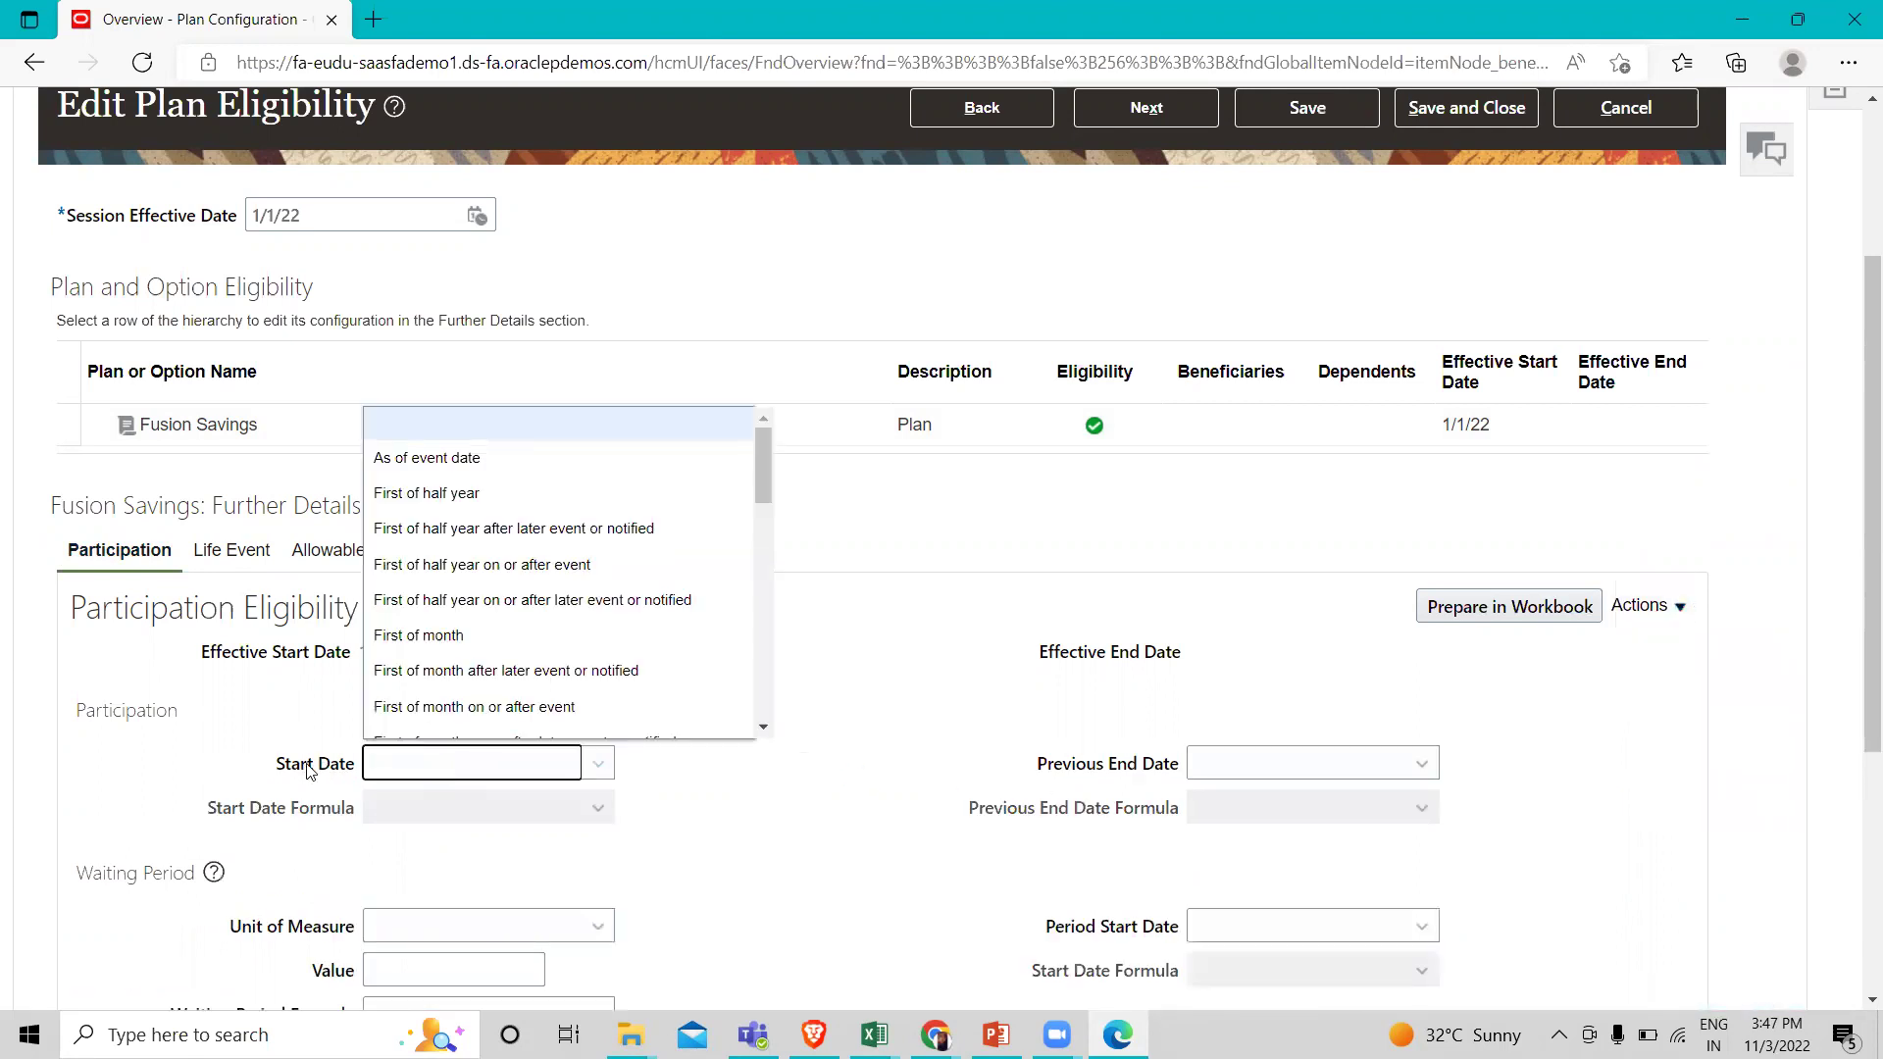
pyautogui.click(444, 461)
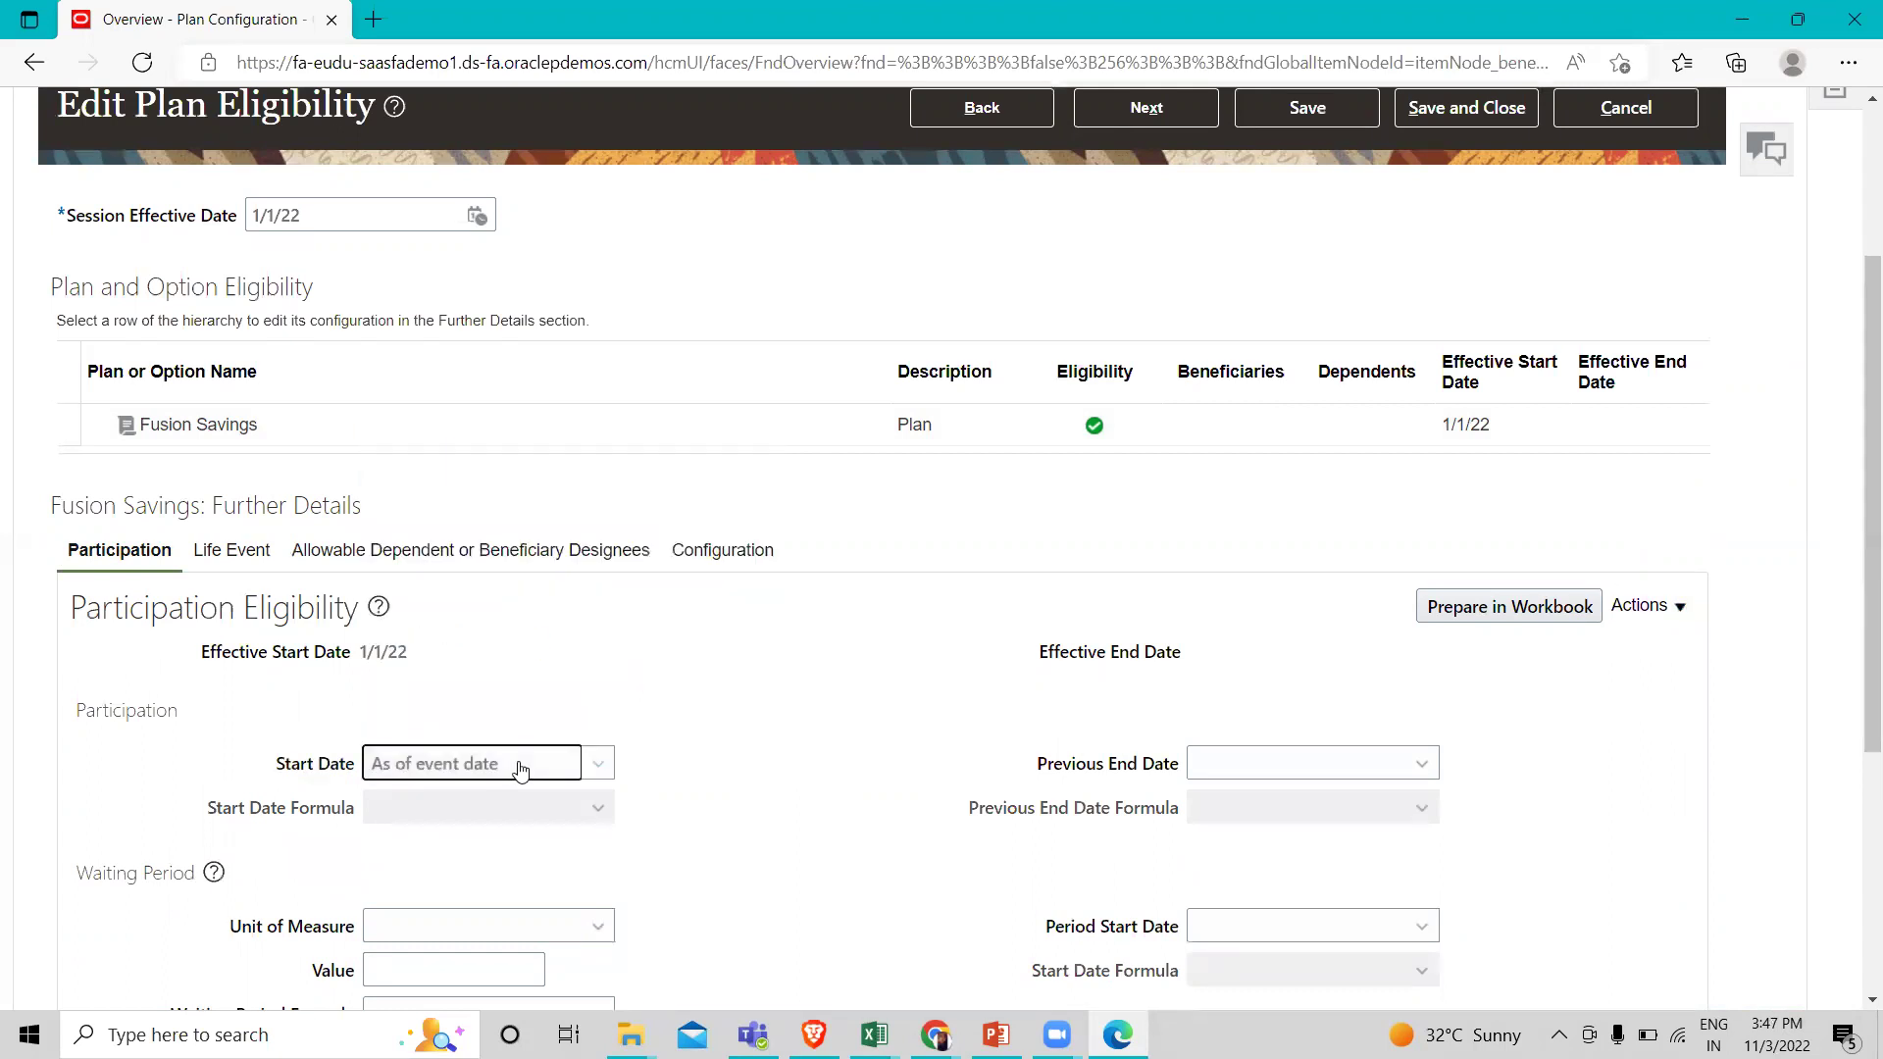
# Set the participation Previous End Date to One day before event and save the plan eligibility.
pyautogui.click(1380, 775)
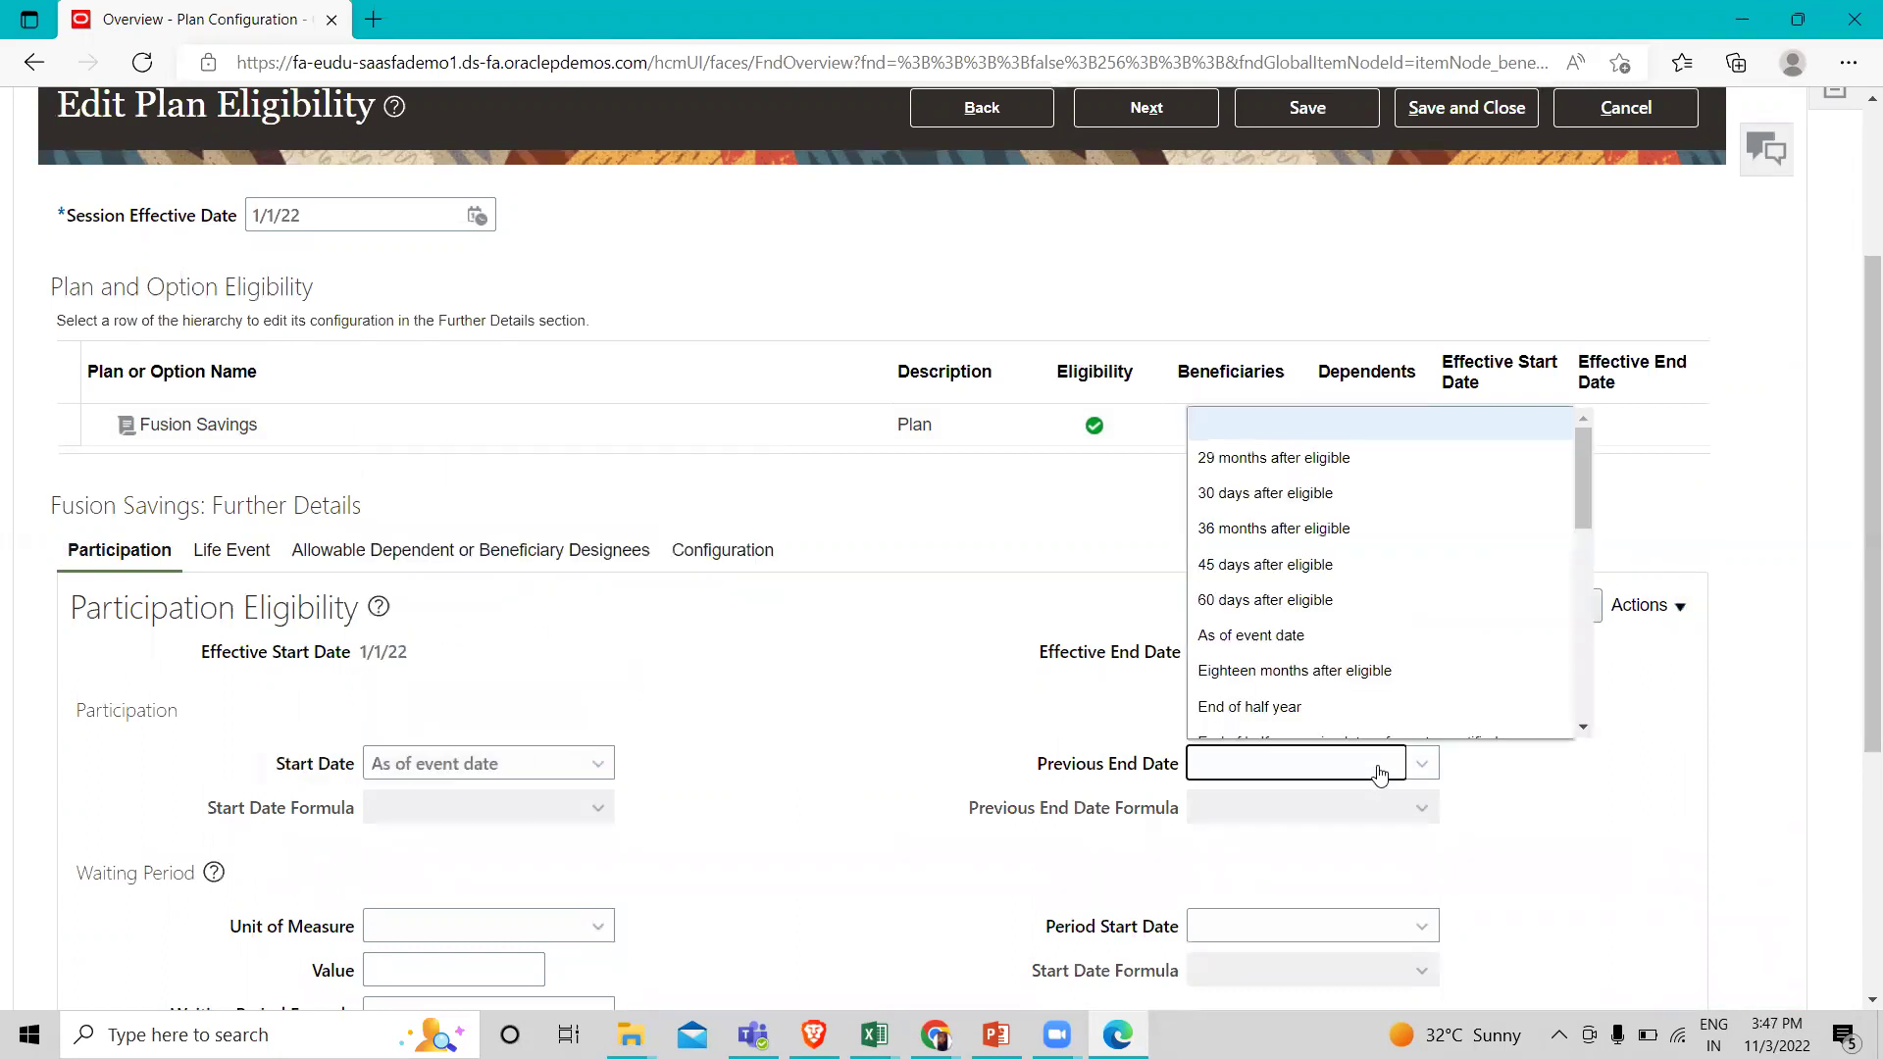
pyautogui.scroll(-5, 1336, 647)
pyautogui.scroll(-5, 1336, 652)
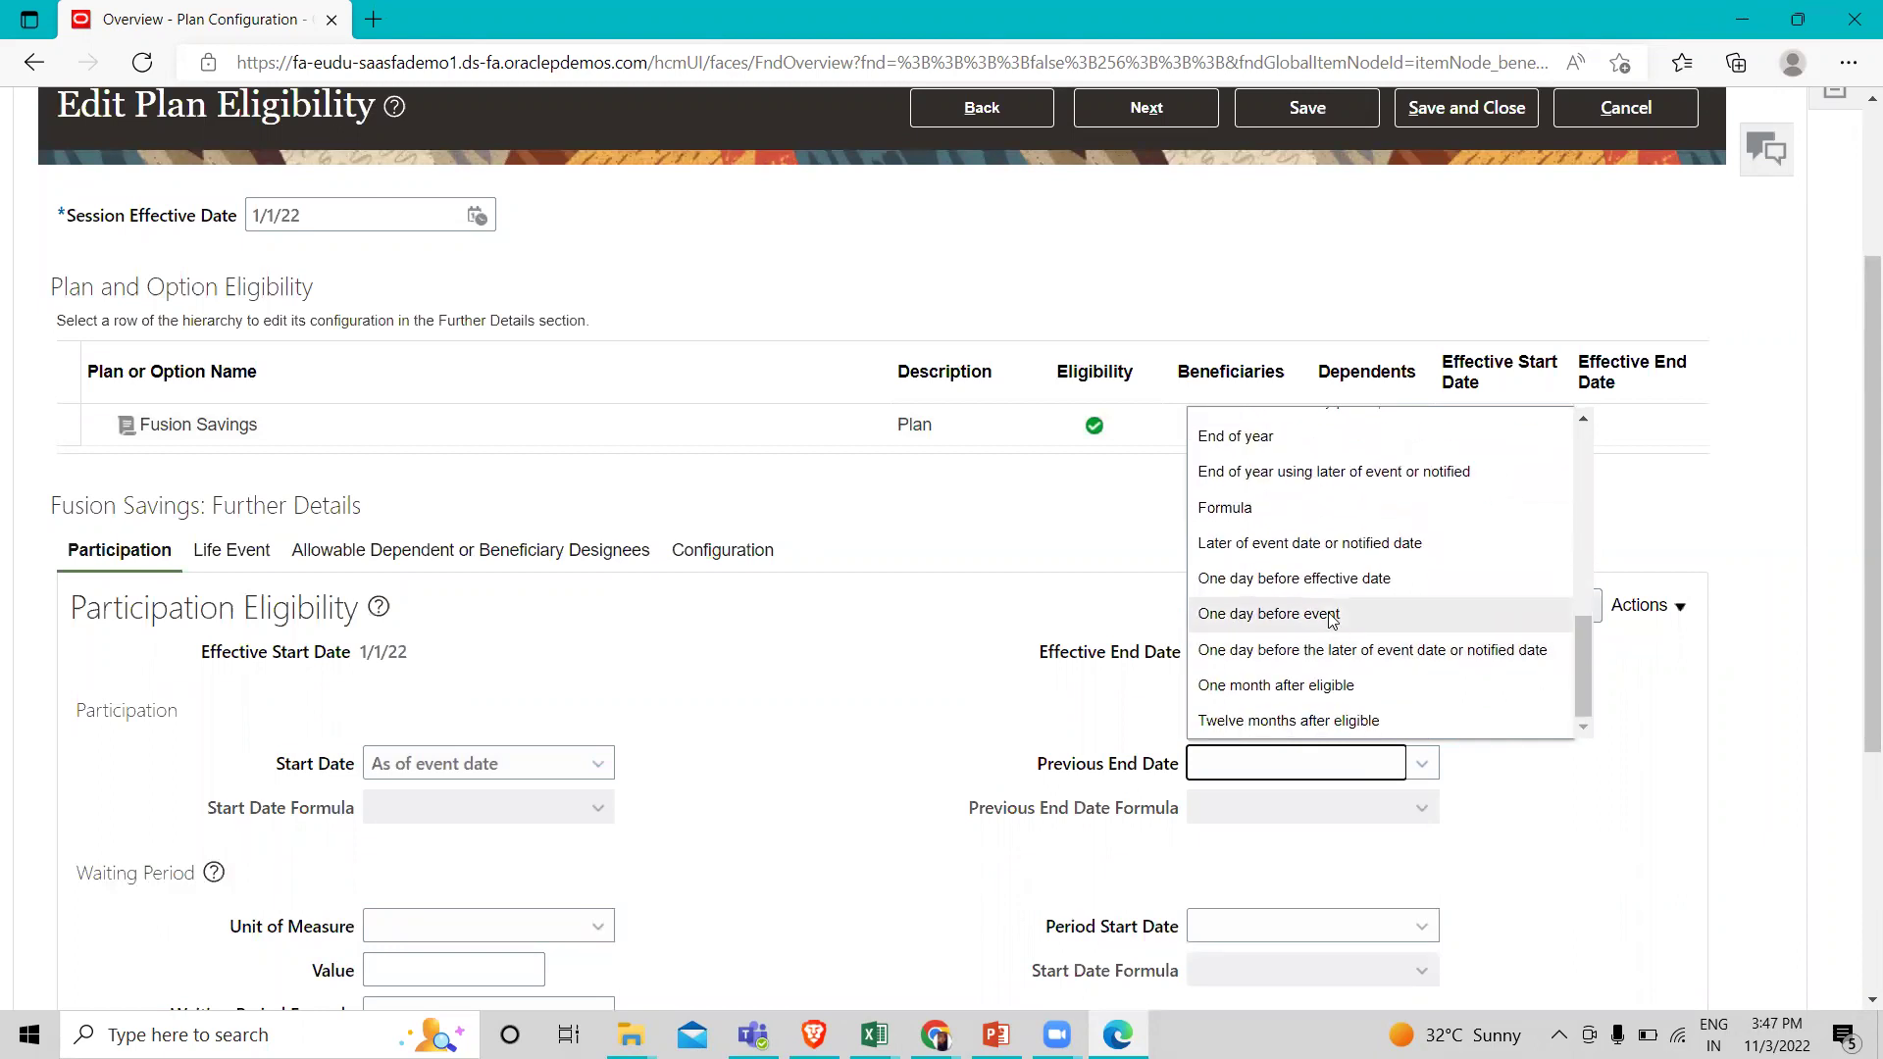
pyautogui.click(1332, 615)
pyautogui.scroll(3, 1327, 611)
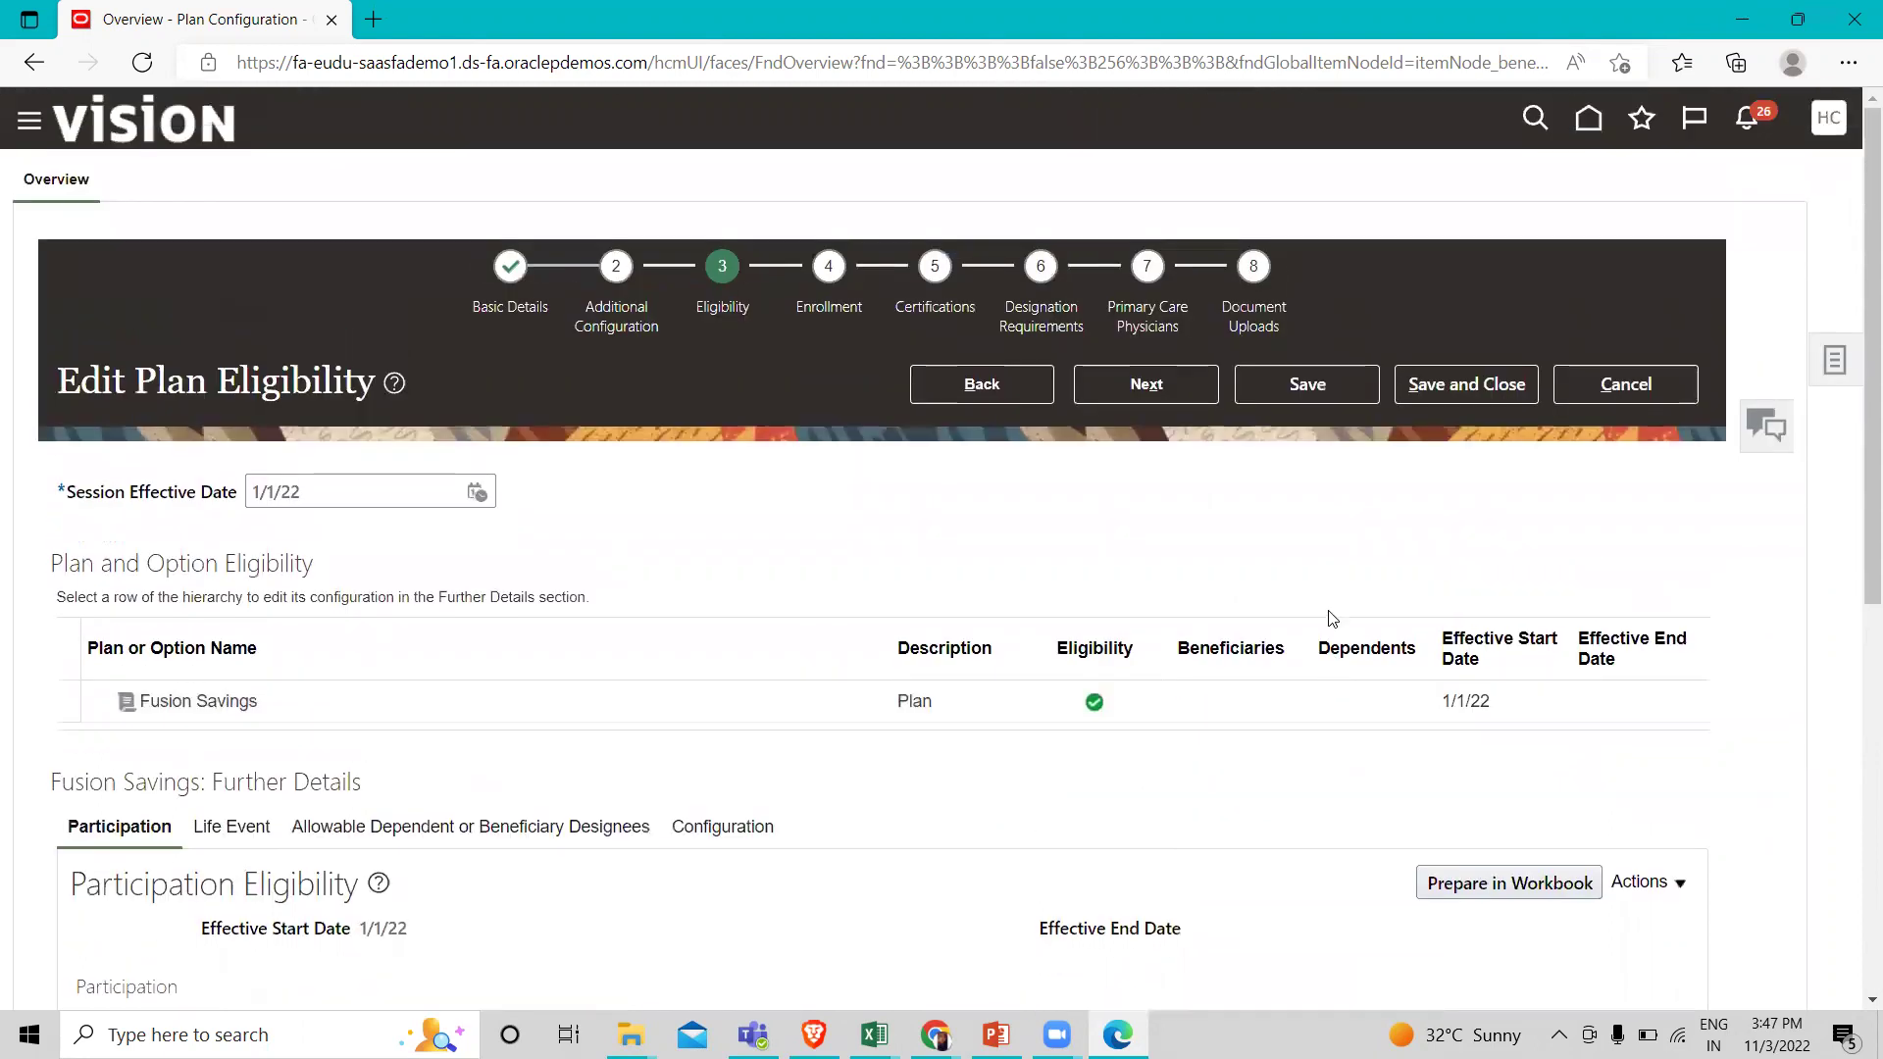
pyautogui.click(1304, 386)
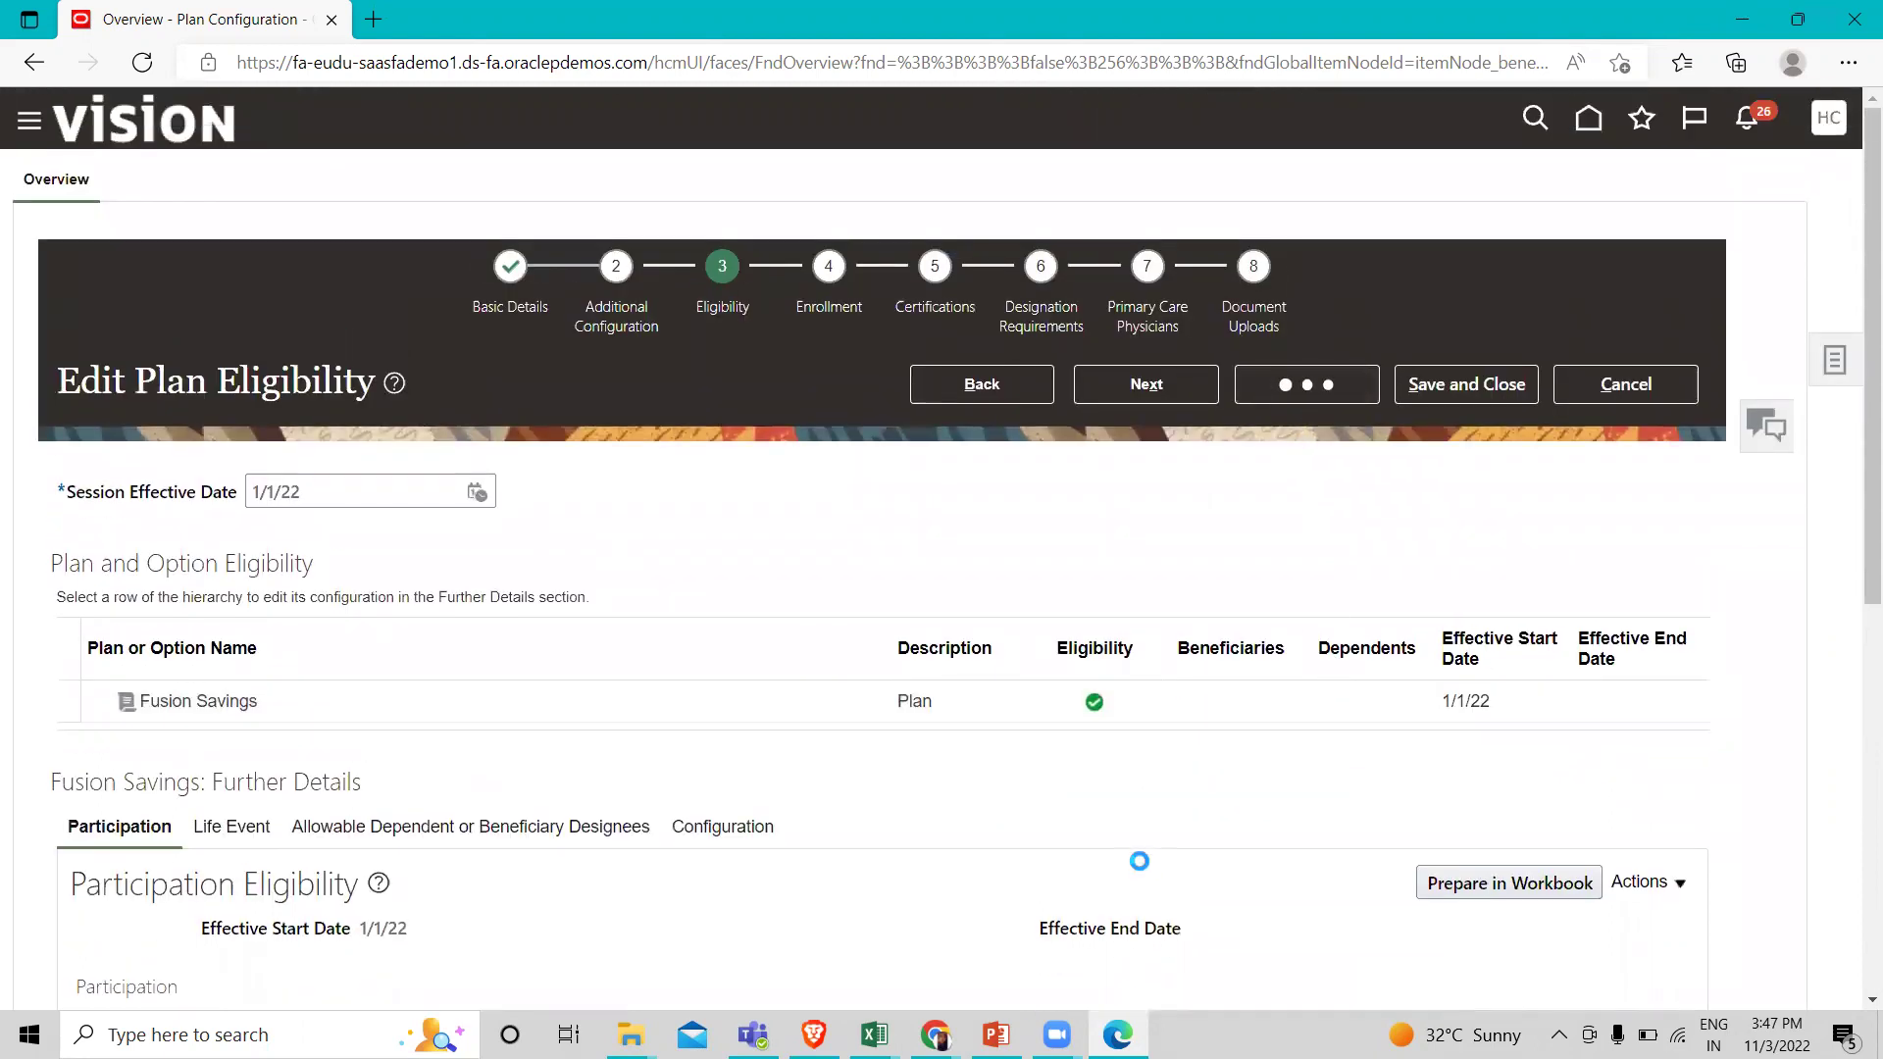
# Create an allowable designee designation for the plan with group relationship Family and designation type Beneficiaries.
pyautogui.scroll(-4, 1058, 775)
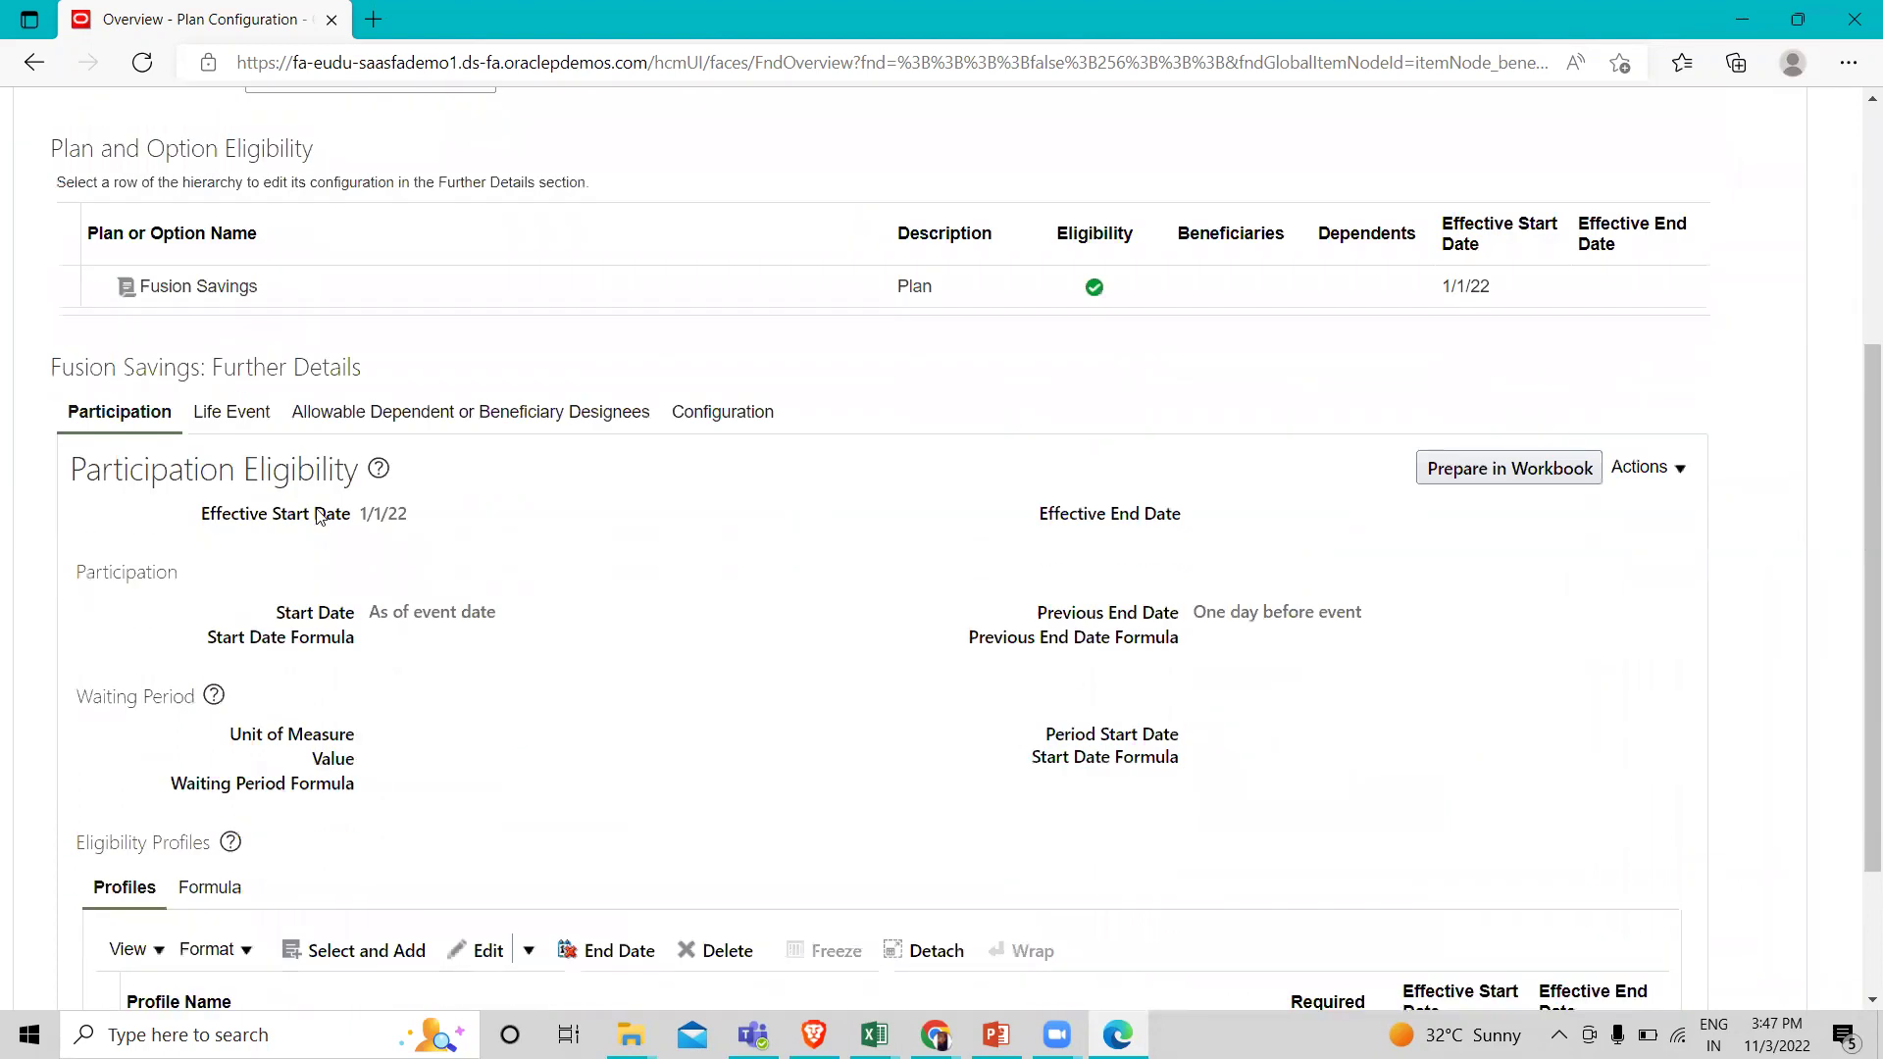
pyautogui.click(361, 416)
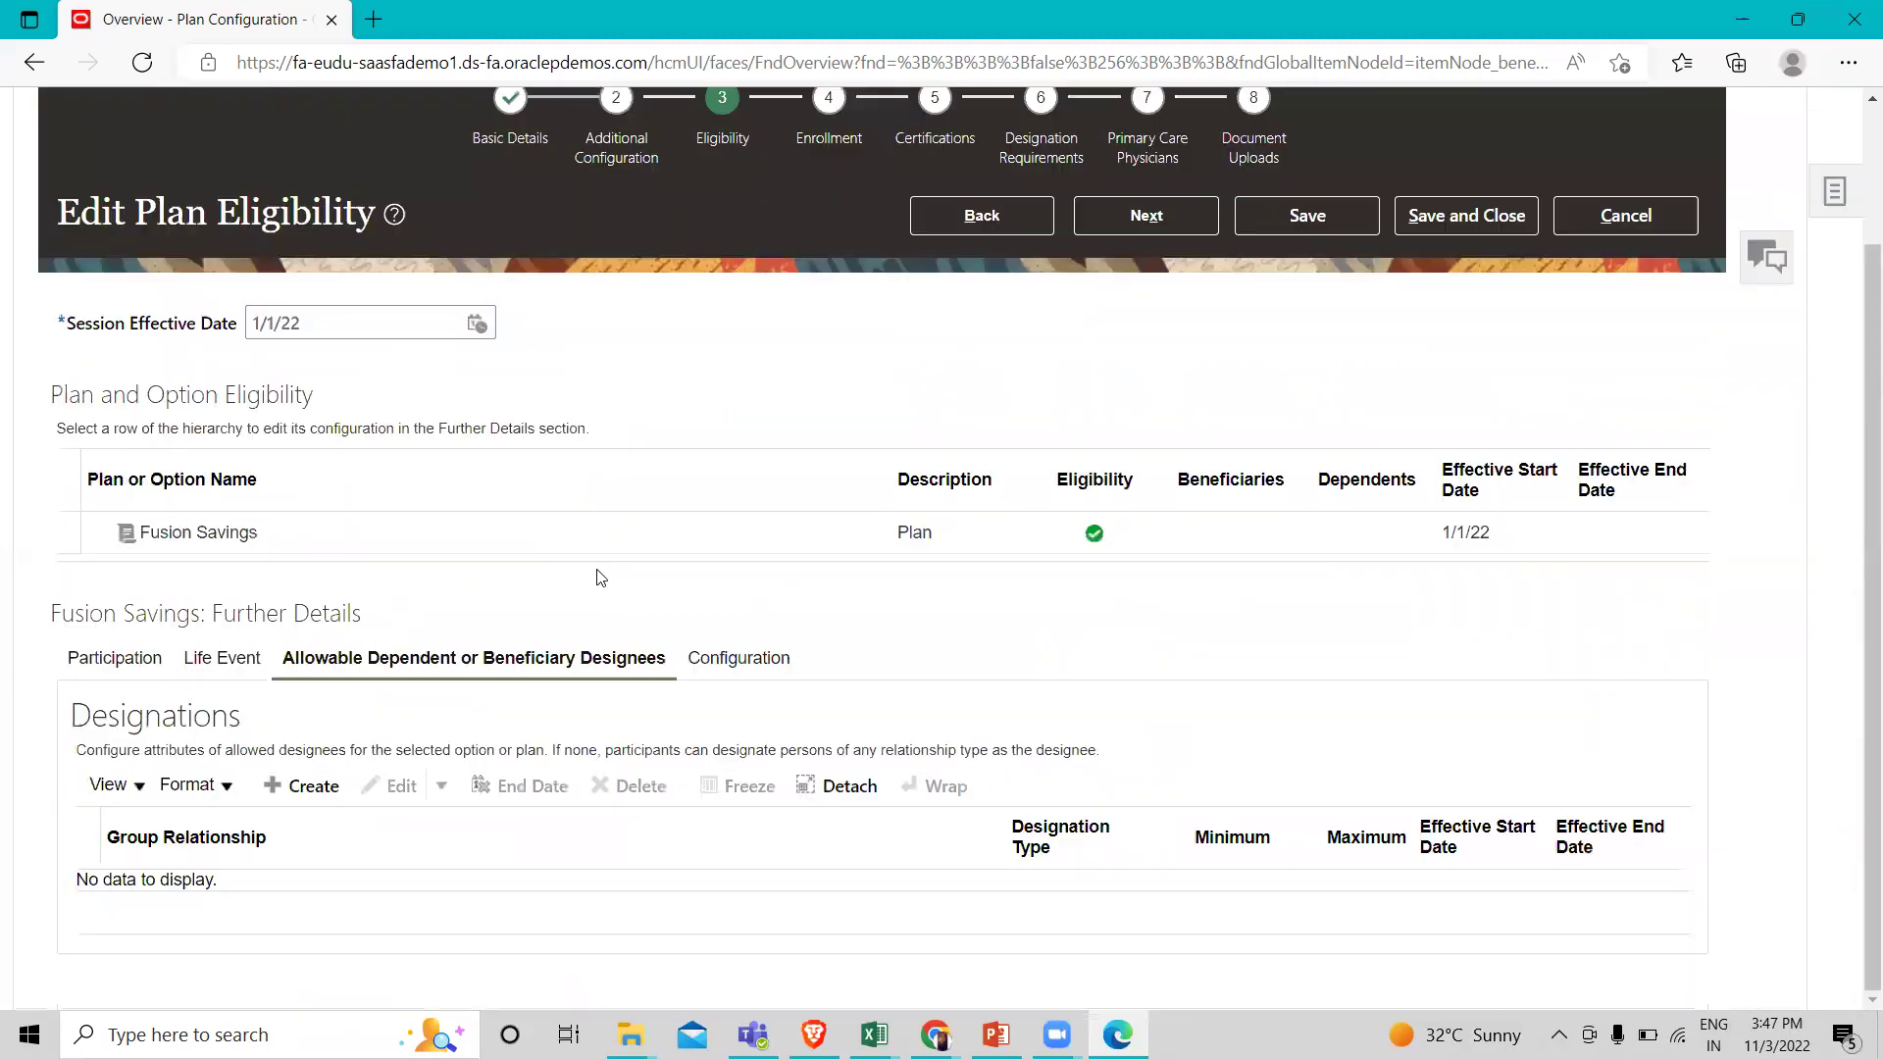
pyautogui.click(300, 789)
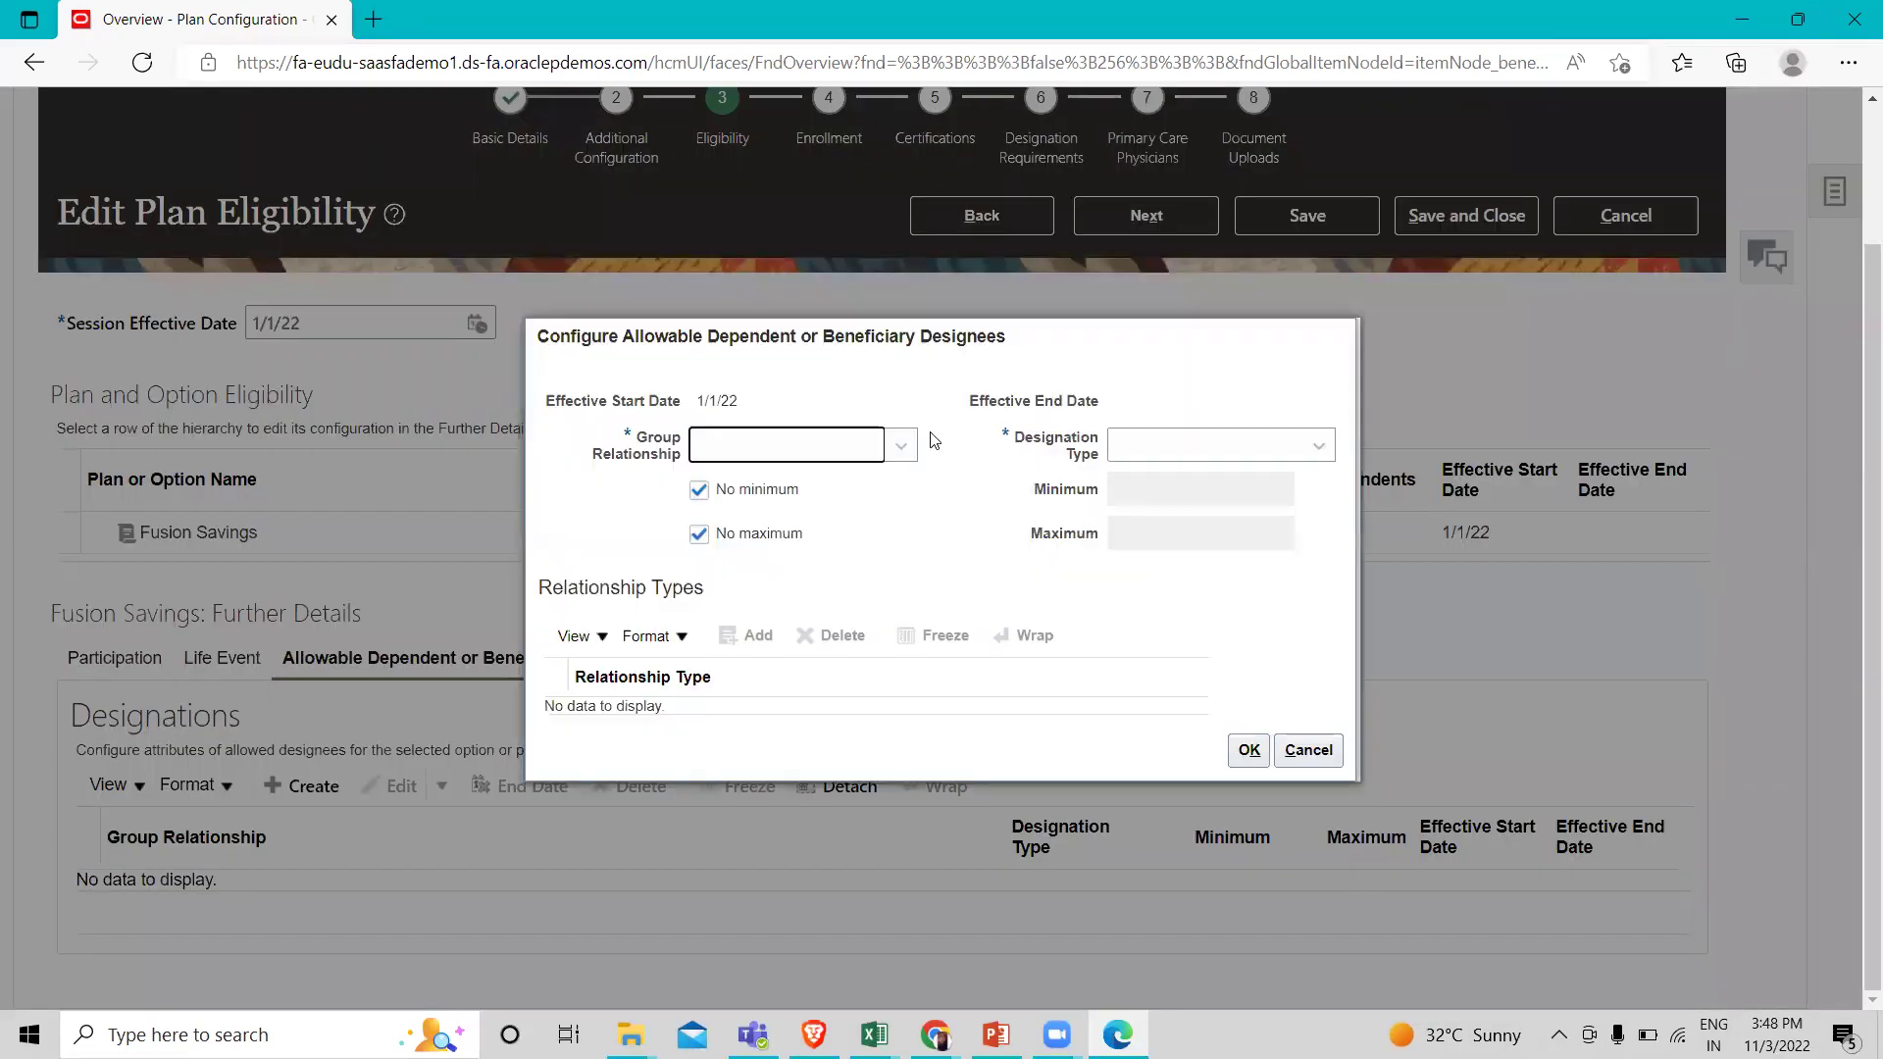
pyautogui.click(908, 440)
pyautogui.click(726, 586)
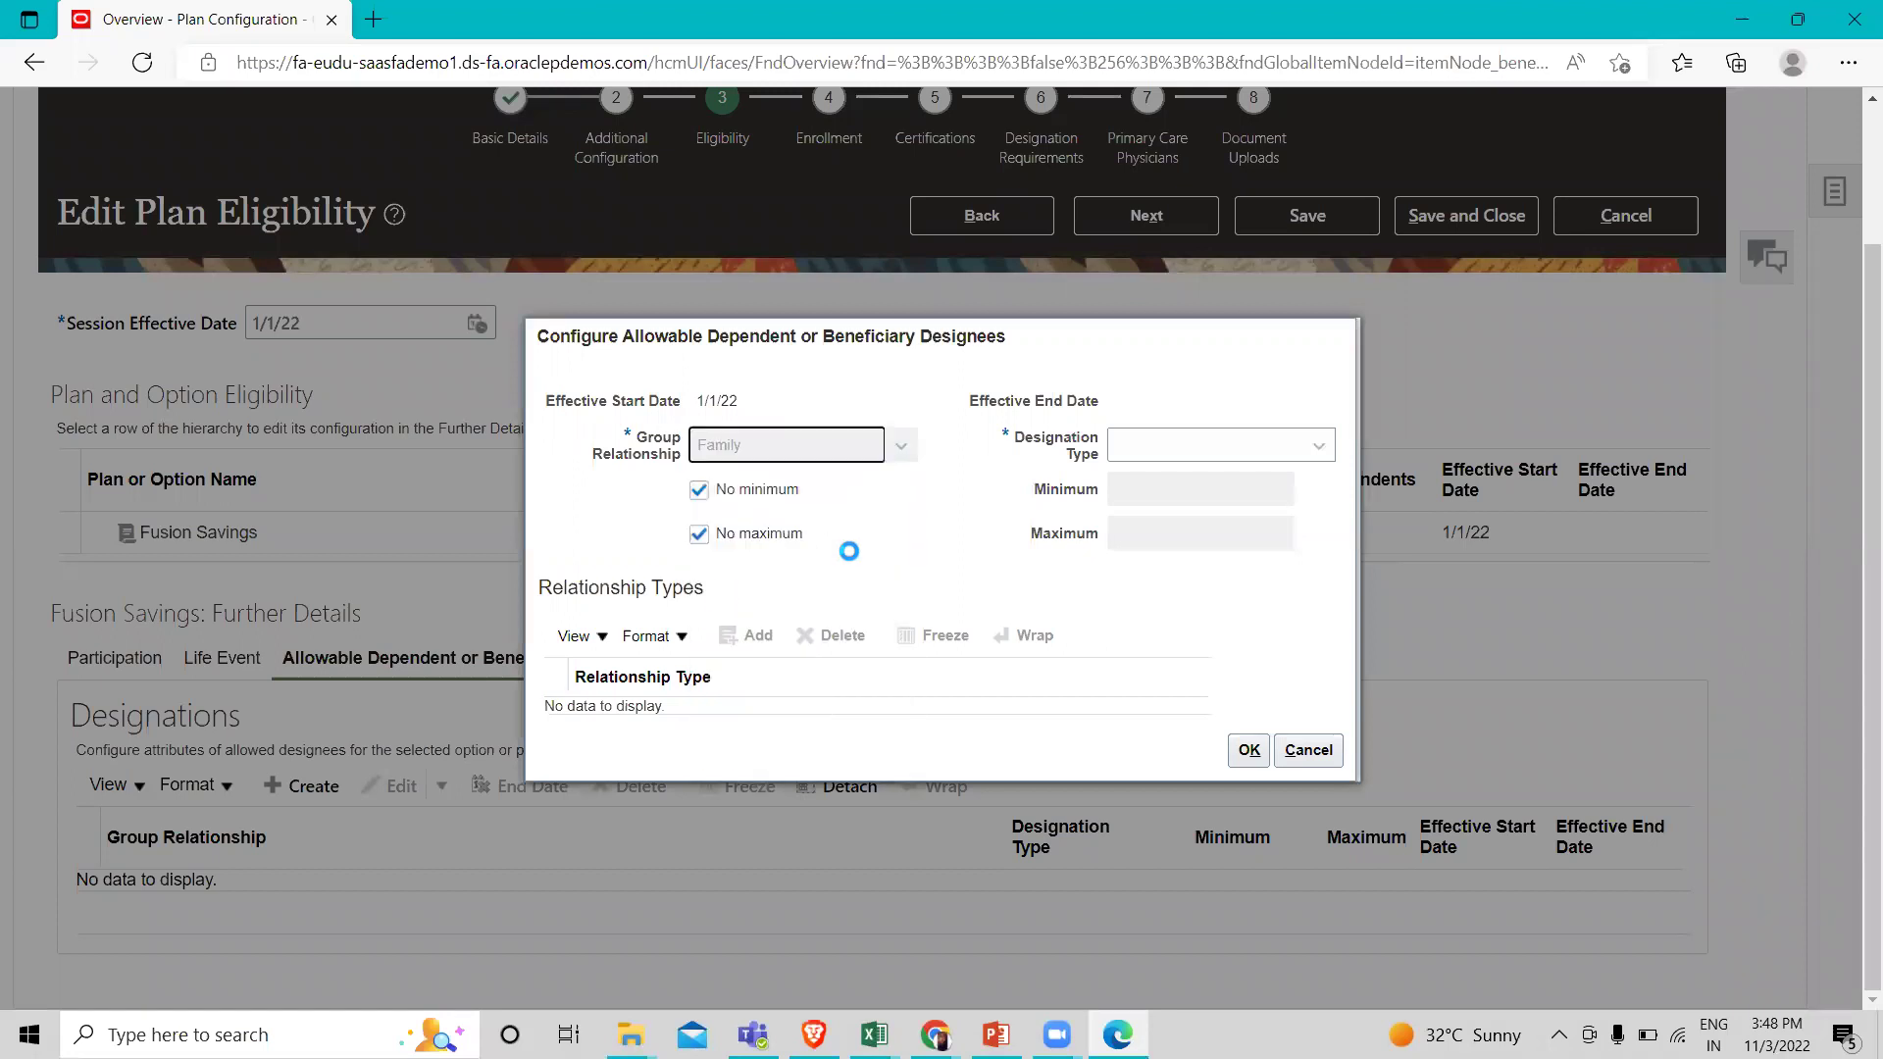
pyautogui.click(1245, 458)
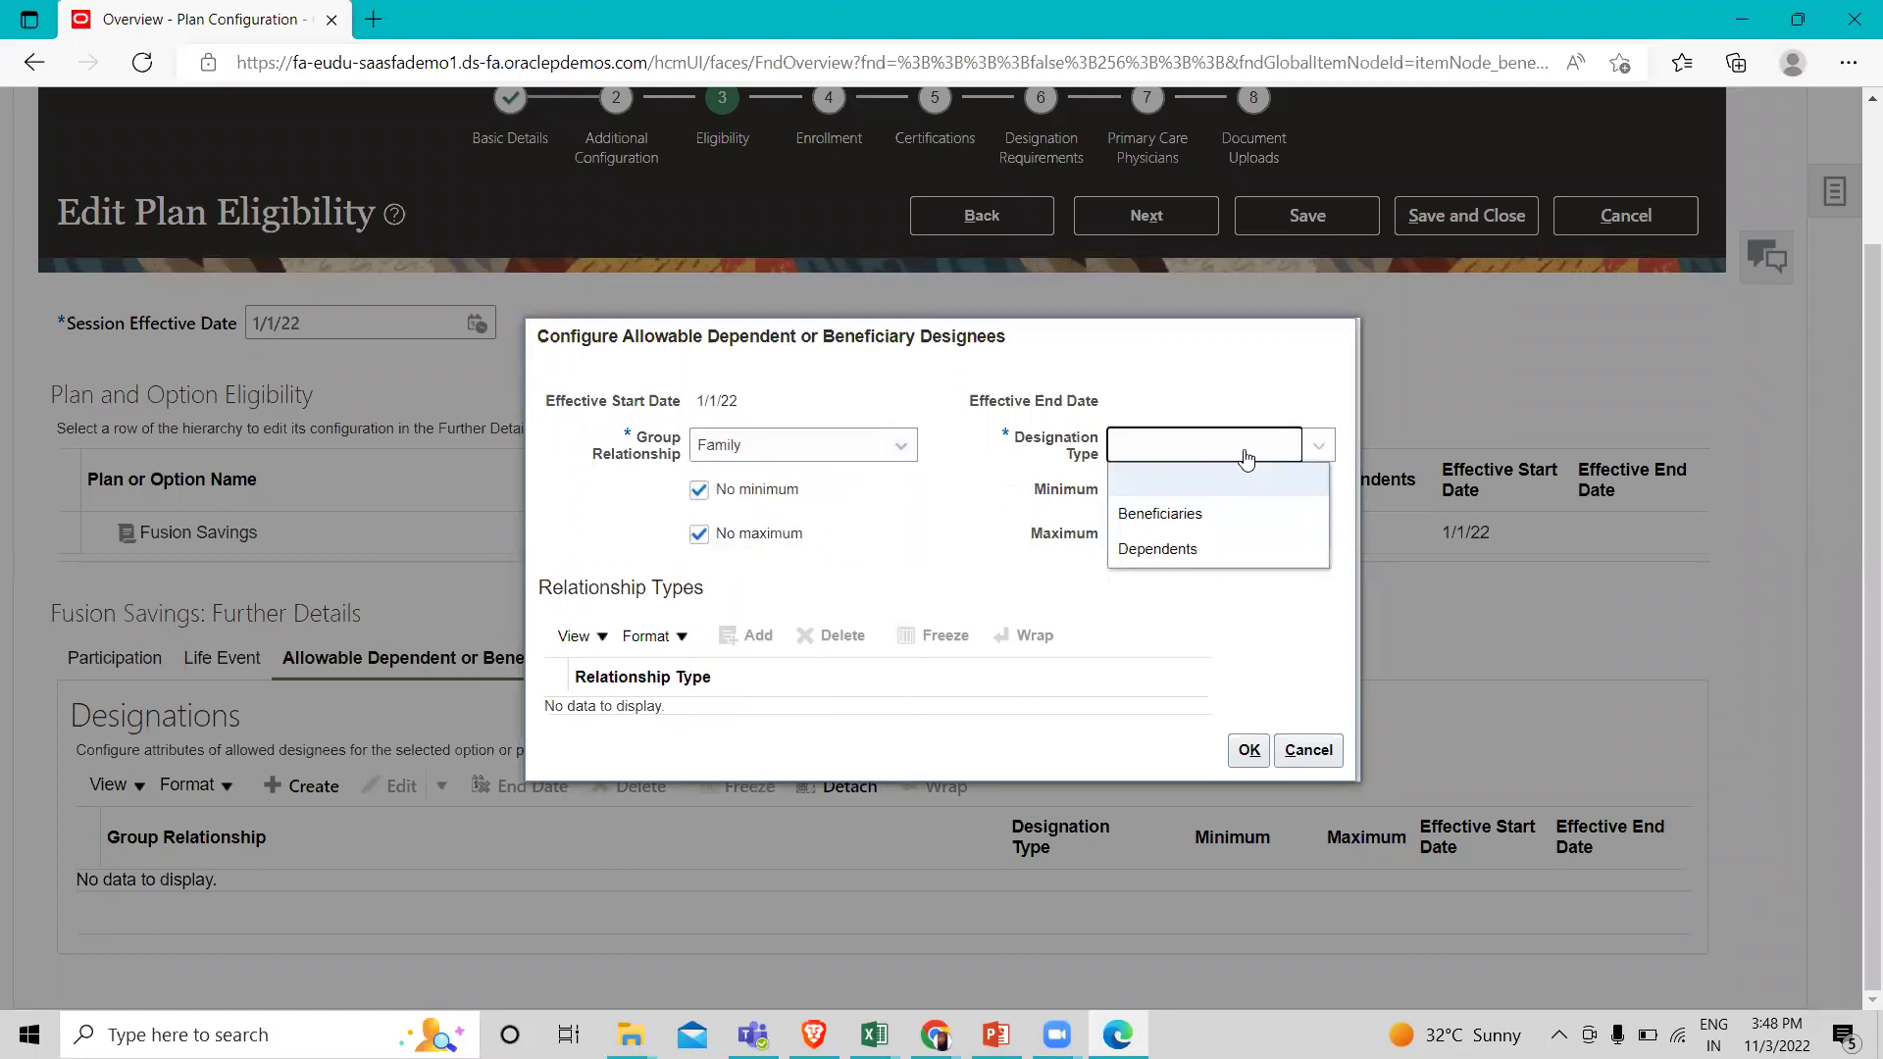
pyautogui.click(1198, 514)
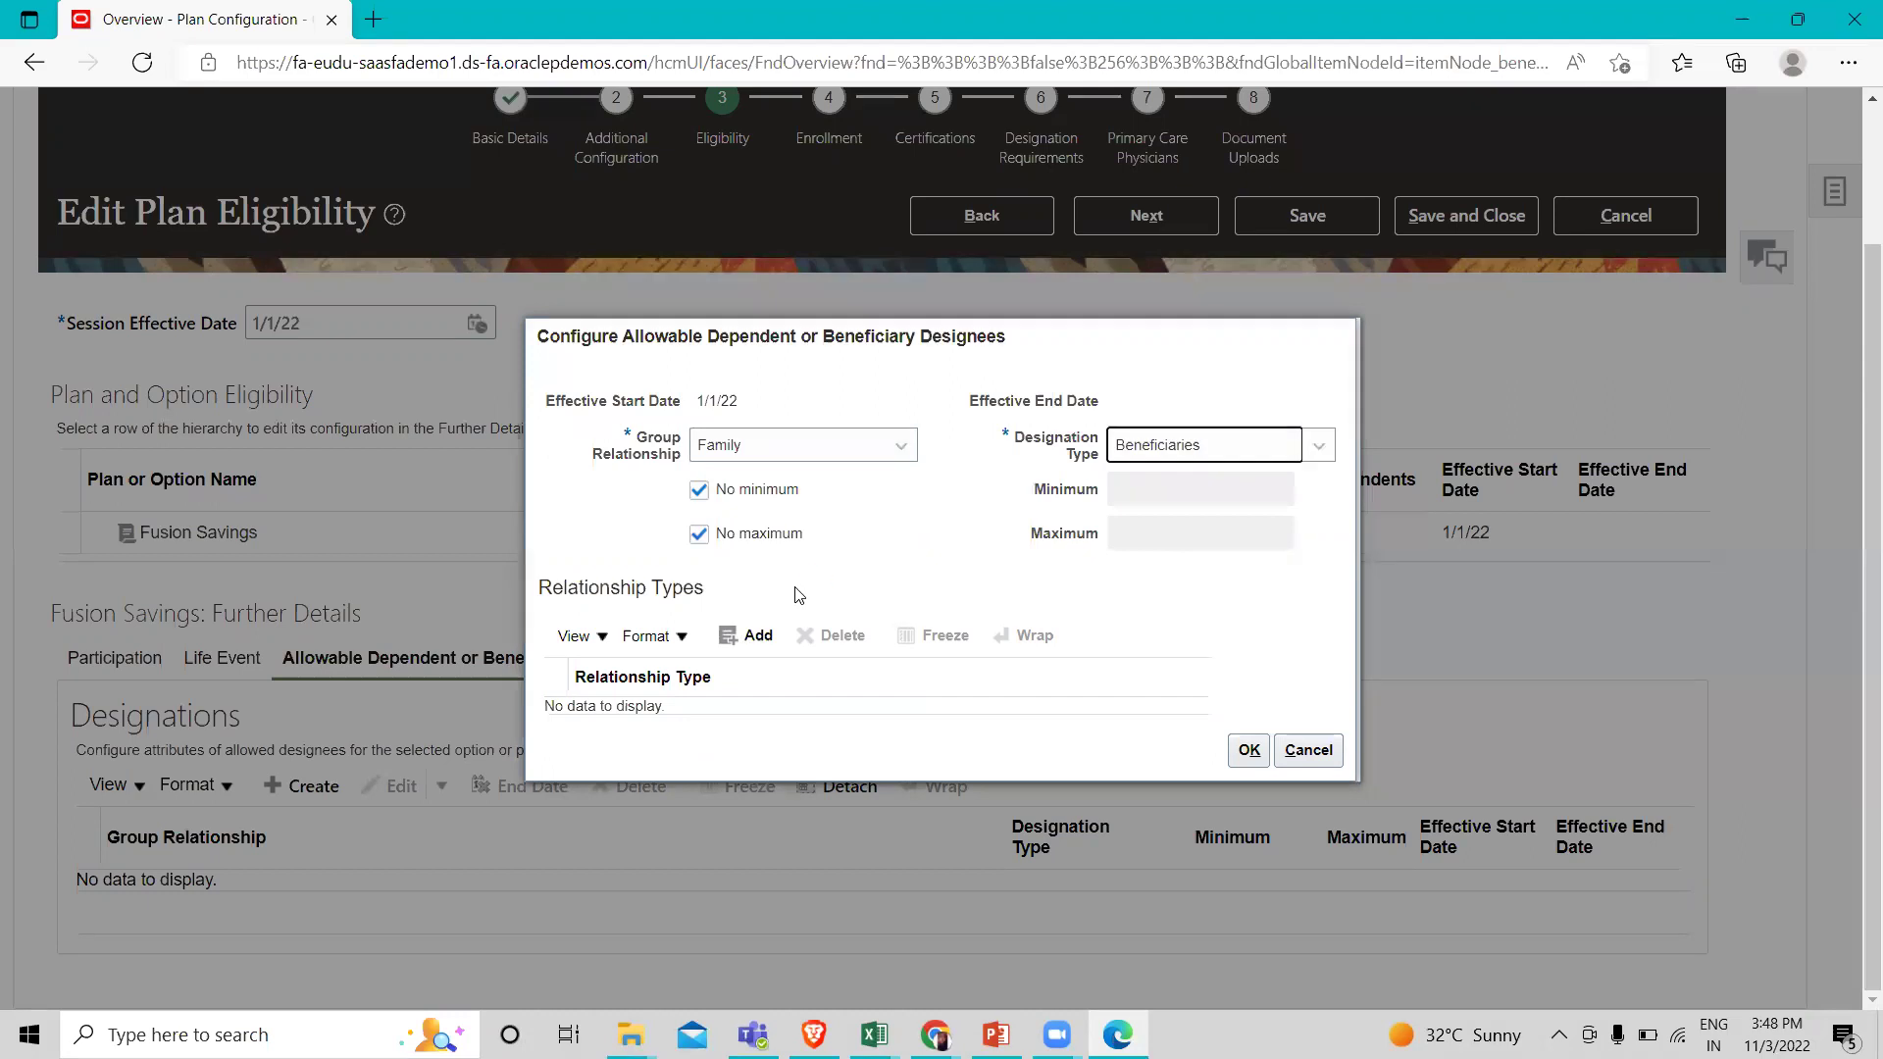
# Add the relationship types Child and Adopted child to the Family beneficiaries designation.
pyautogui.click(754, 648)
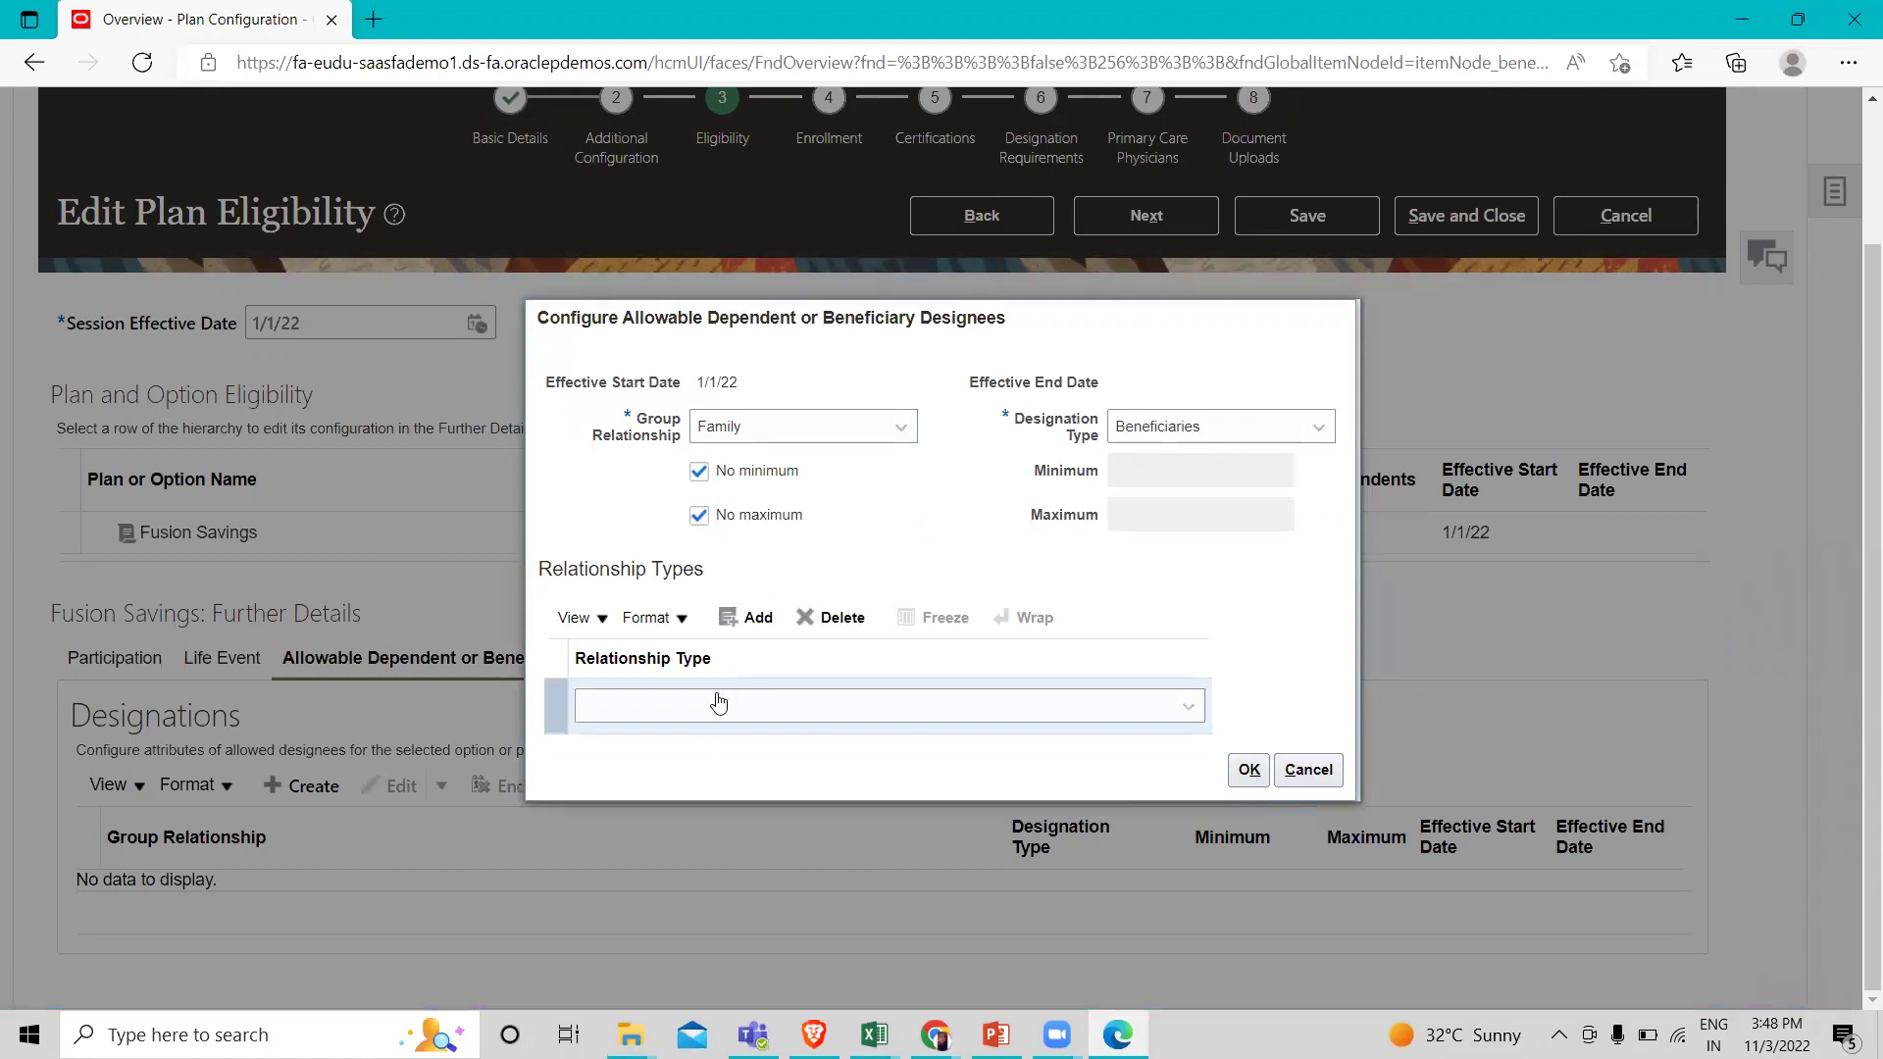
pyautogui.click(718, 703)
pyautogui.click(643, 652)
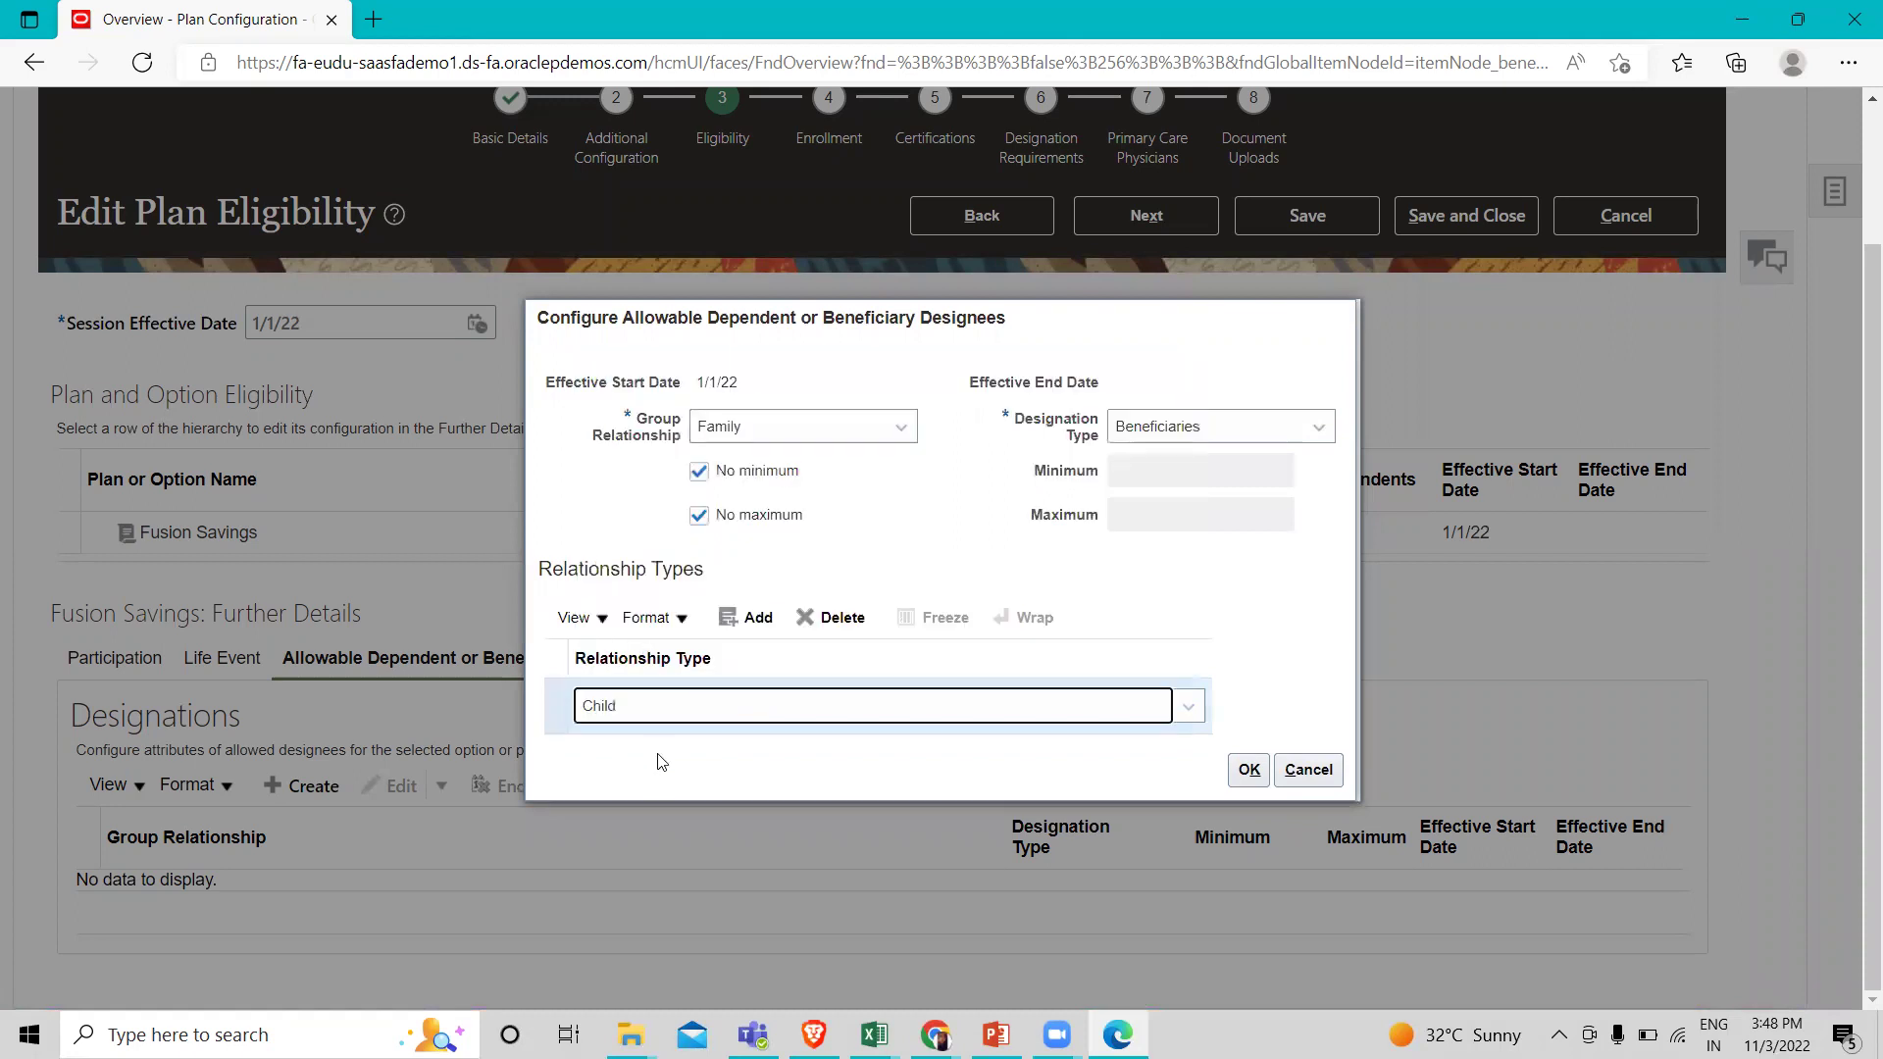
pyautogui.click(751, 617)
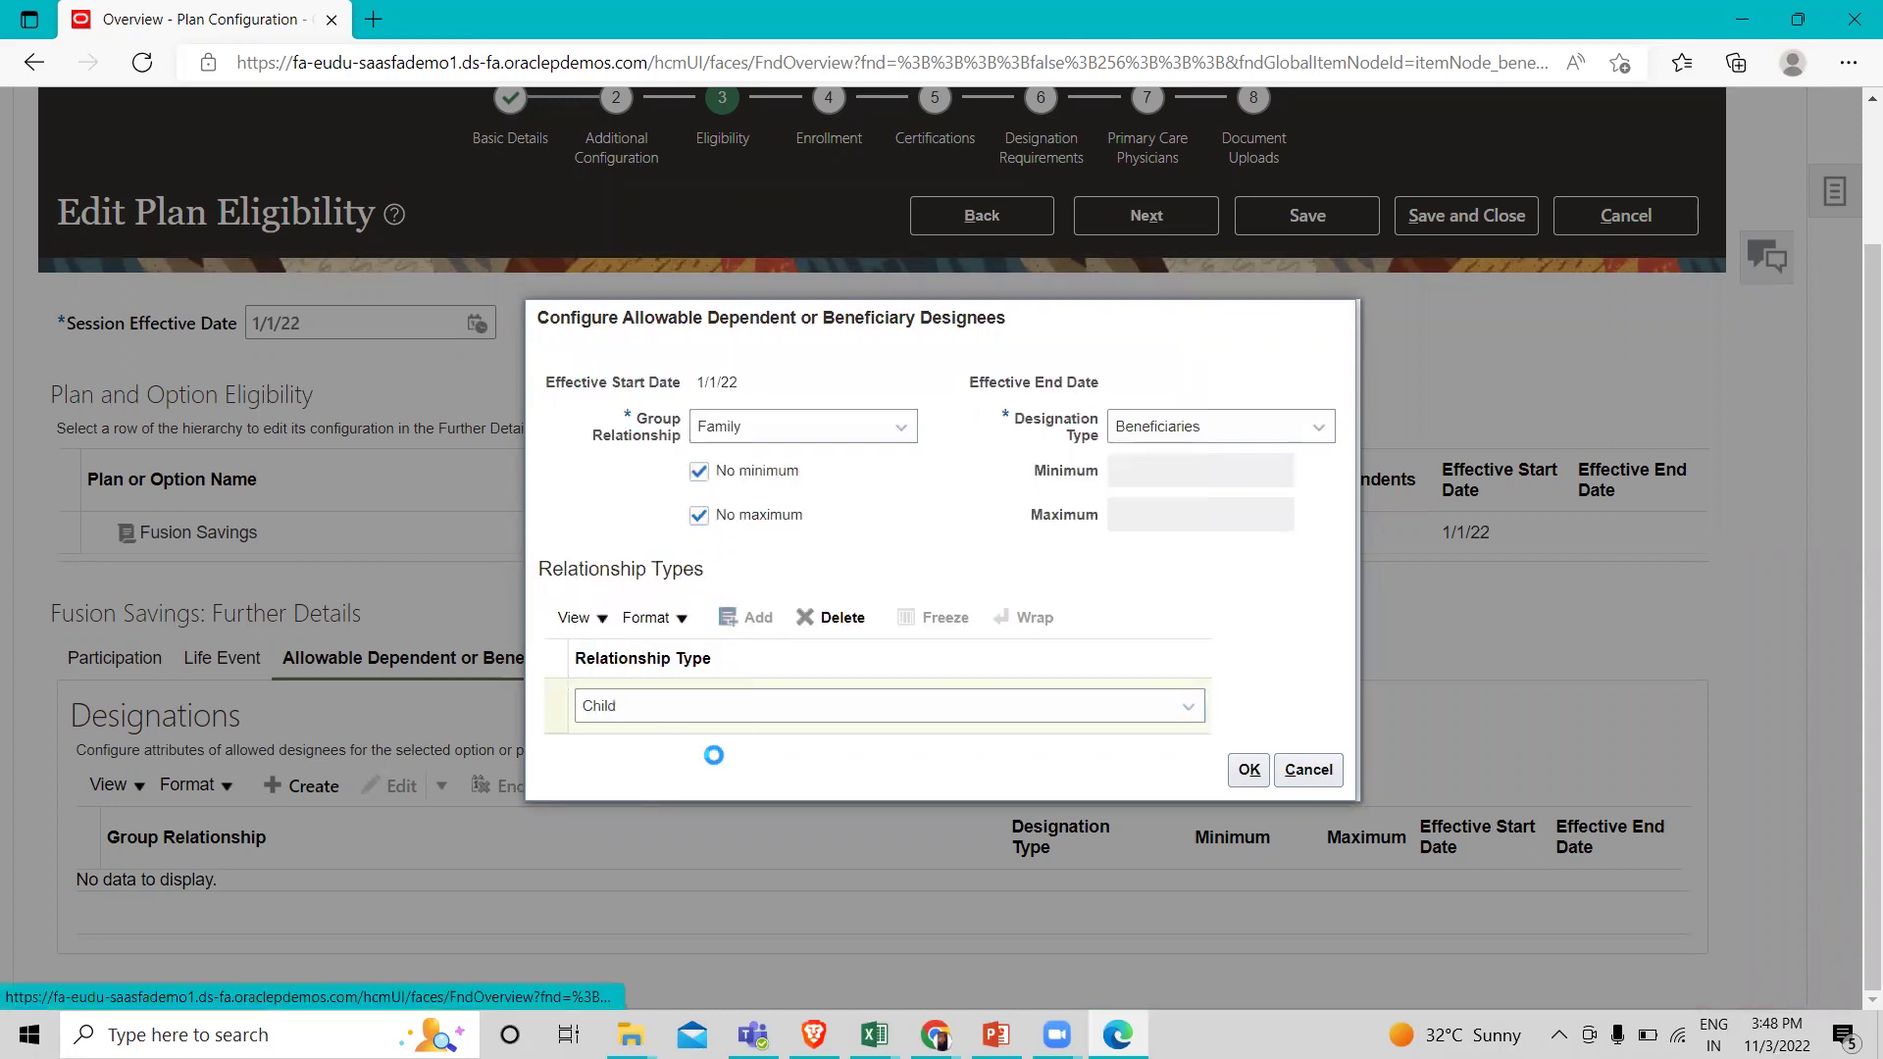
pyautogui.click(686, 679)
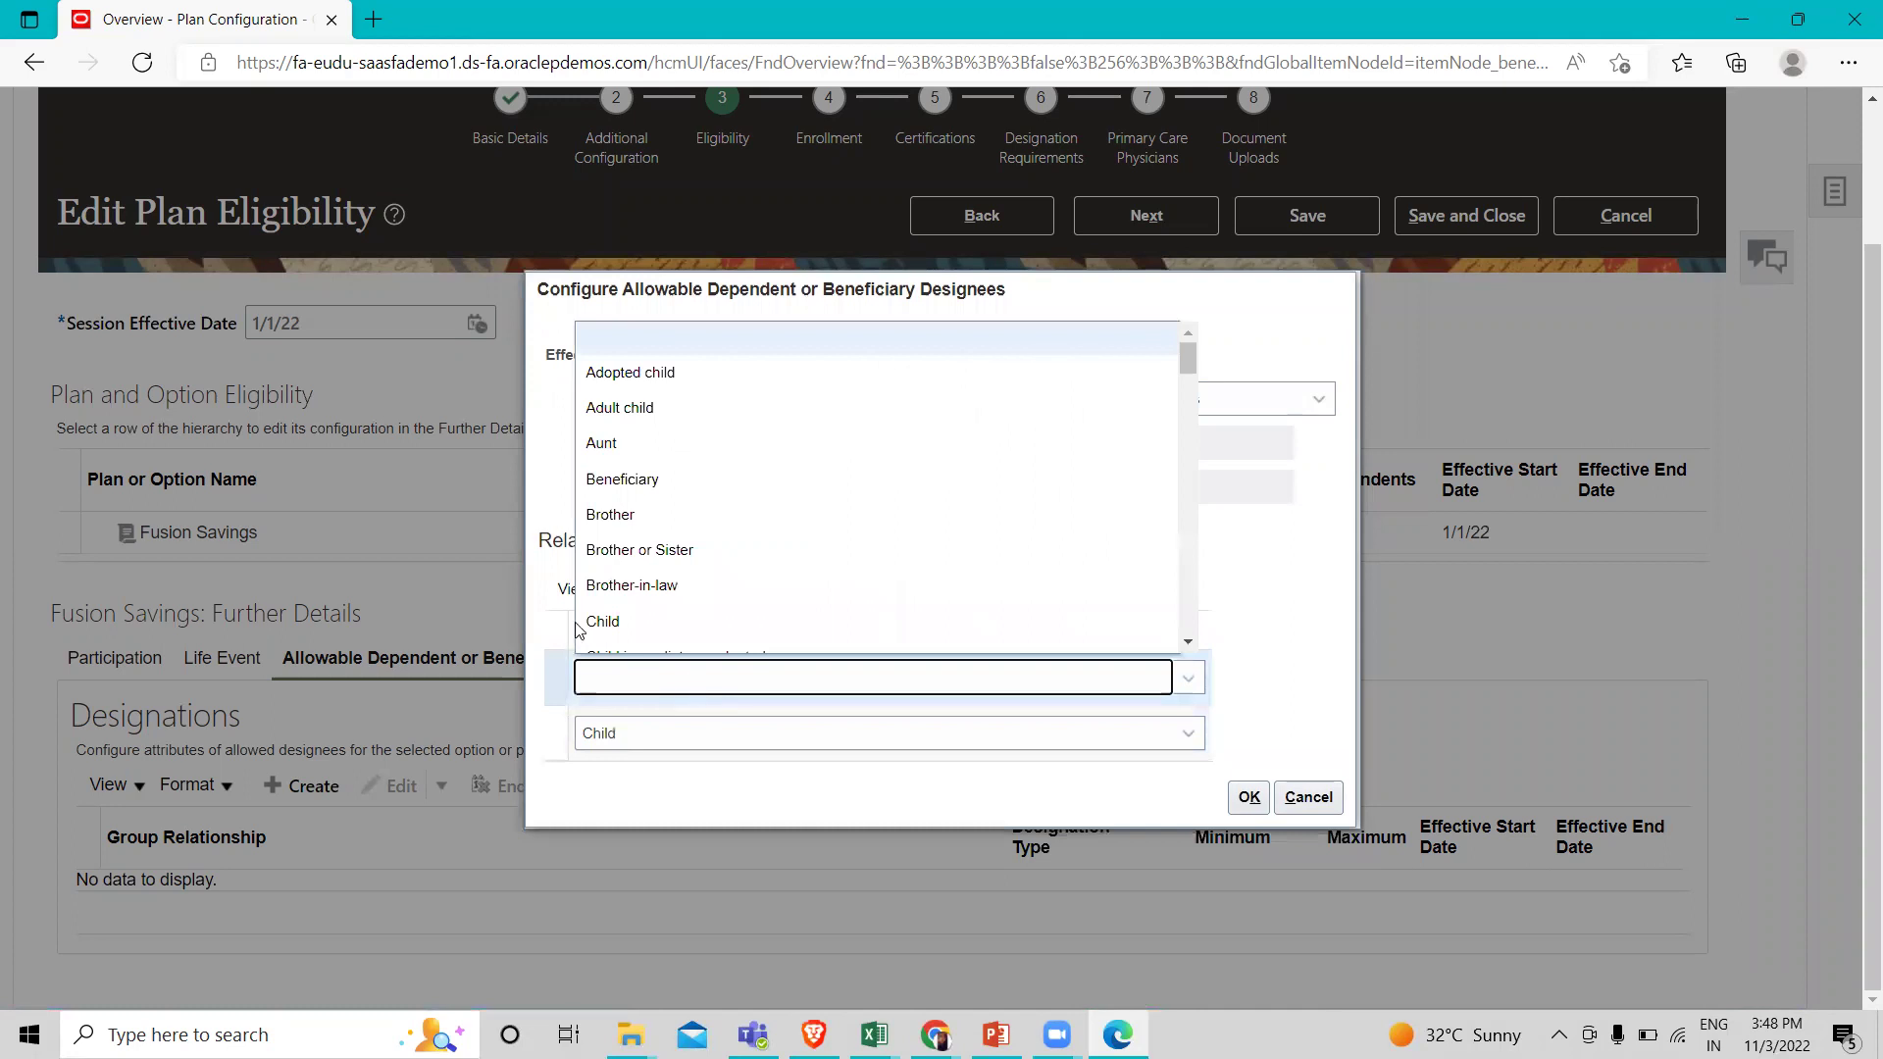
pyautogui.click(630, 373)
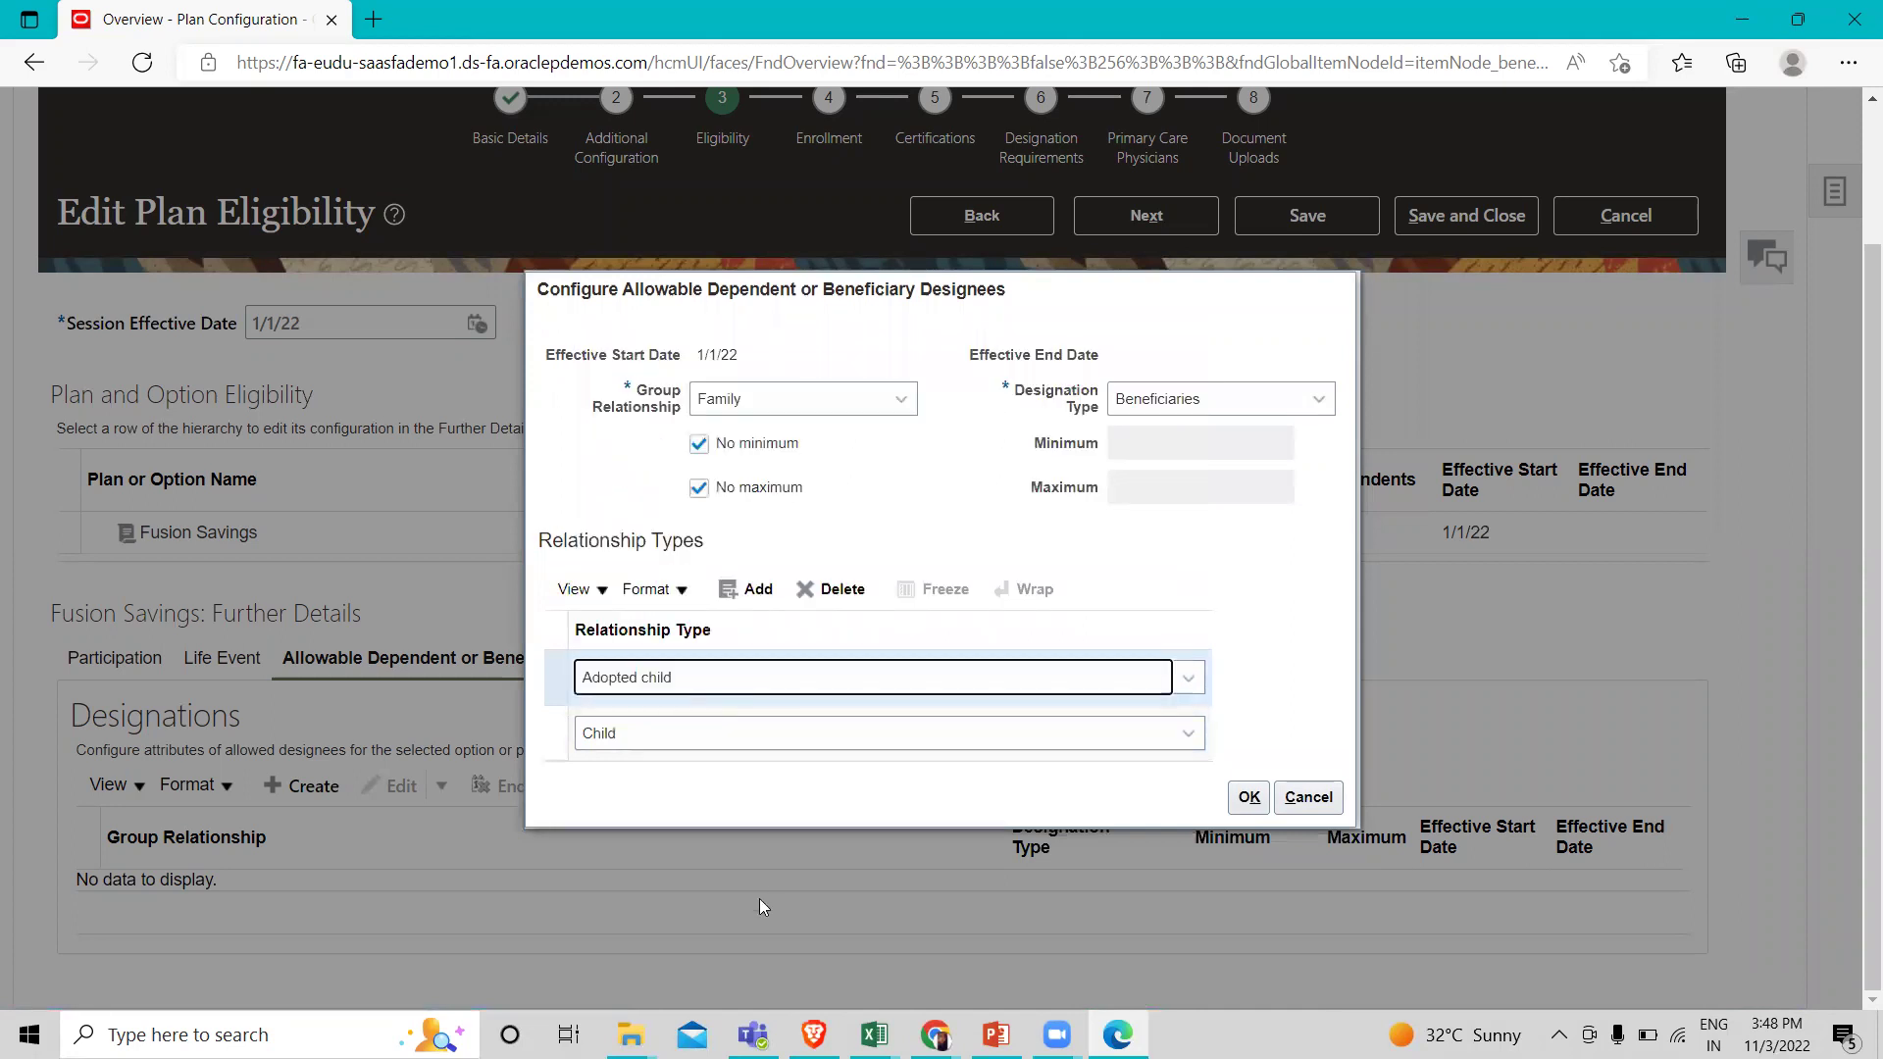
# Add Step child as another relationship type in the Family beneficiaries designation.
pyautogui.click(752, 593)
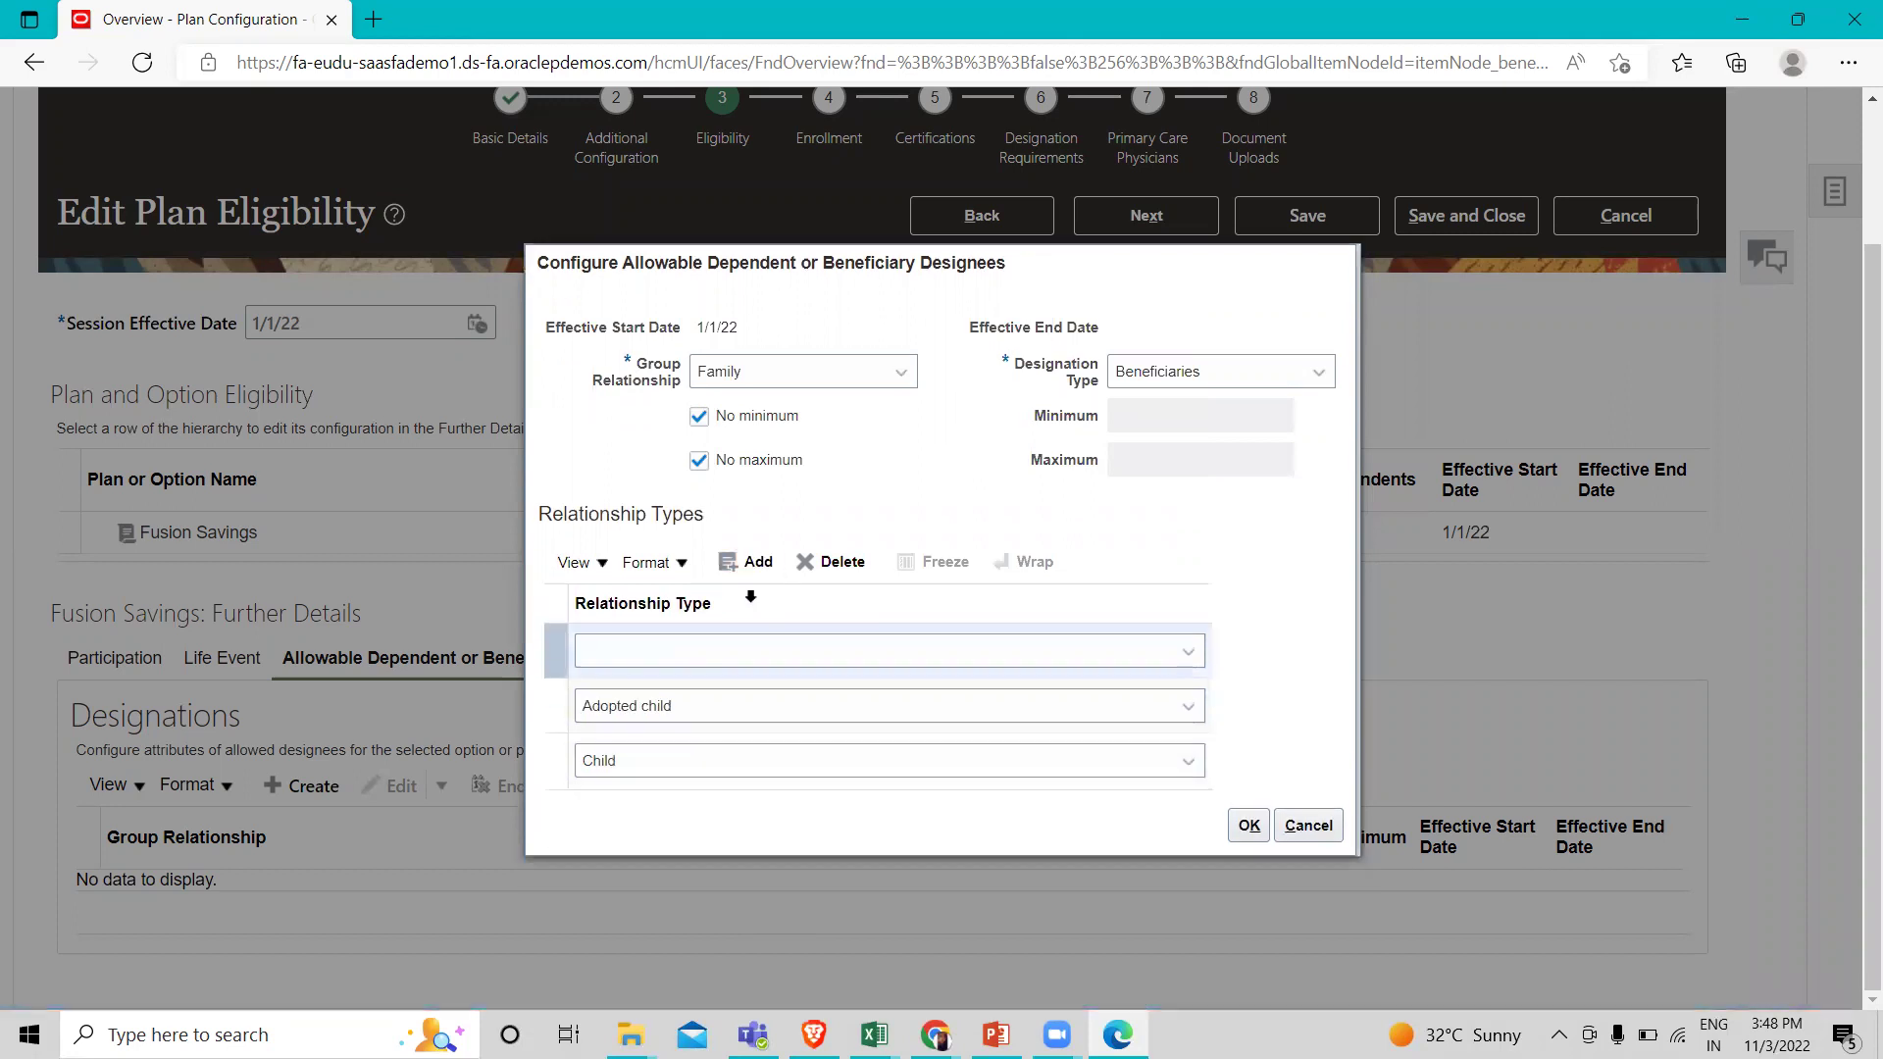
pyautogui.click(726, 648)
pyautogui.press('s')
pyautogui.press('s')
pyautogui.press('s')
pyautogui.press('s')
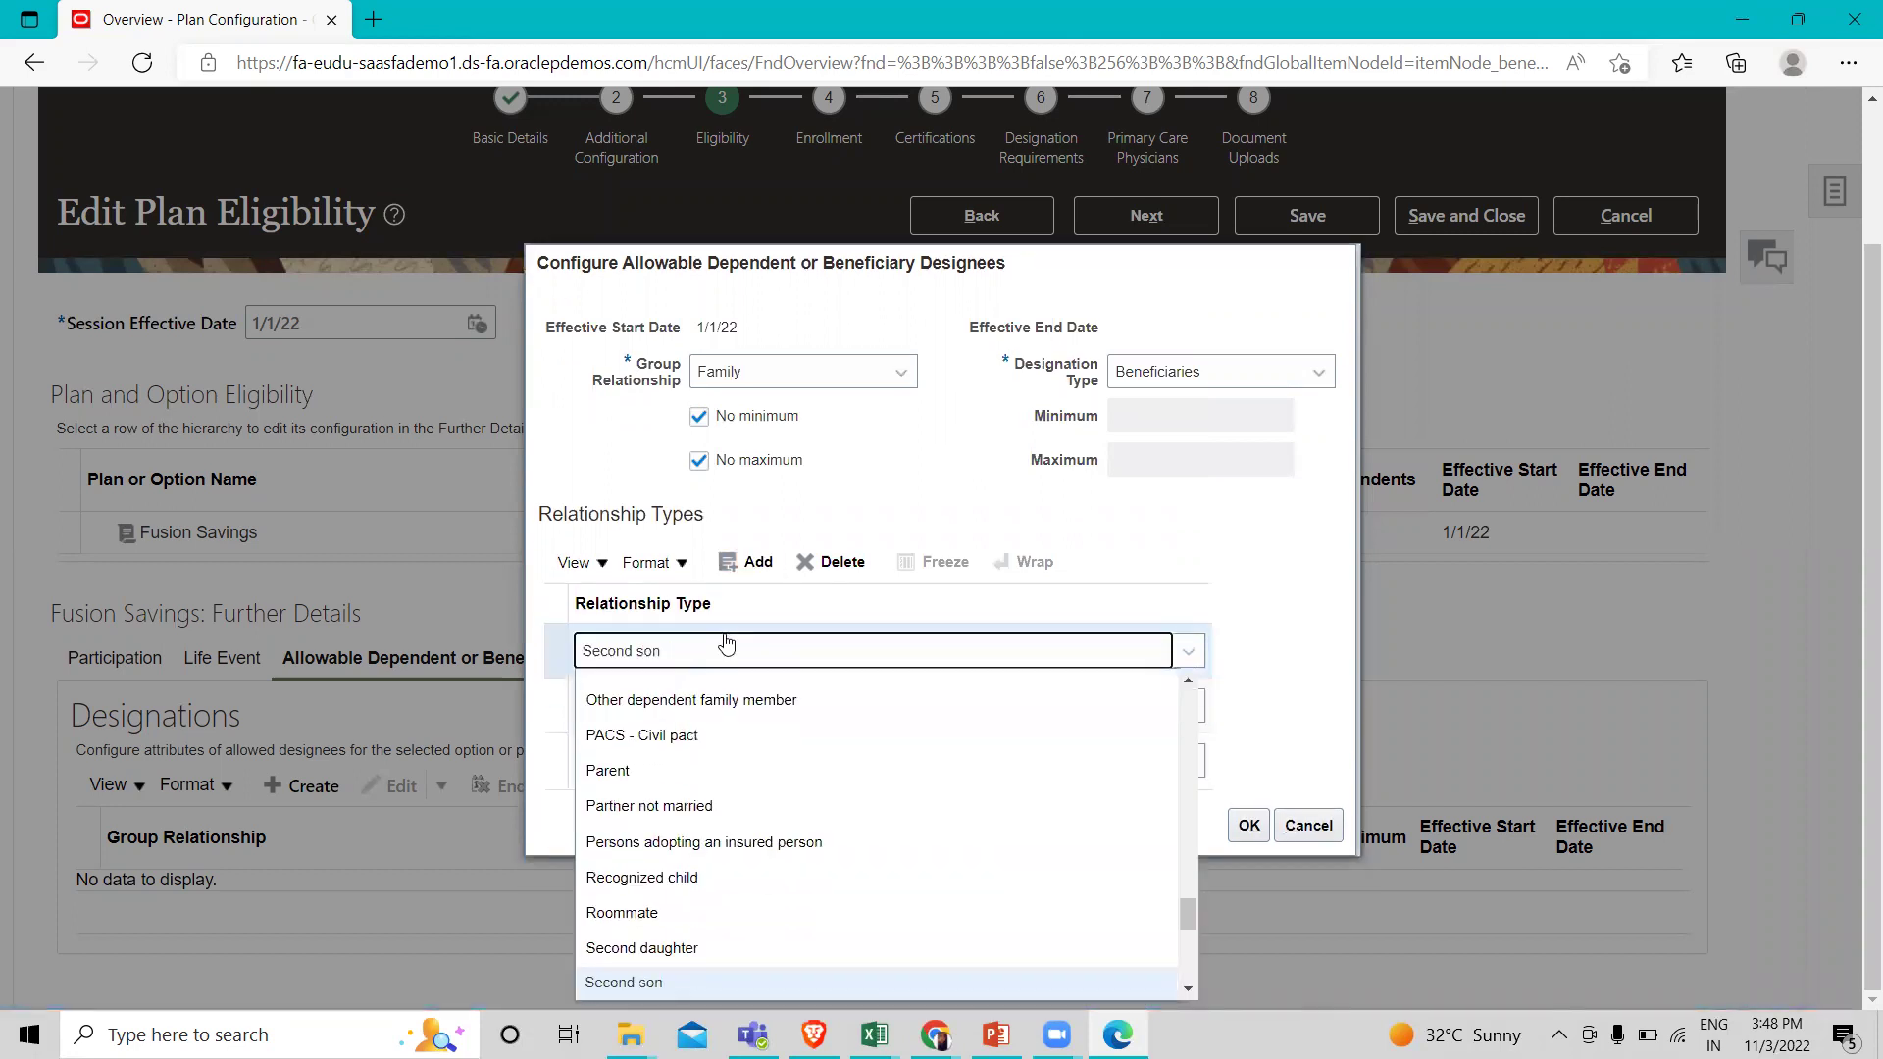
pyautogui.press('s')
pyautogui.press('s')
pyautogui.press('s')
pyautogui.press('s')
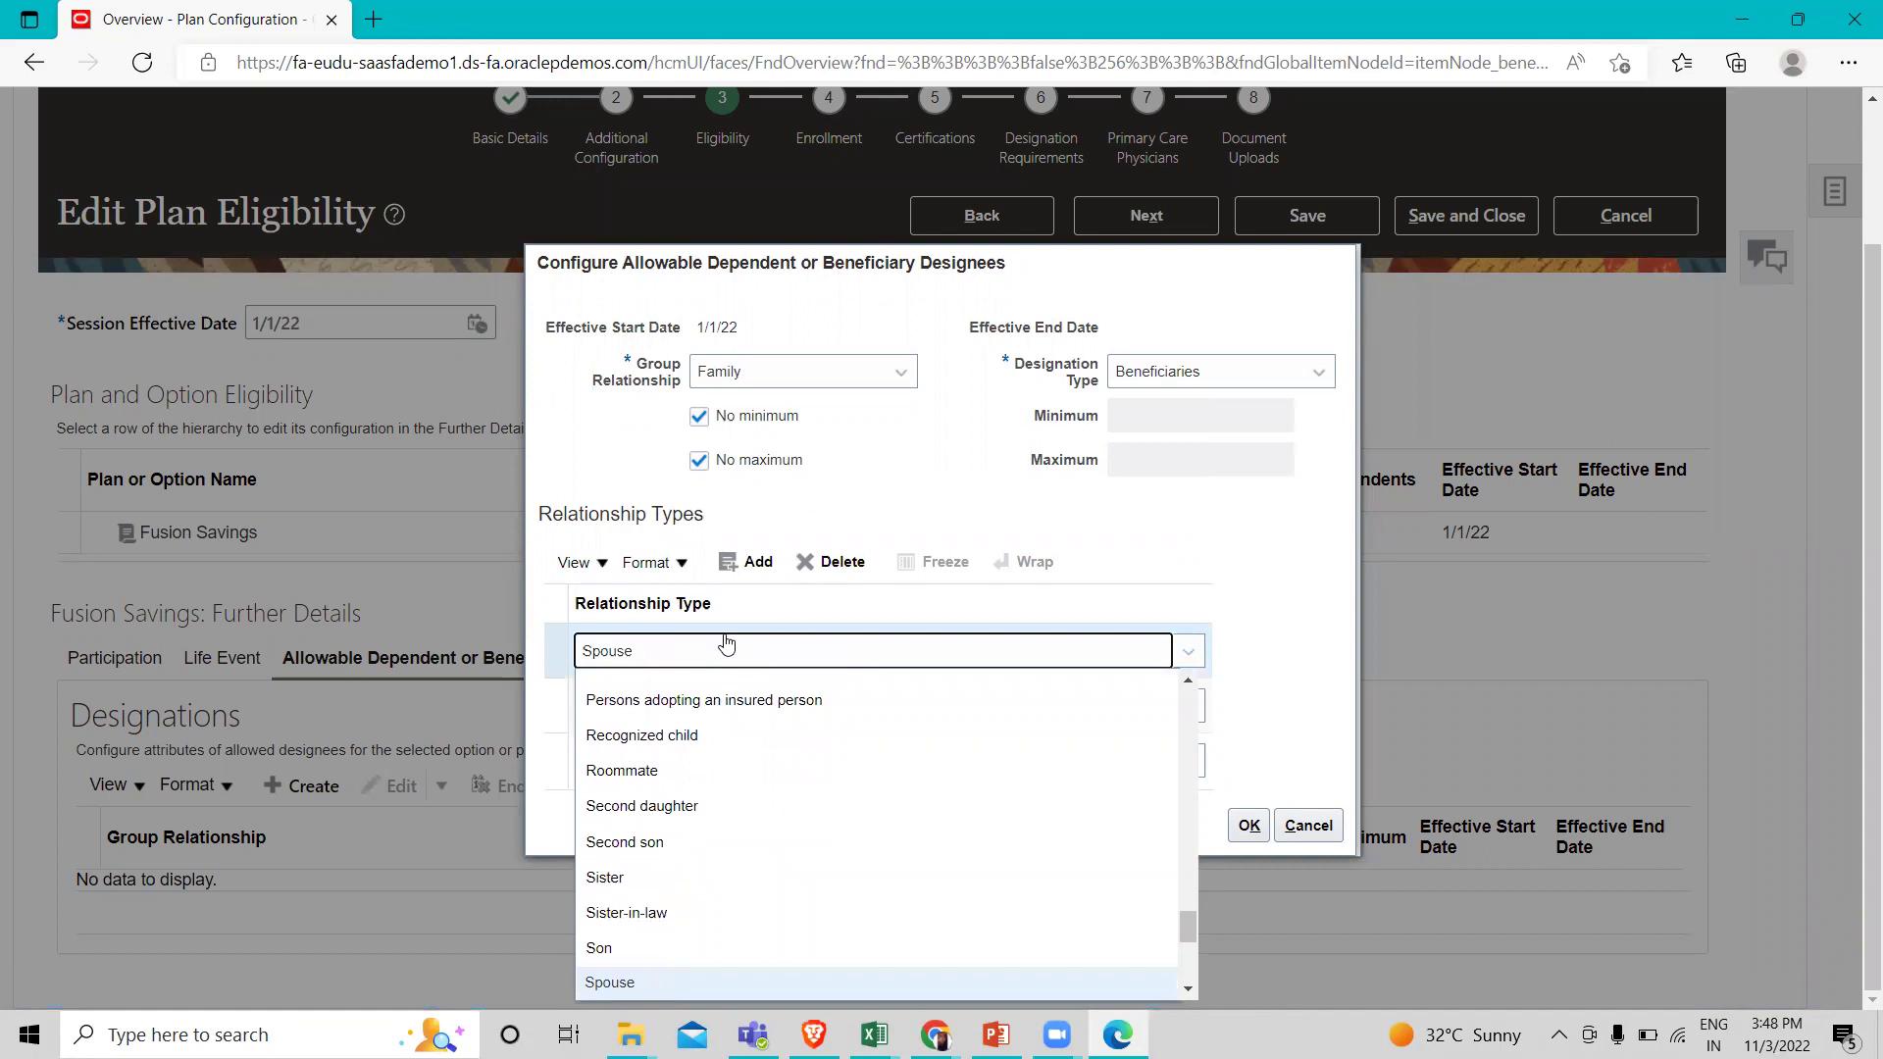
pyautogui.click(1224, 577)
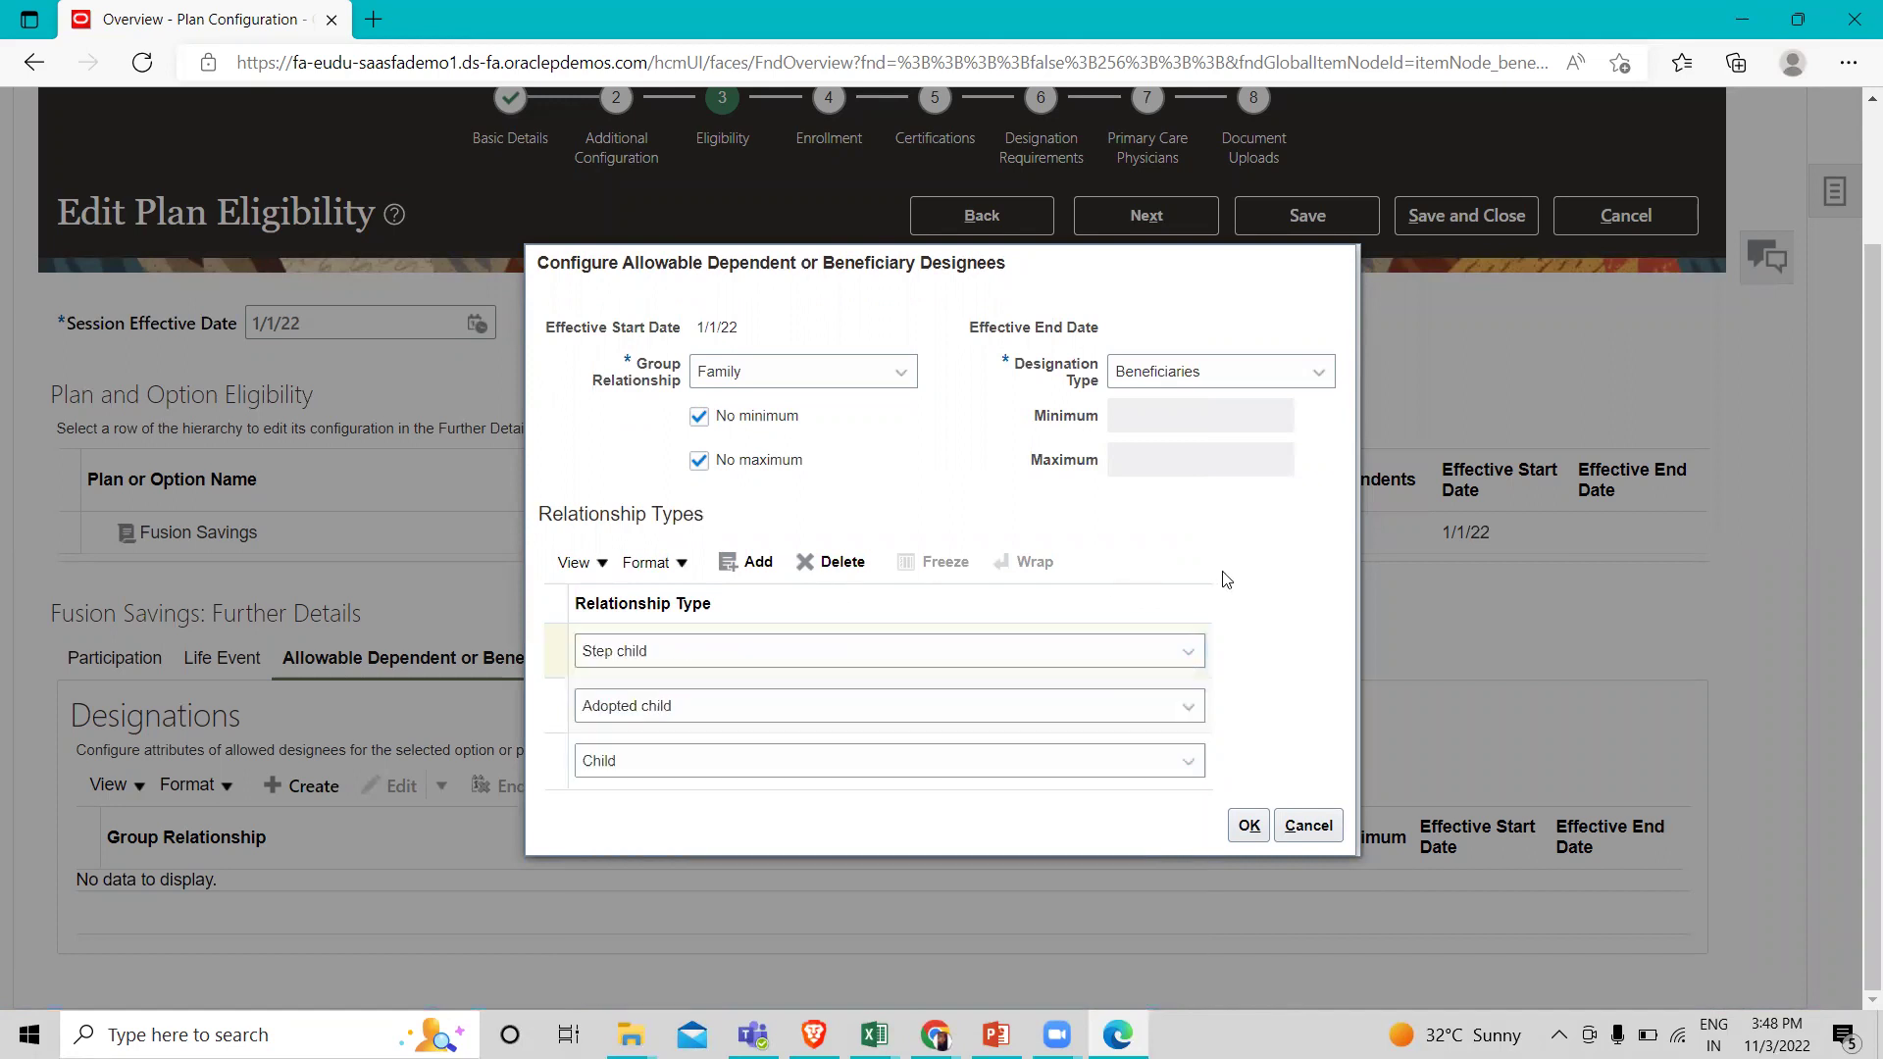
# Add Spouse as another relationship type in the Family beneficiaries designation.
pyautogui.click(751, 567)
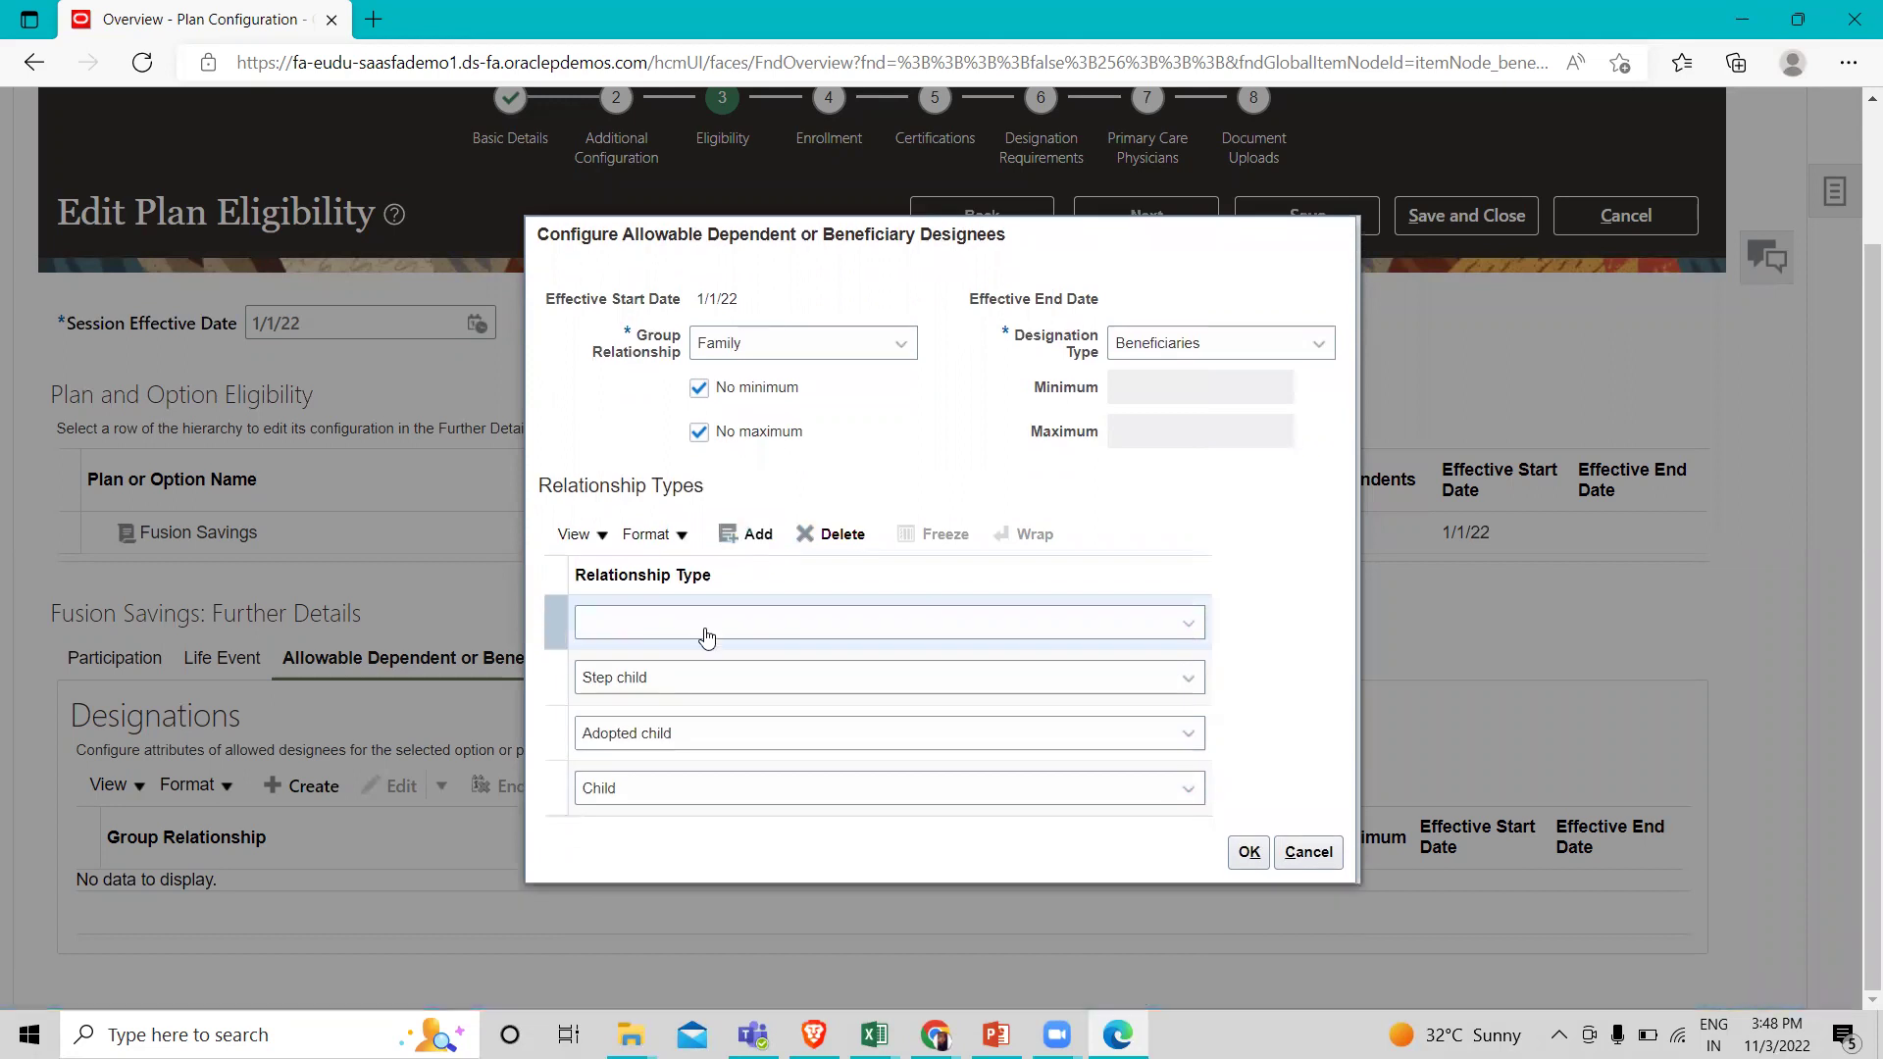
pyautogui.click(707, 636)
pyautogui.press('s')
pyautogui.press('s')
pyautogui.press('s')
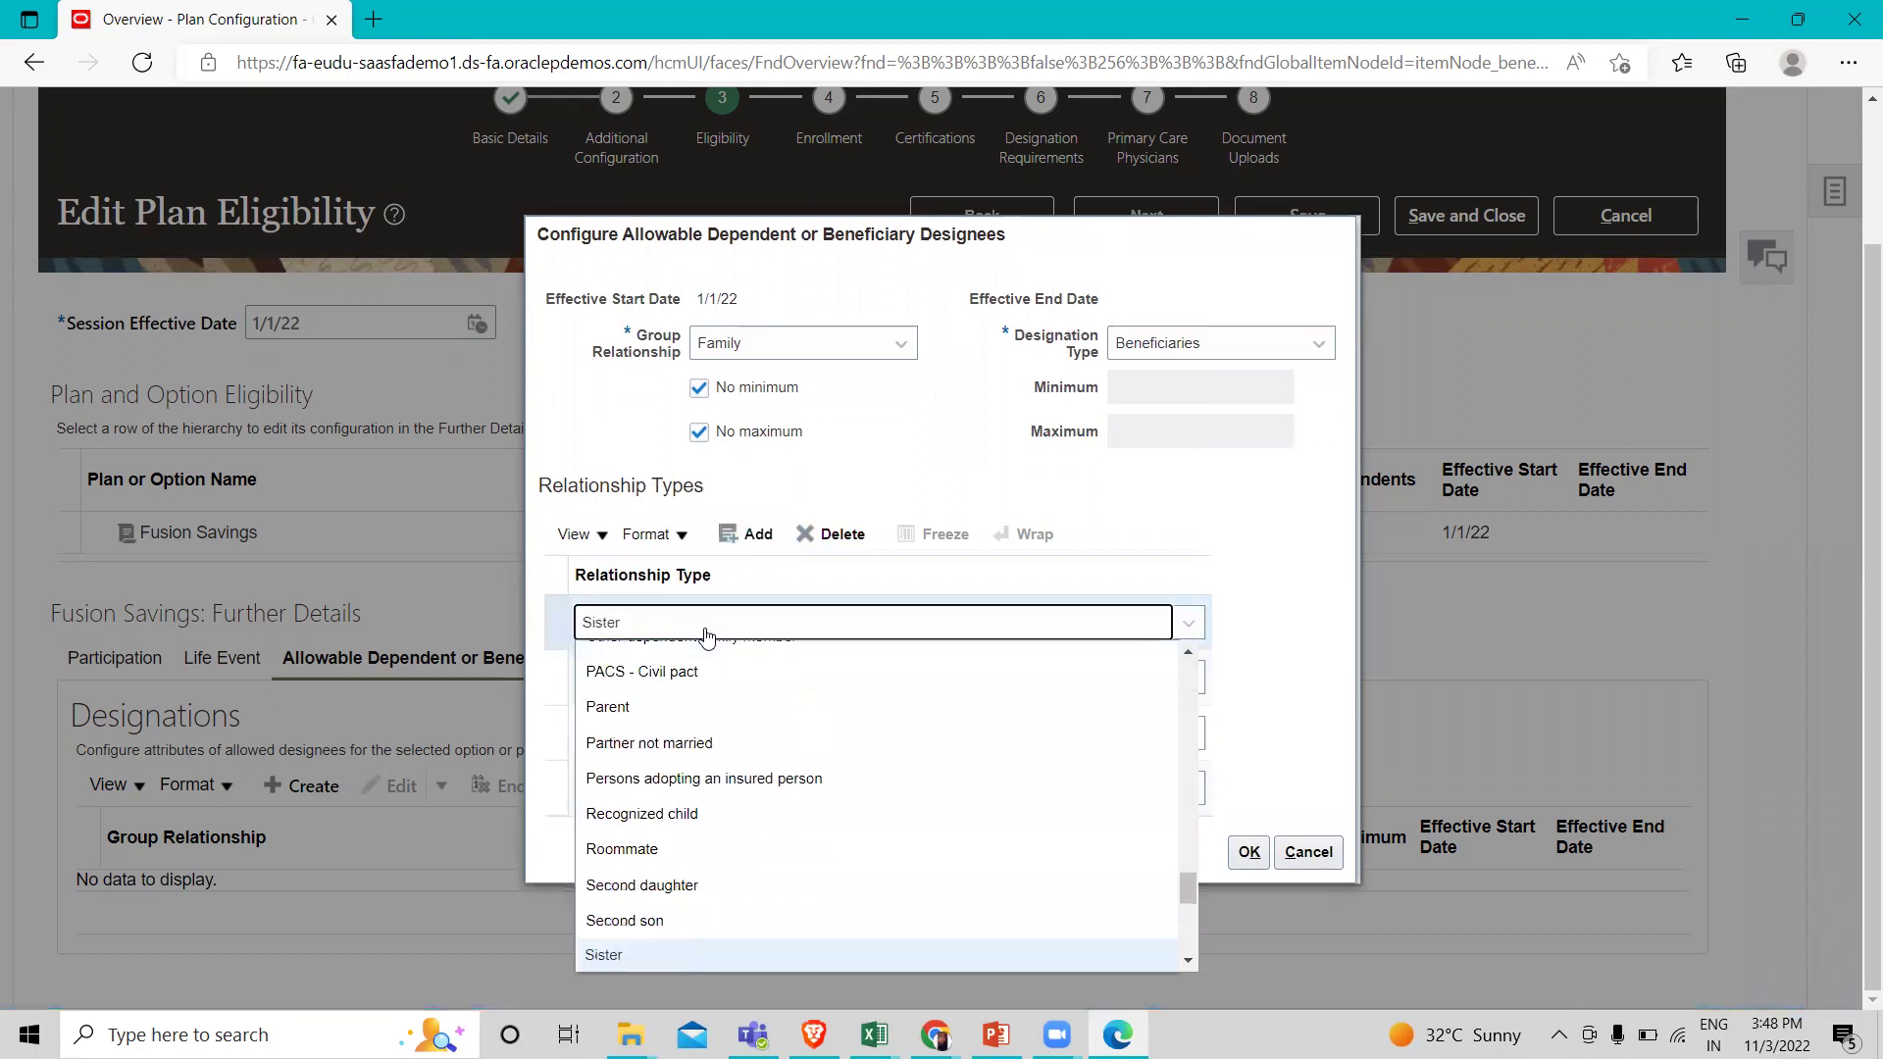
pyautogui.press('s')
pyautogui.press('s')
pyautogui.press('s')
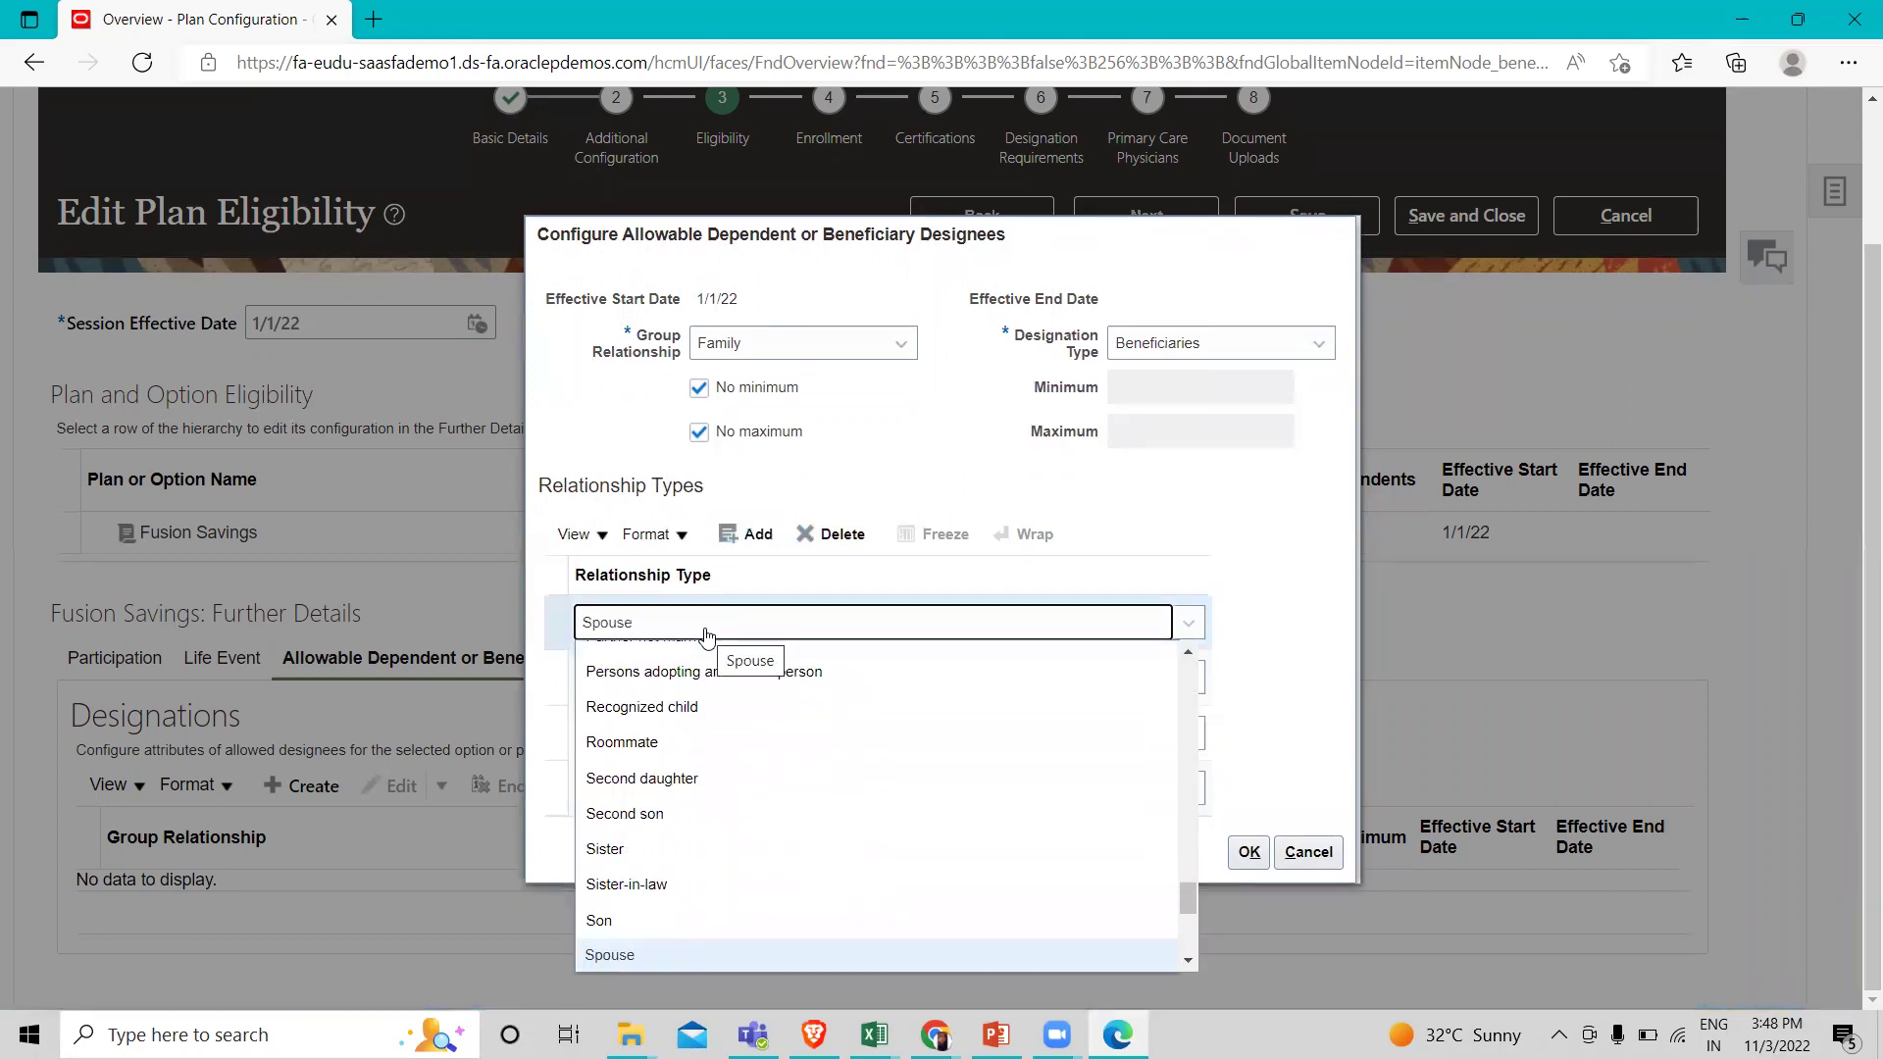
pyautogui.press('Return')
# Accept the Family beneficiaries designation and save the plan eligibility.
pyautogui.click(1246, 853)
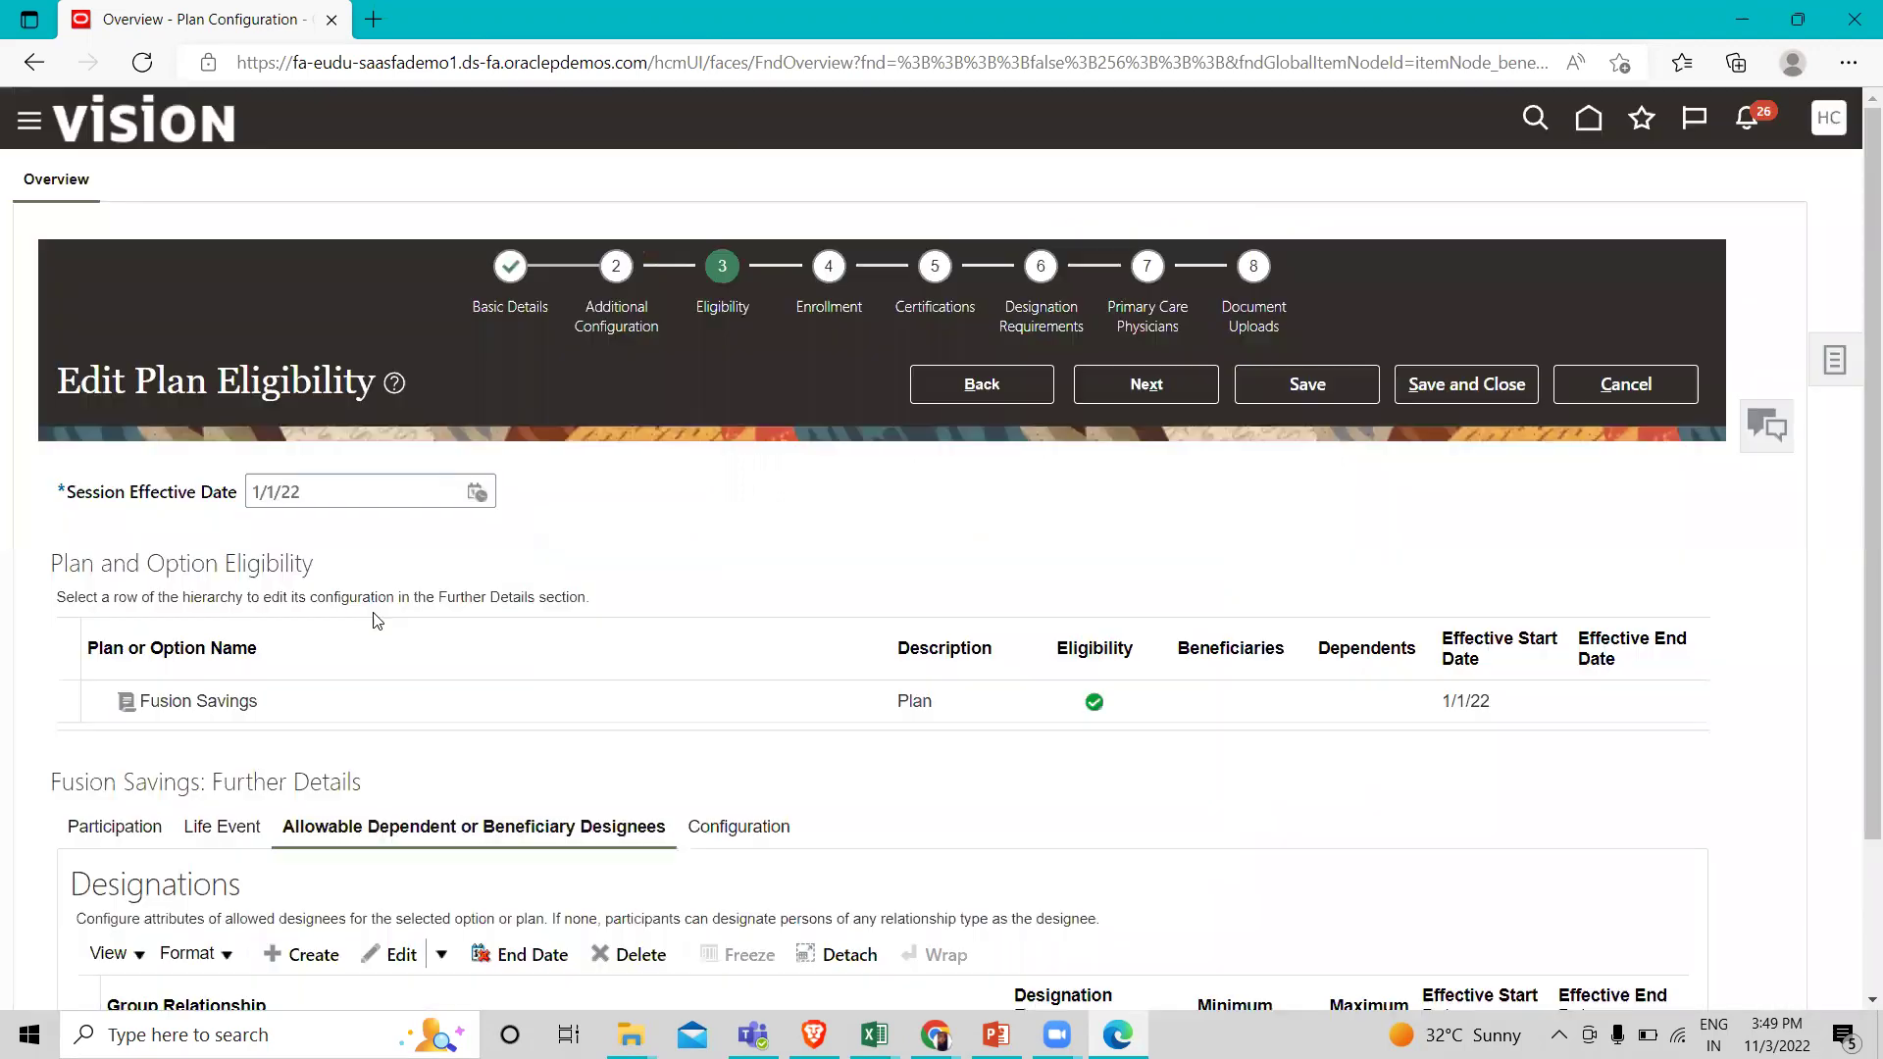
pyautogui.scroll(-2, 376, 620)
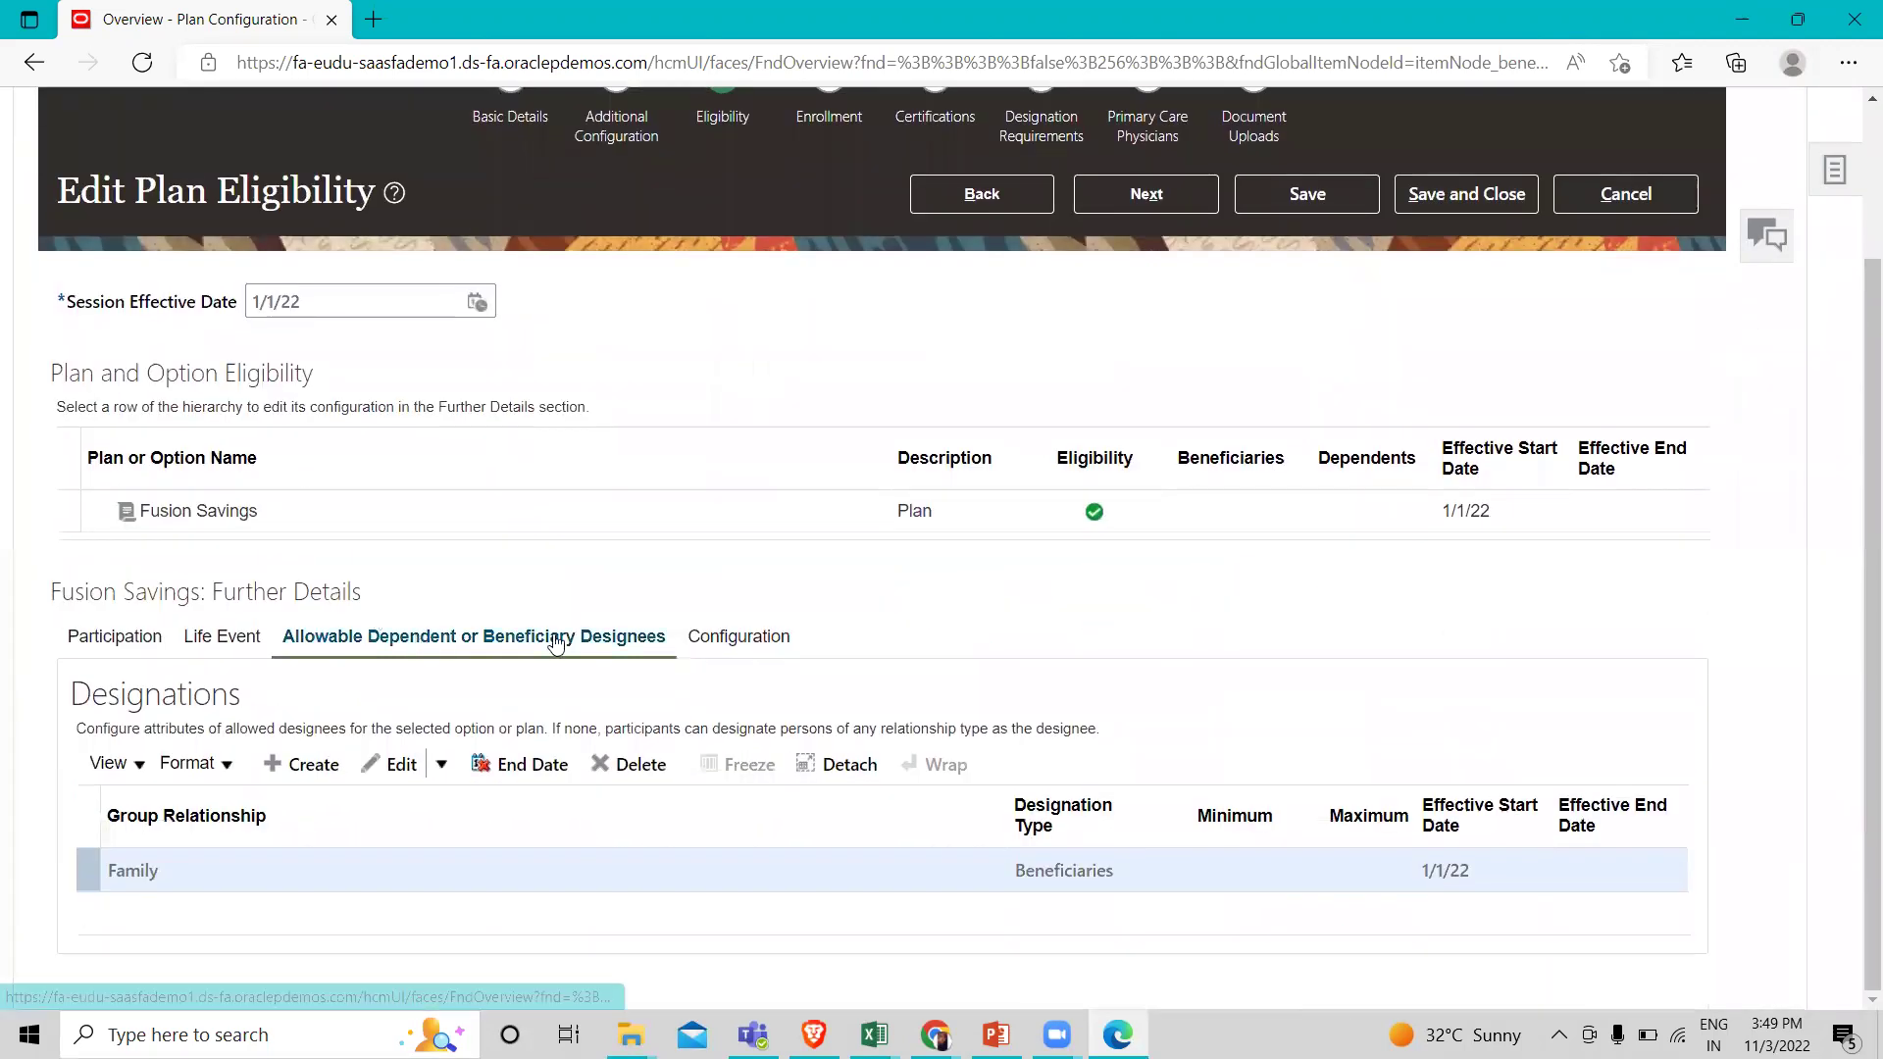
pyautogui.click(1326, 202)
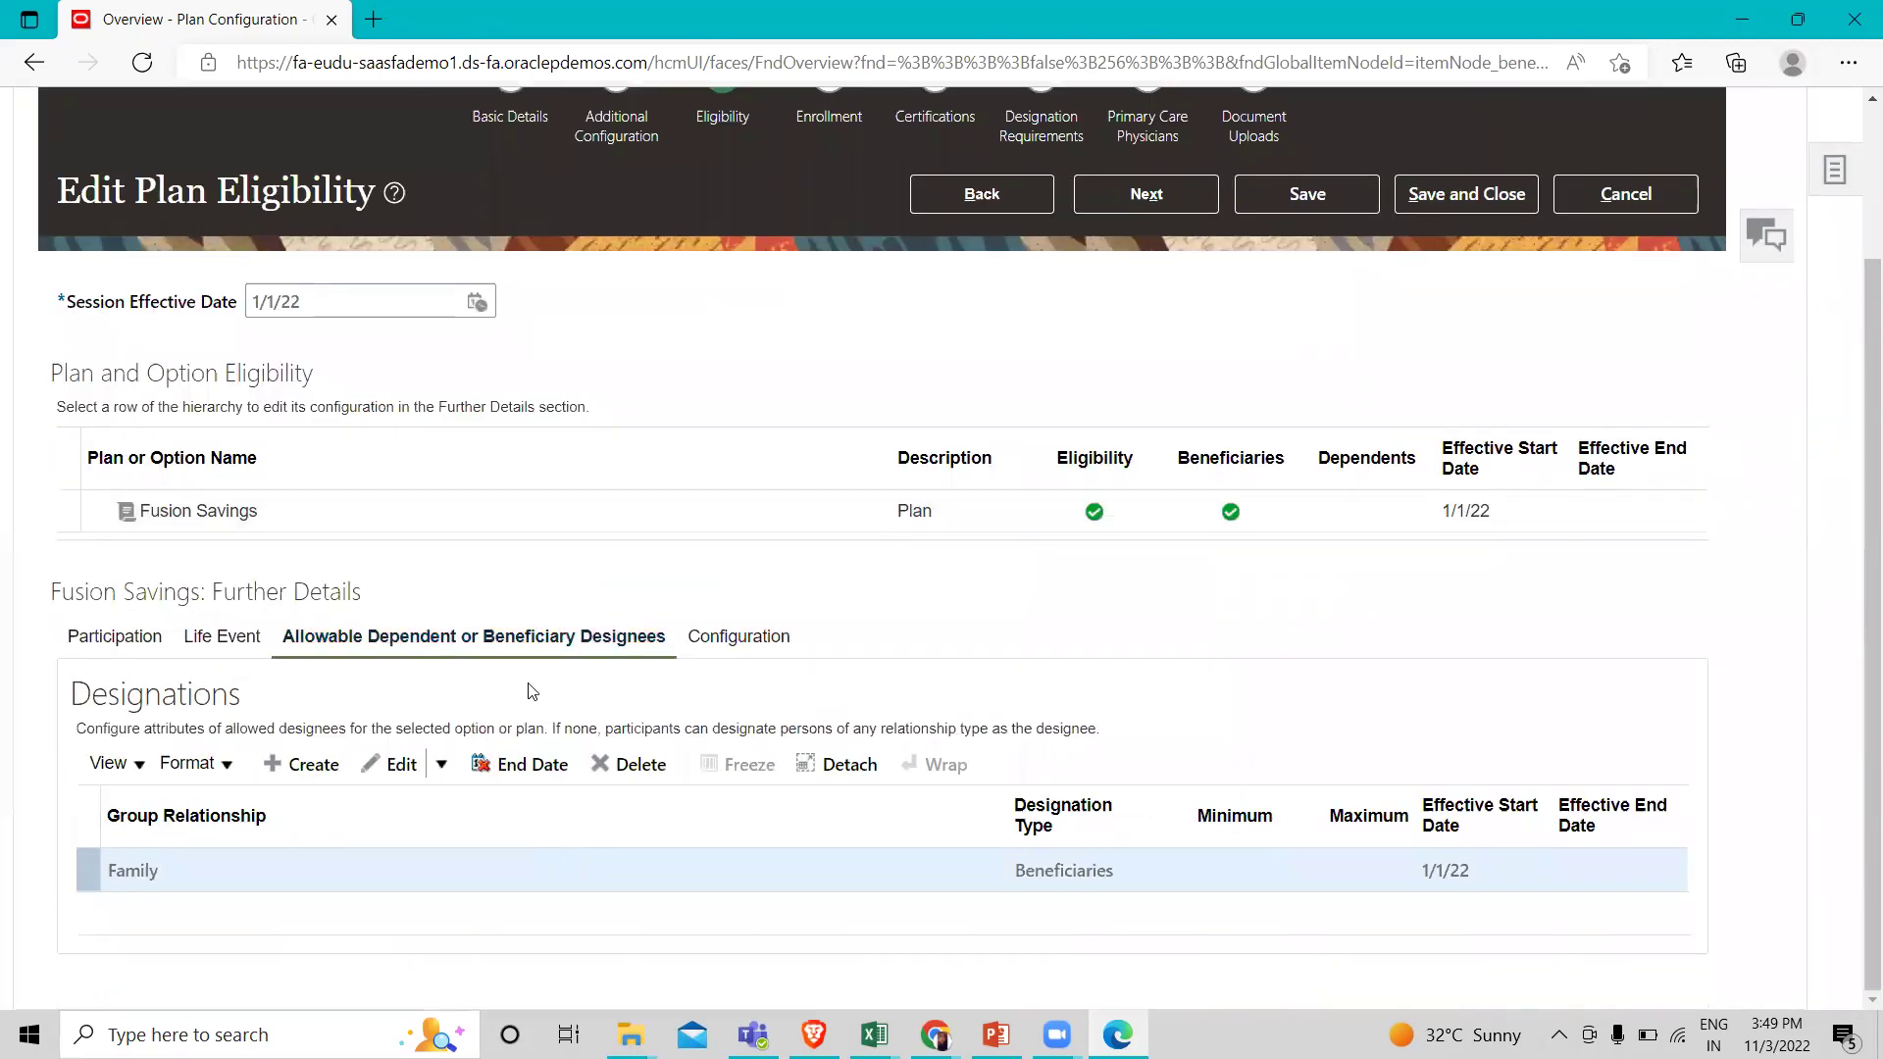
# Add the Unrestricted life event to the plan's eligibility and save it.
pyautogui.click(206, 640)
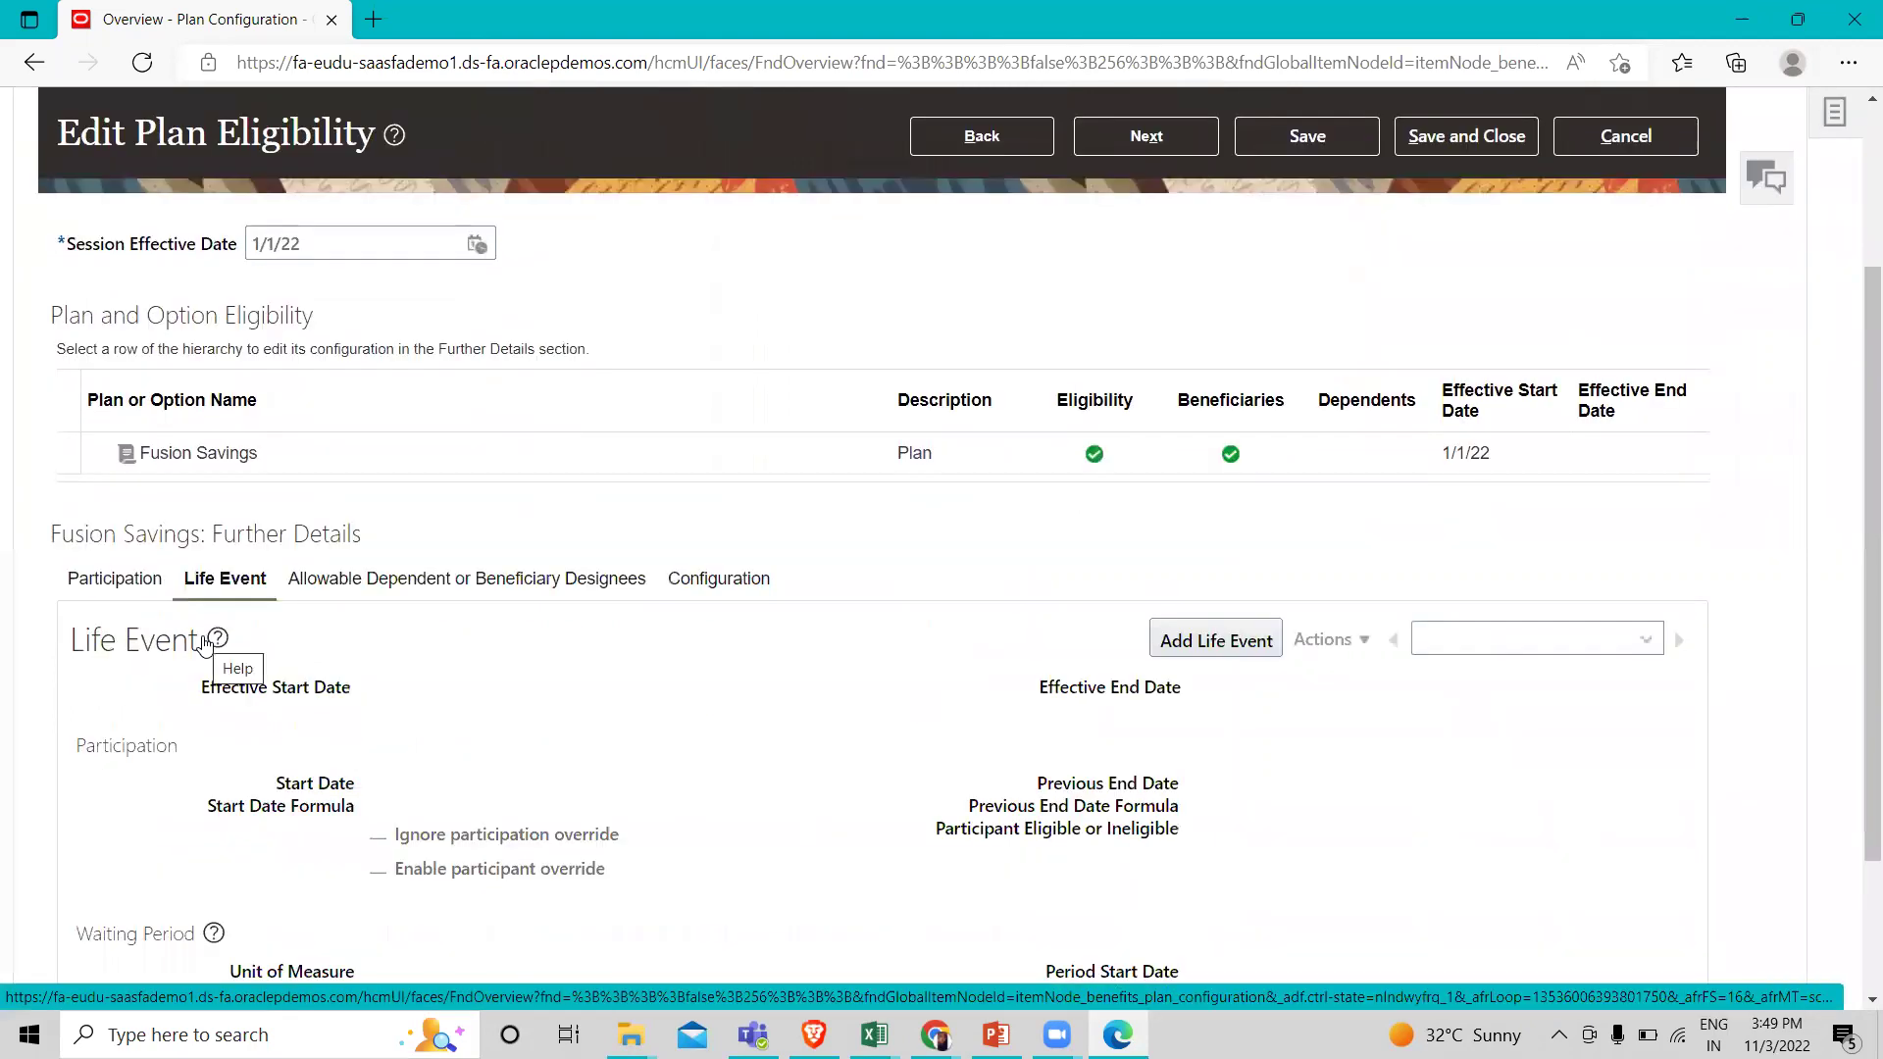
pyautogui.click(1243, 638)
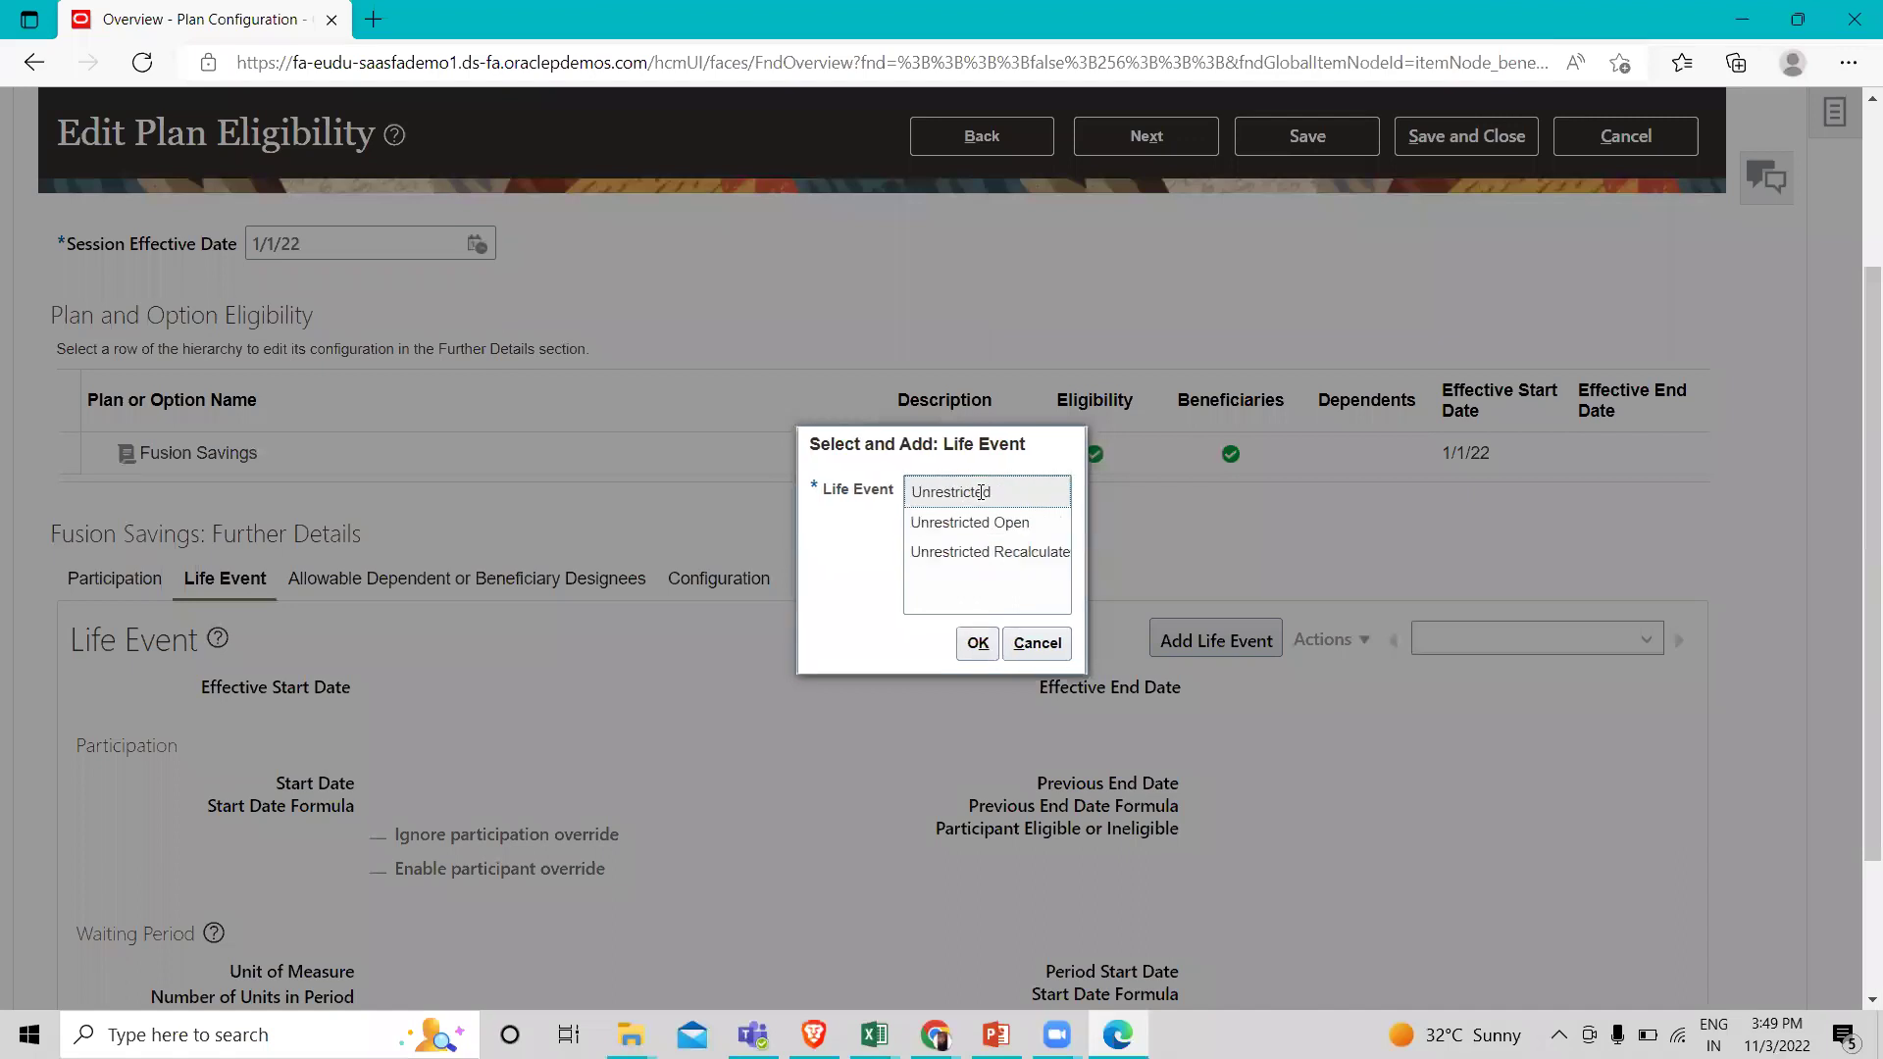
pyautogui.click(982, 492)
pyautogui.click(980, 644)
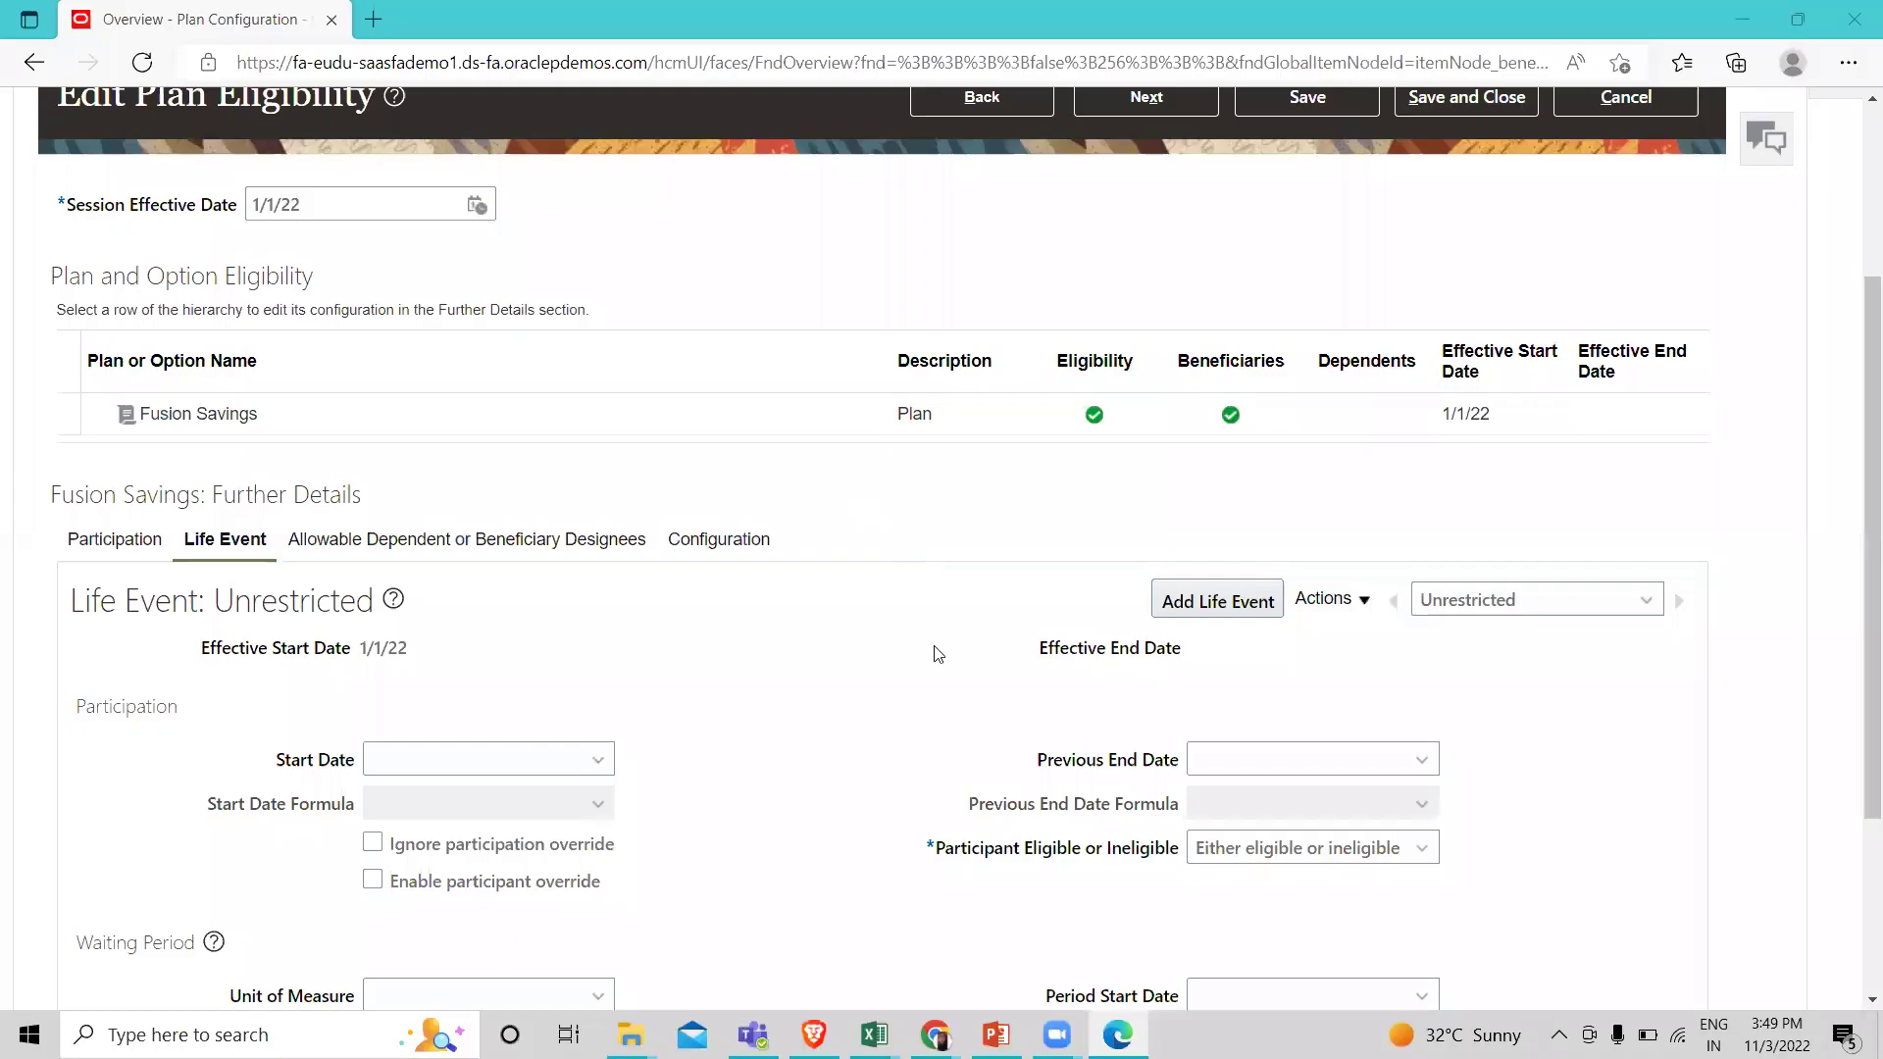
pyautogui.scroll(3, 937, 652)
pyautogui.click(1308, 376)
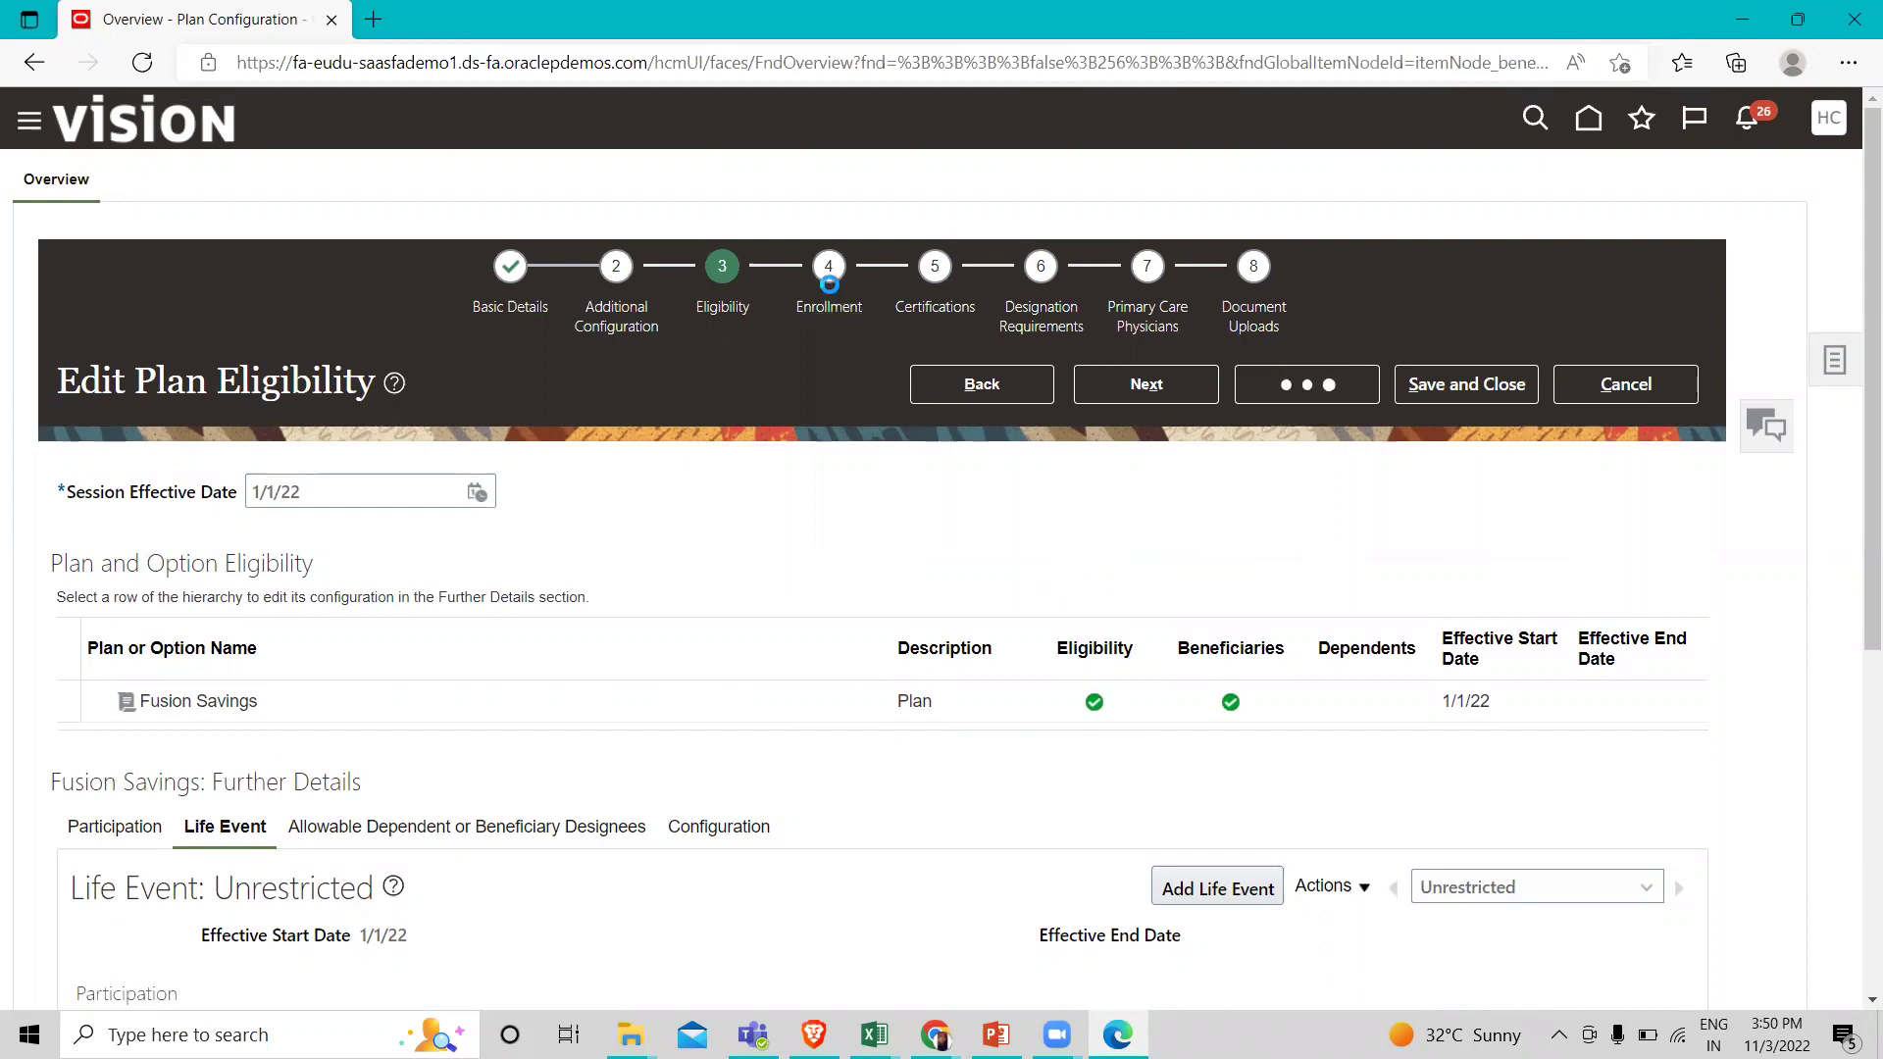
# Go to the plan's enrollment configuration and open its general enrollment details for correction.
pyautogui.click(830, 277)
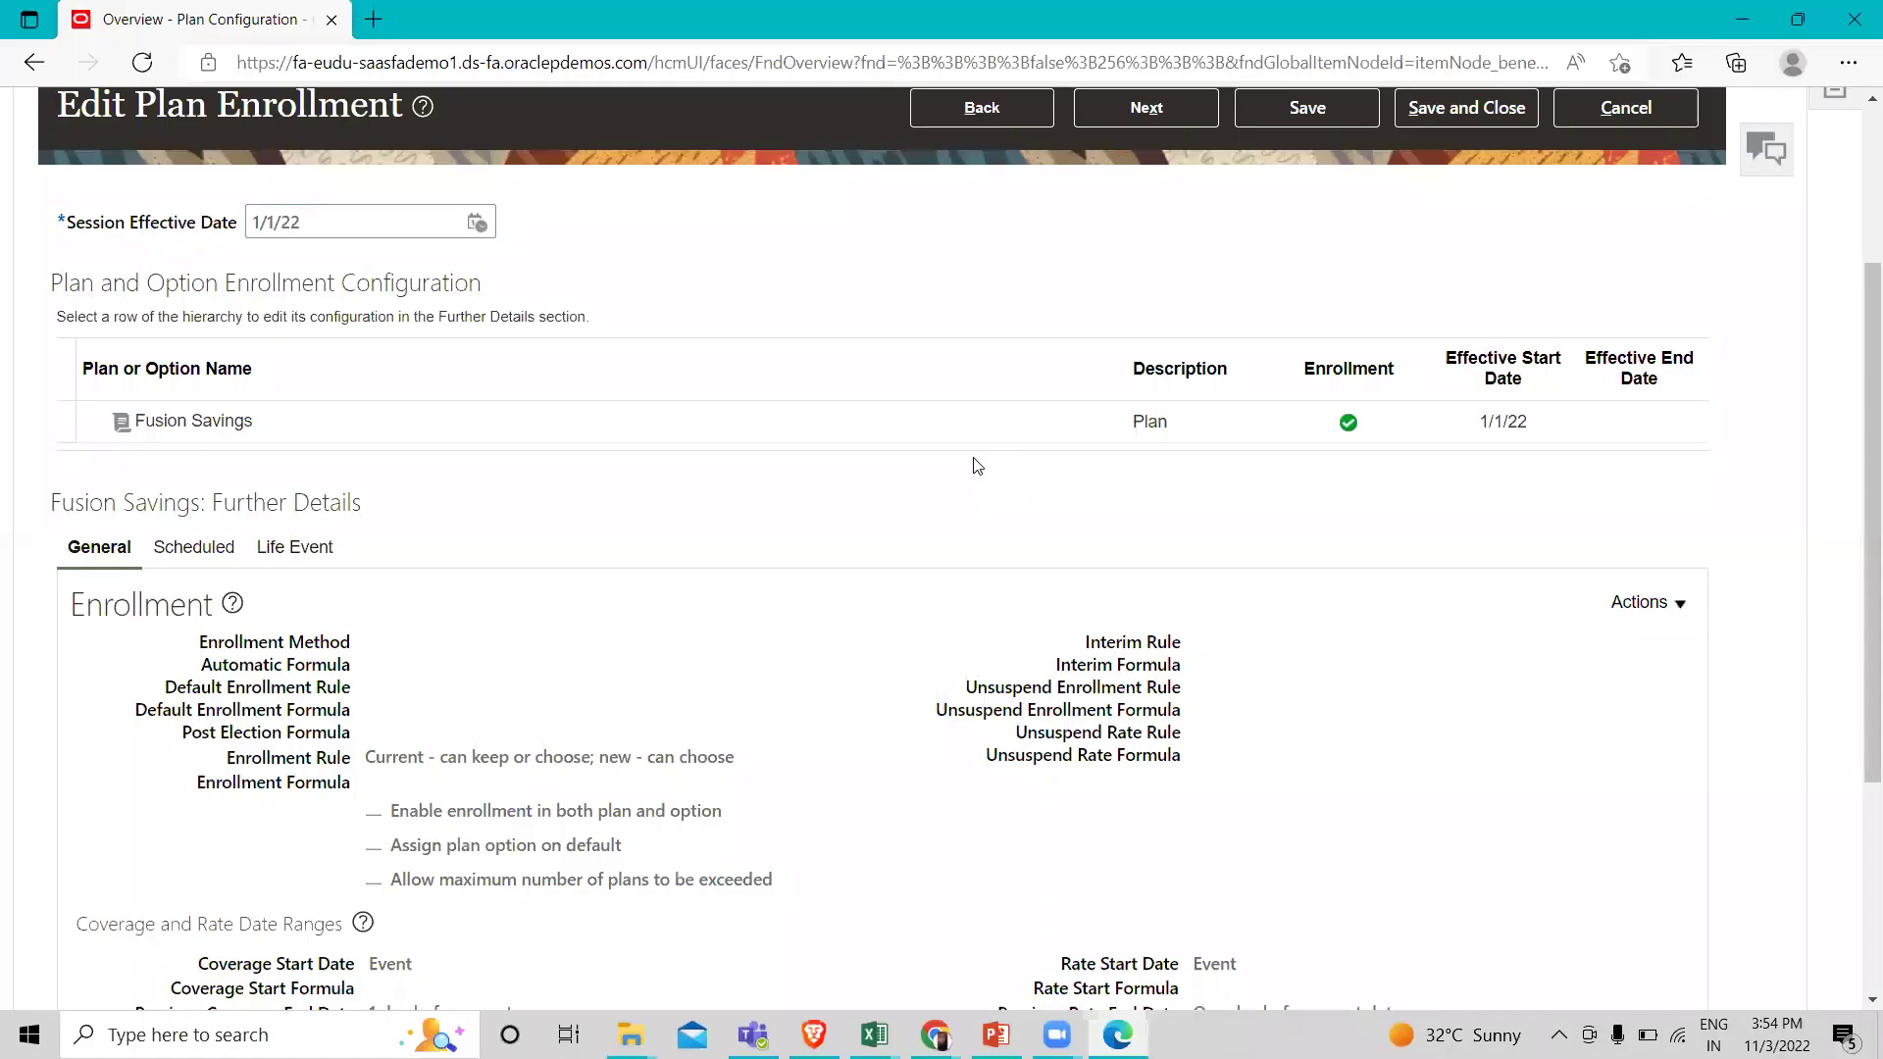
pyautogui.scroll(3, 640, 551)
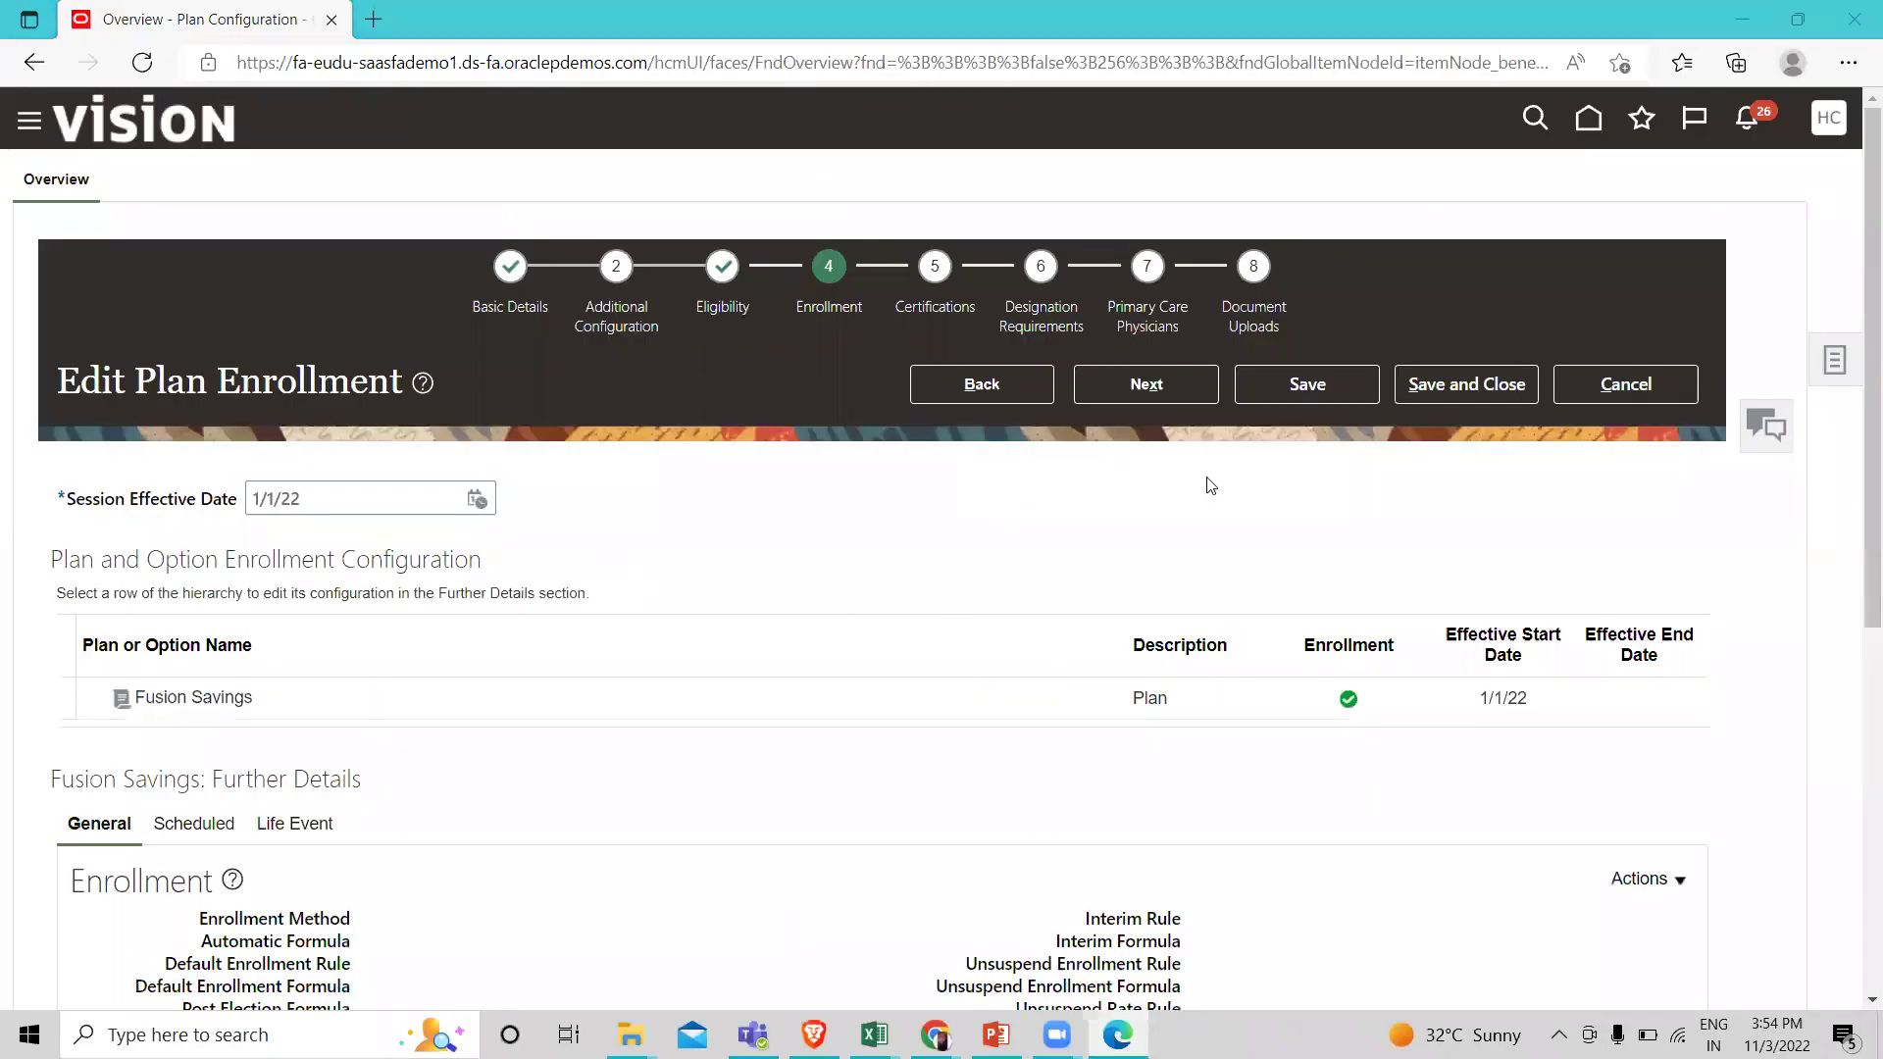
pyautogui.scroll(-1, 1251, 620)
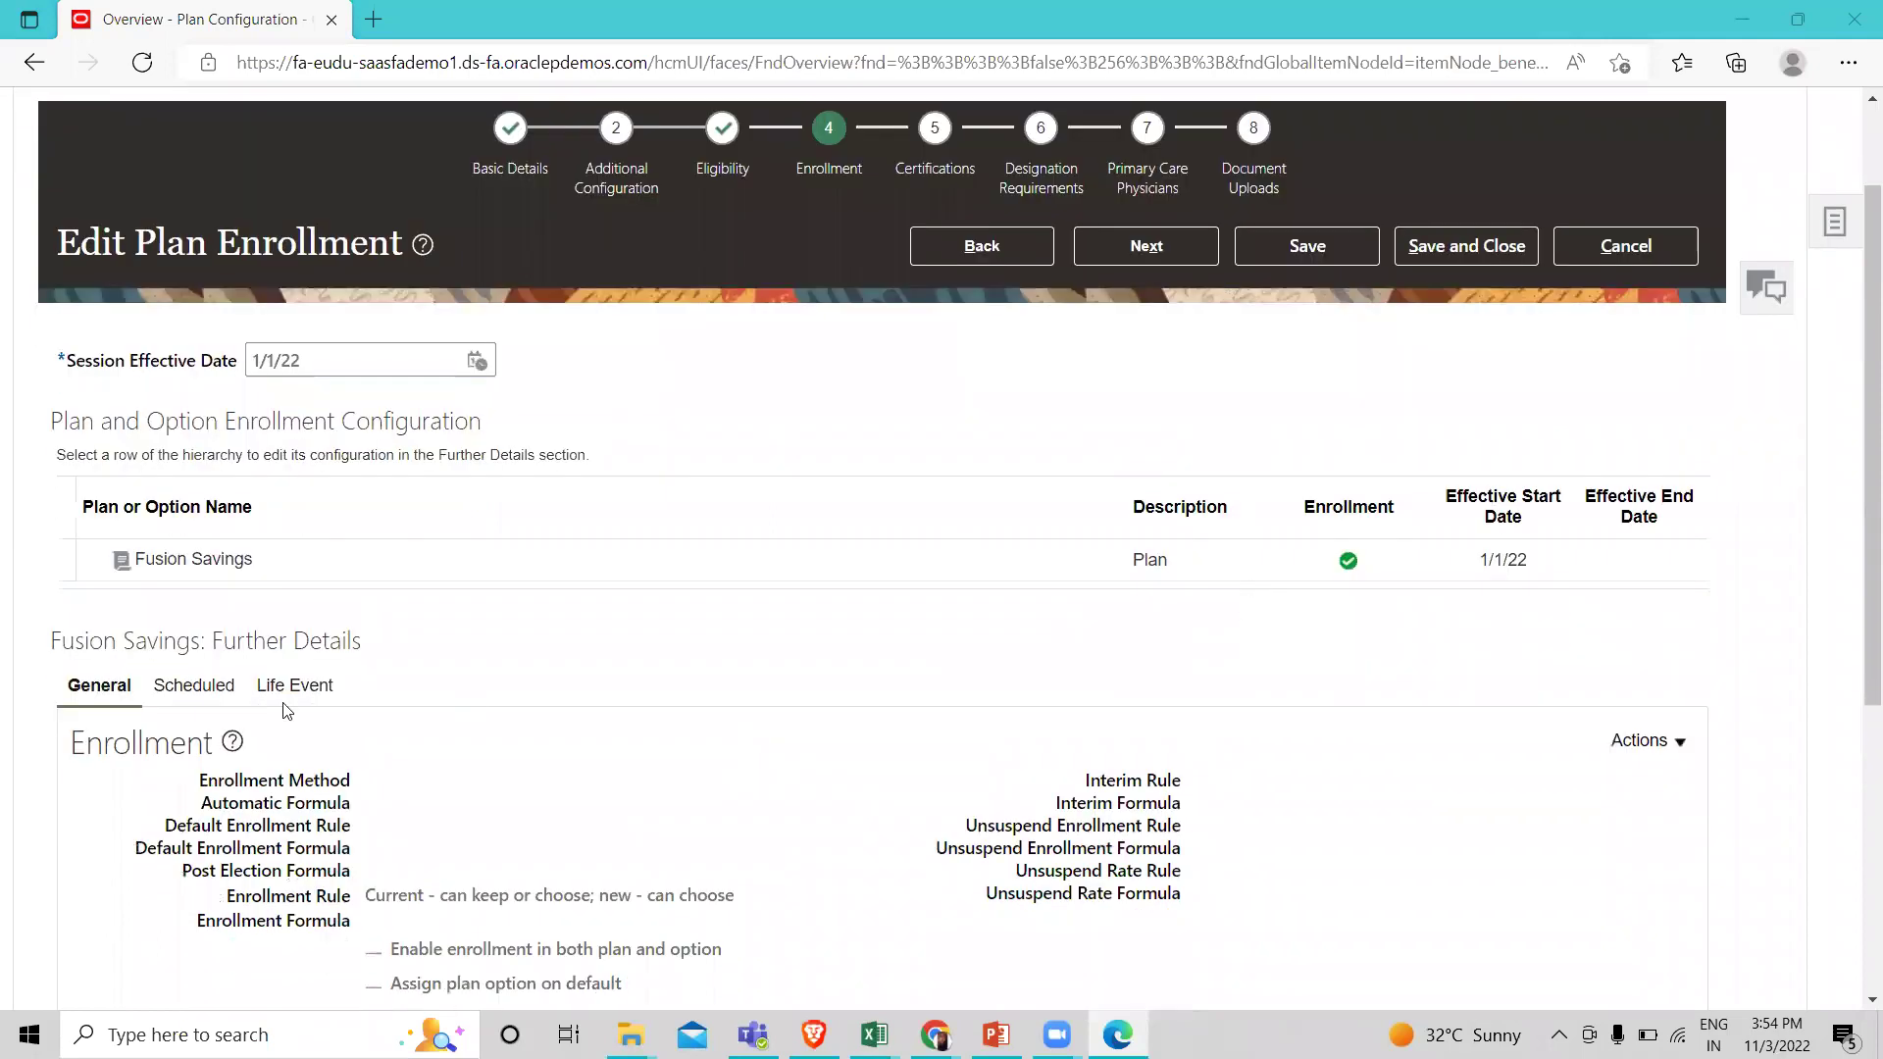
pyautogui.scroll(-1, 54, 714)
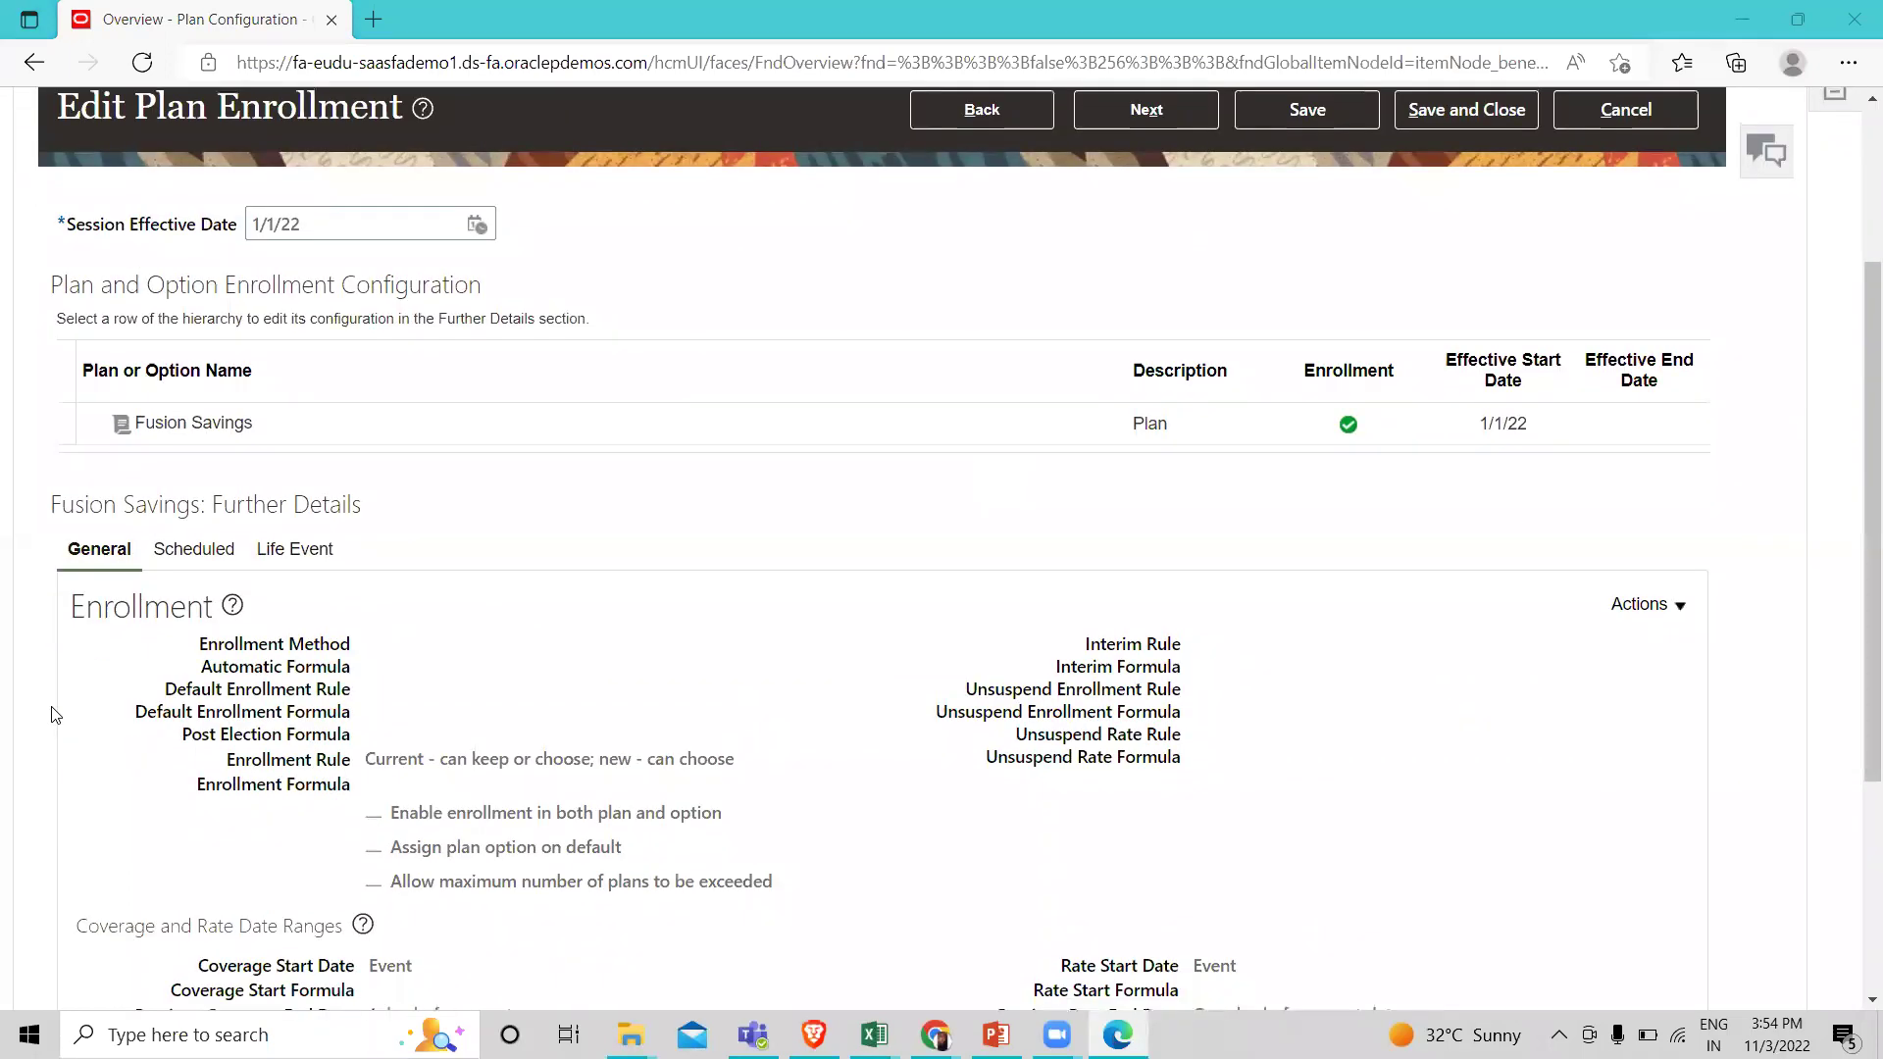
pyautogui.click(1644, 603)
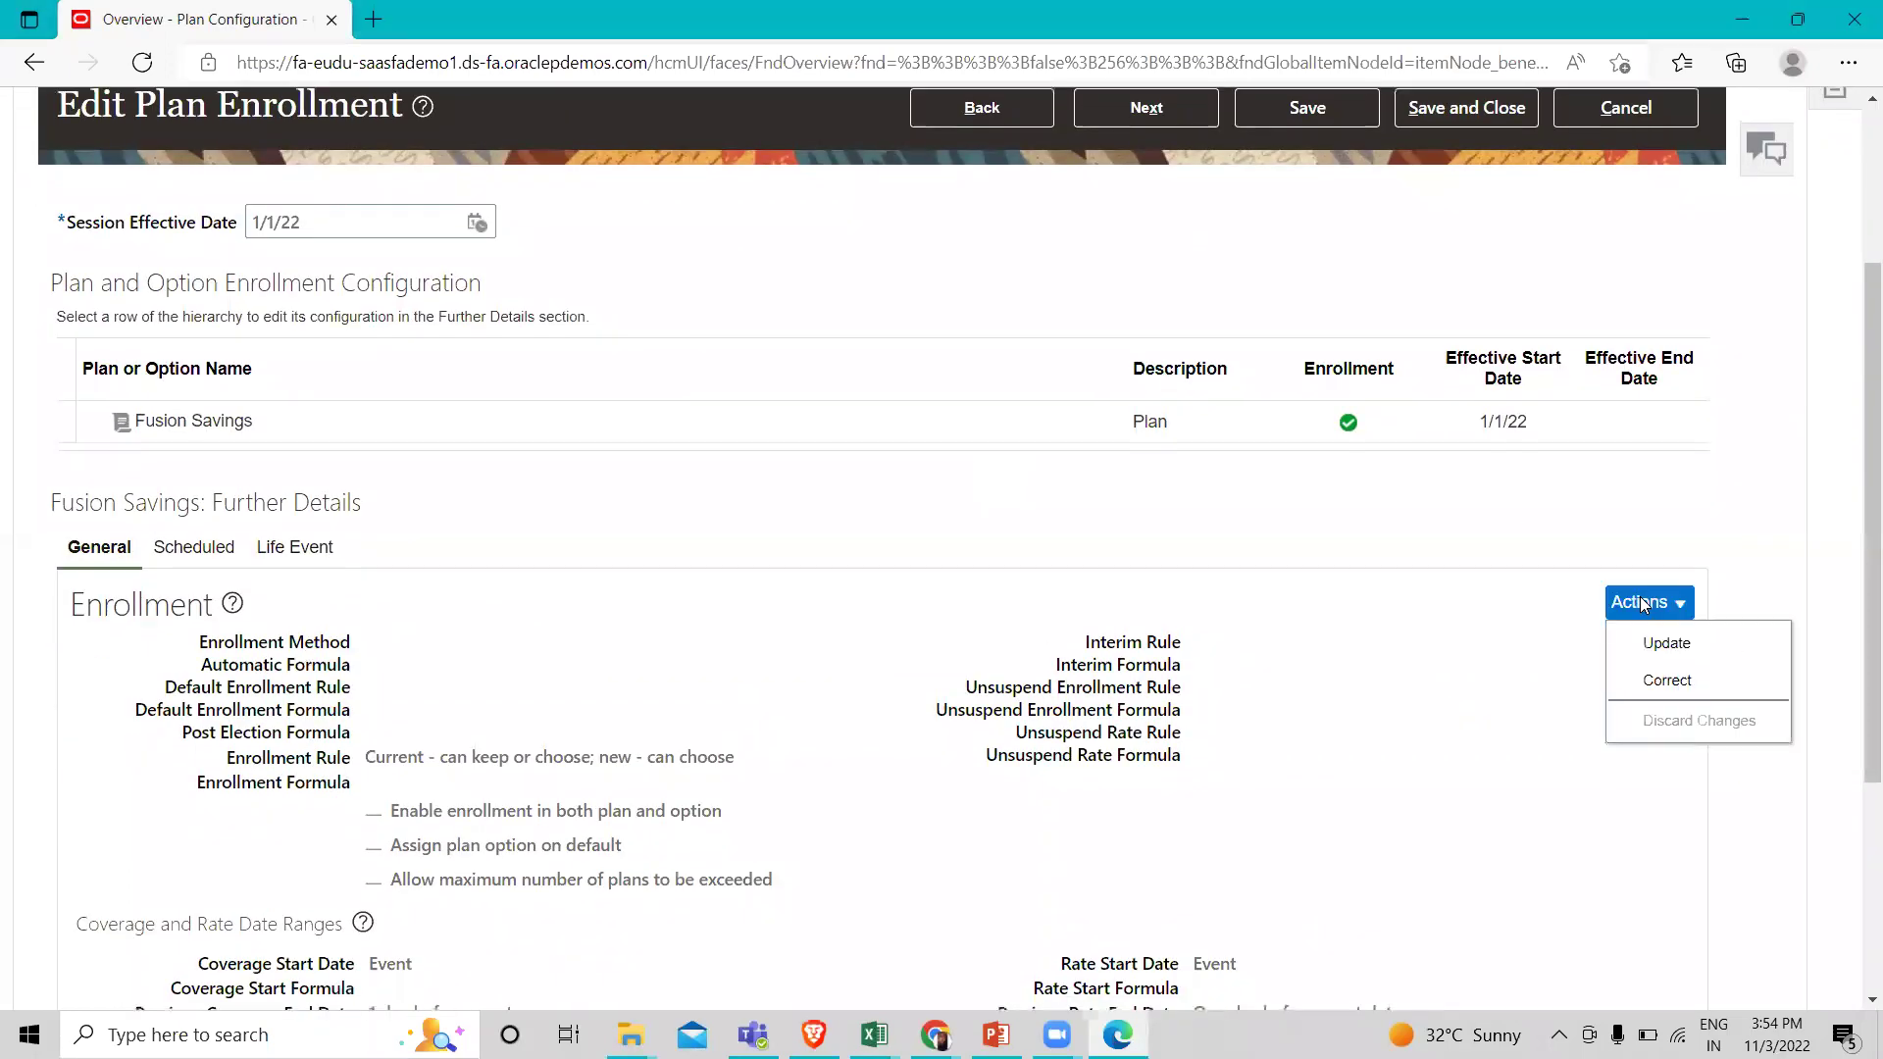
pyautogui.click(1650, 679)
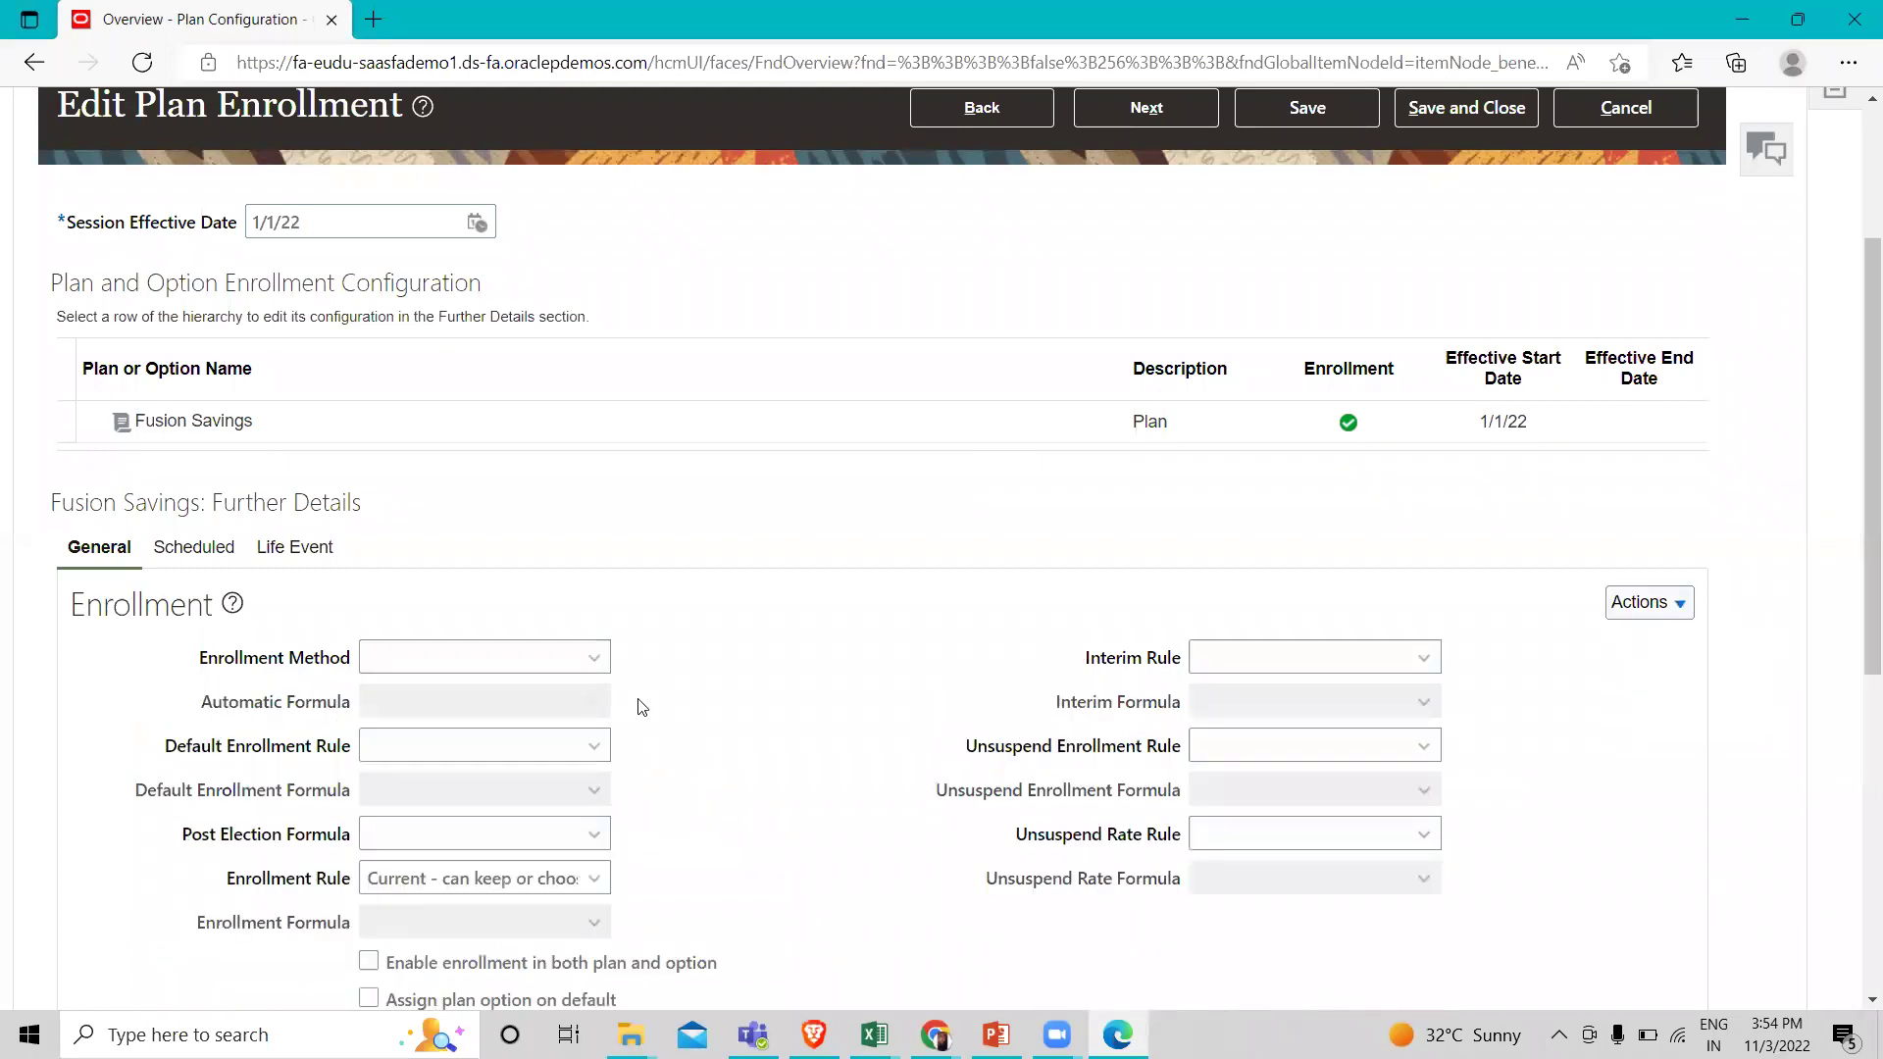
# Set the plan's enrollment method to Explicit and default enrollment rule to New - default; current - default, and save.
pyautogui.click(472, 663)
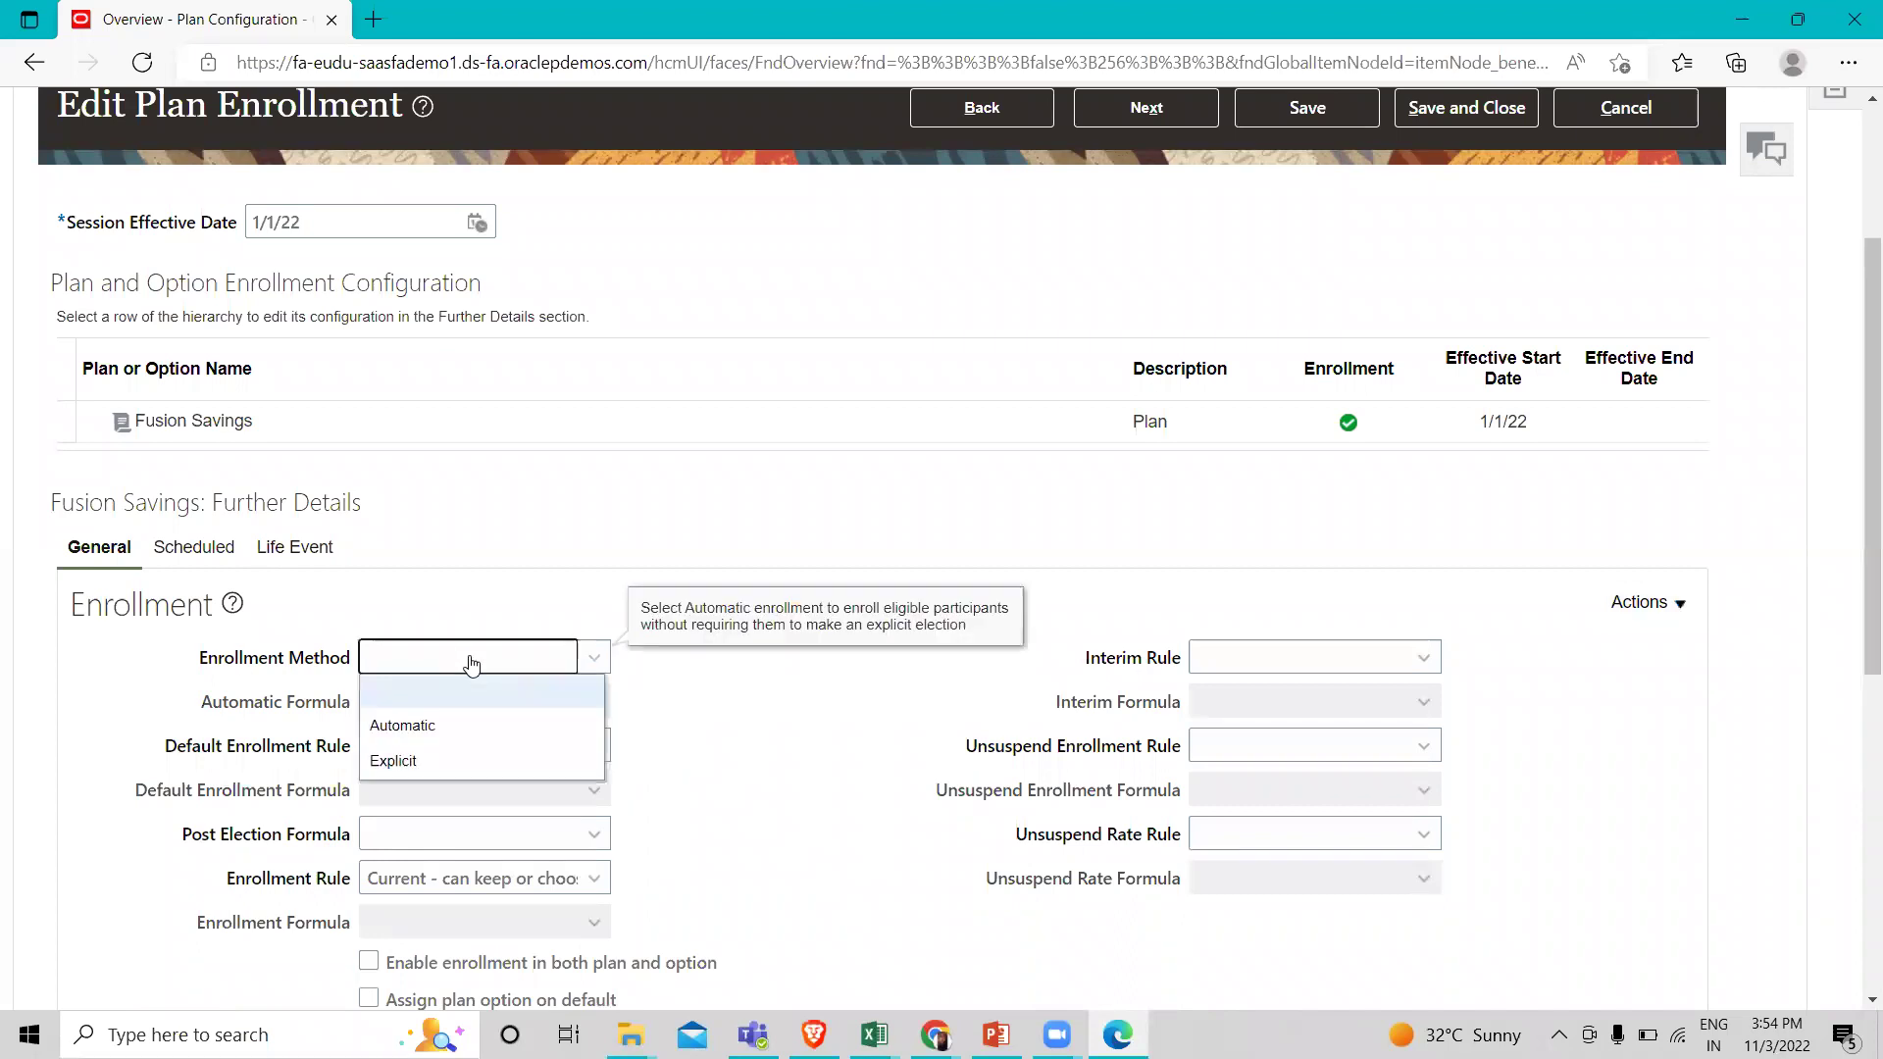
pyautogui.click(433, 761)
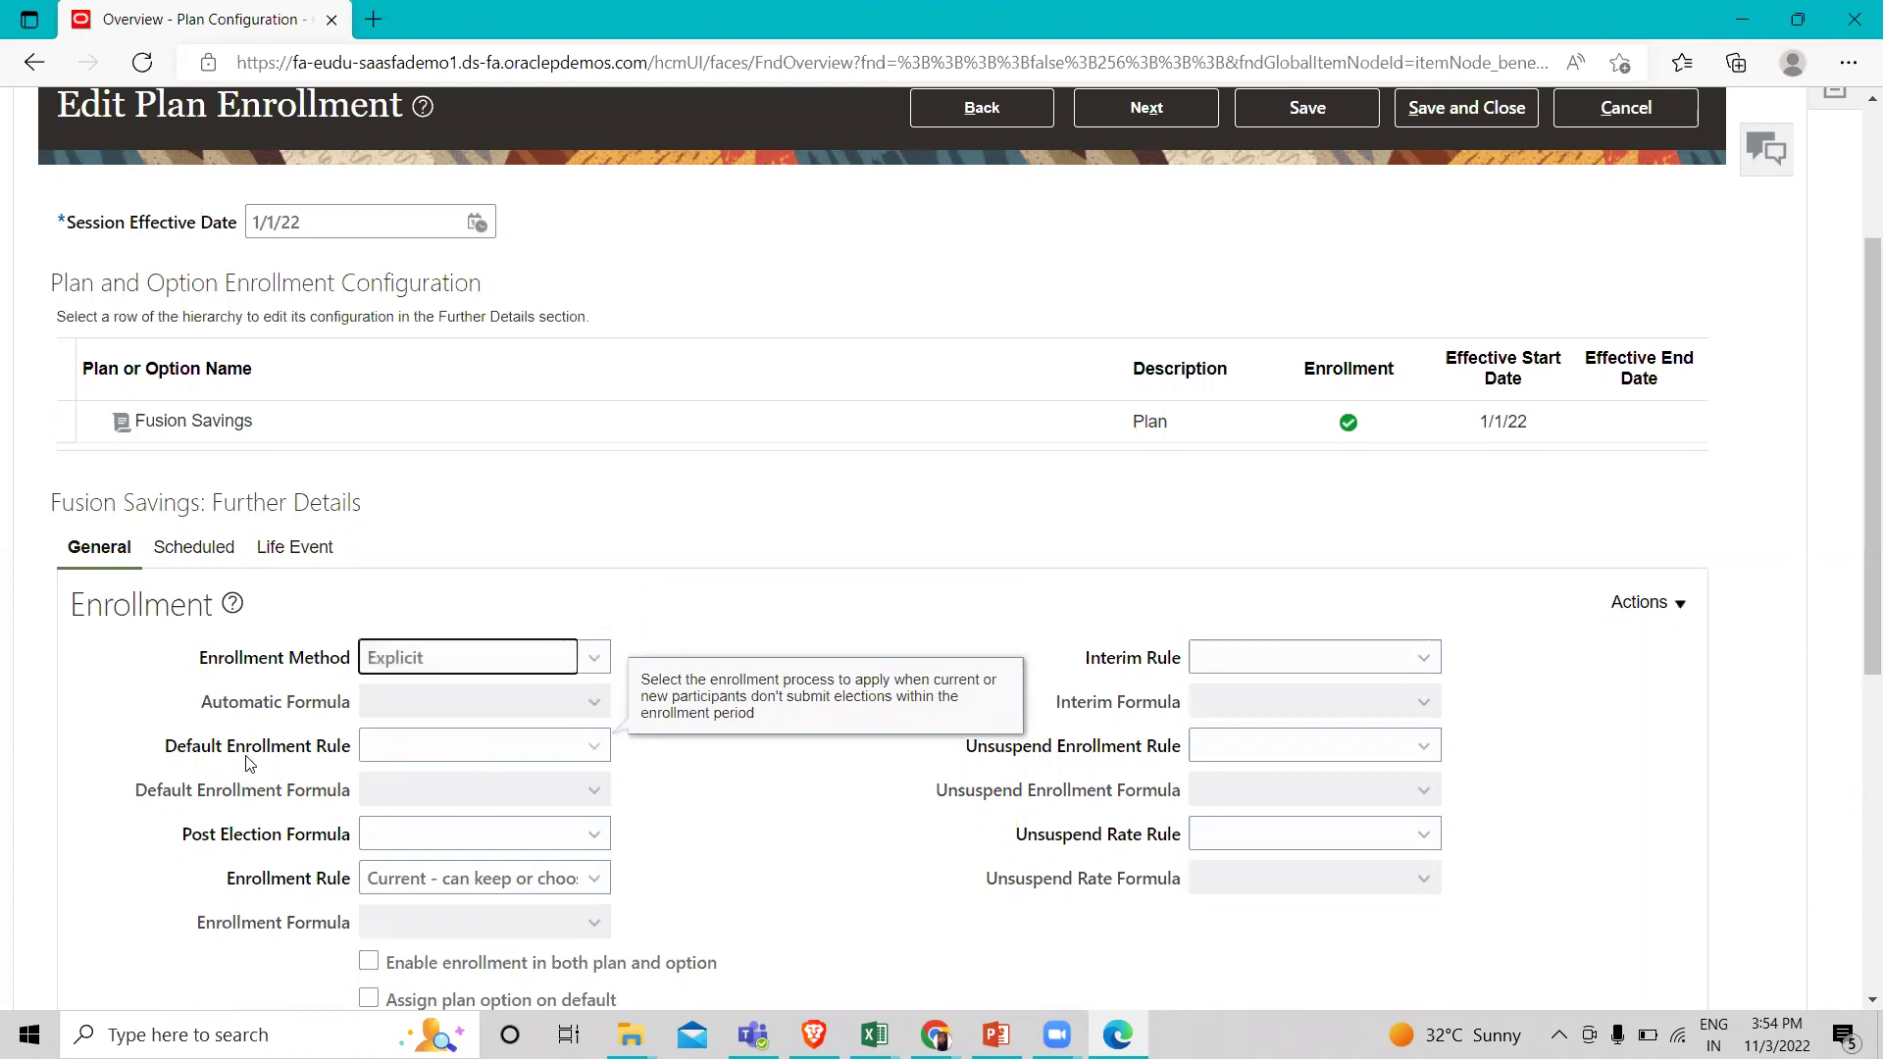
pyautogui.click(498, 751)
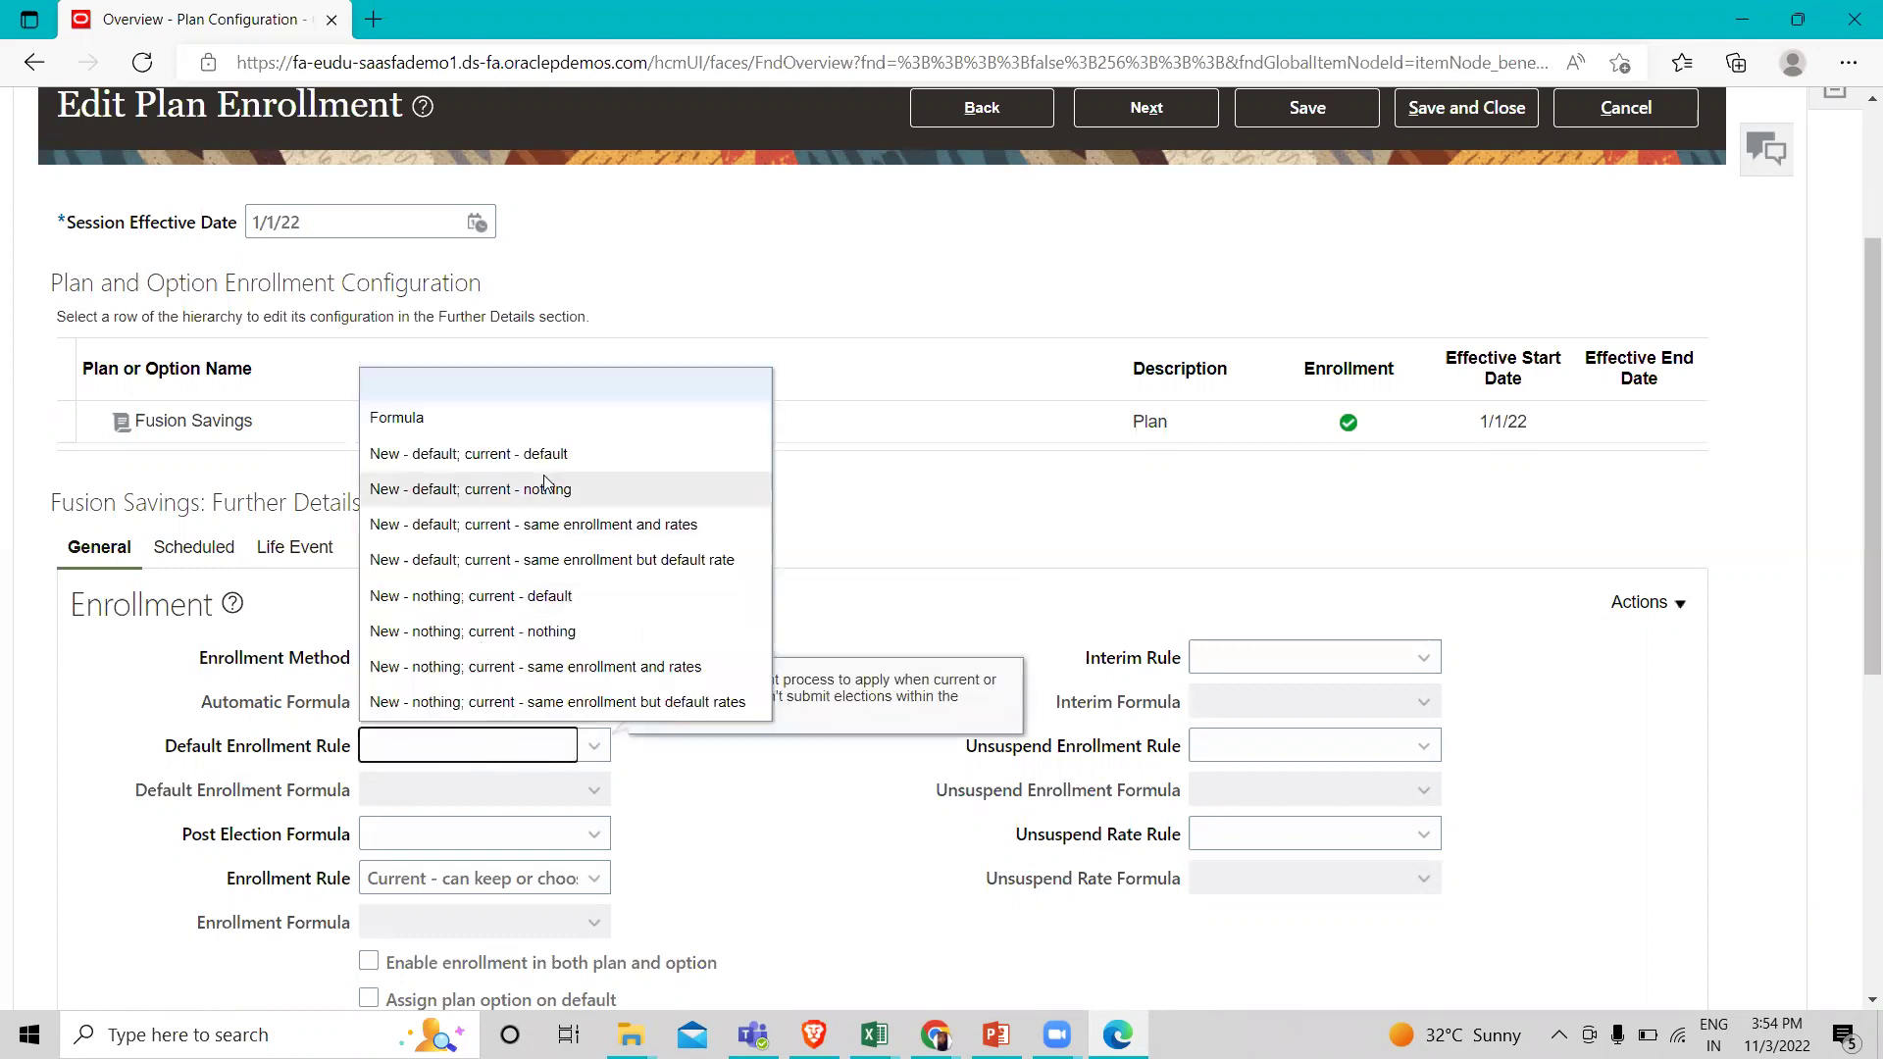
pyautogui.click(621, 451)
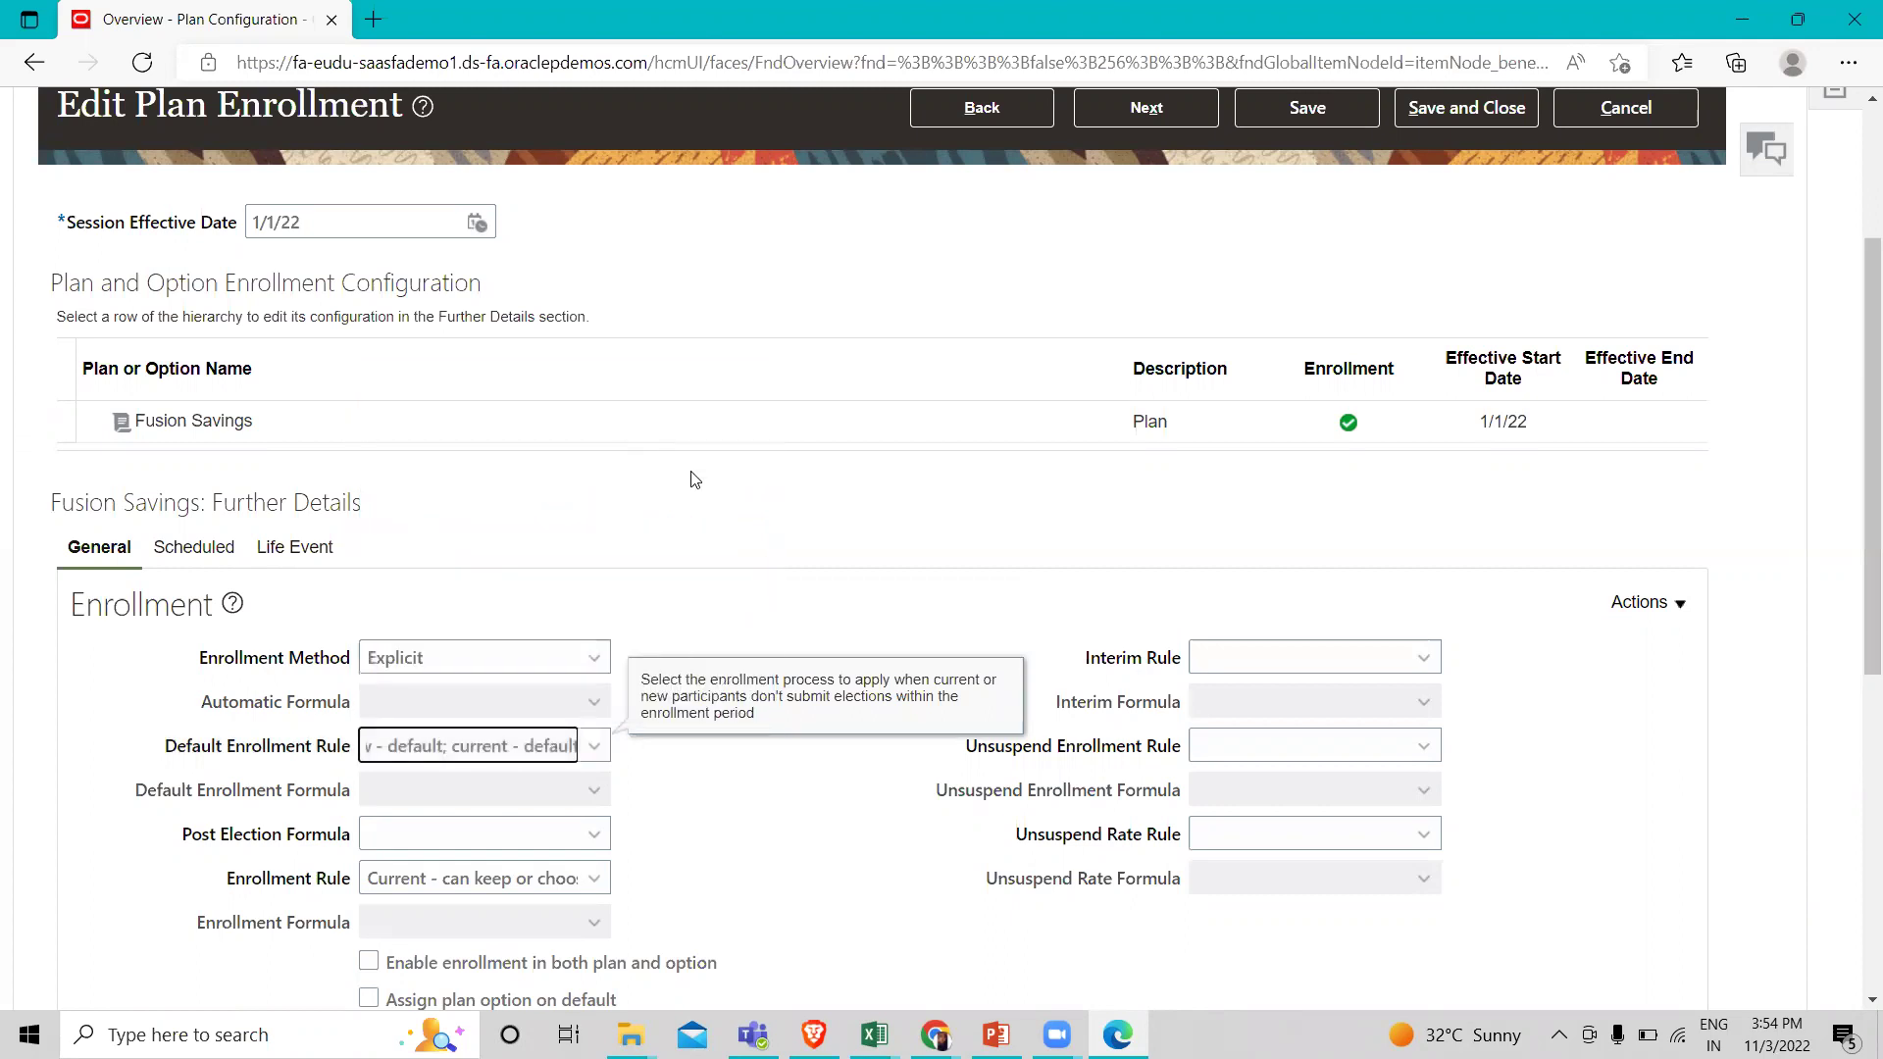
pyautogui.scroll(3, 1021, 534)
pyautogui.click(1293, 392)
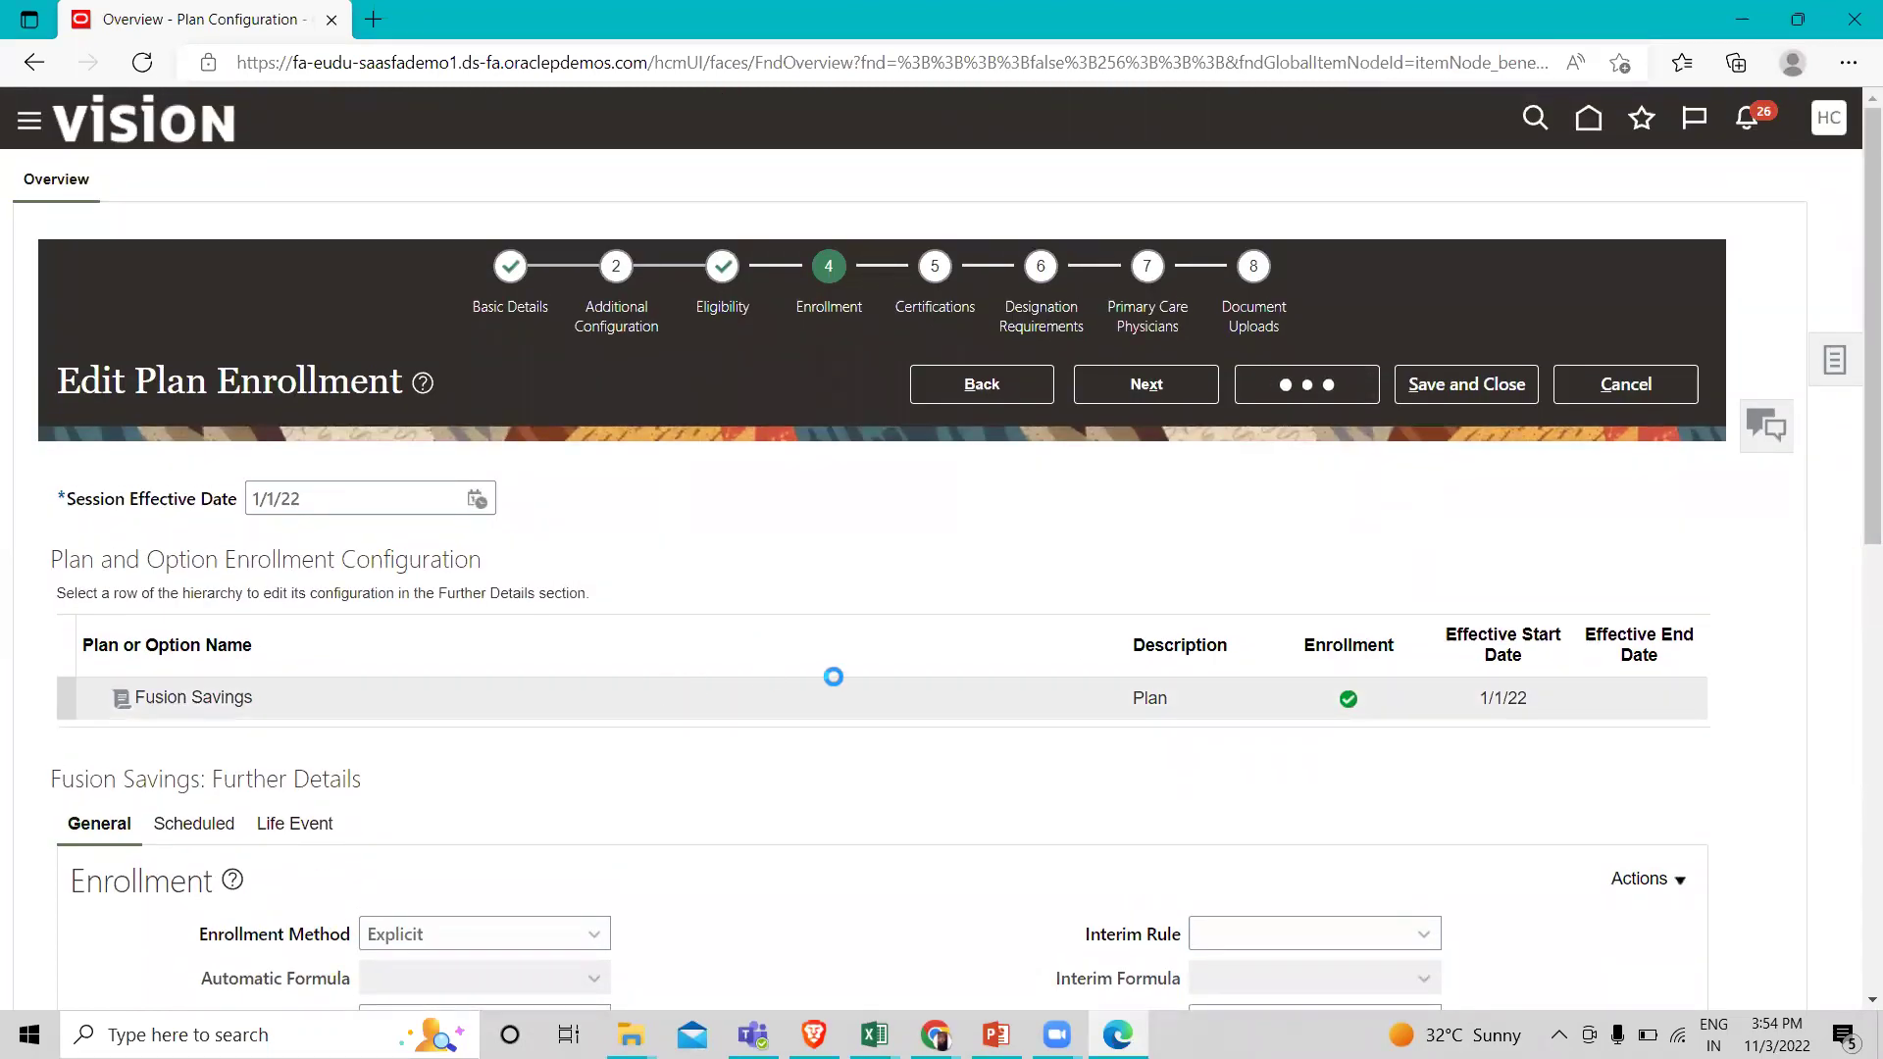
pyautogui.scroll(-2, 834, 677)
pyautogui.scroll(-1, 834, 683)
pyautogui.scroll(3, 934, 547)
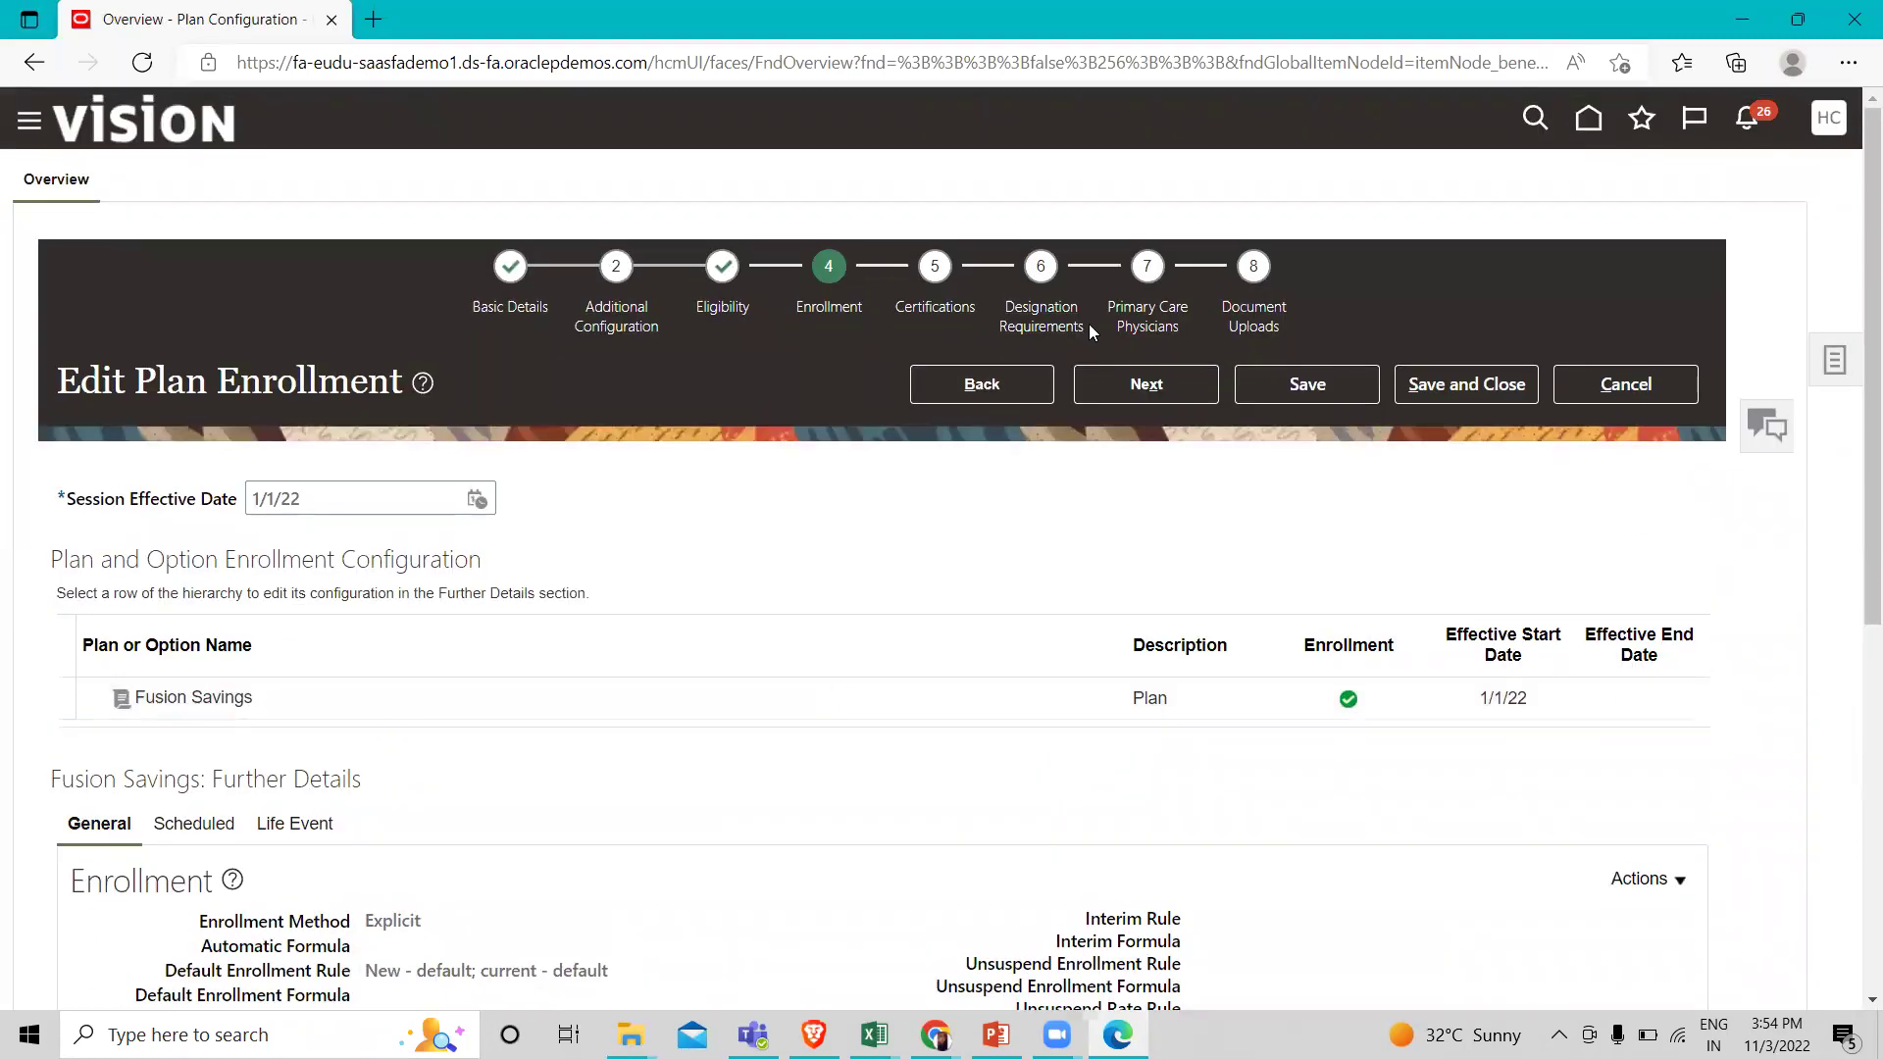
# Go to the plan's designation requirements and select the Designate Beneficiary action item in the beneficiary requirements.
pyautogui.click(796, 710)
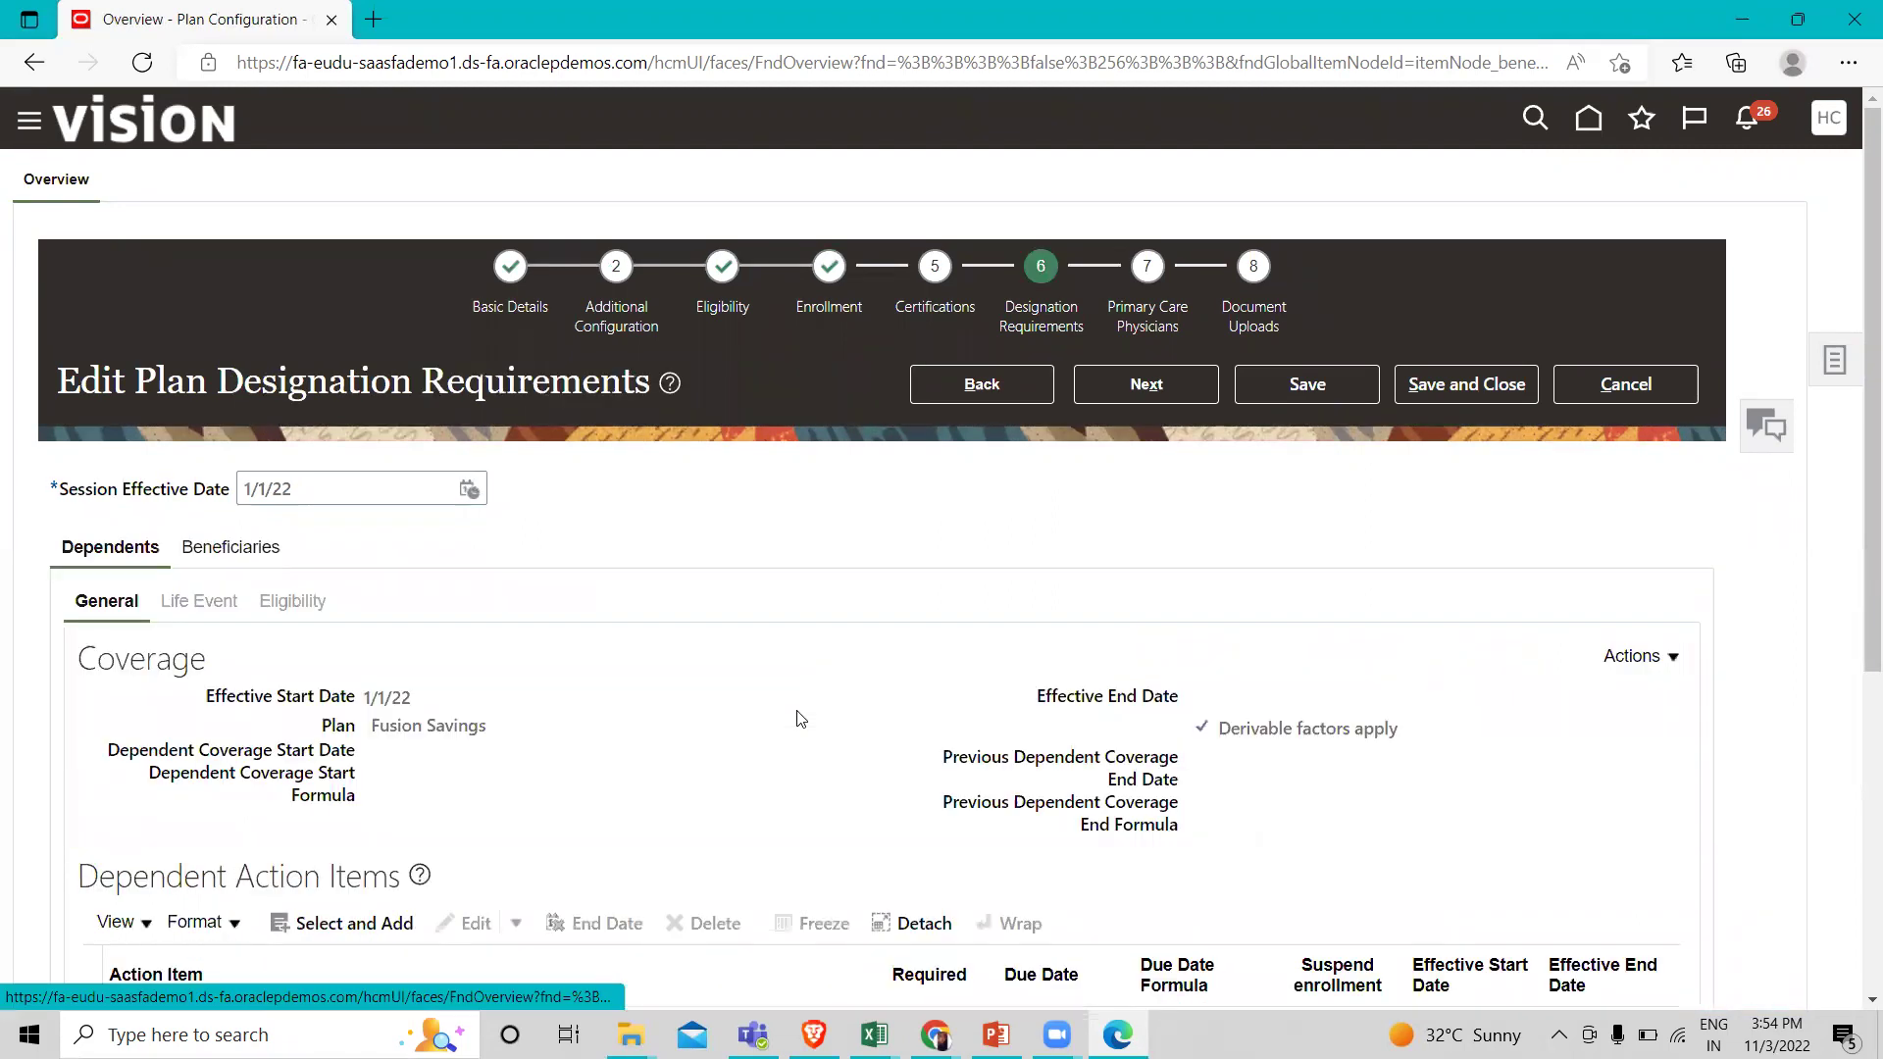
pyautogui.scroll(-2, 801, 719)
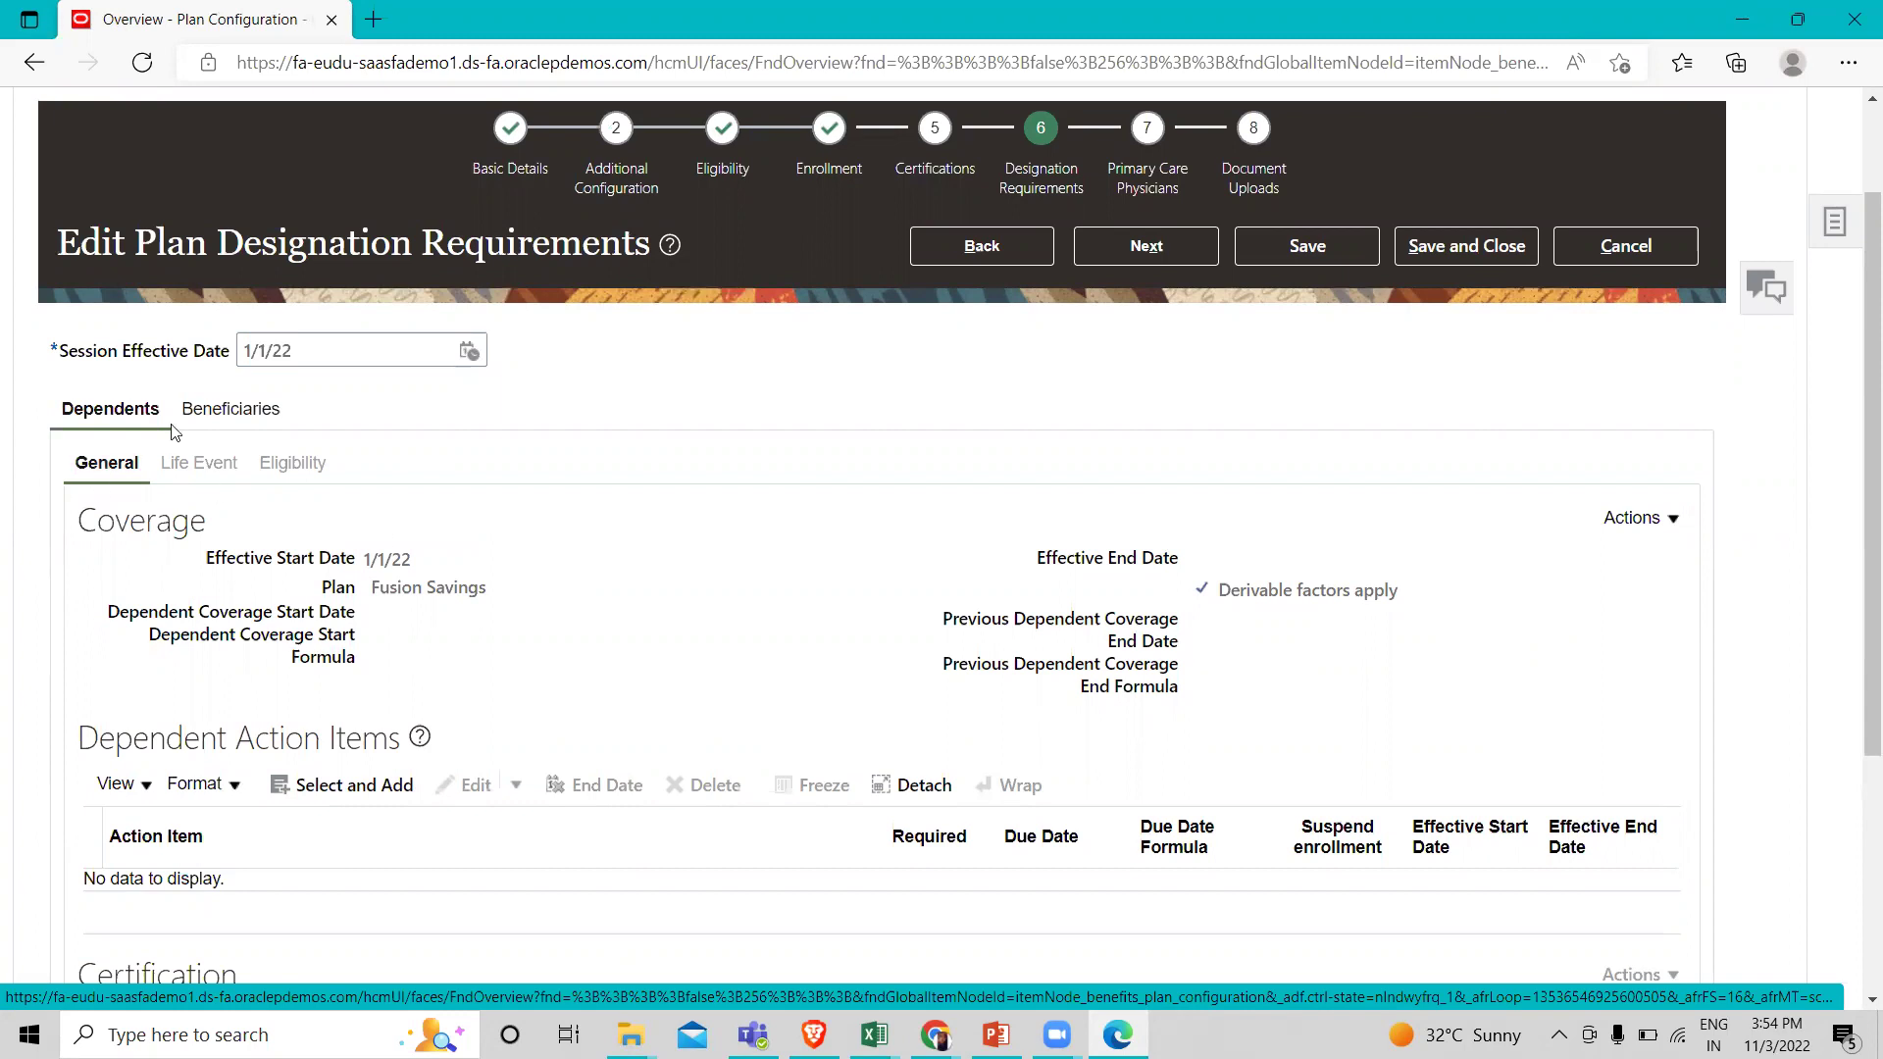
pyautogui.click(203, 412)
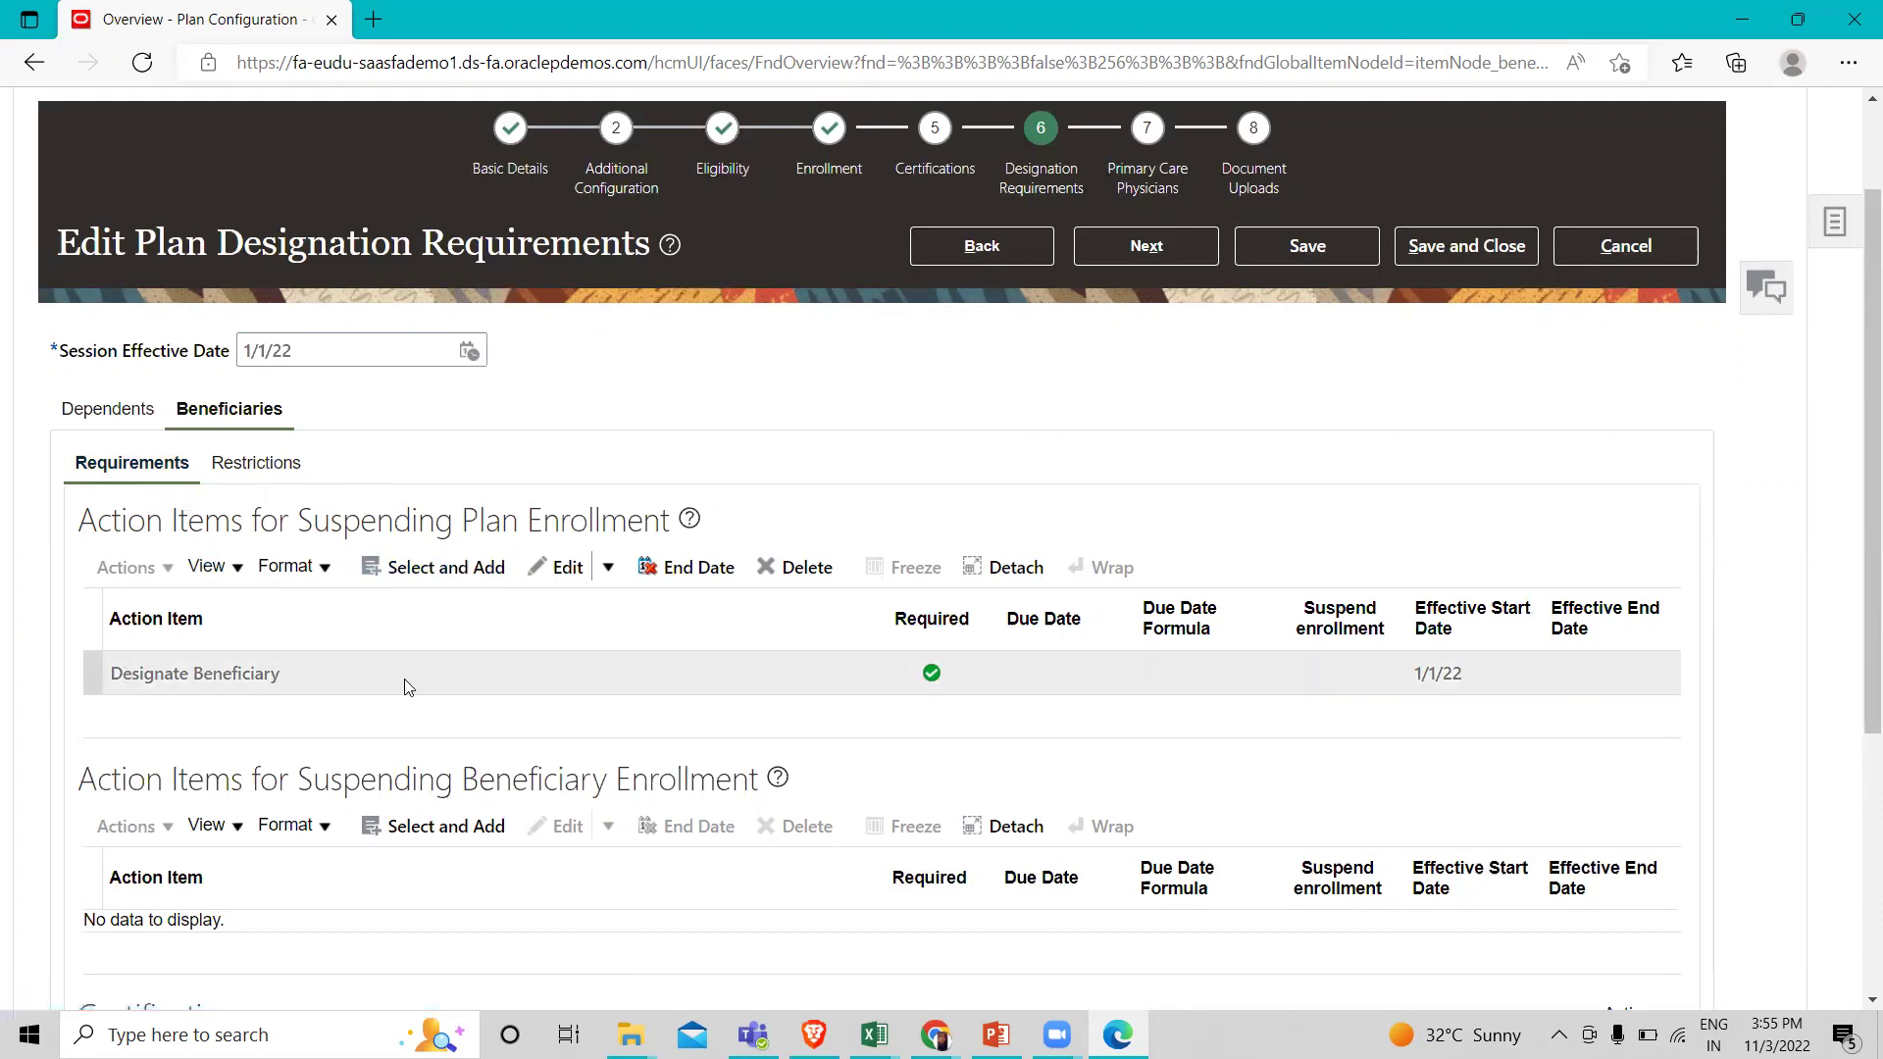
pyautogui.click(501, 679)
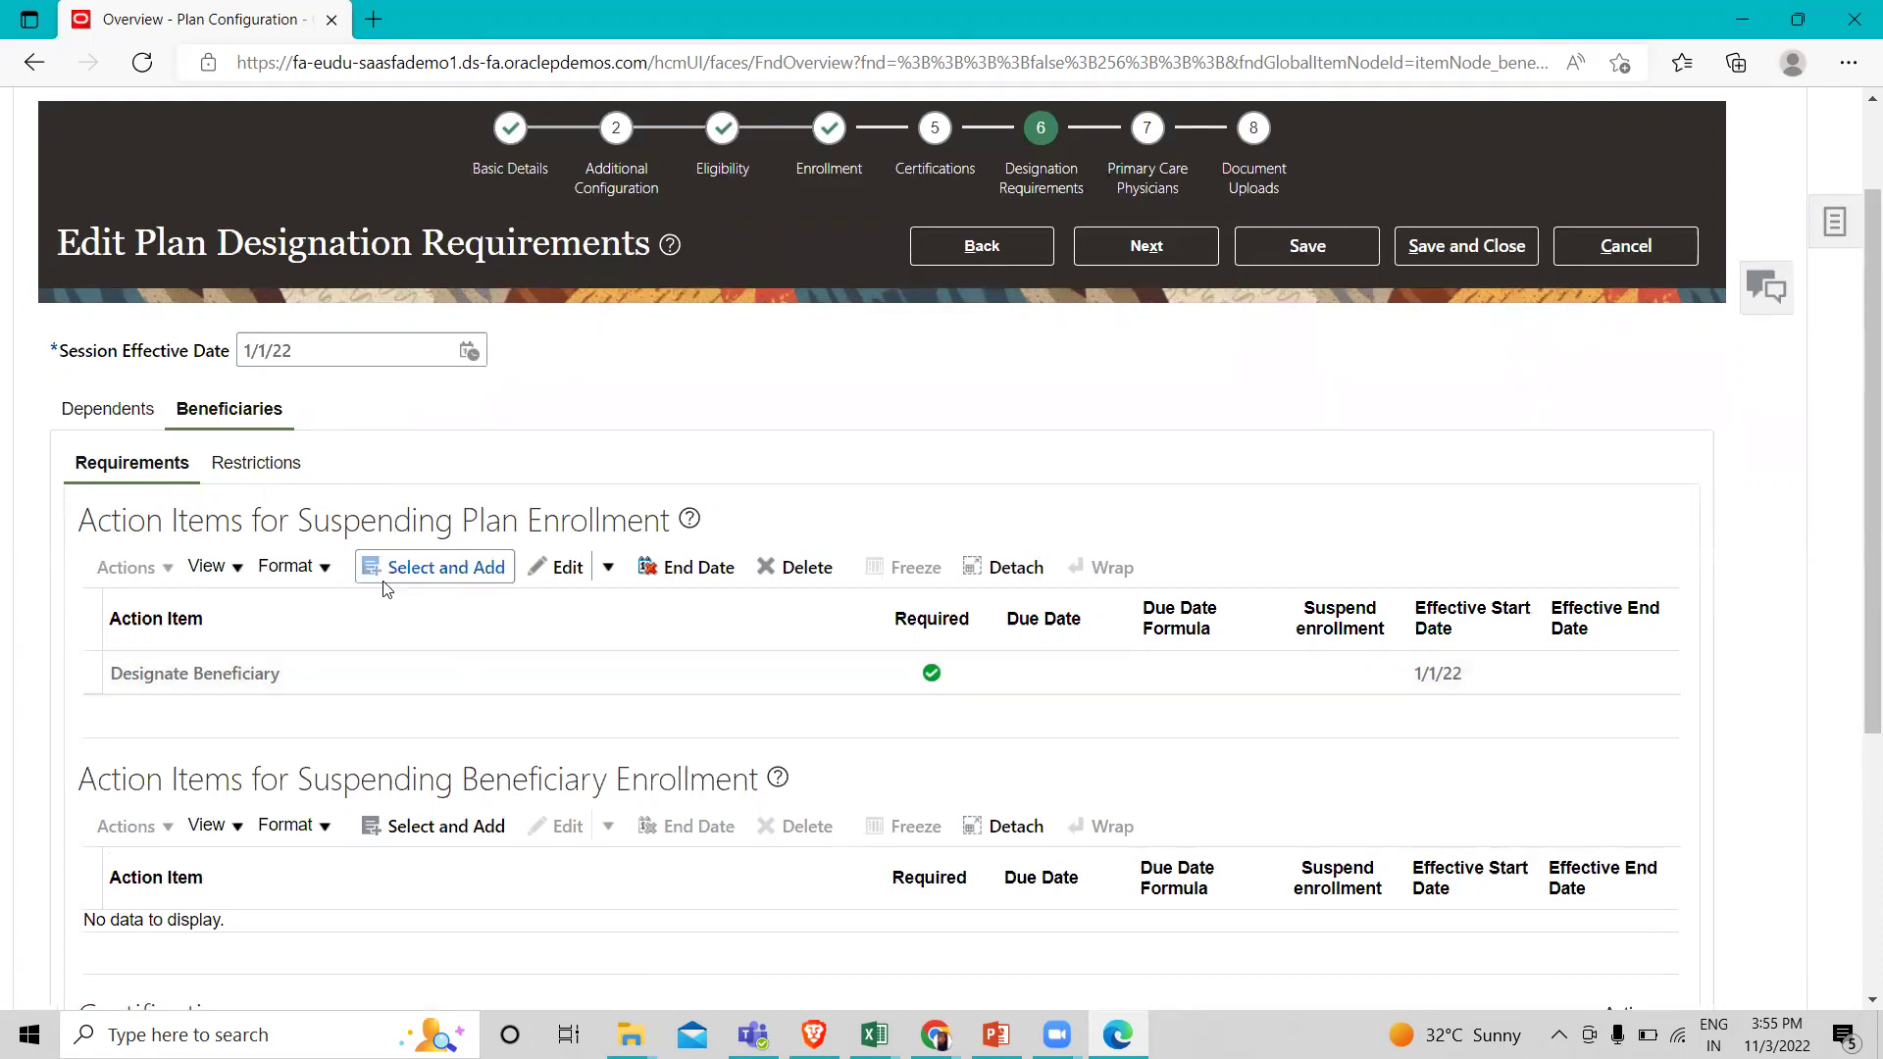
pyautogui.click(436, 569)
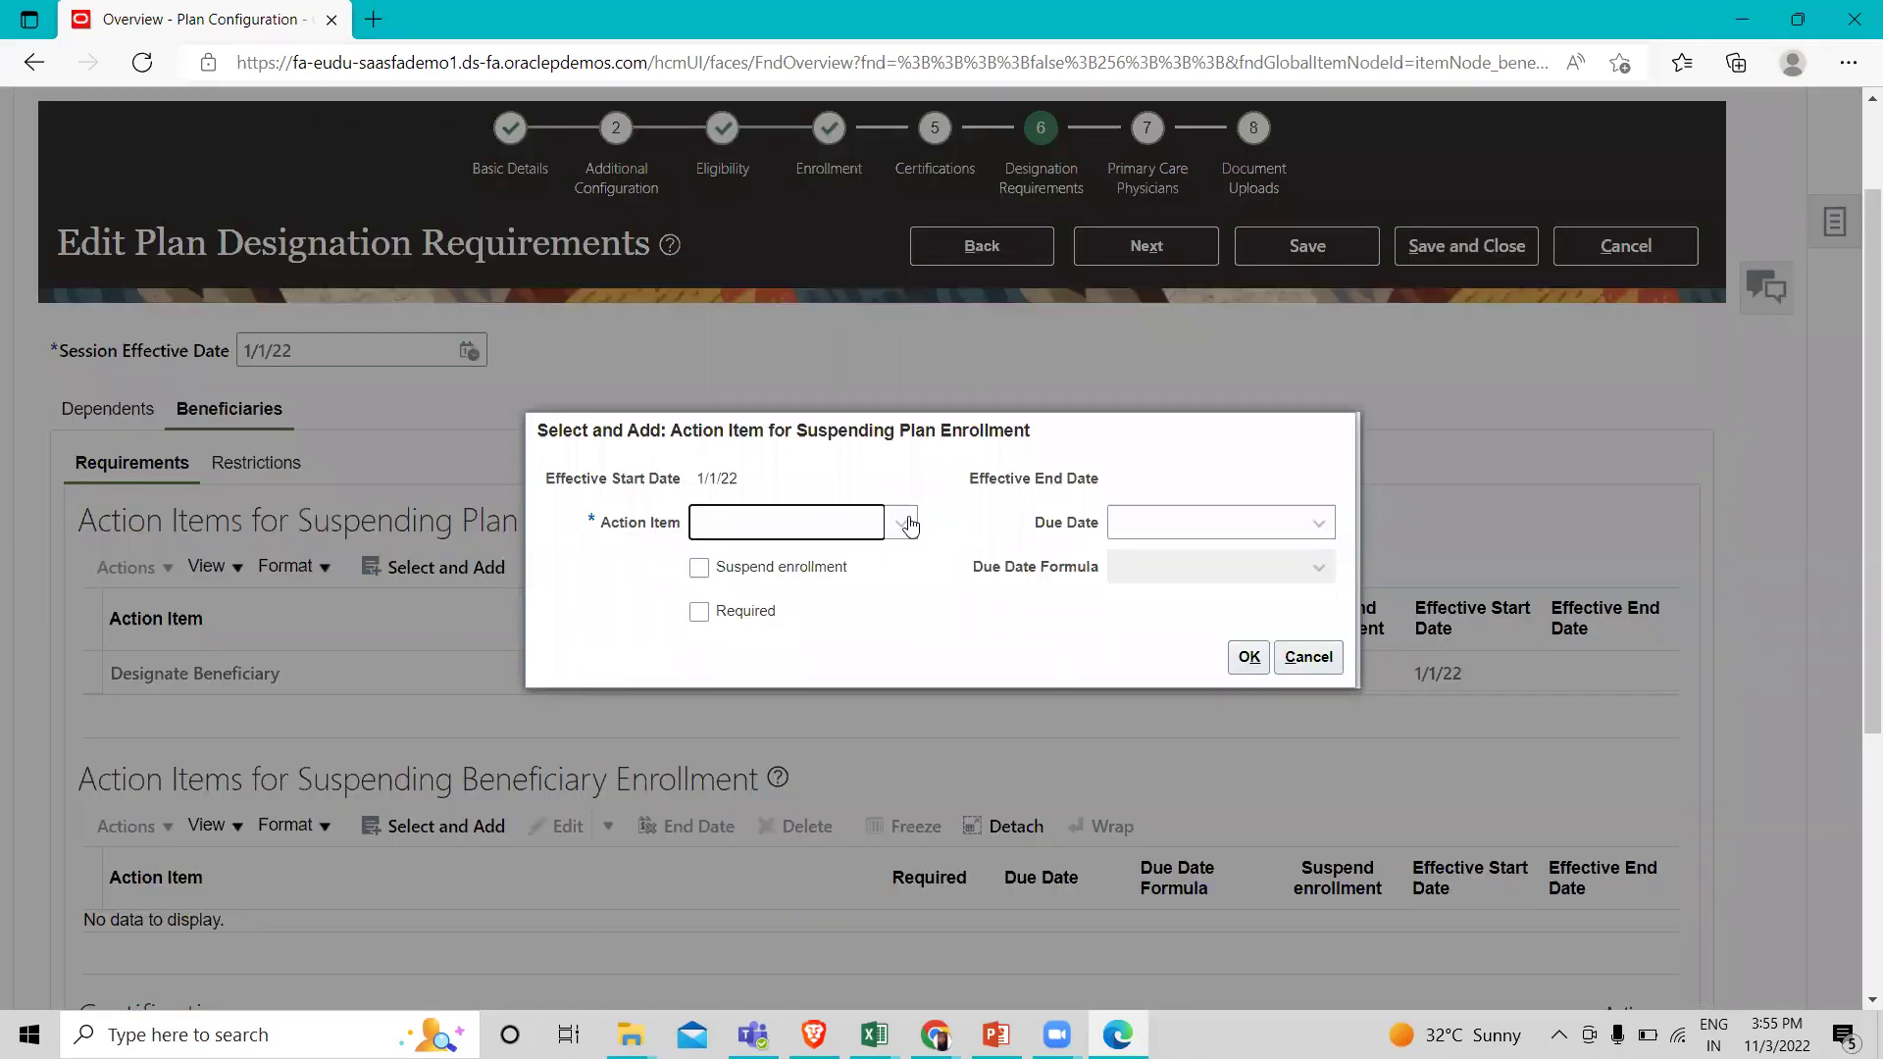
pyautogui.click(910, 527)
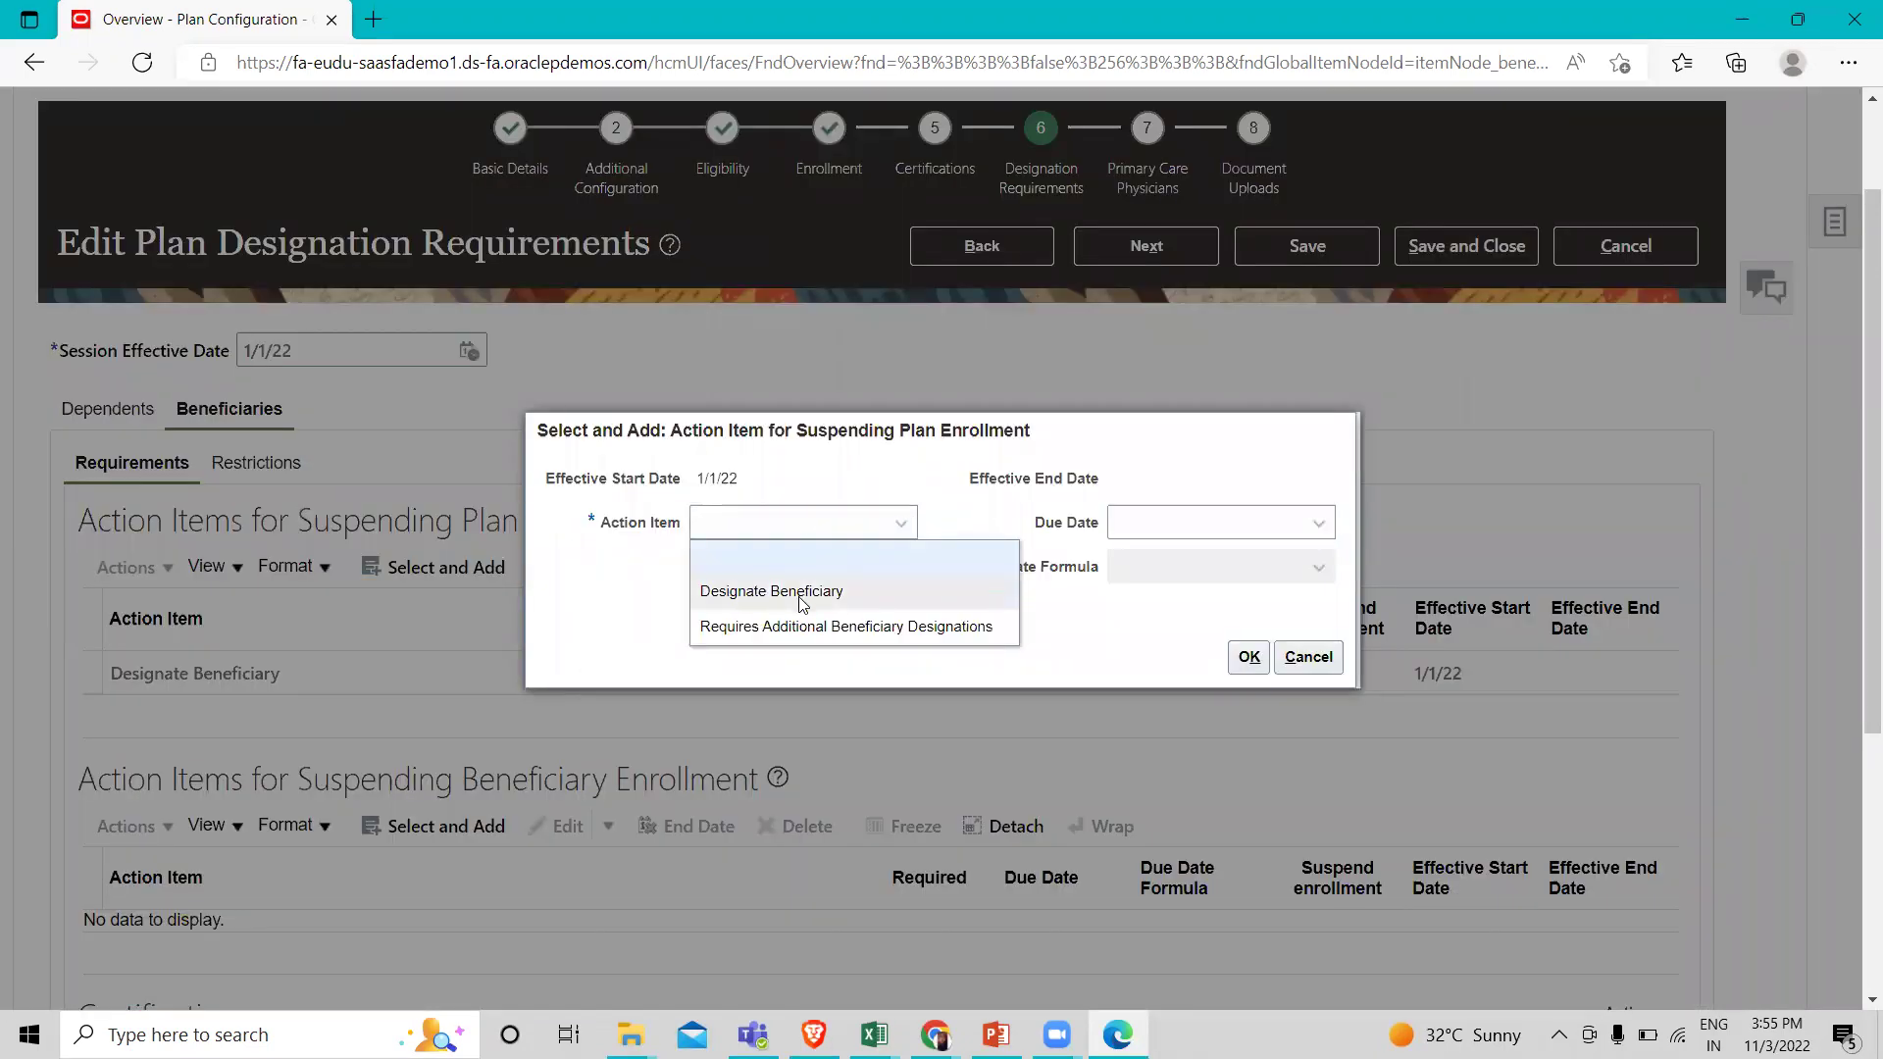
pyautogui.click(1236, 531)
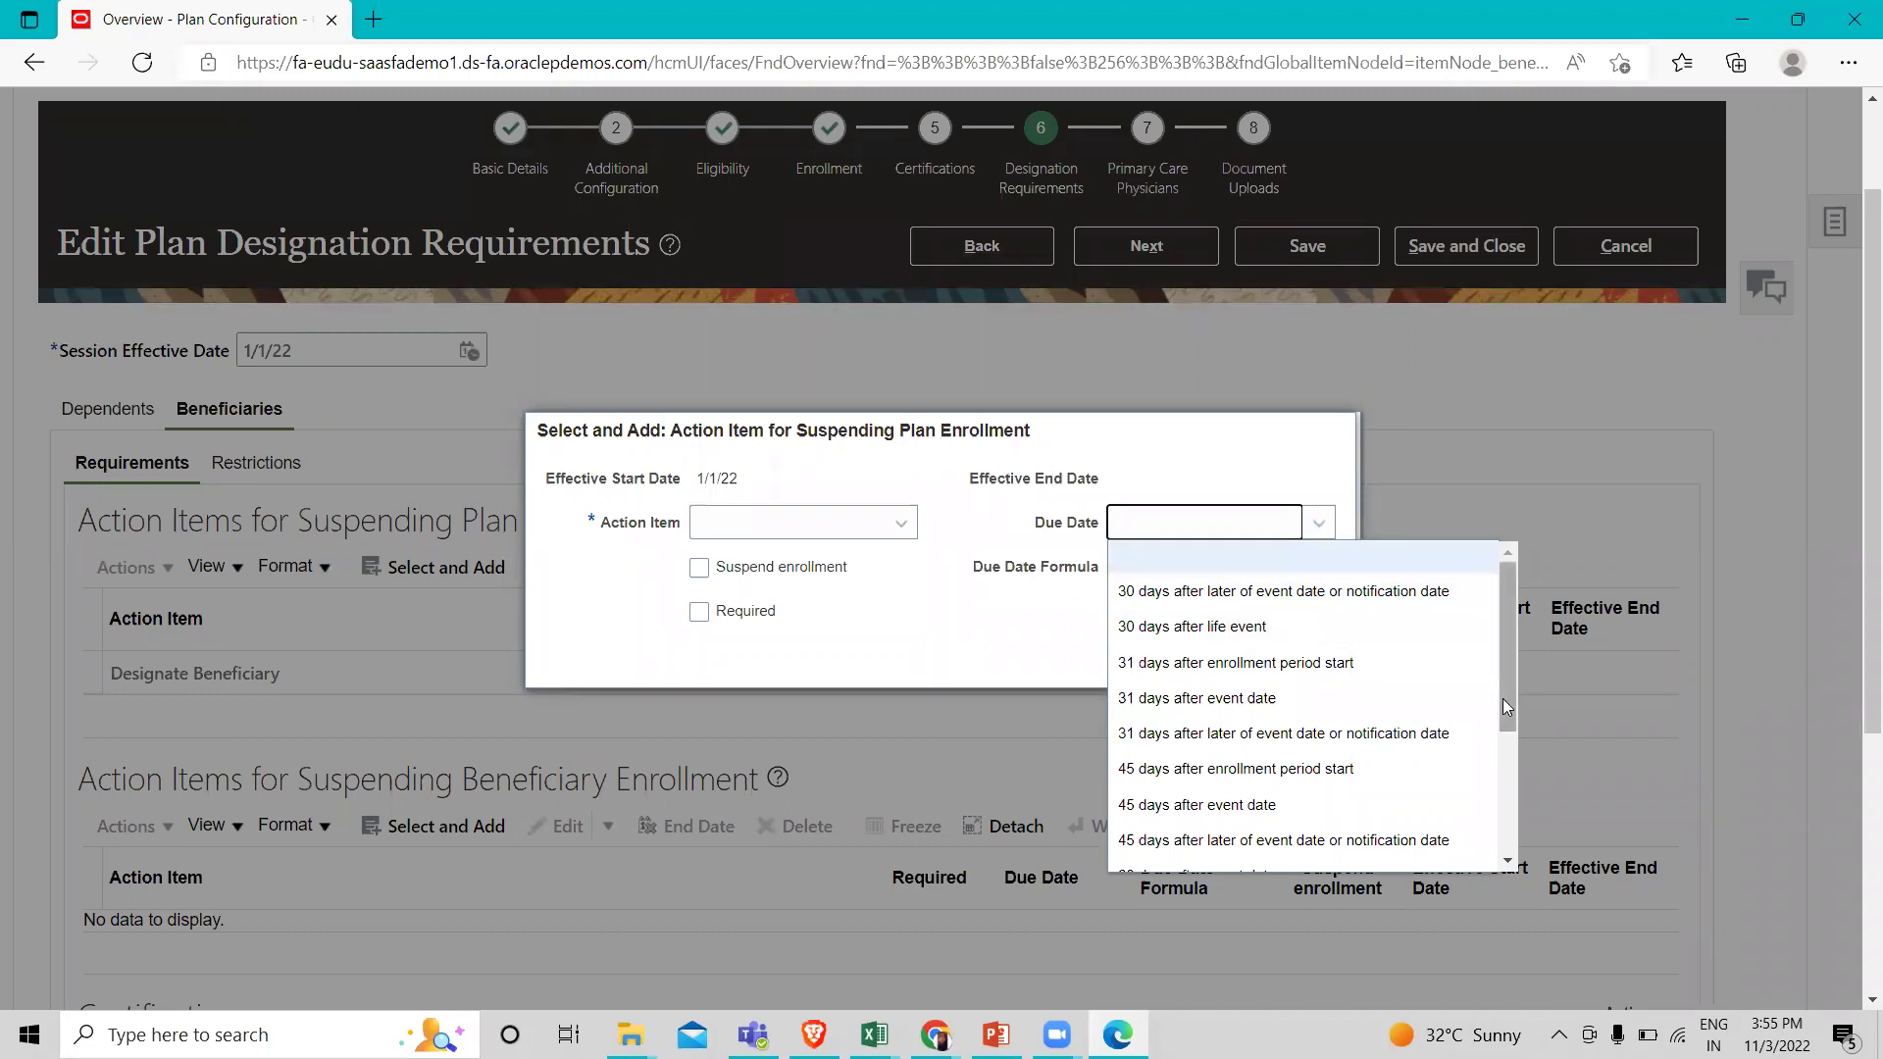
pyautogui.click(1244, 515)
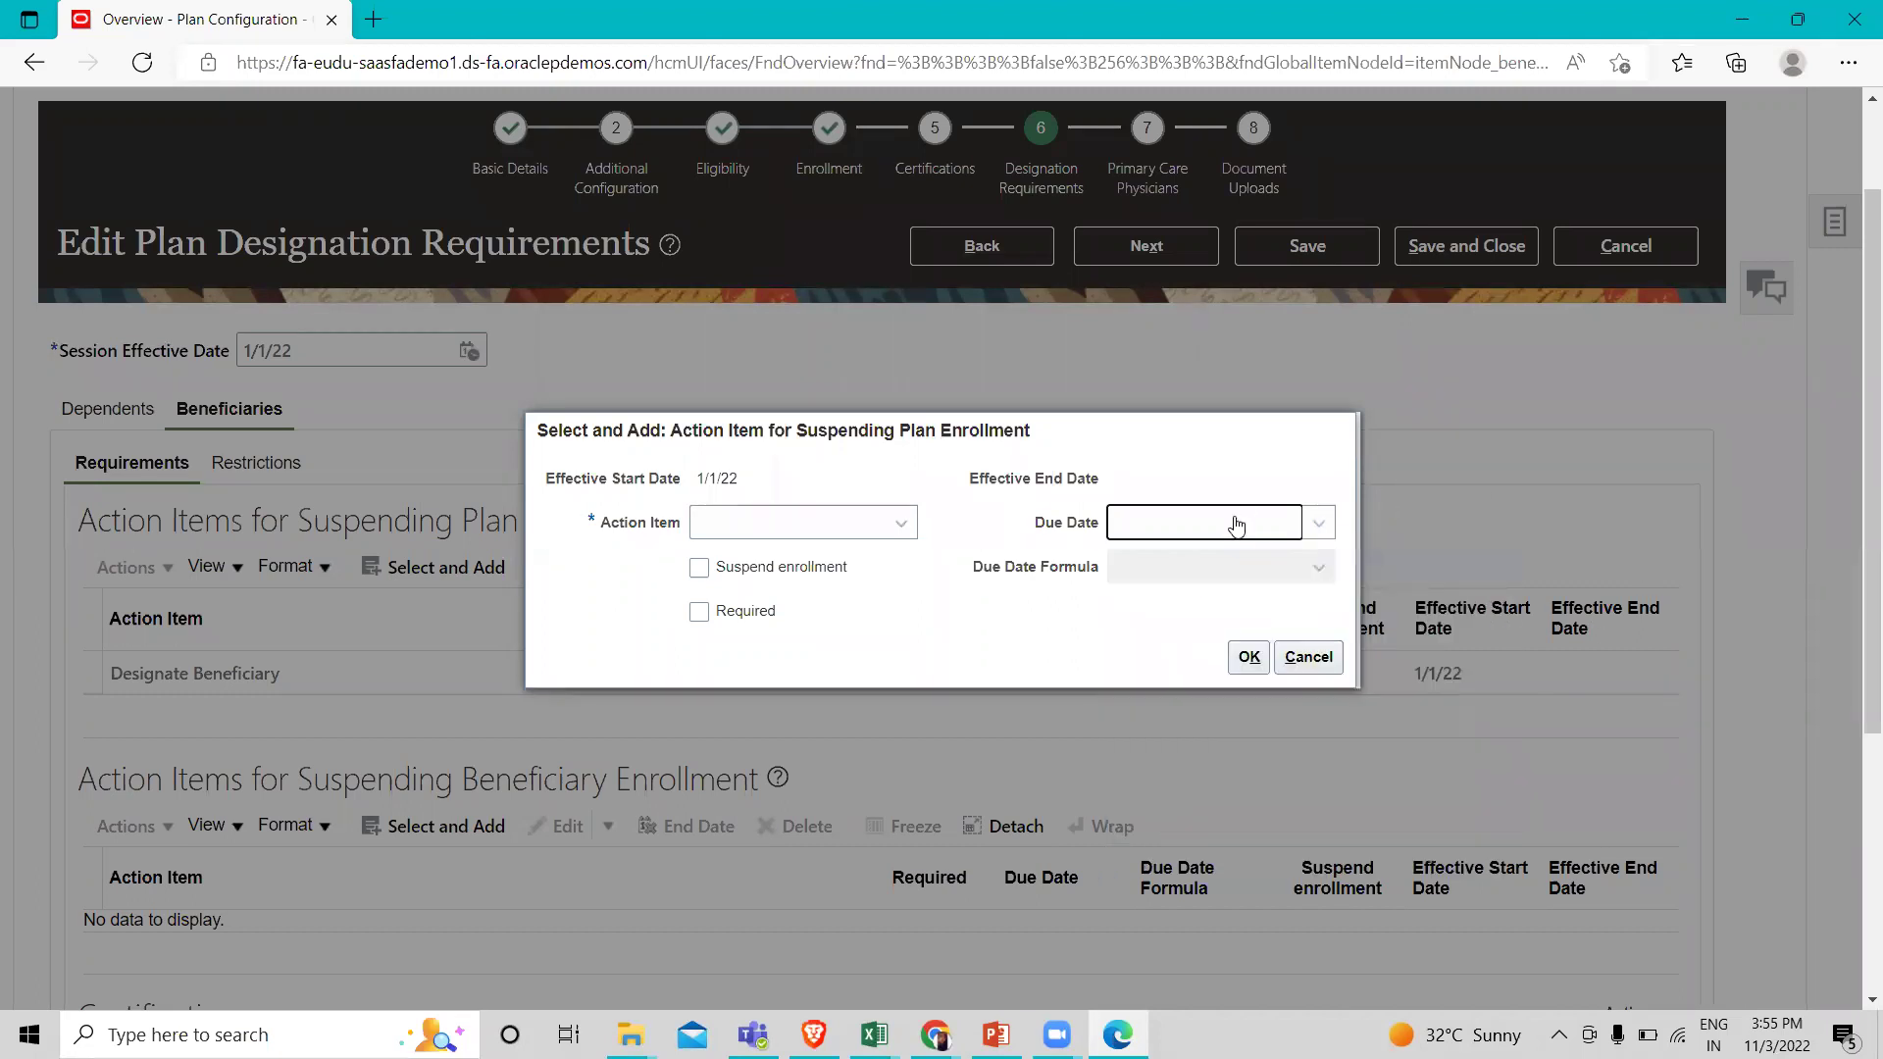
pyautogui.click(1310, 659)
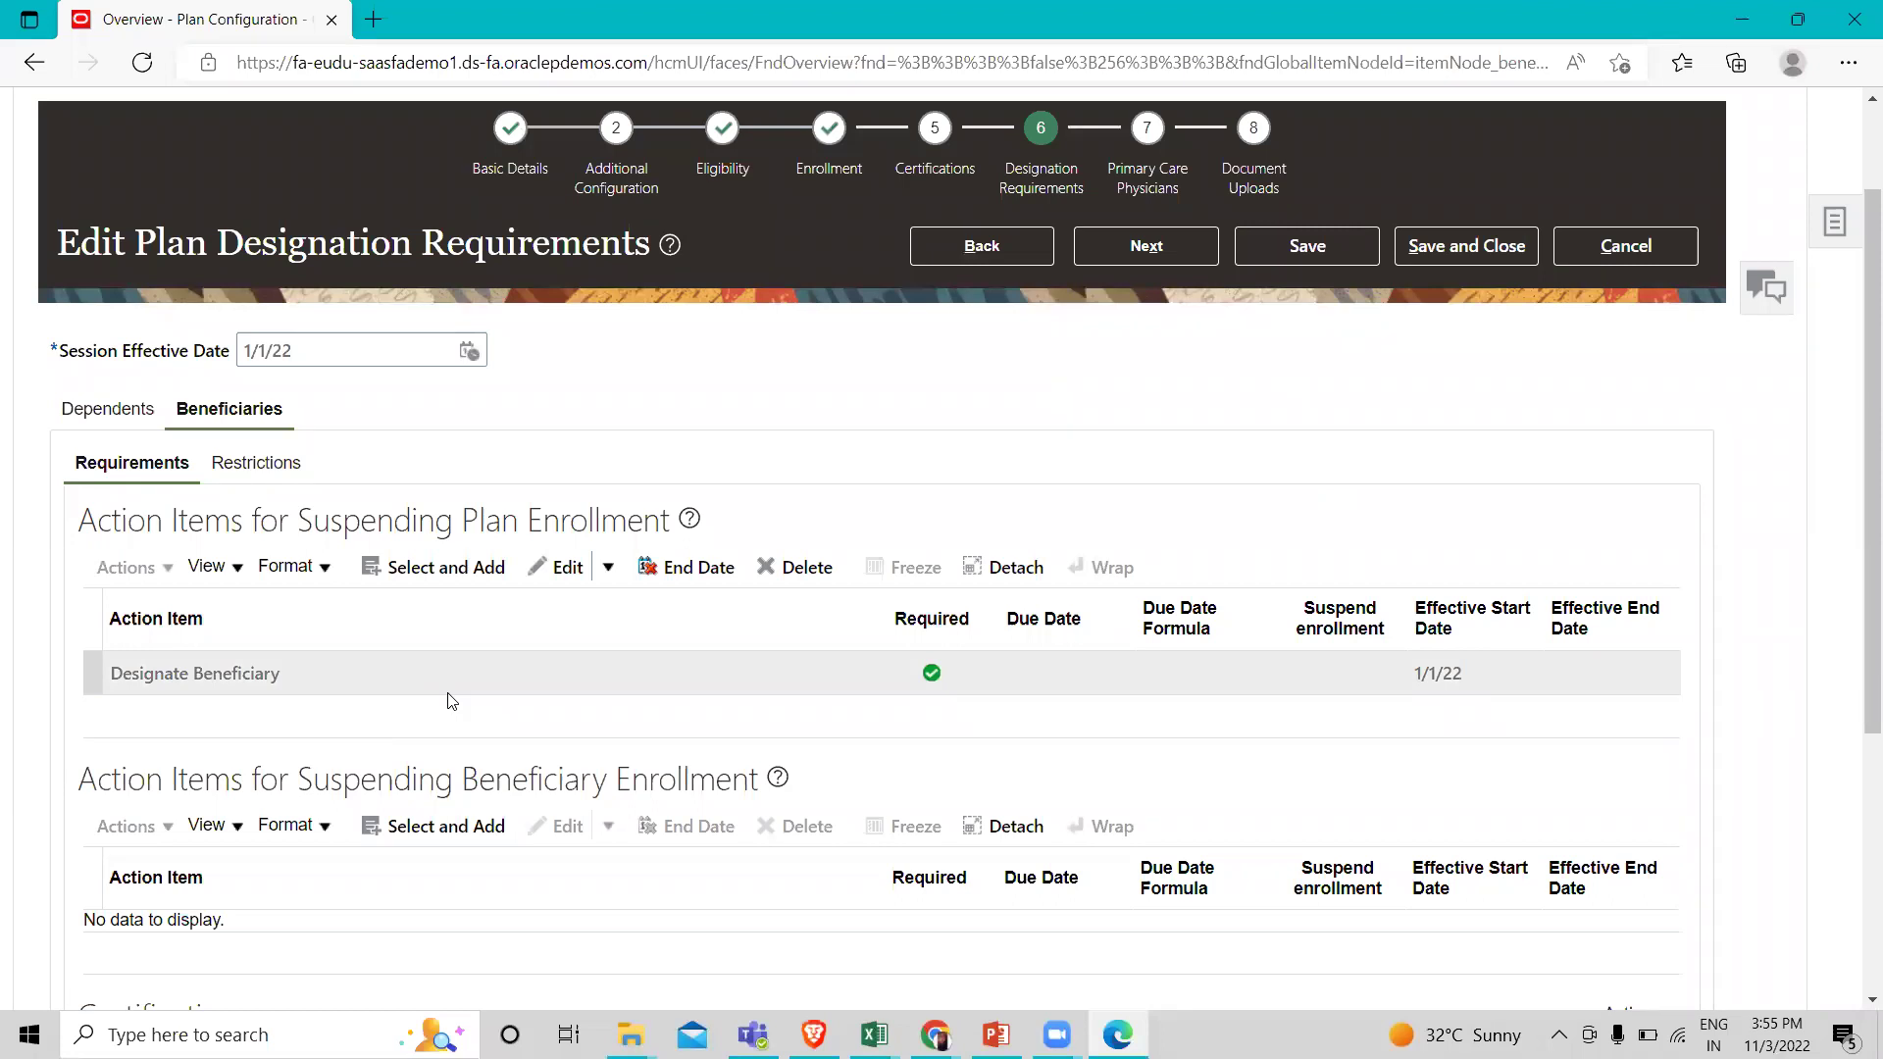
# Correct the Designate Beneficiary action item with a due date of 30 days after life event and save the plan.
pyautogui.scroll(-1, 451, 700)
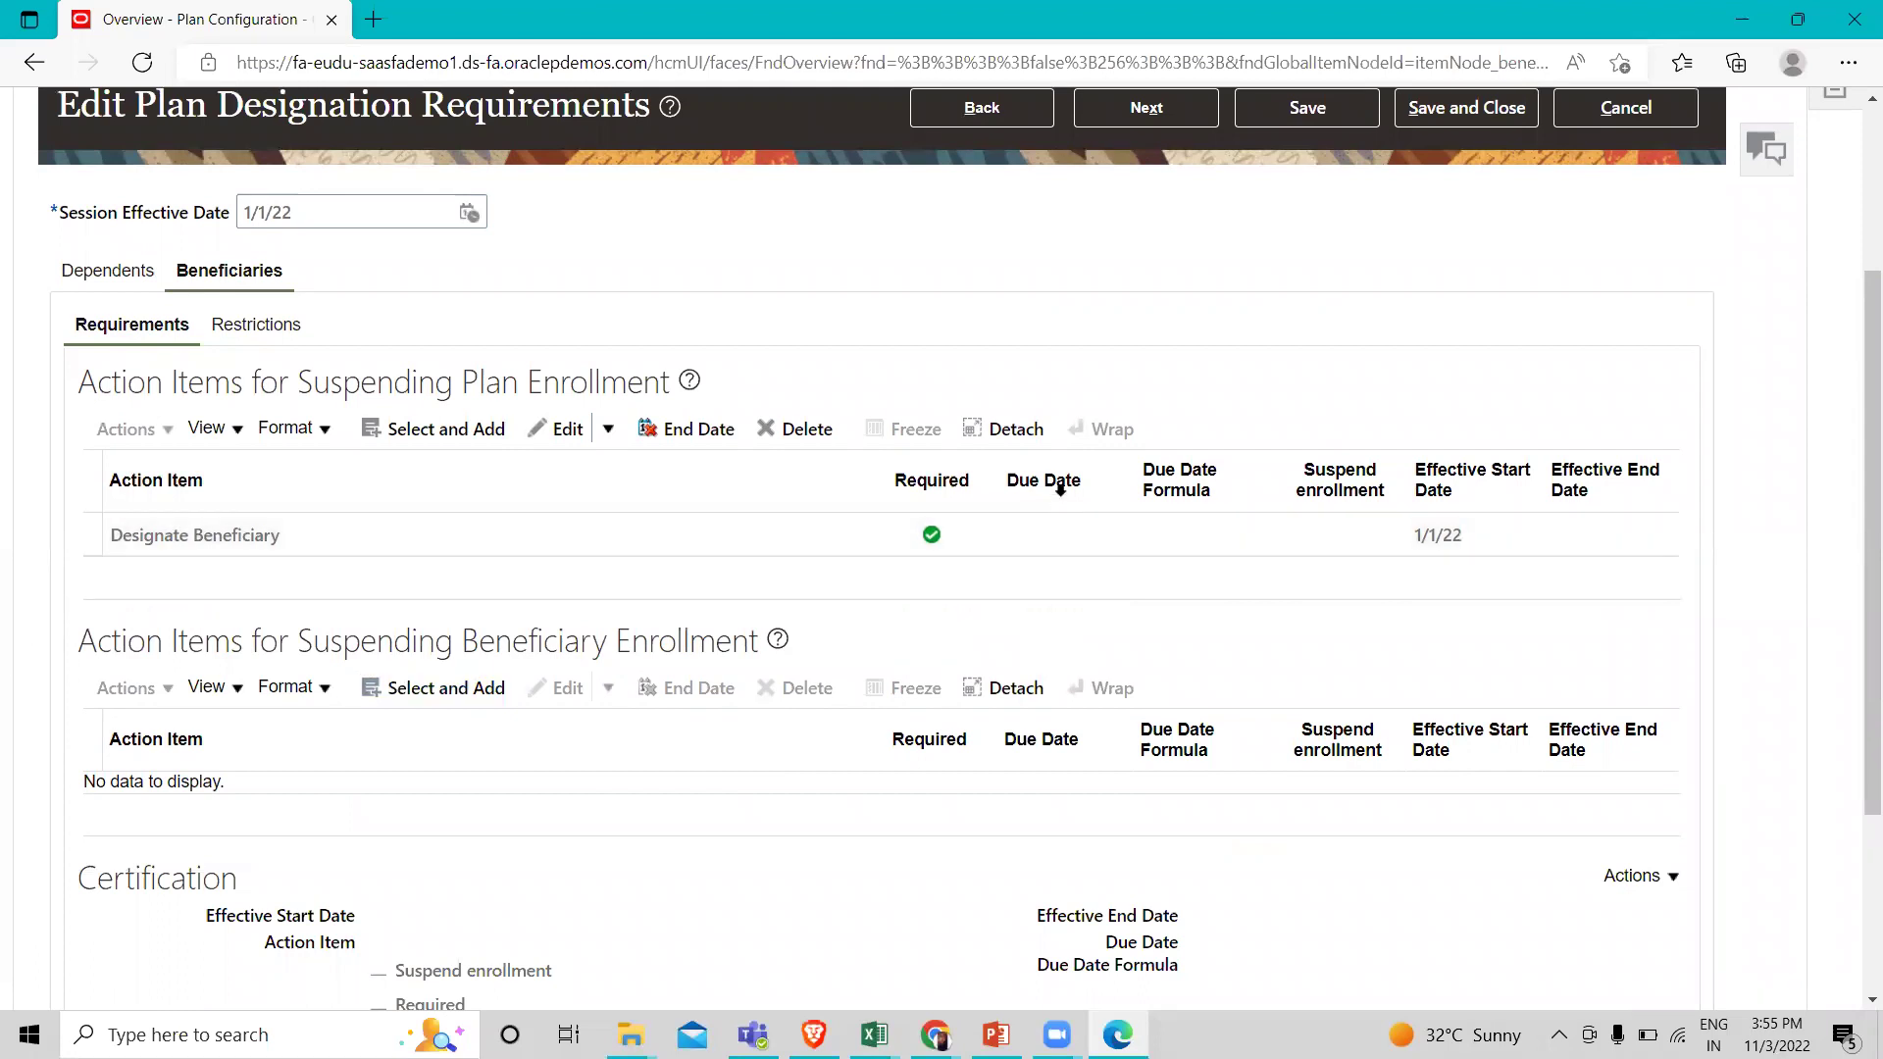
pyautogui.click(93, 534)
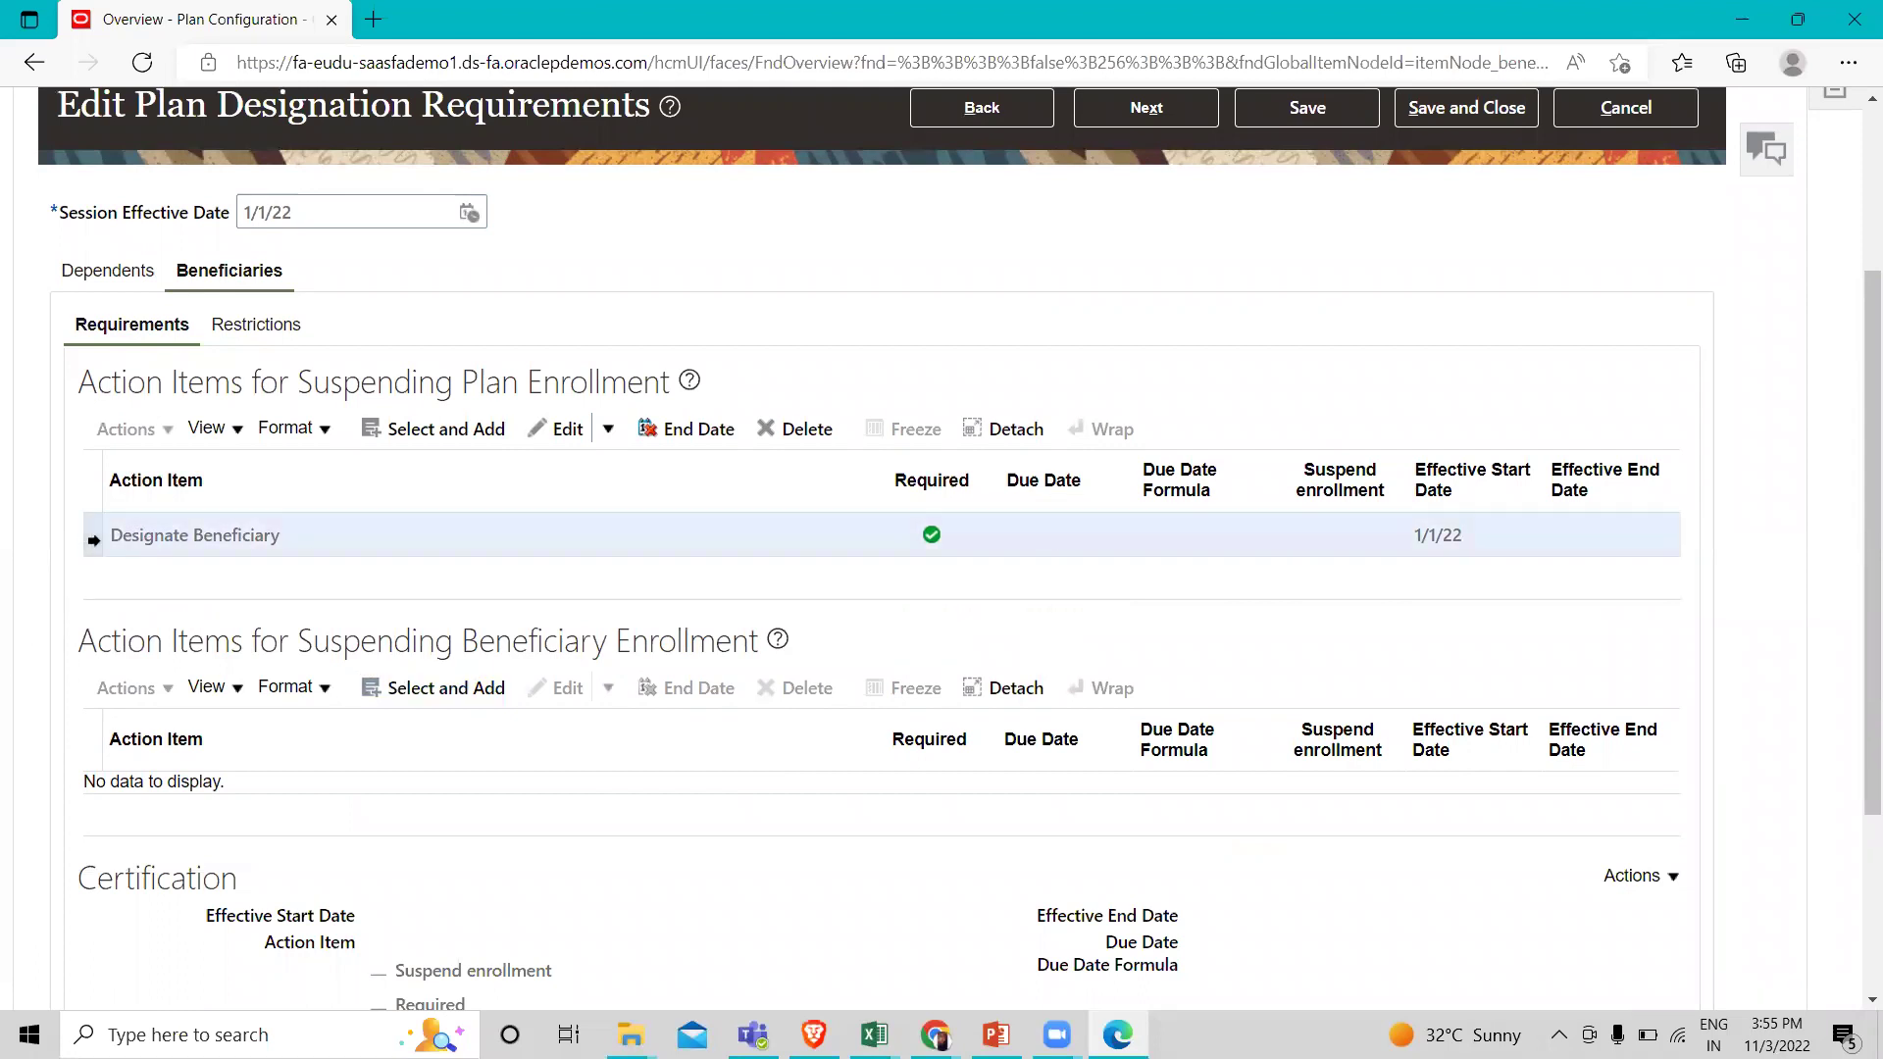
pyautogui.click(609, 429)
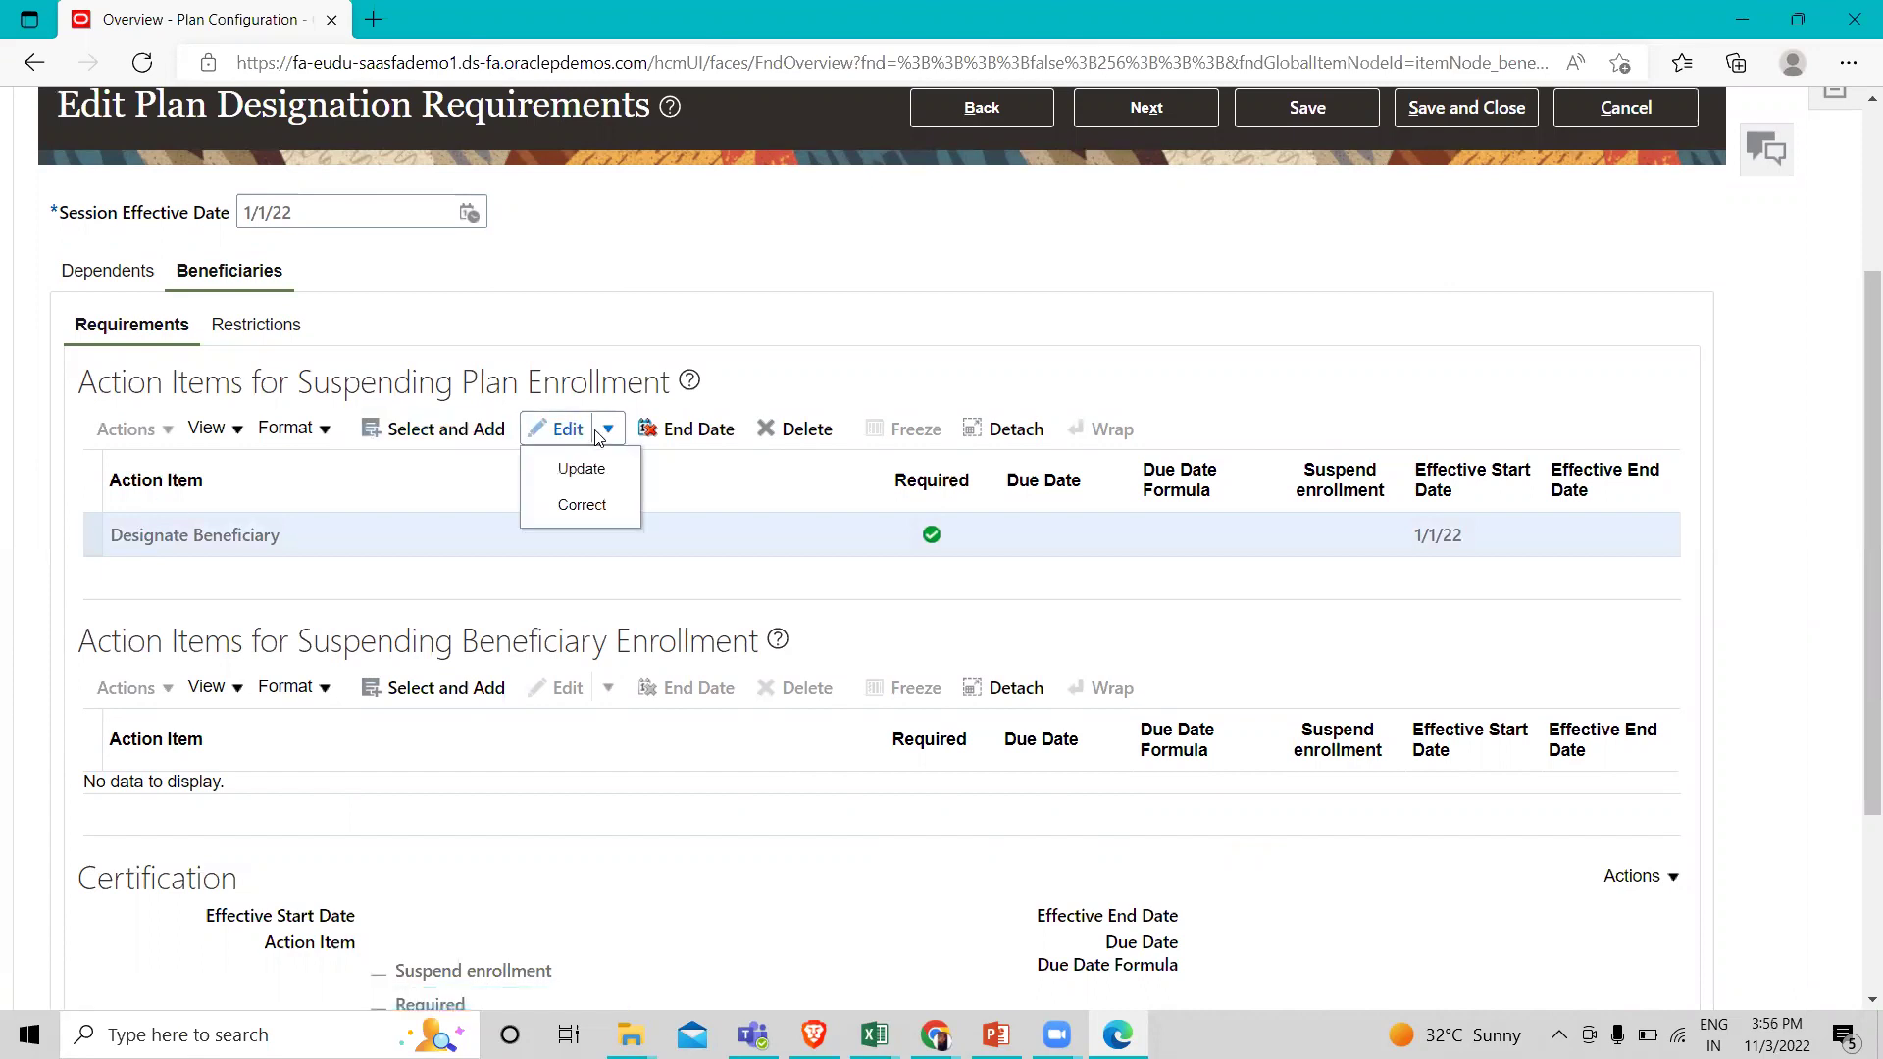
pyautogui.click(583, 507)
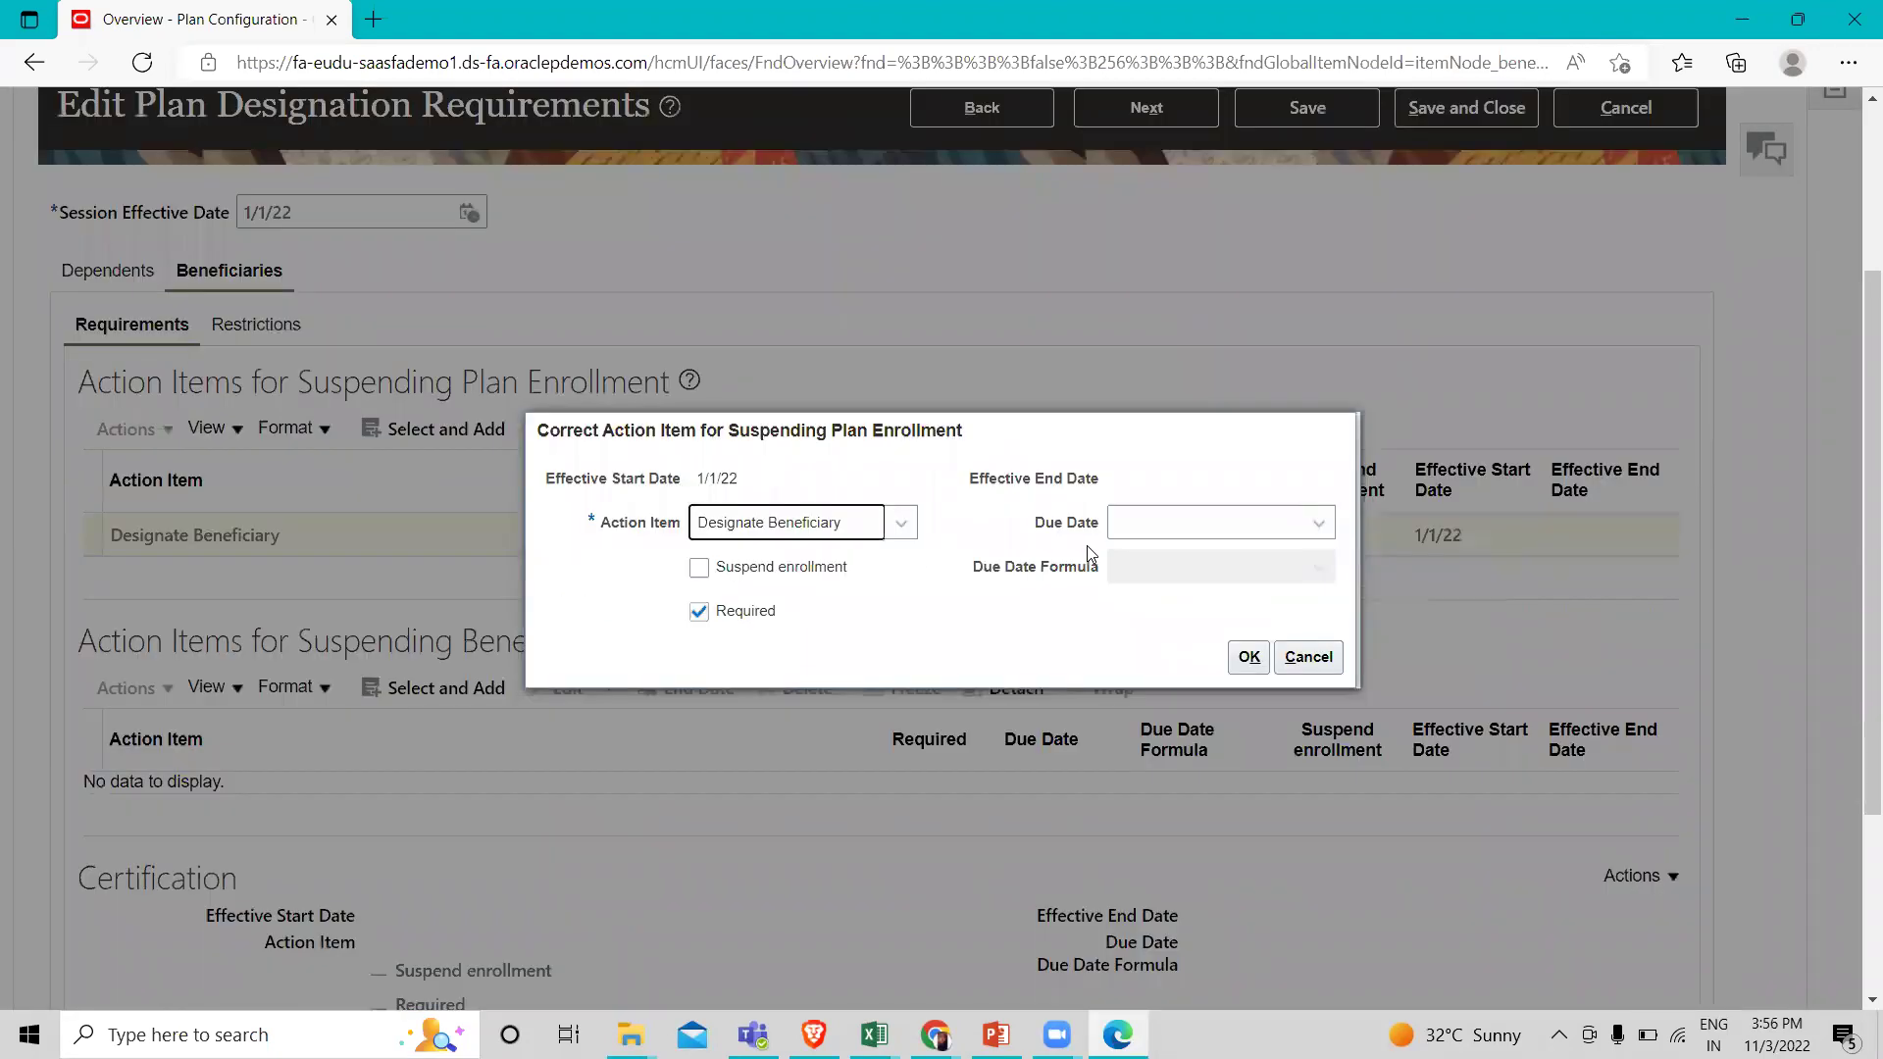
pyautogui.click(1182, 529)
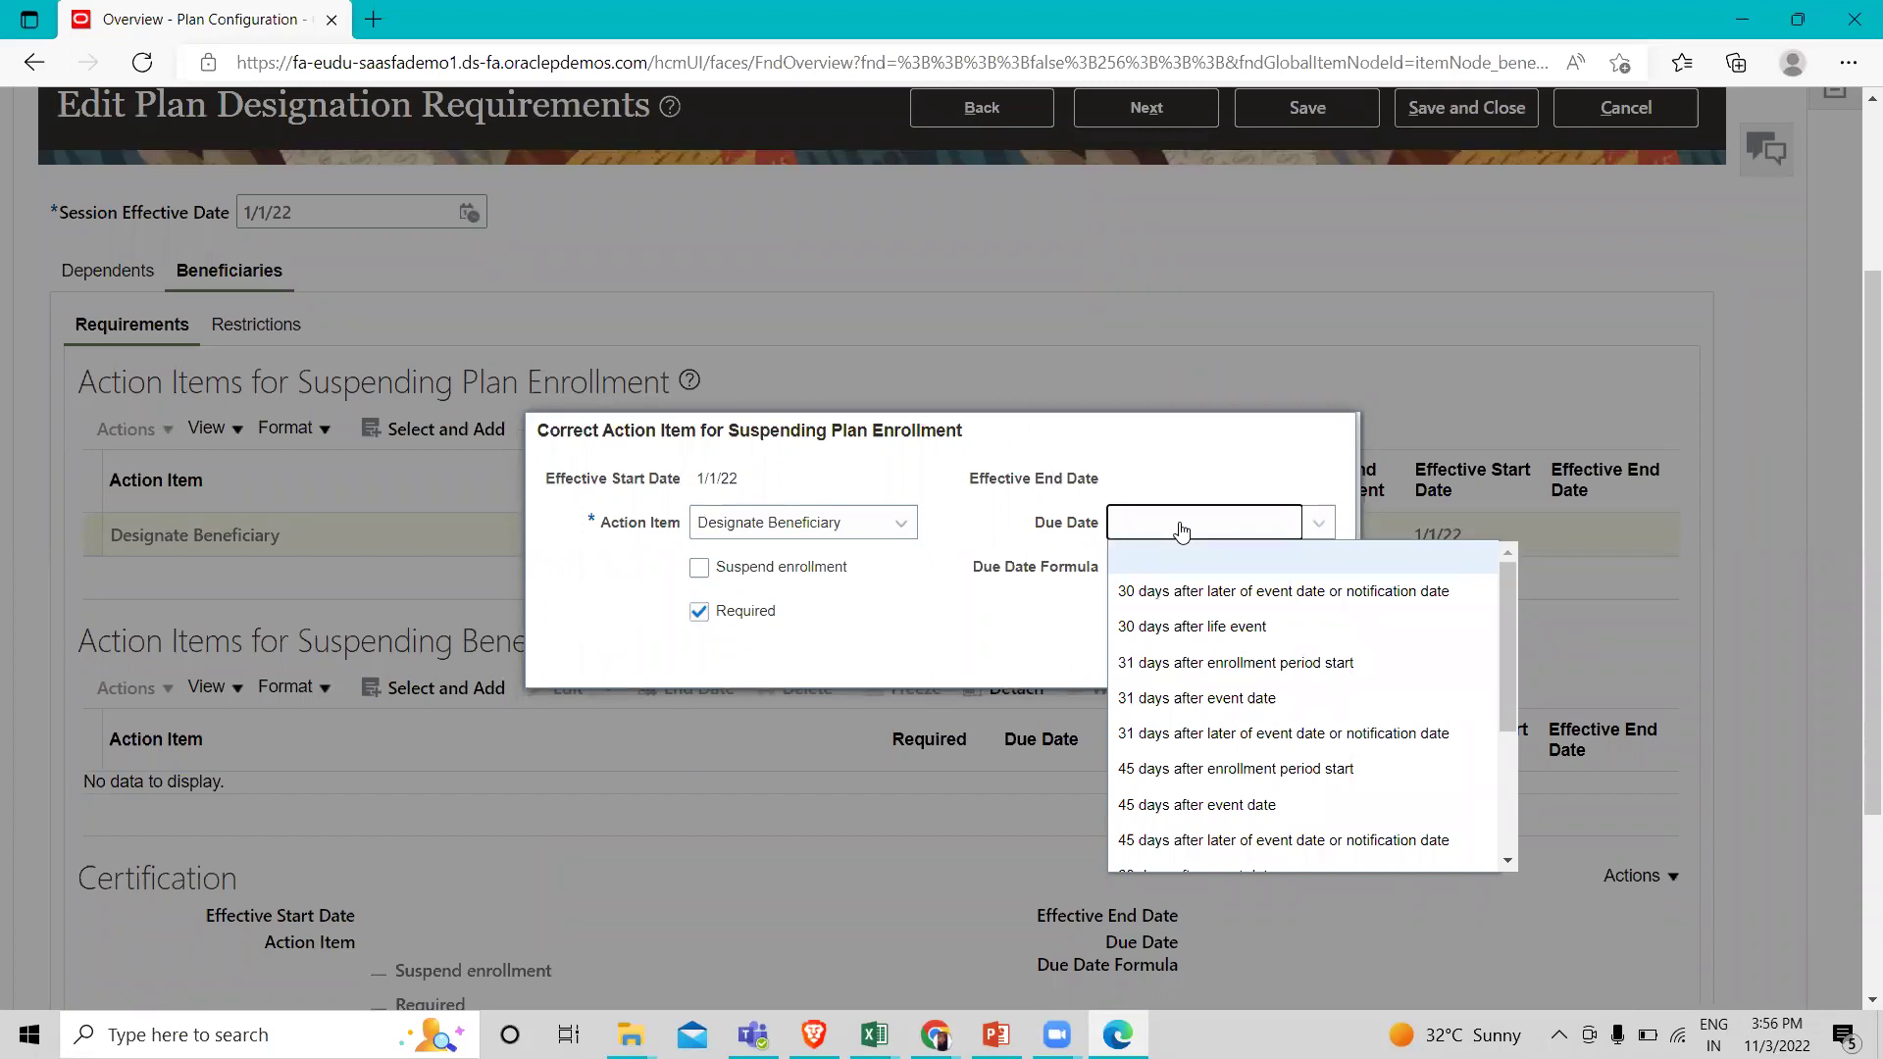
pyautogui.click(1198, 624)
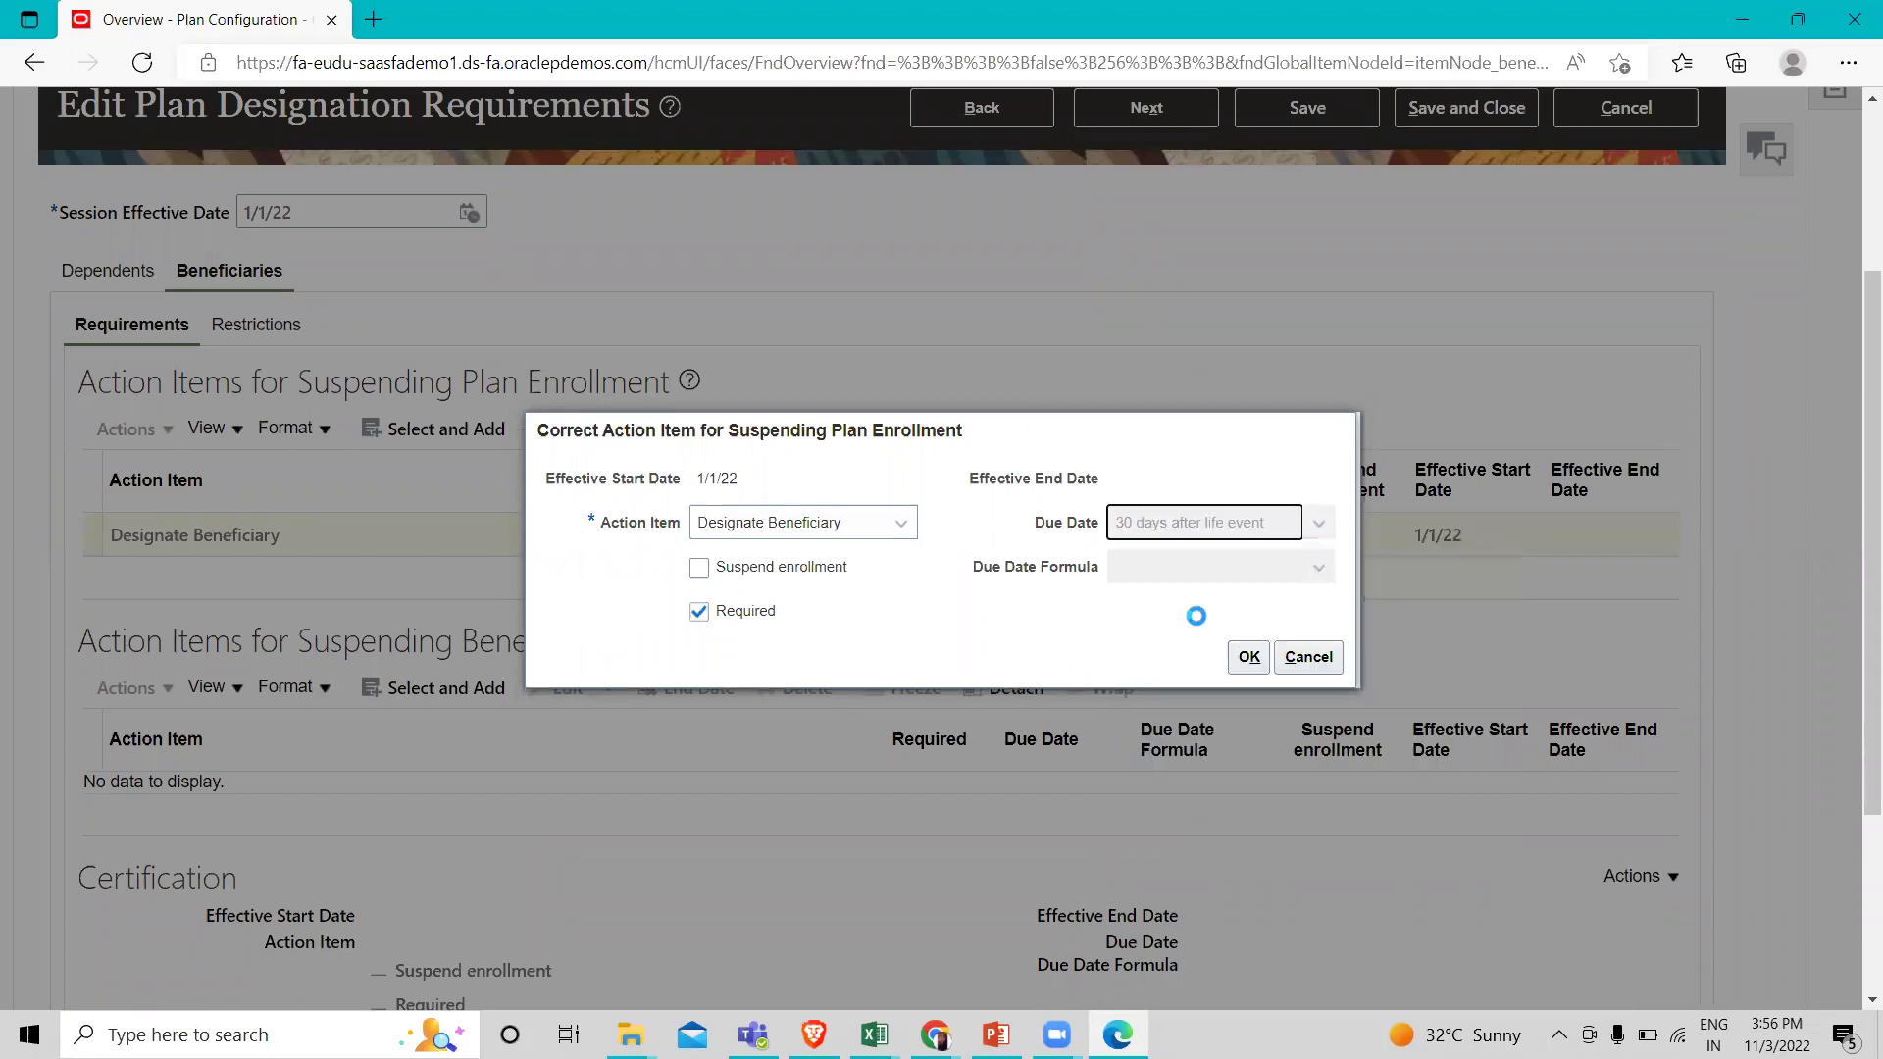
pyautogui.click(1248, 659)
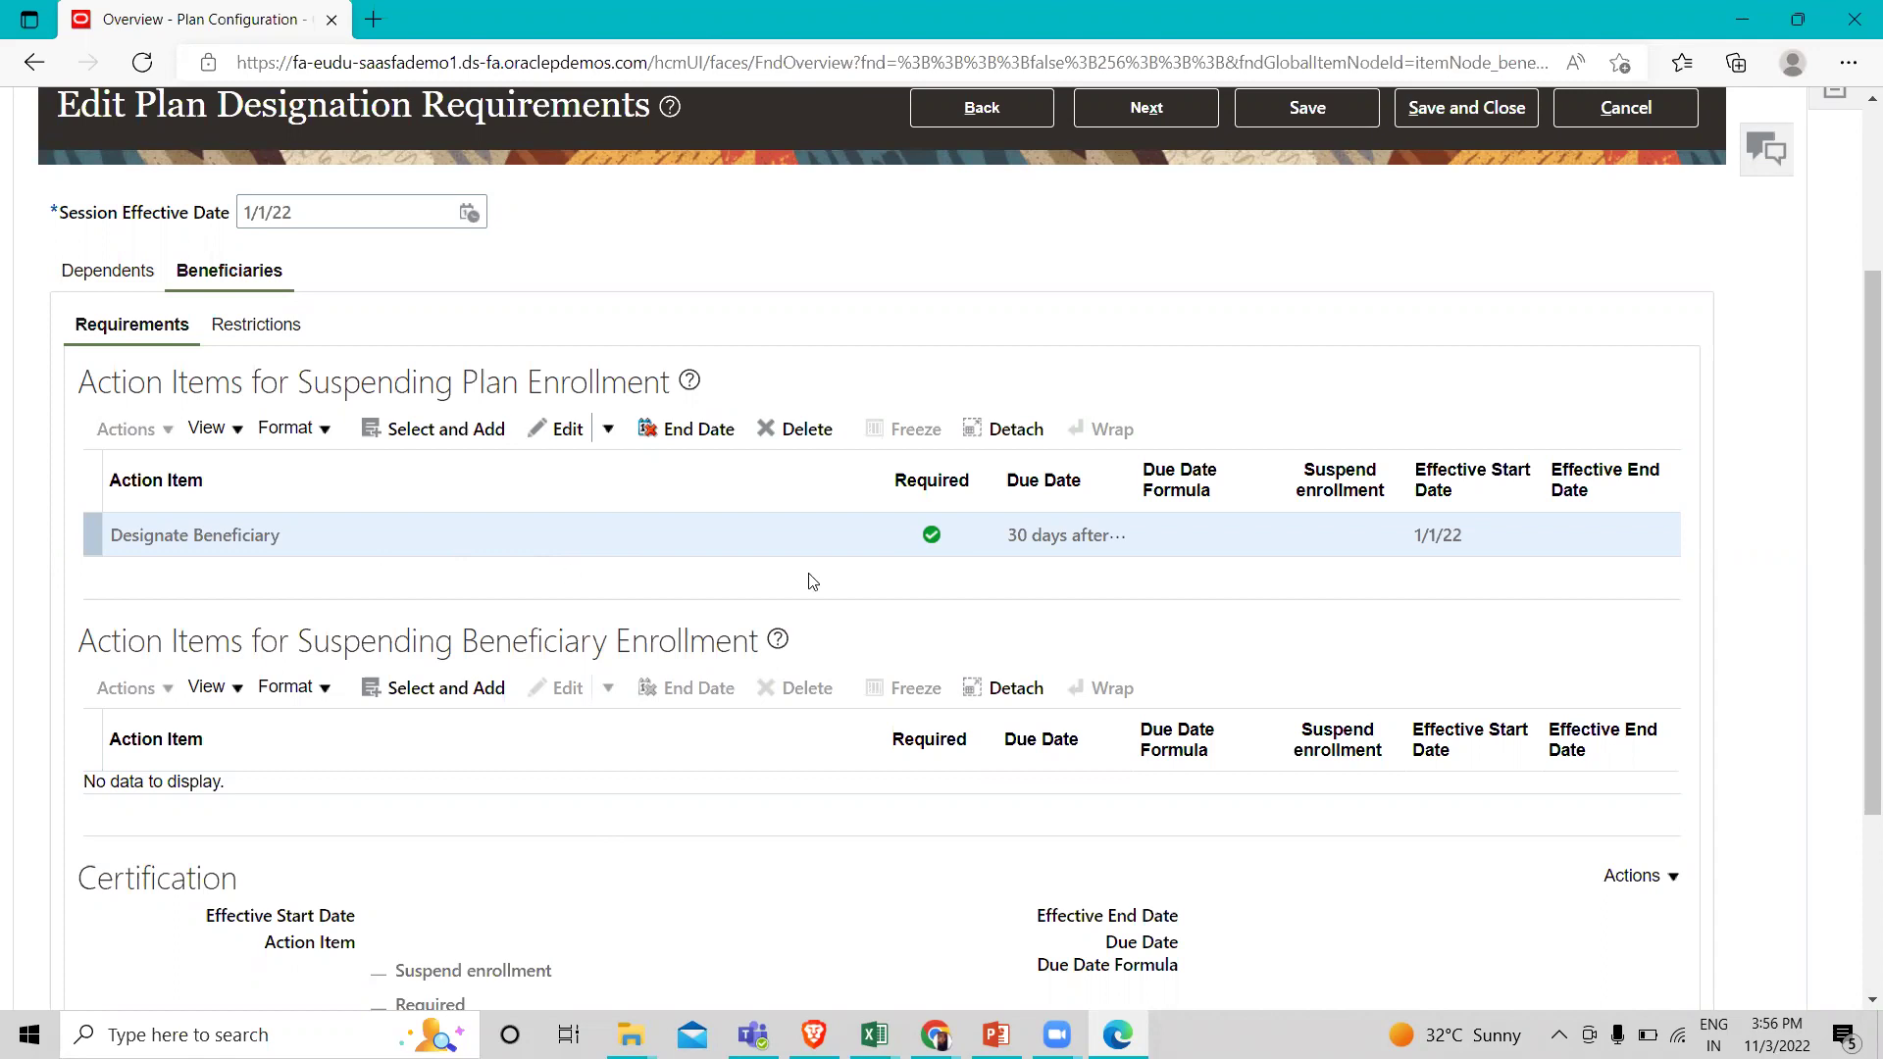
pyautogui.scroll(2, 820, 585)
pyautogui.click(1263, 253)
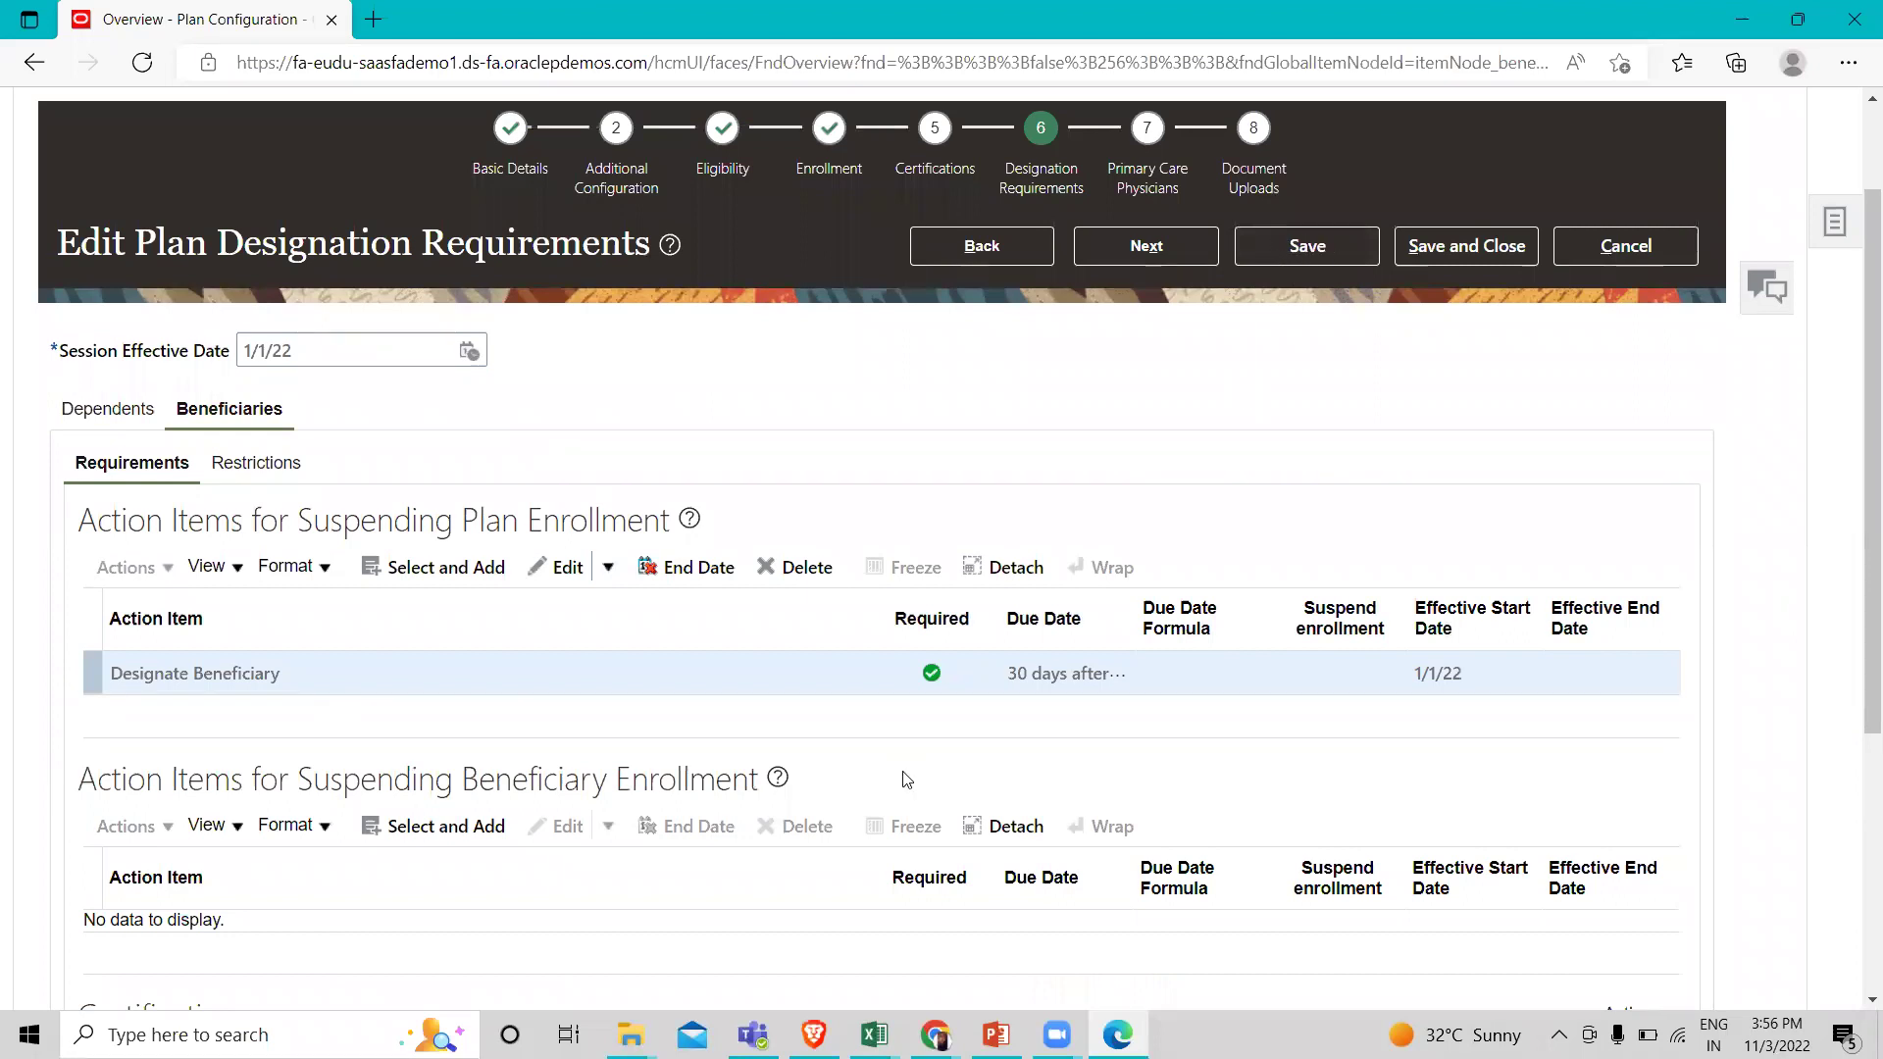
pyautogui.click(1317, 246)
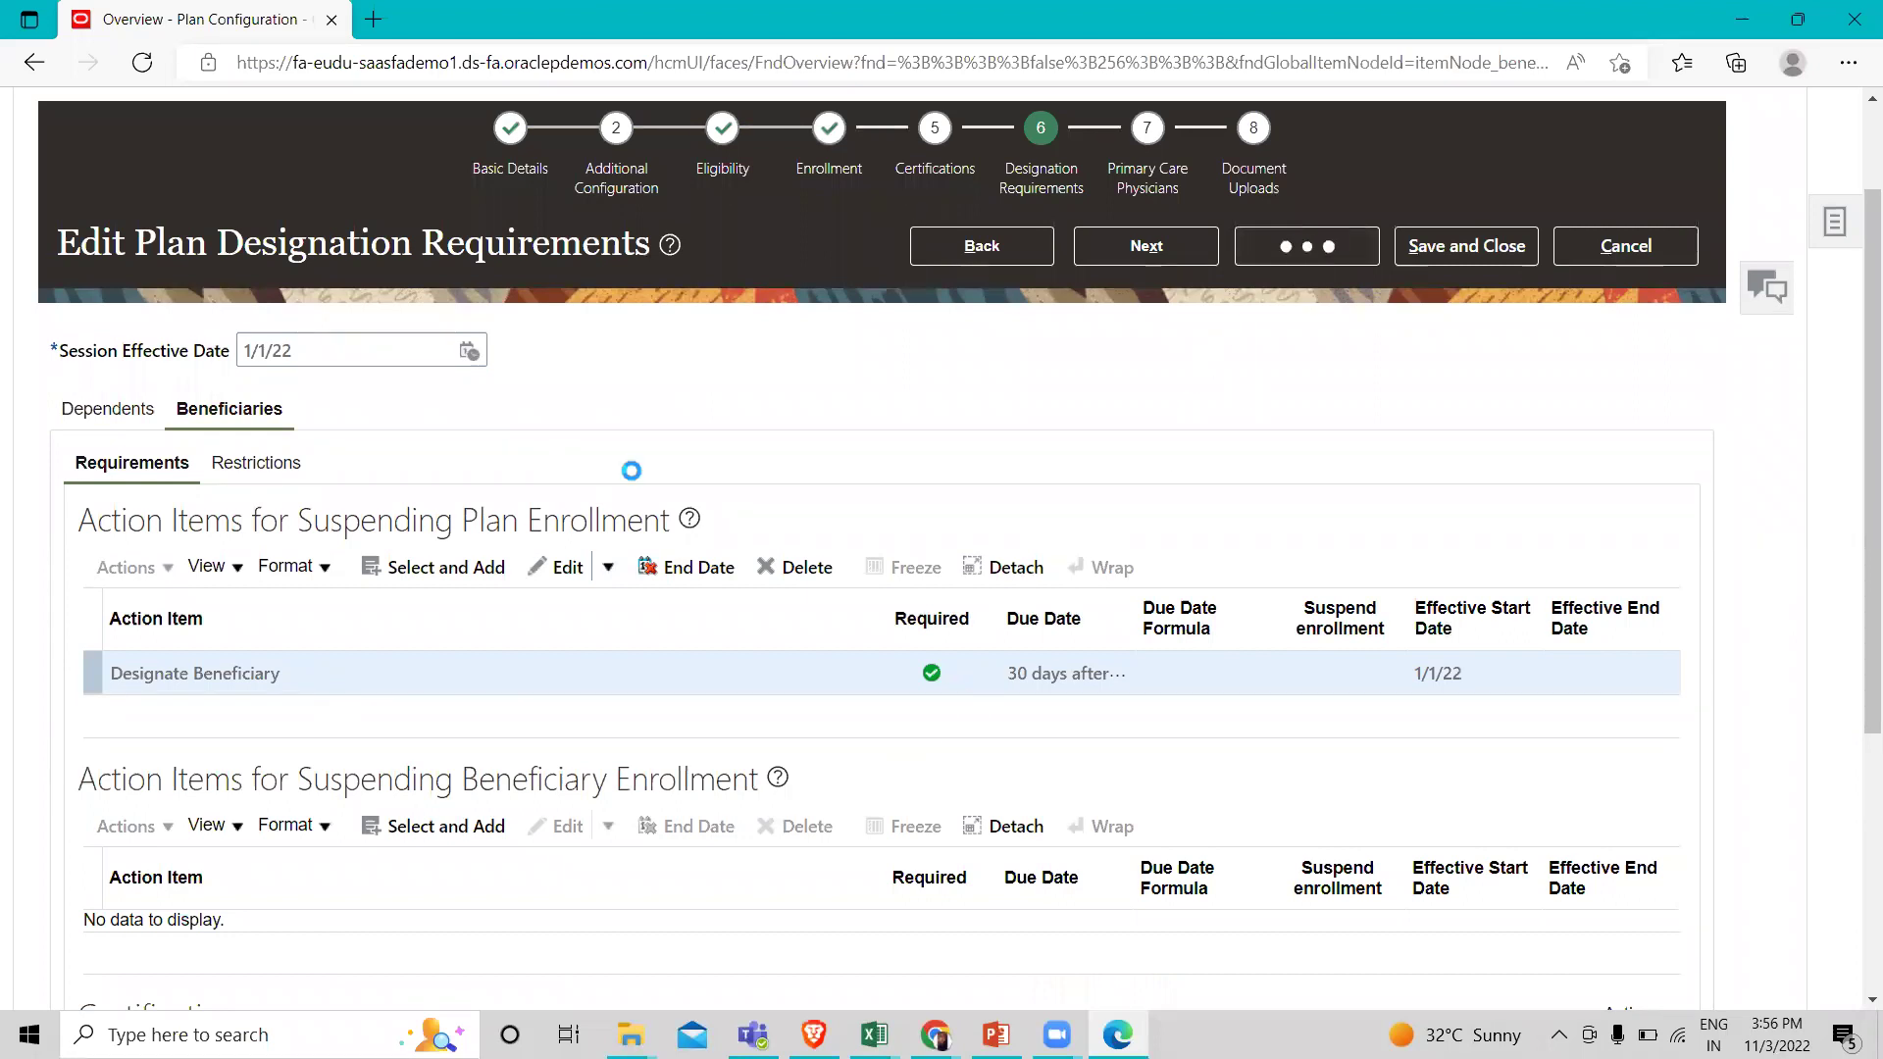
# Correct the beneficiary restrictions to allow designation of organizations and contingent beneficiaries, and save them.
pyautogui.click(272, 468)
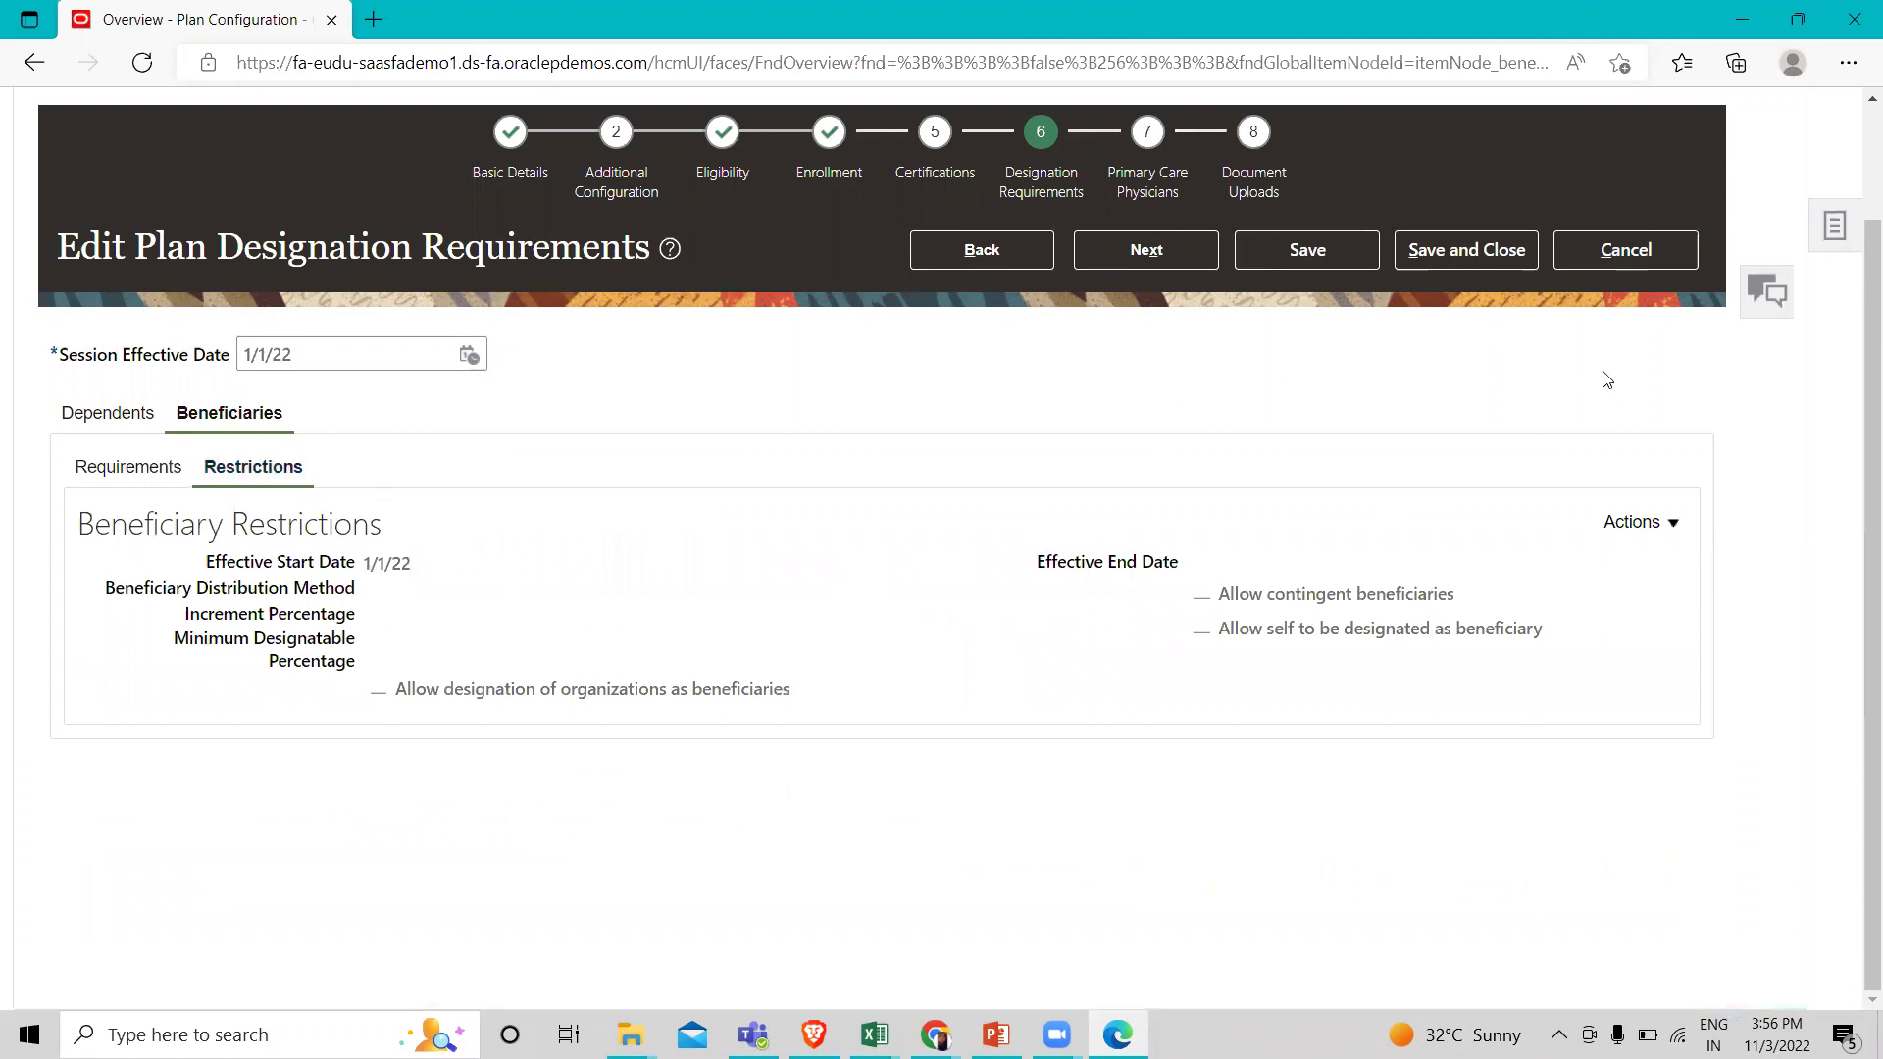
pyautogui.click(1665, 526)
pyautogui.click(1660, 600)
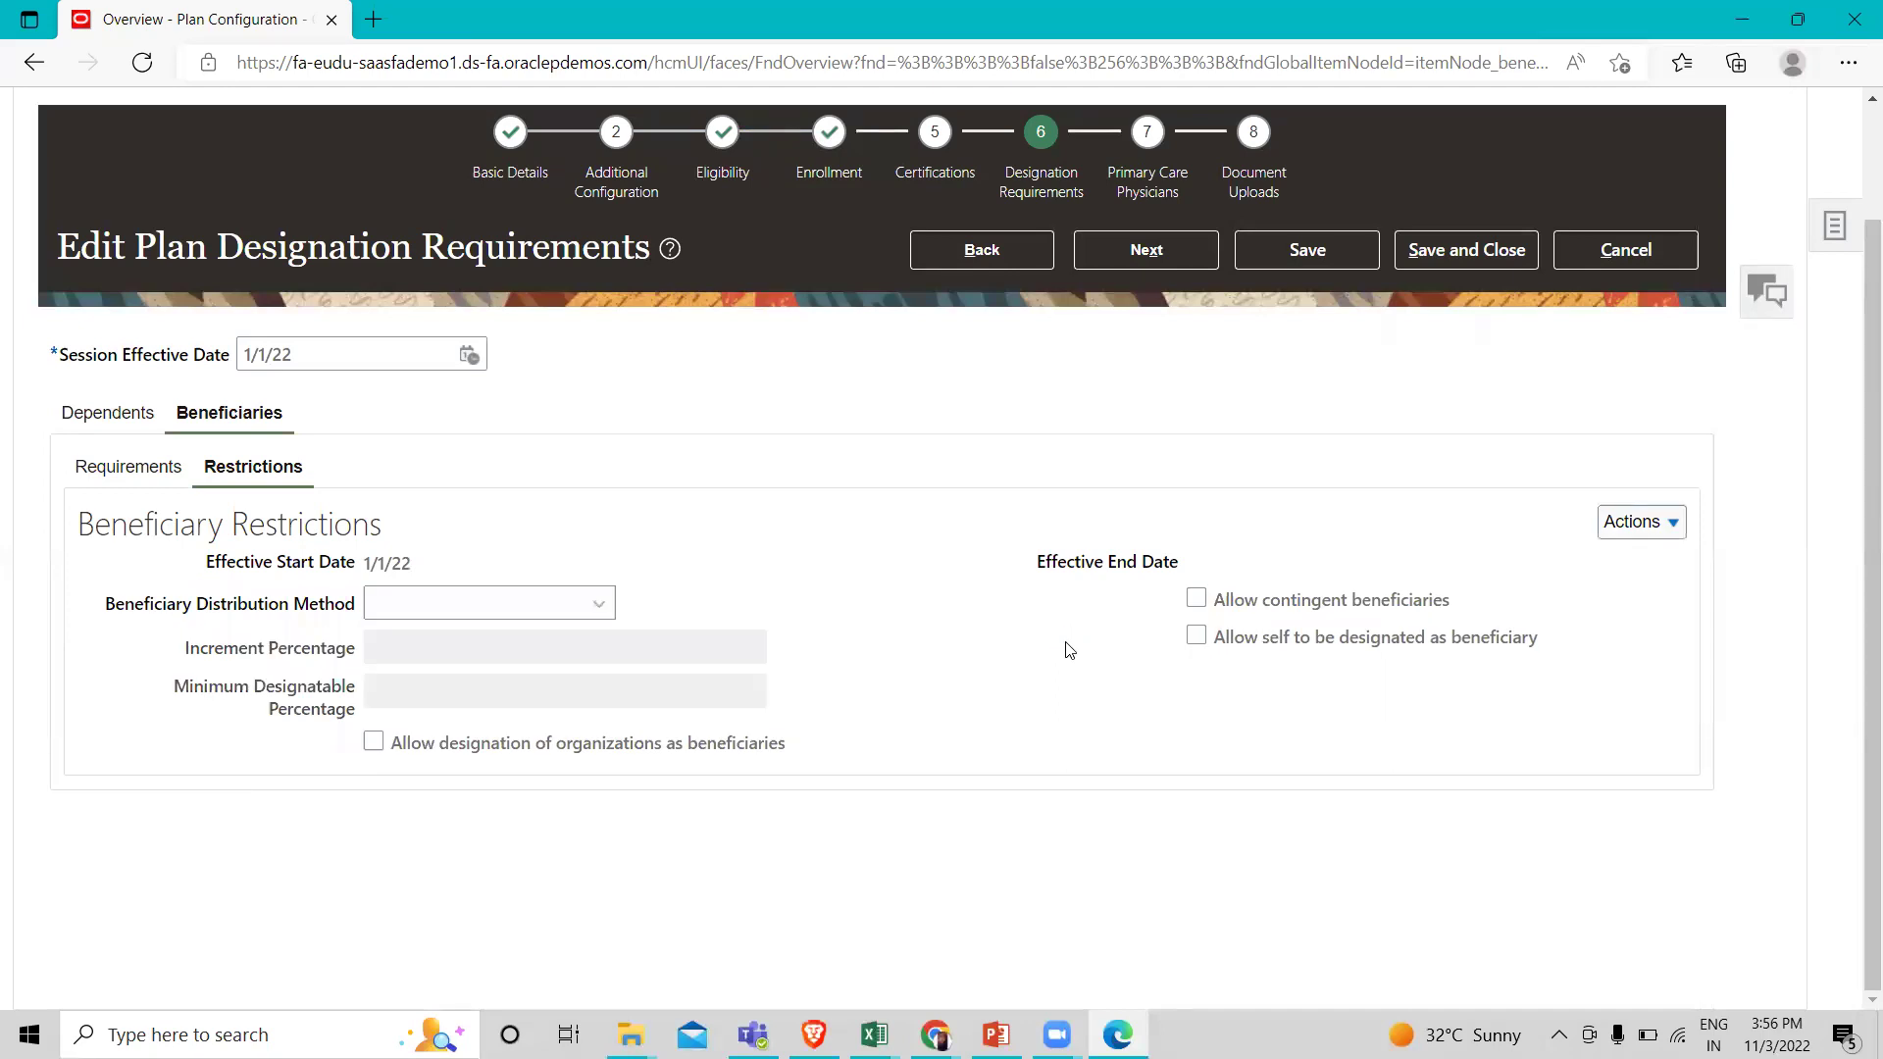
pyautogui.click(372, 742)
pyautogui.click(1194, 602)
pyautogui.click(1312, 247)
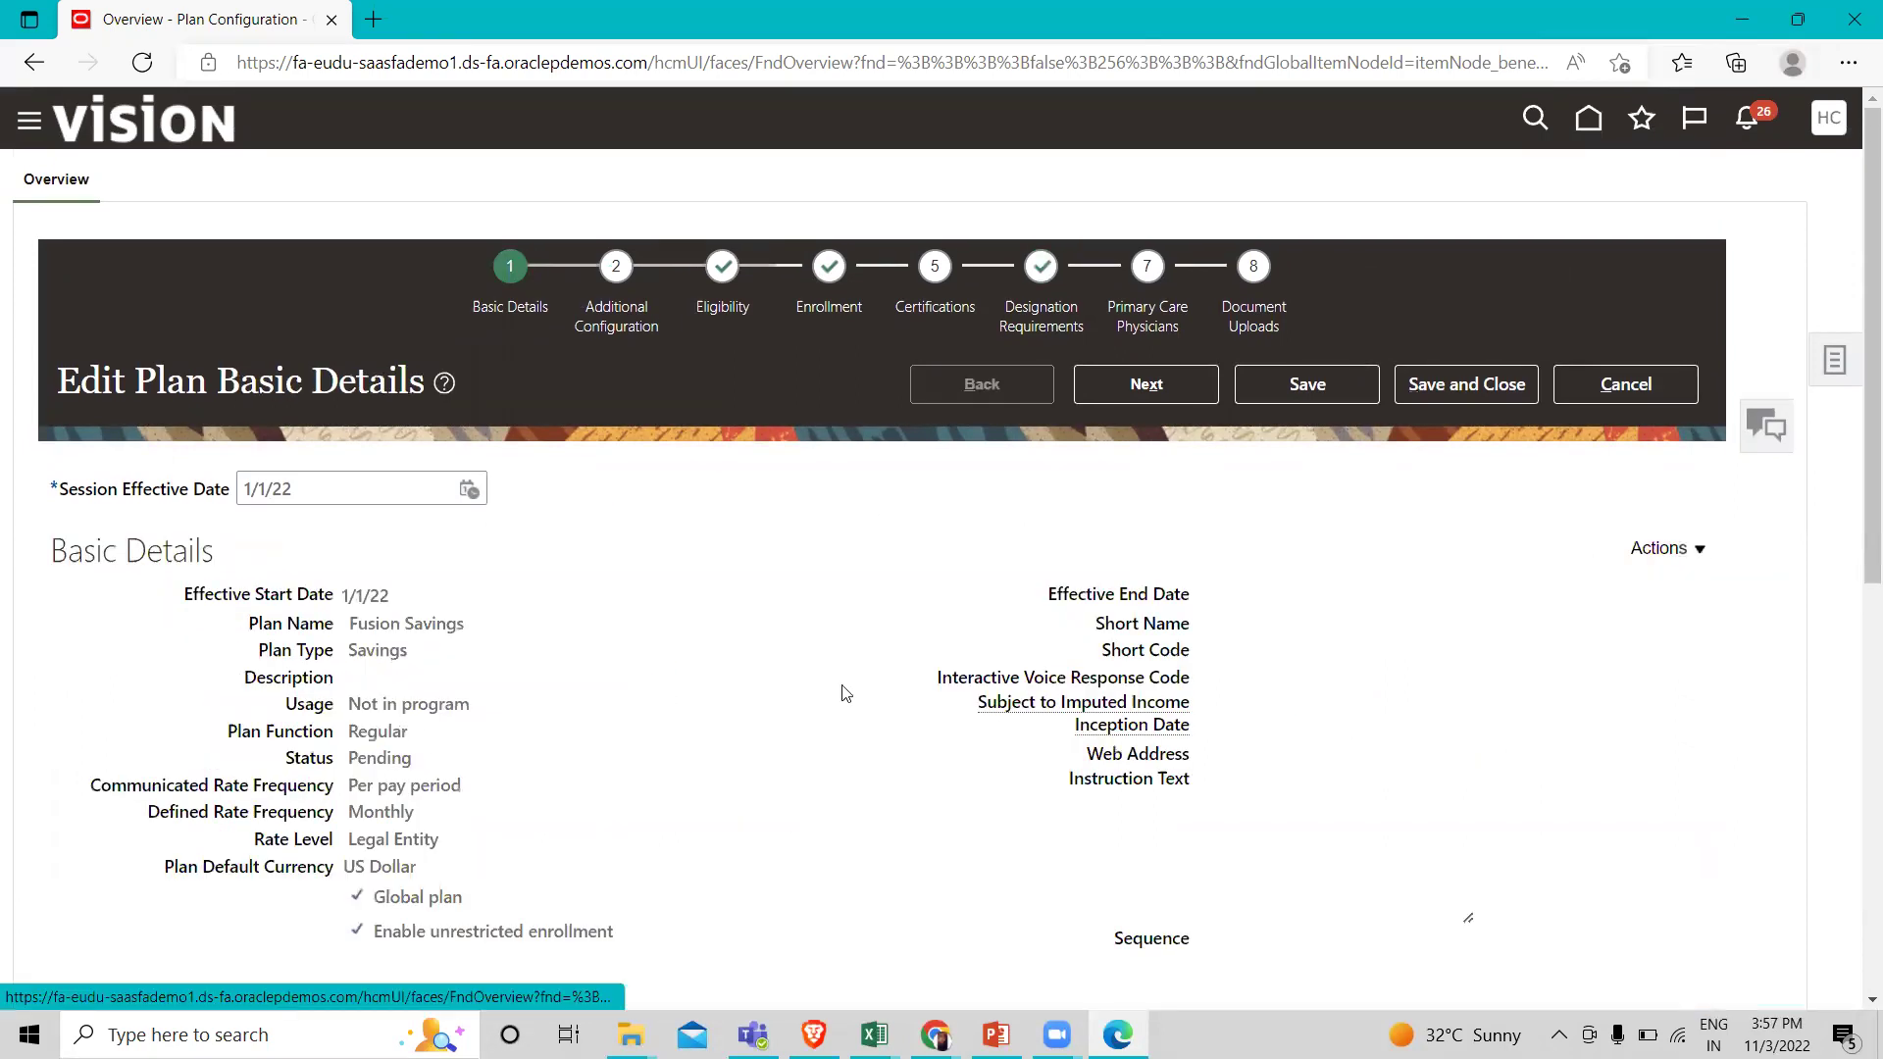
# Correct the plan's basic details by setting its status to Active, then save and close the plan.
pyautogui.click(1684, 555)
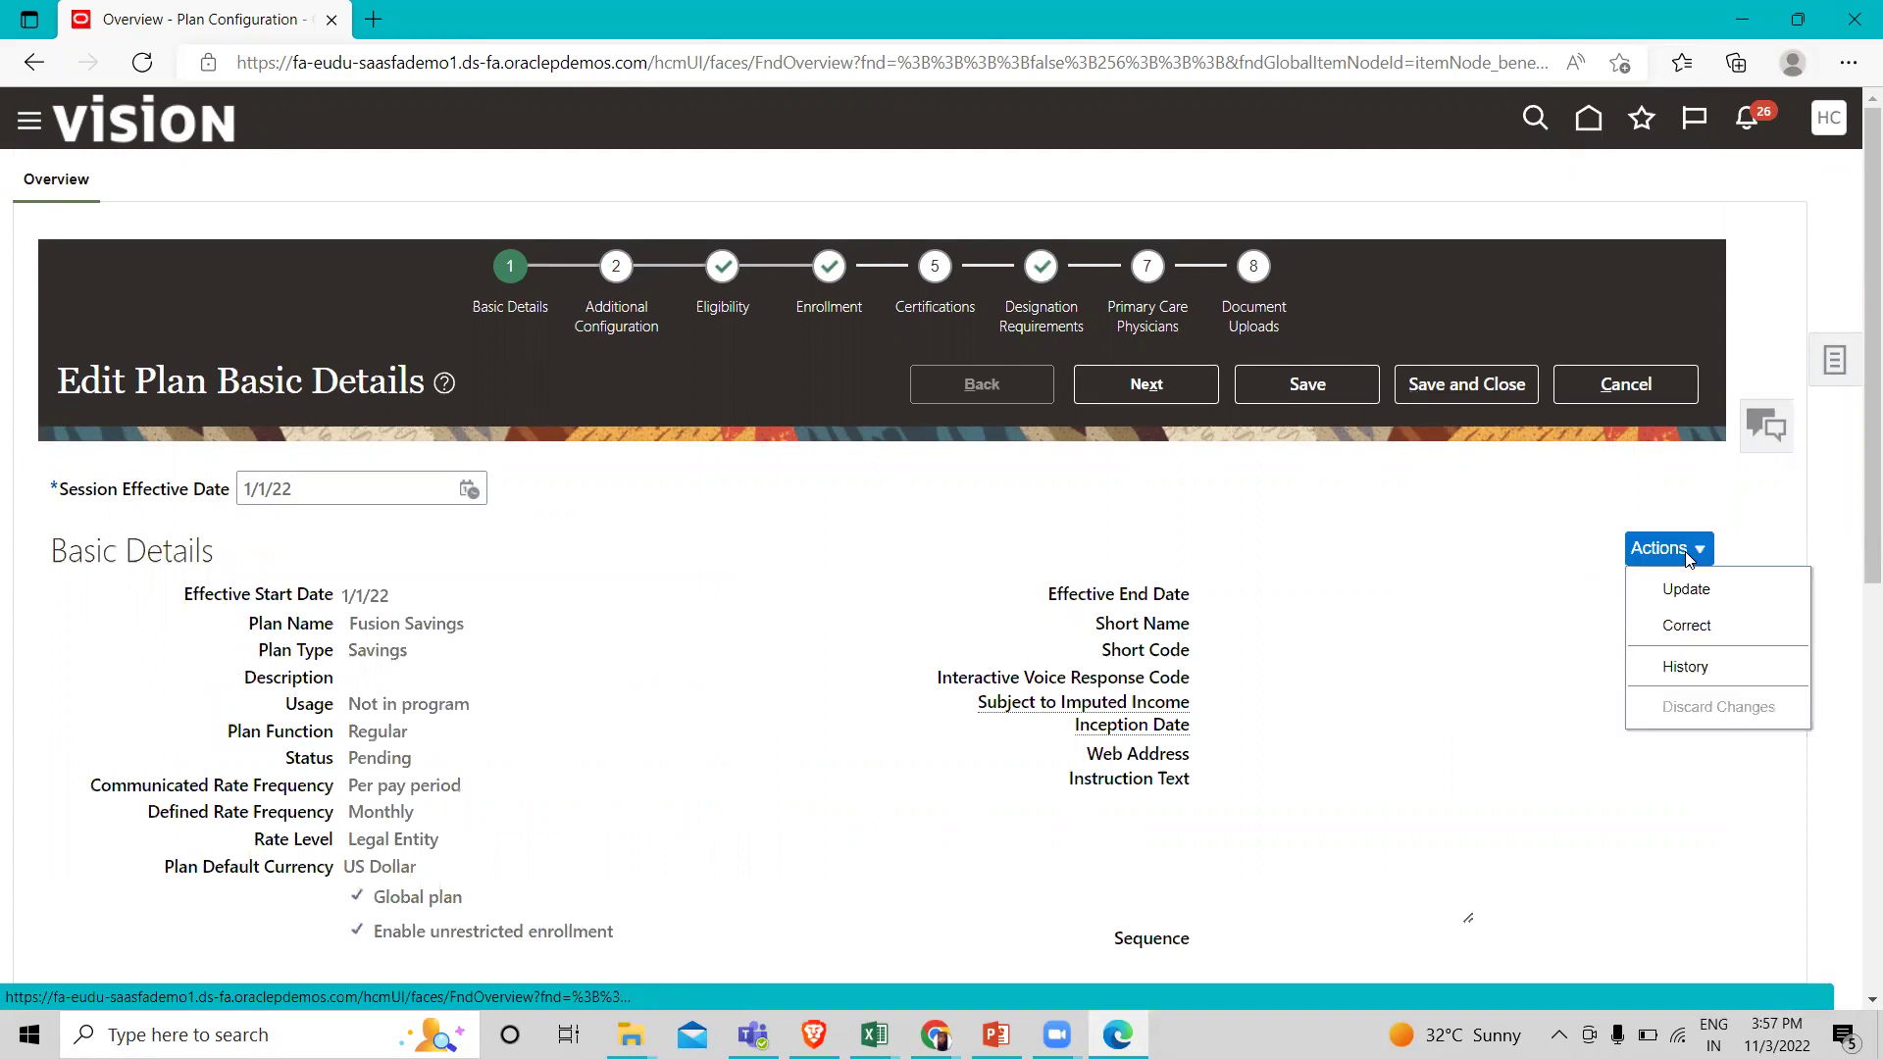
pyautogui.click(1683, 625)
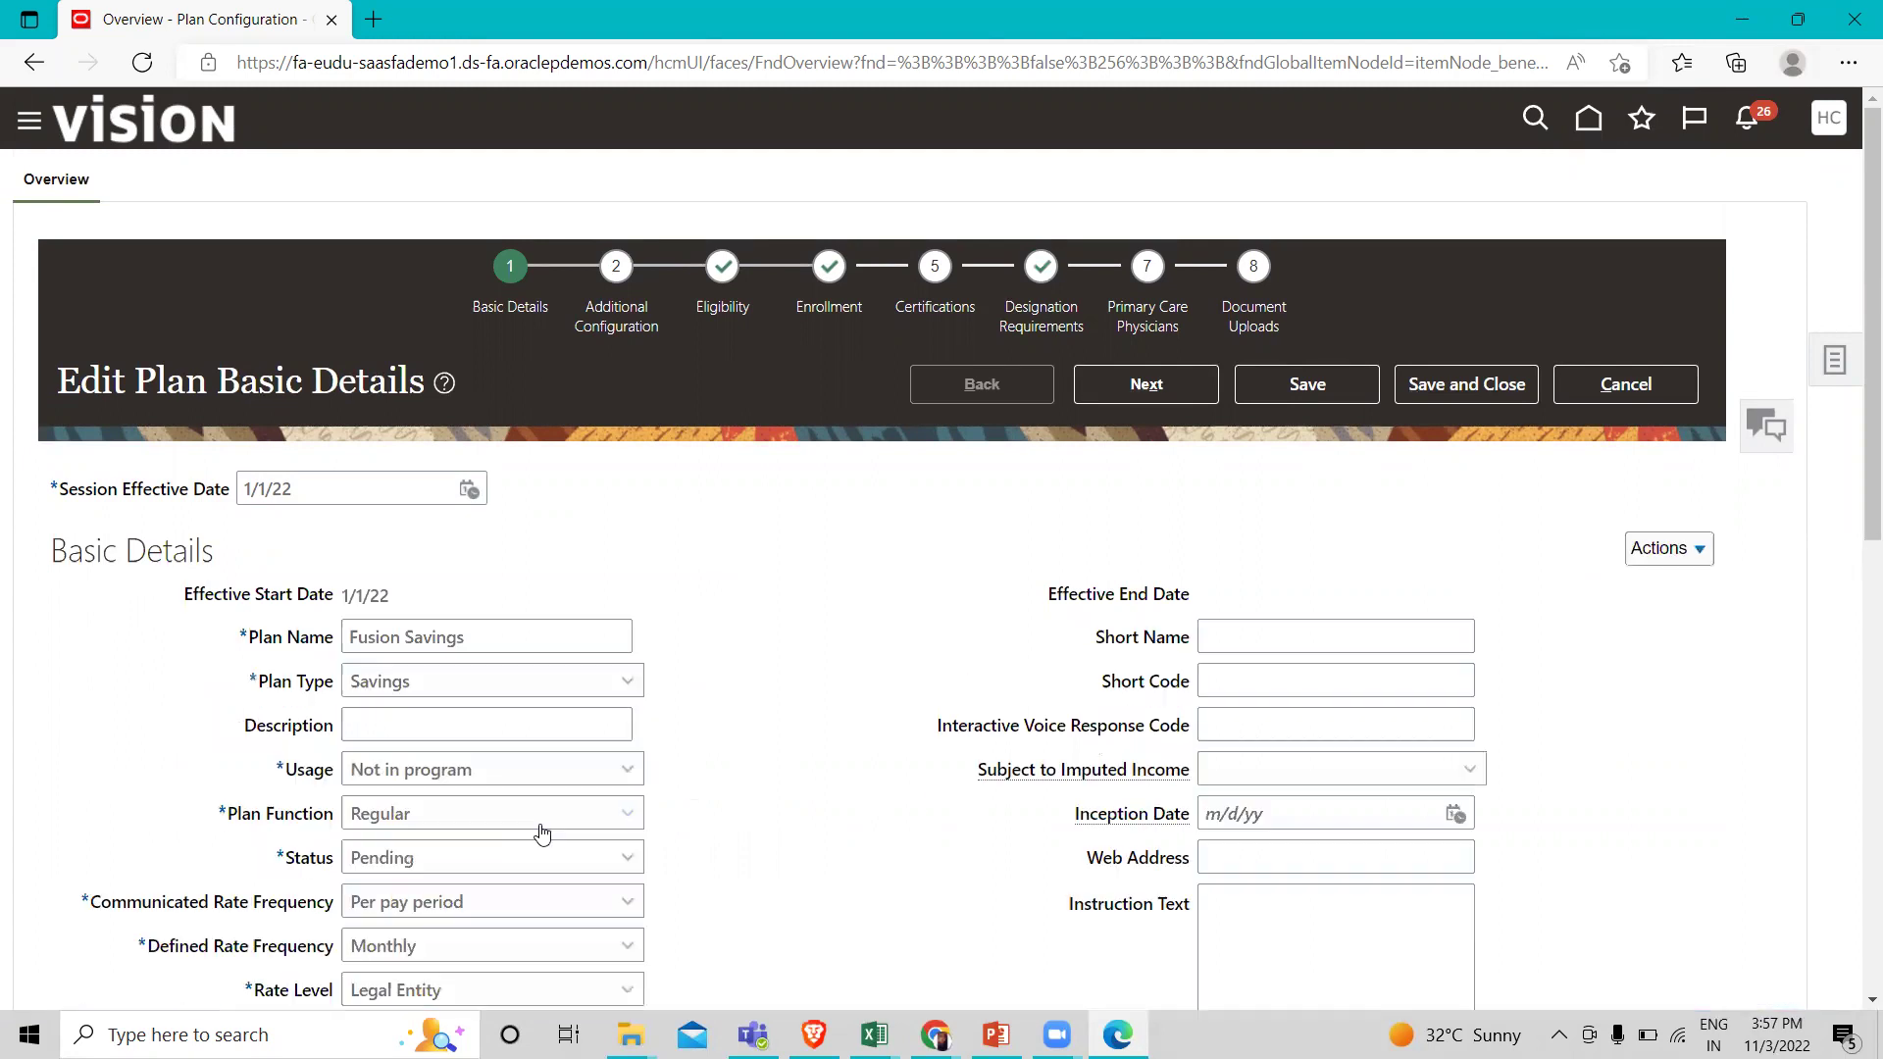
pyautogui.scroll(-1, 449, 807)
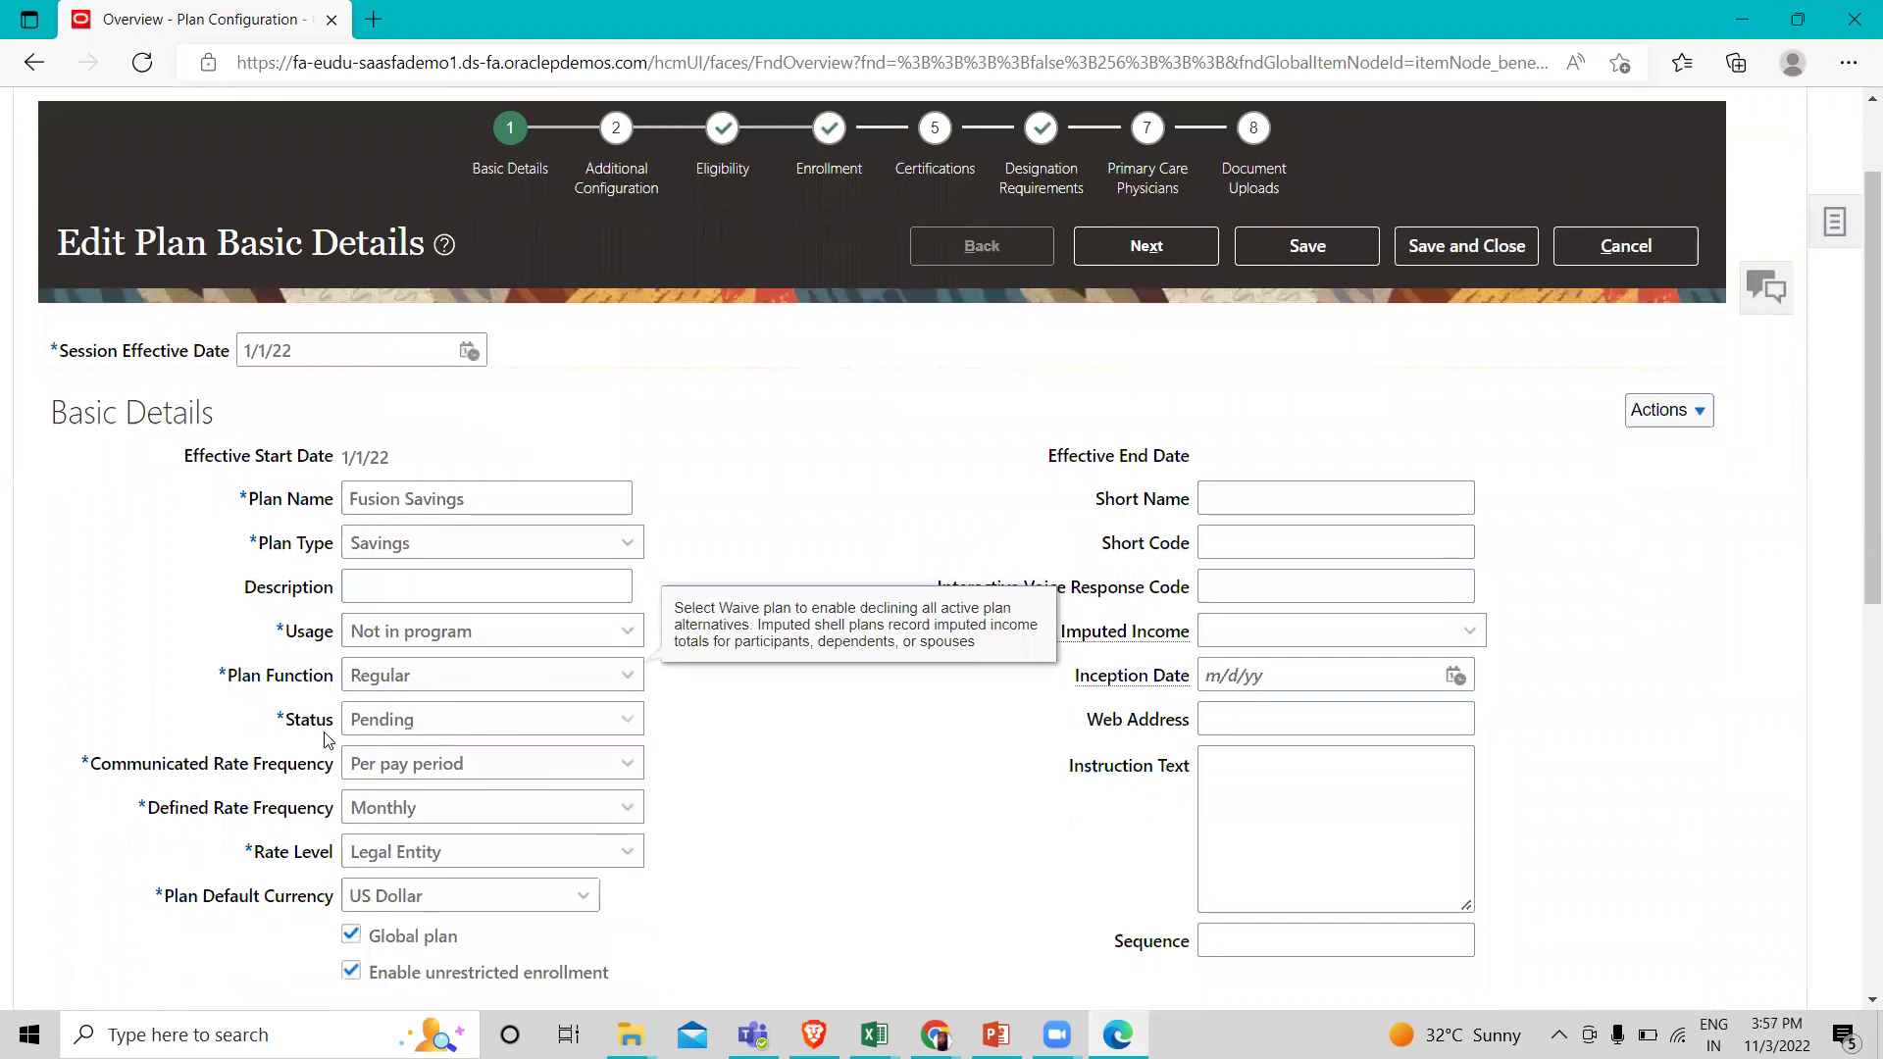
pyautogui.click(462, 721)
pyautogui.click(405, 757)
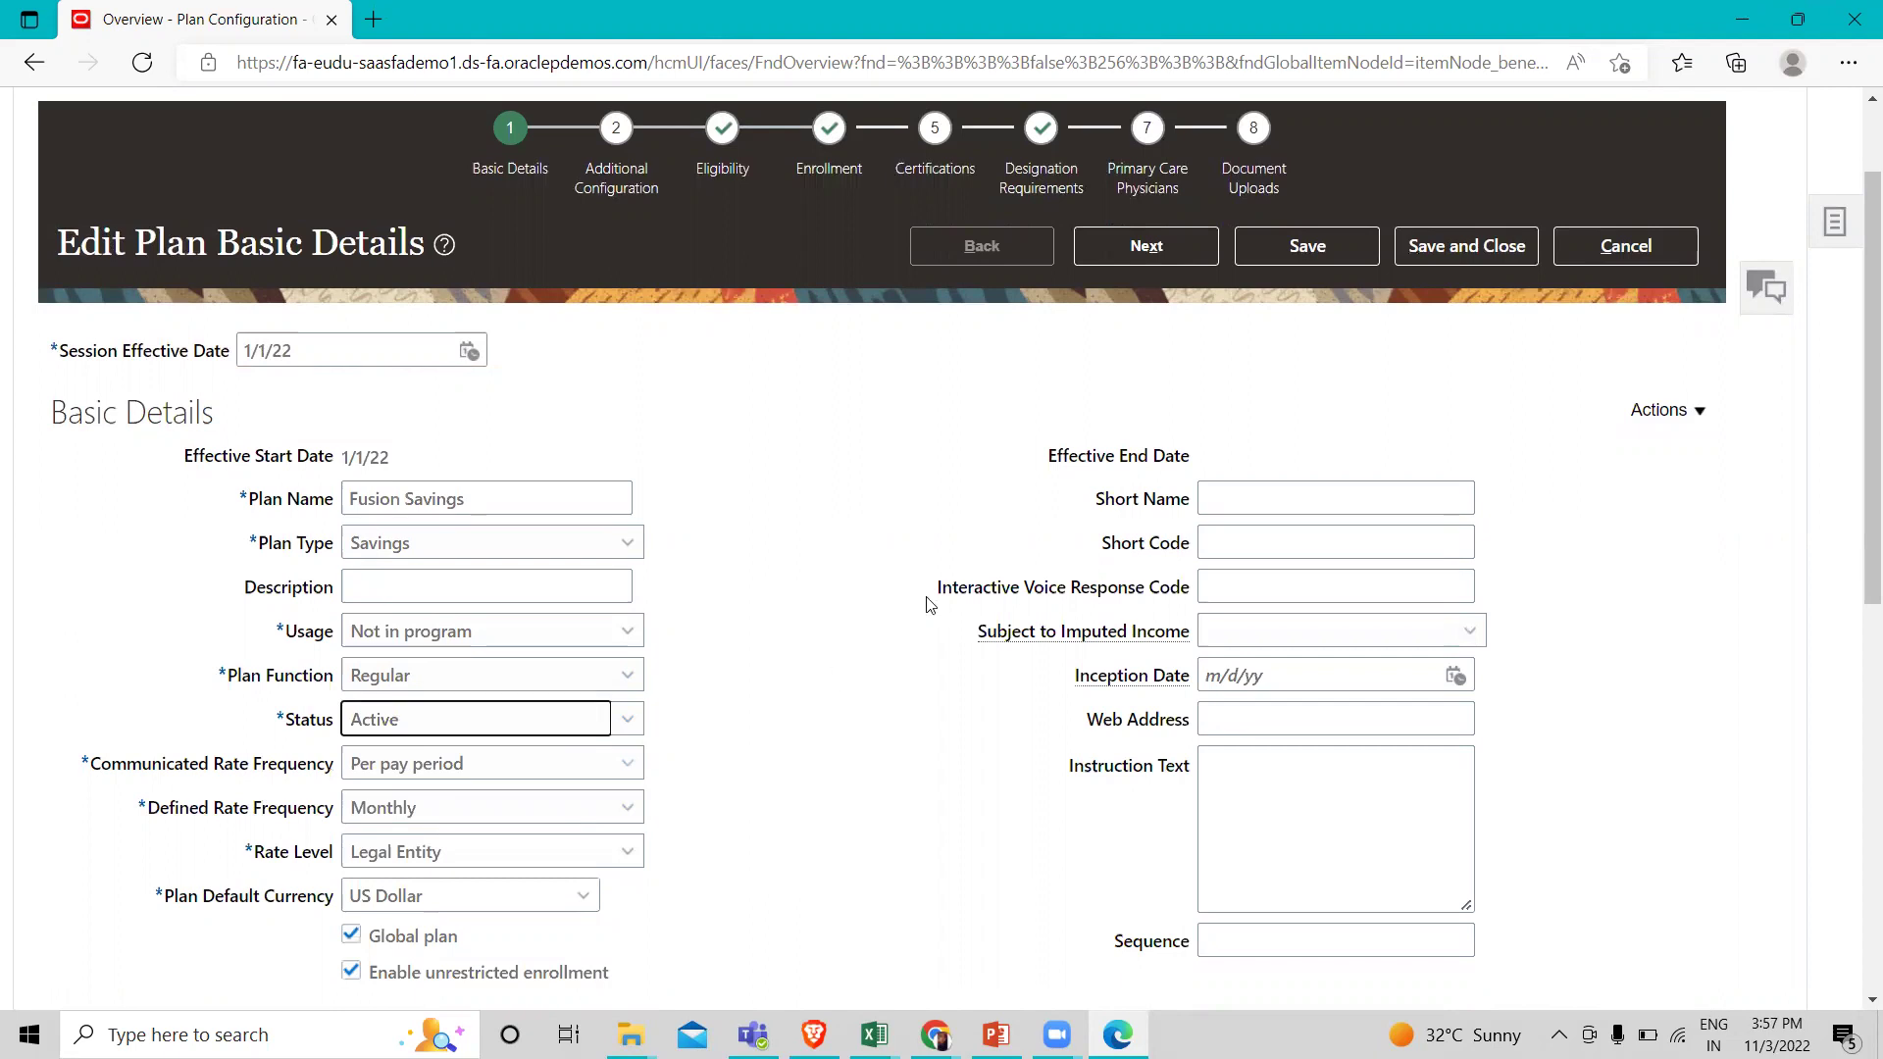
pyautogui.click(1471, 255)
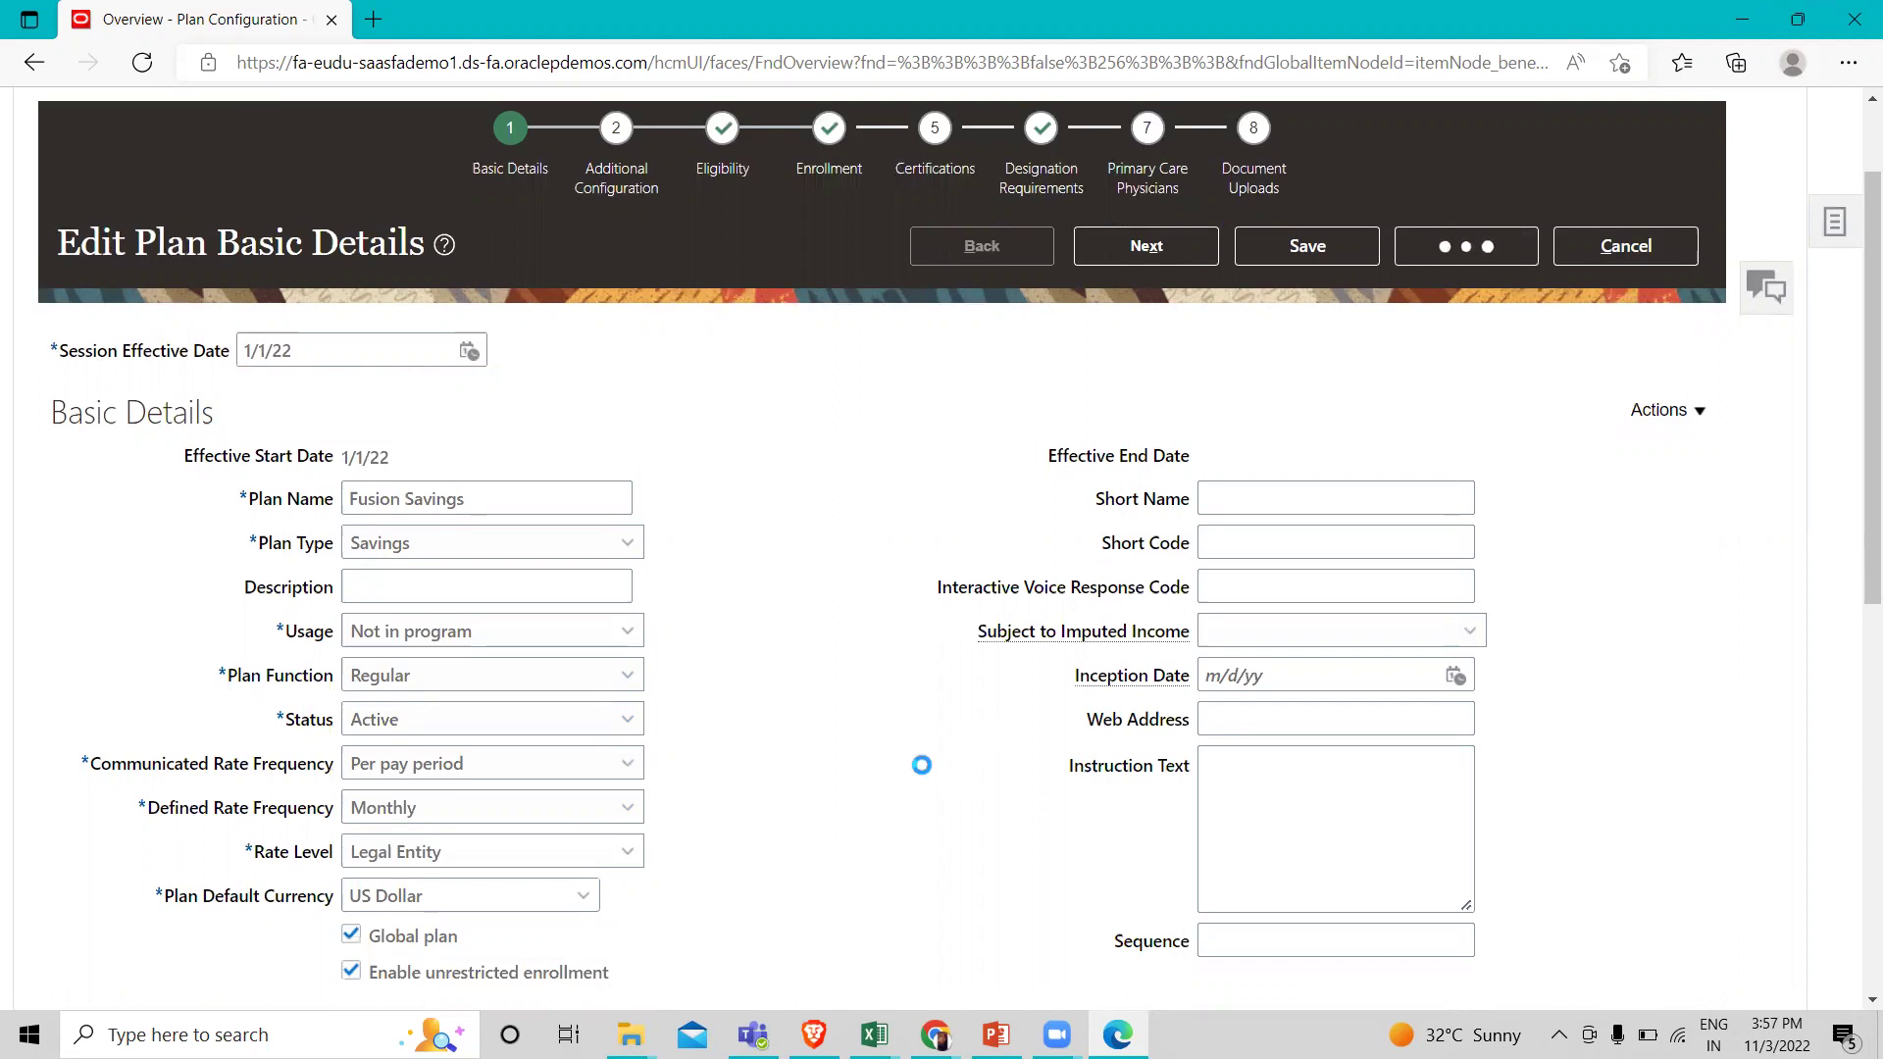
# Search the plans for "fusion", open Fusion Savings to review its basic details, and close it without changes.
pyautogui.click(568, 533)
pyautogui.write('fusion')
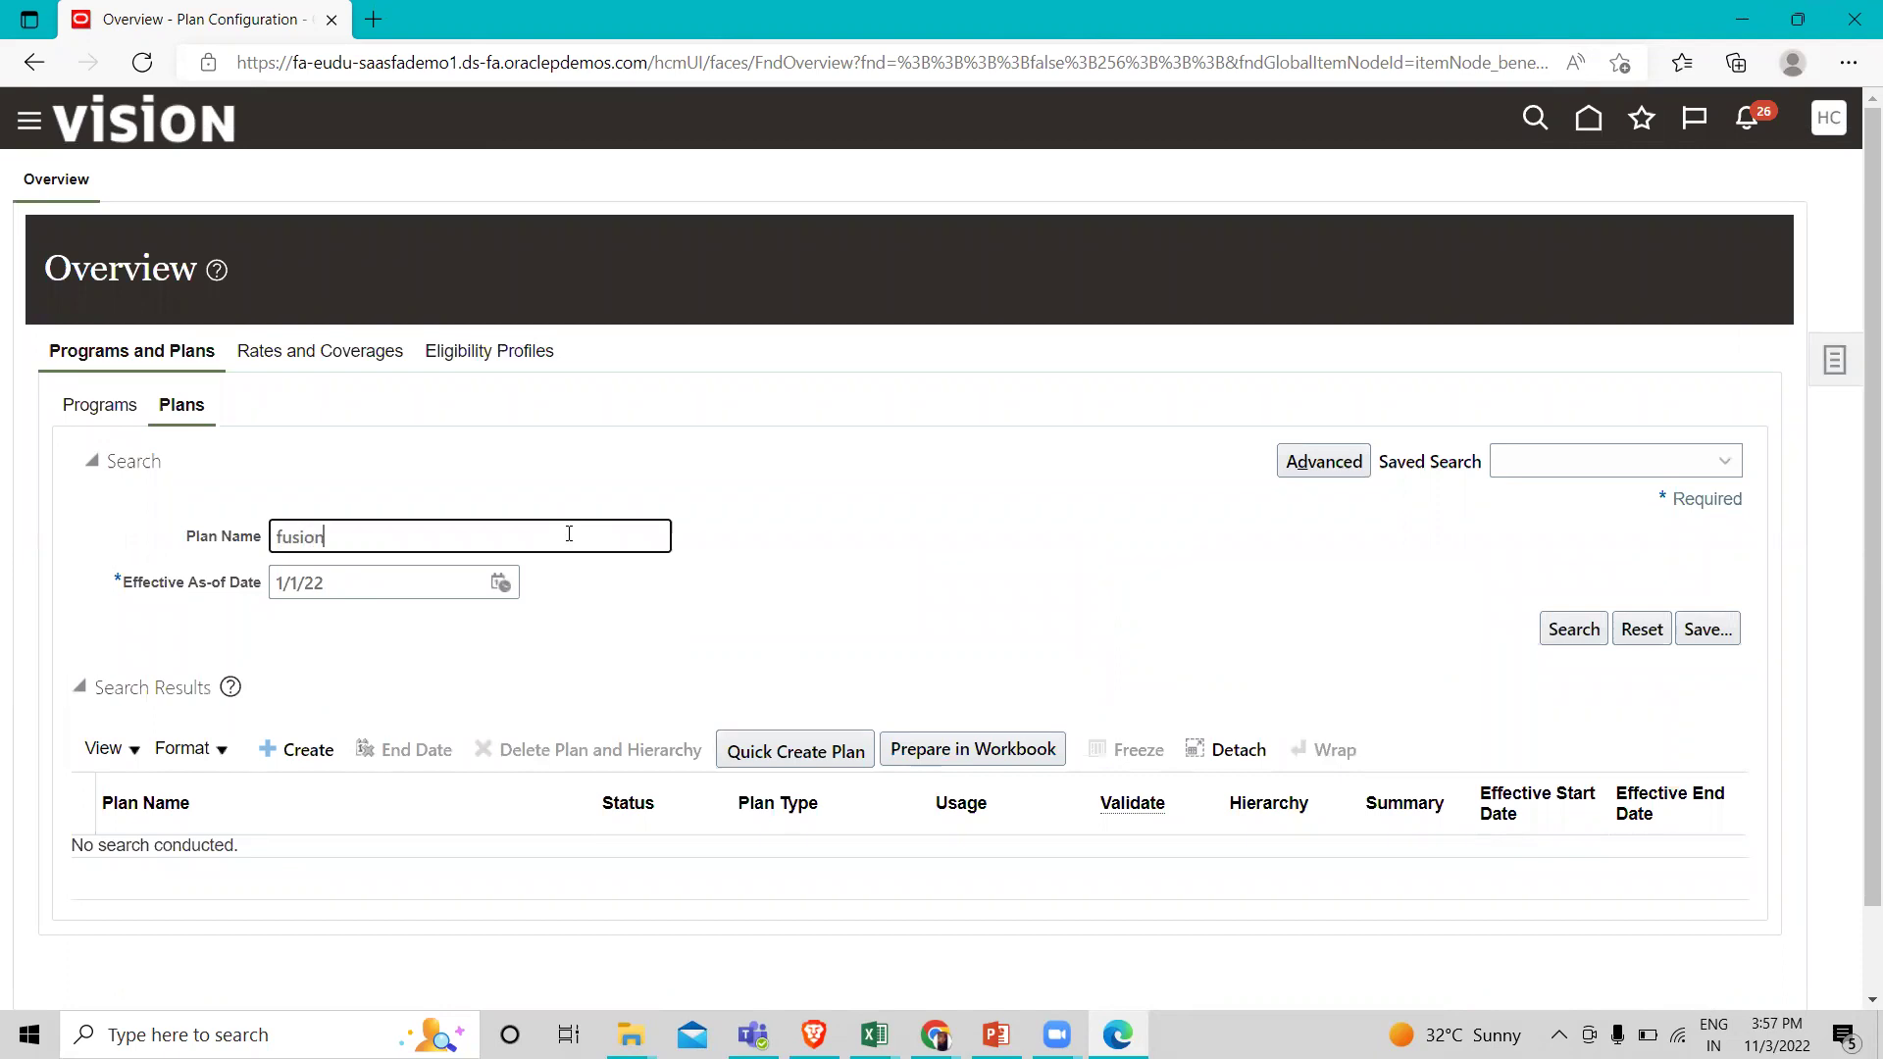
pyautogui.press('Return')
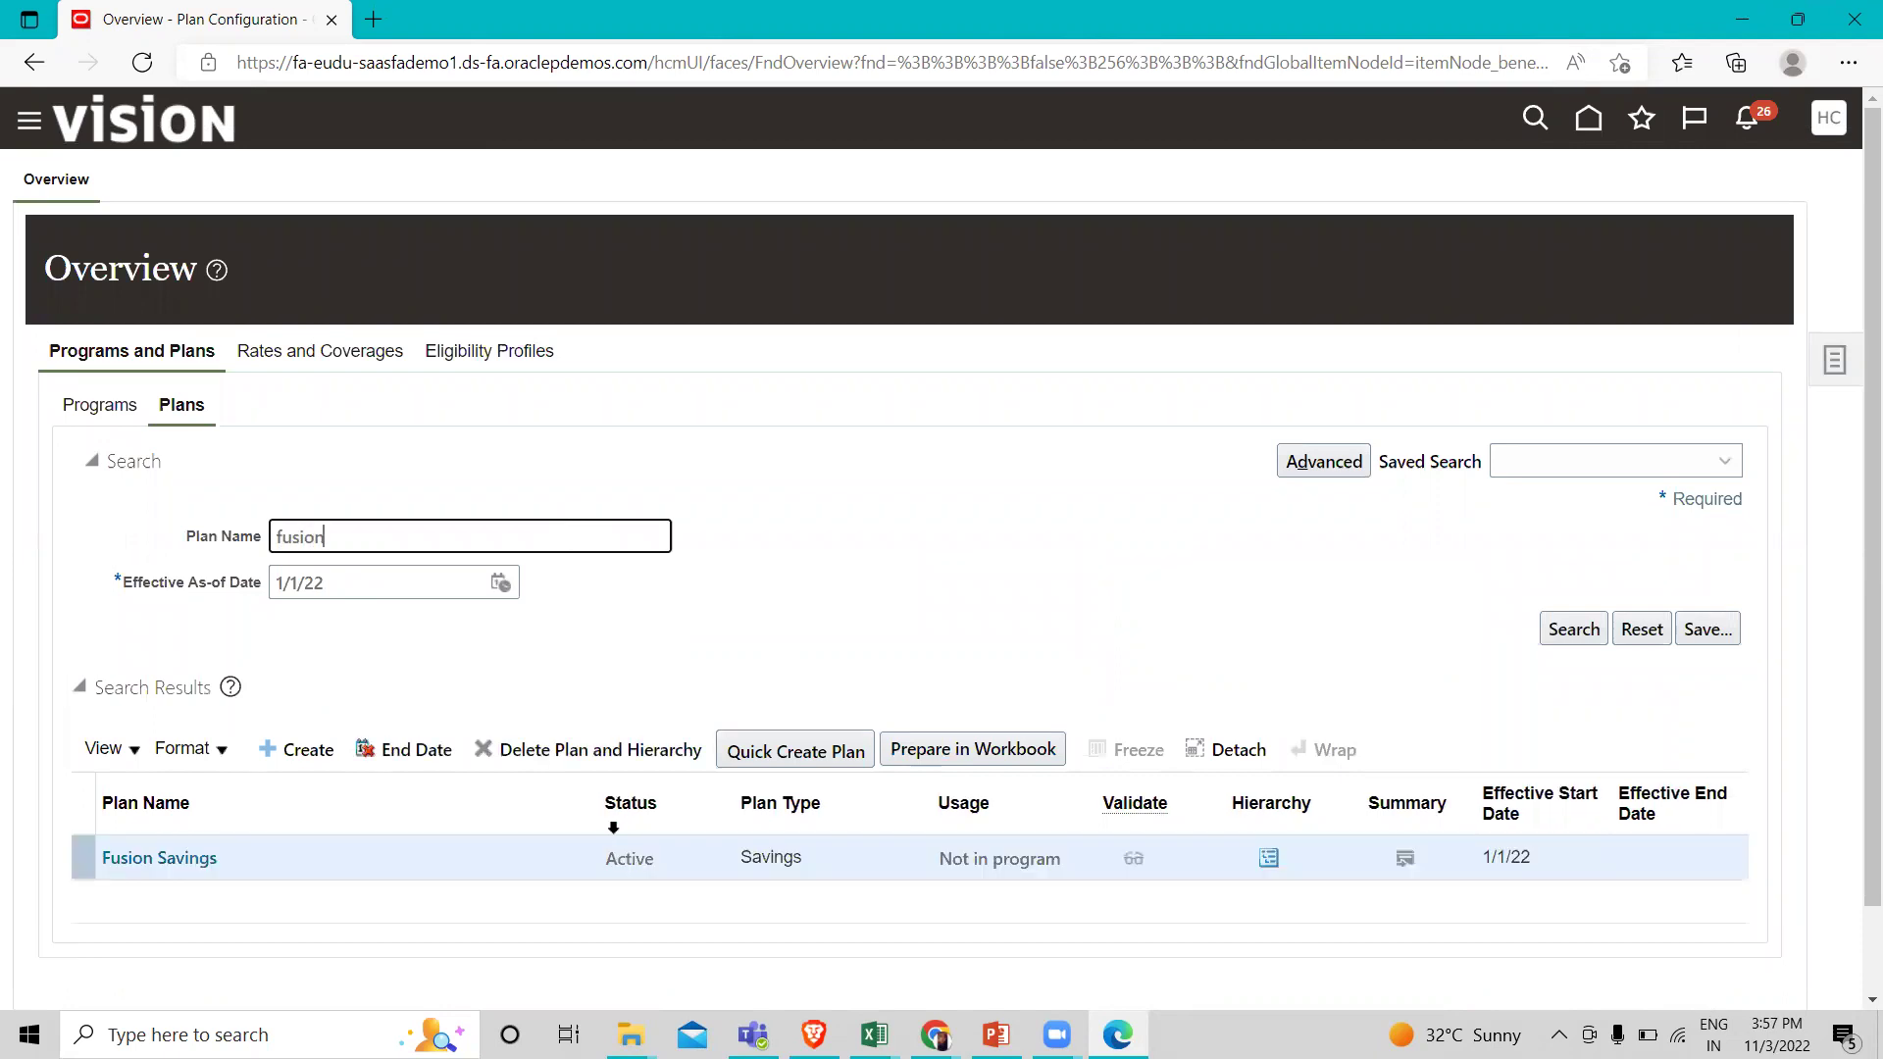
pyautogui.click(165, 860)
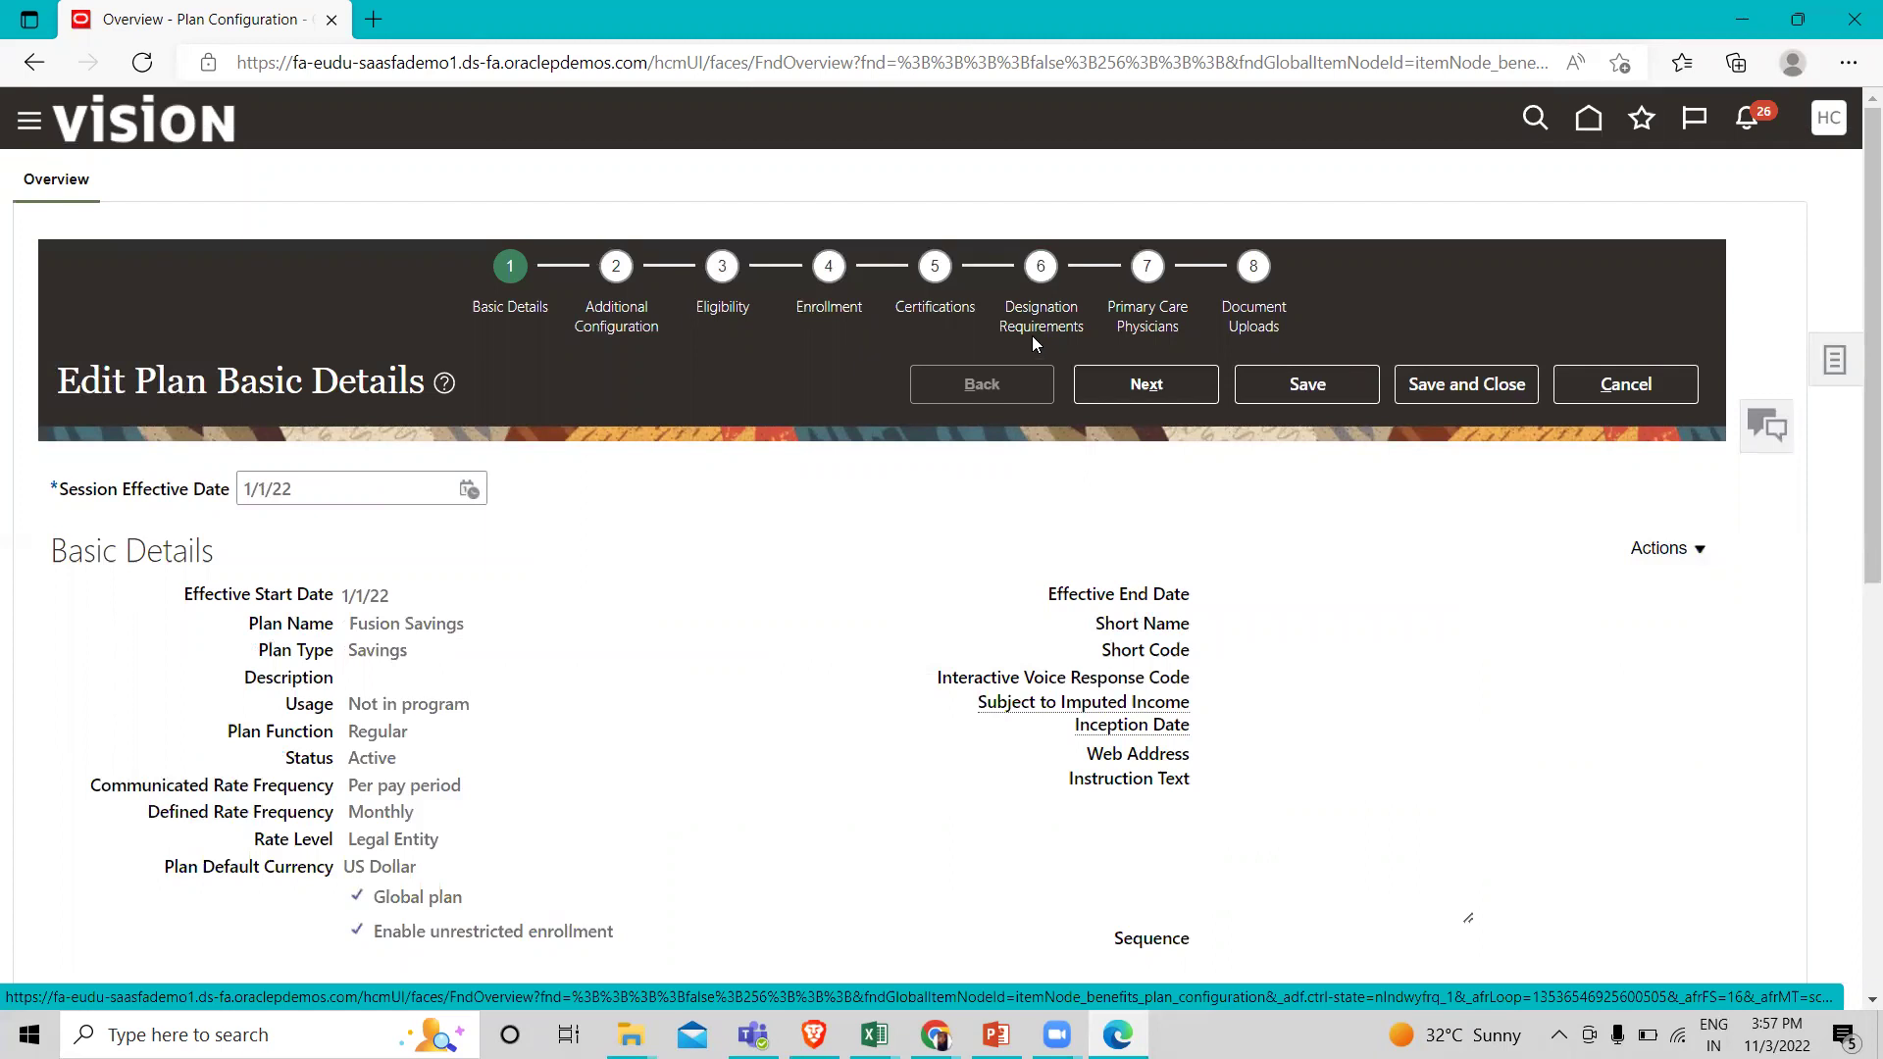
pyautogui.click(1658, 387)
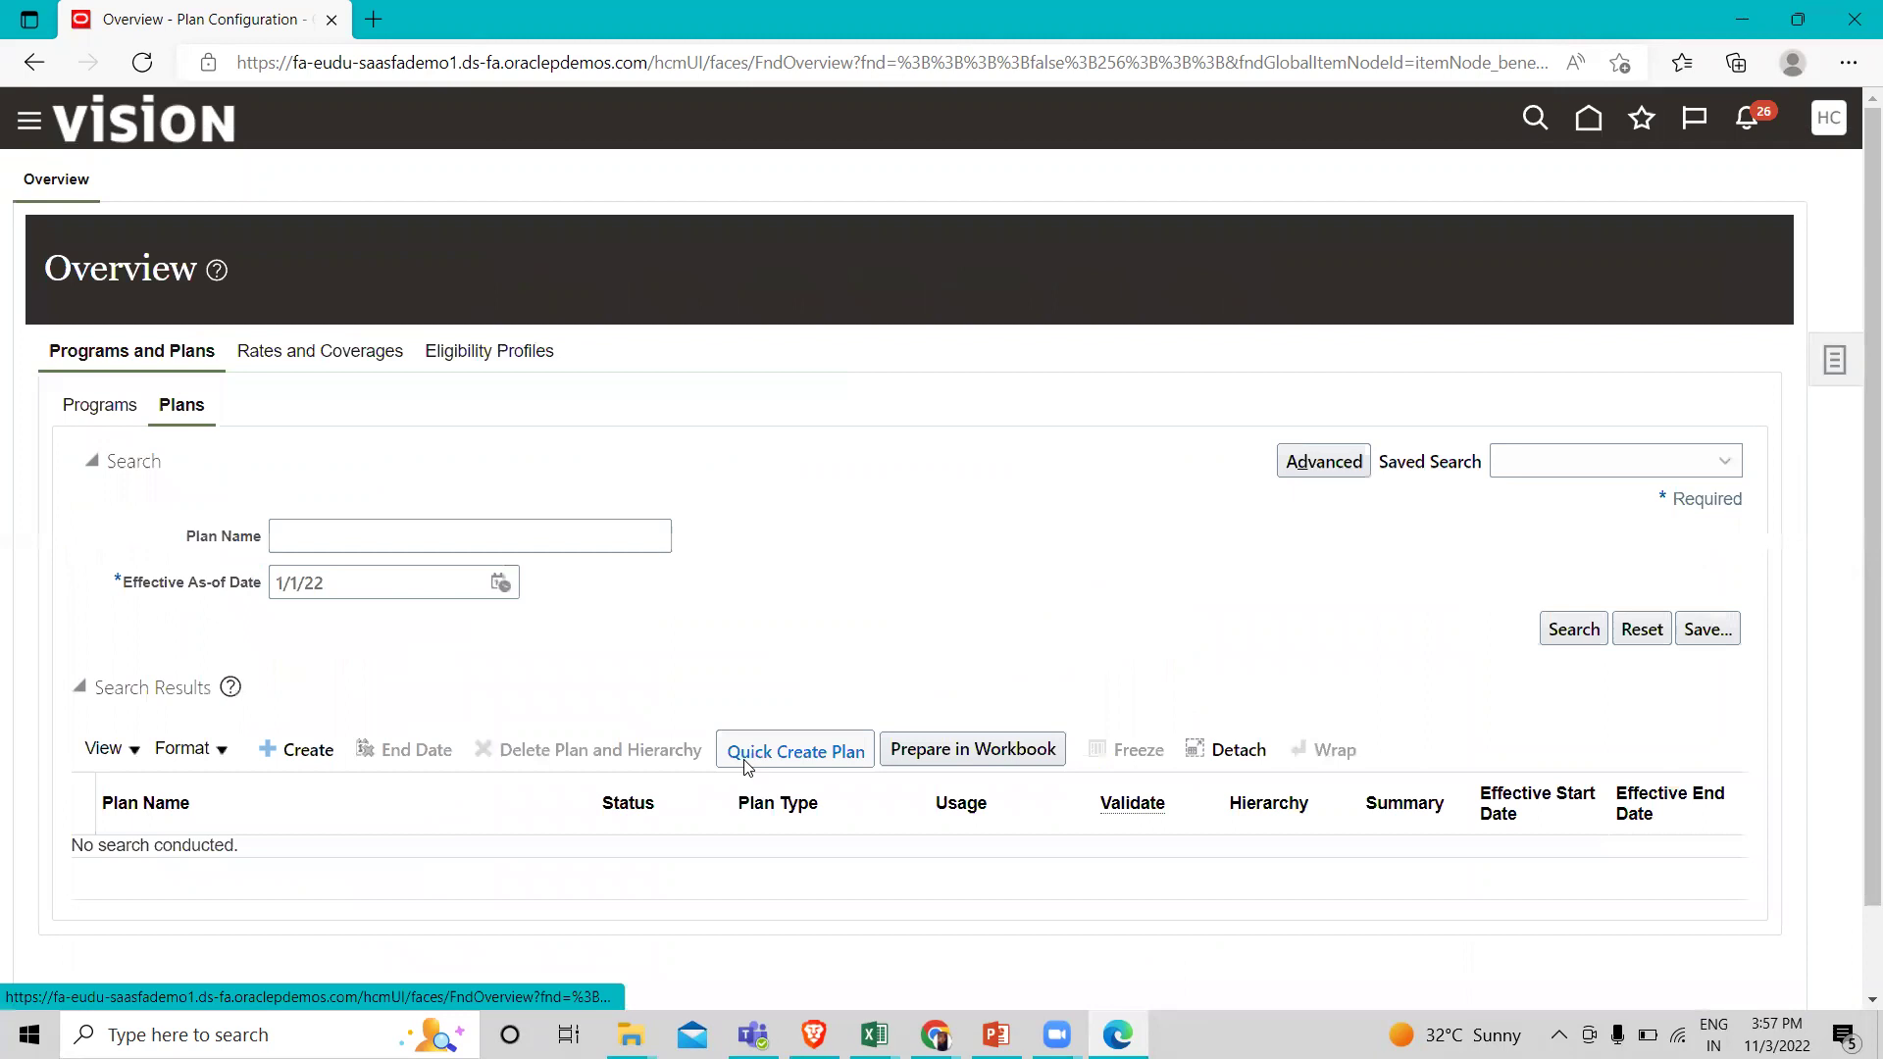